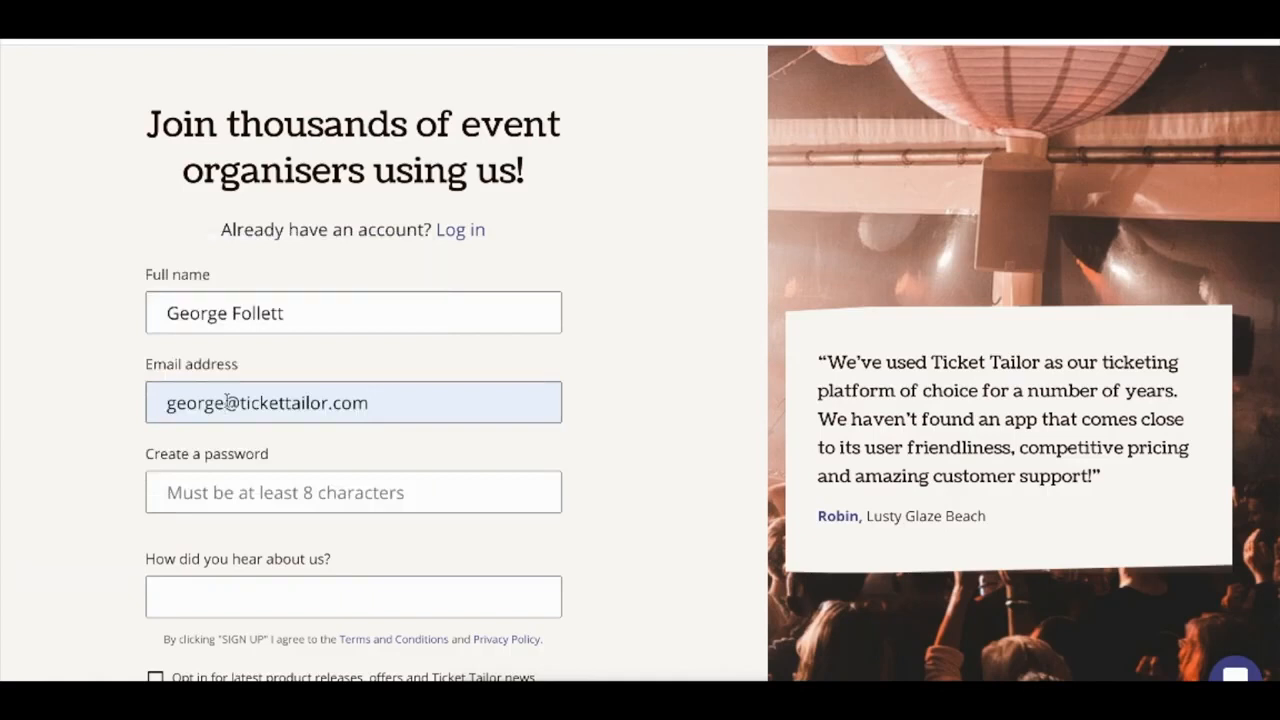
Complete the sign-up e-mail address with a numbered alias and enter the new account password.
type("4")
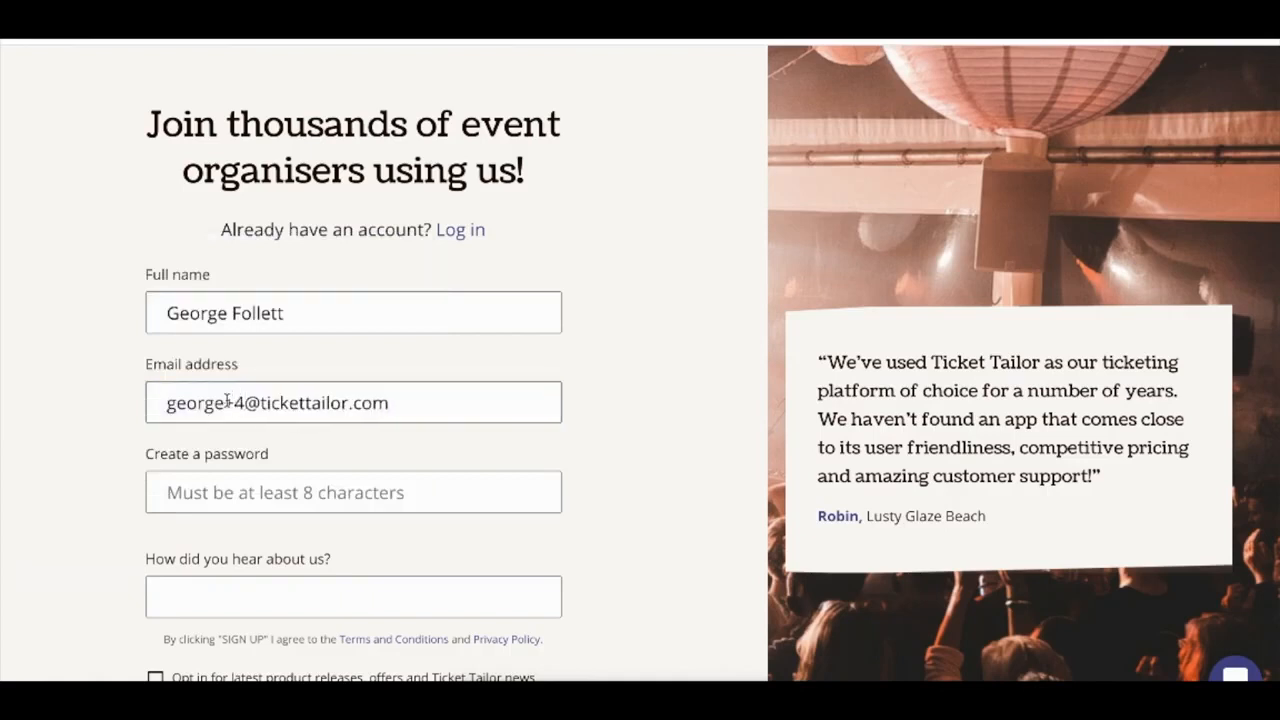
type("50")
left_click(224, 492)
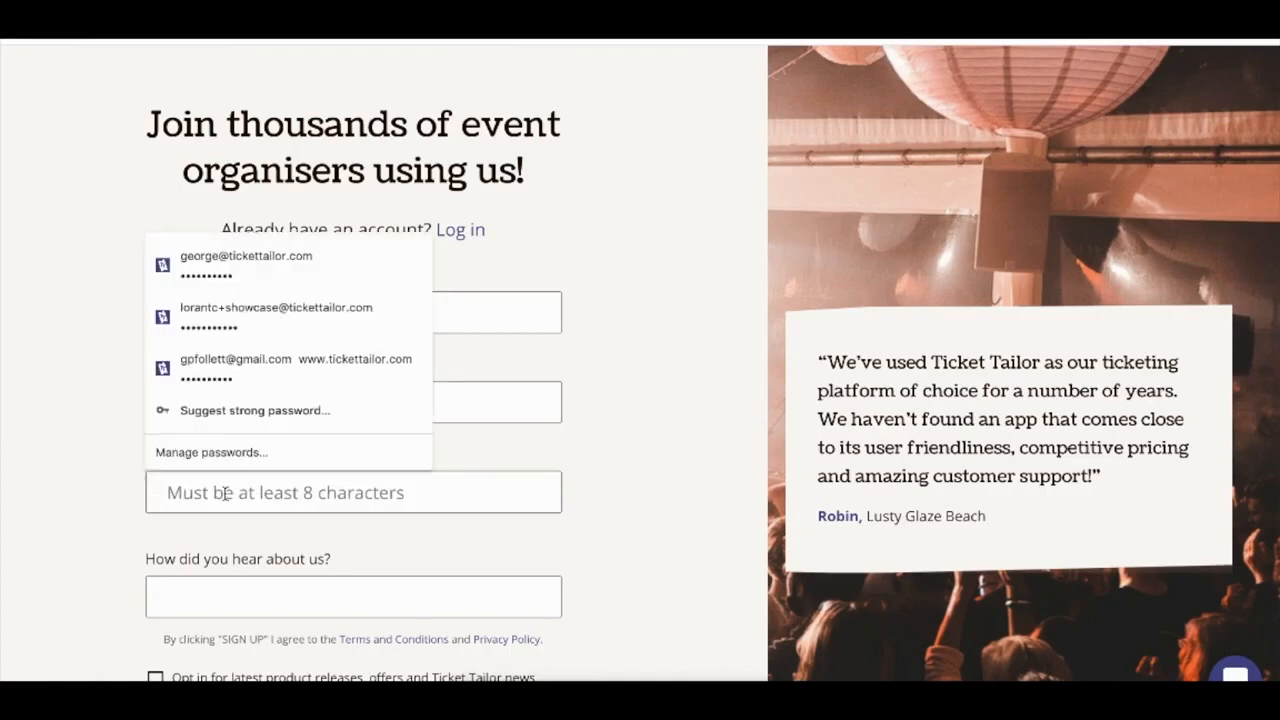
type("••••••••••")
key("Tab")
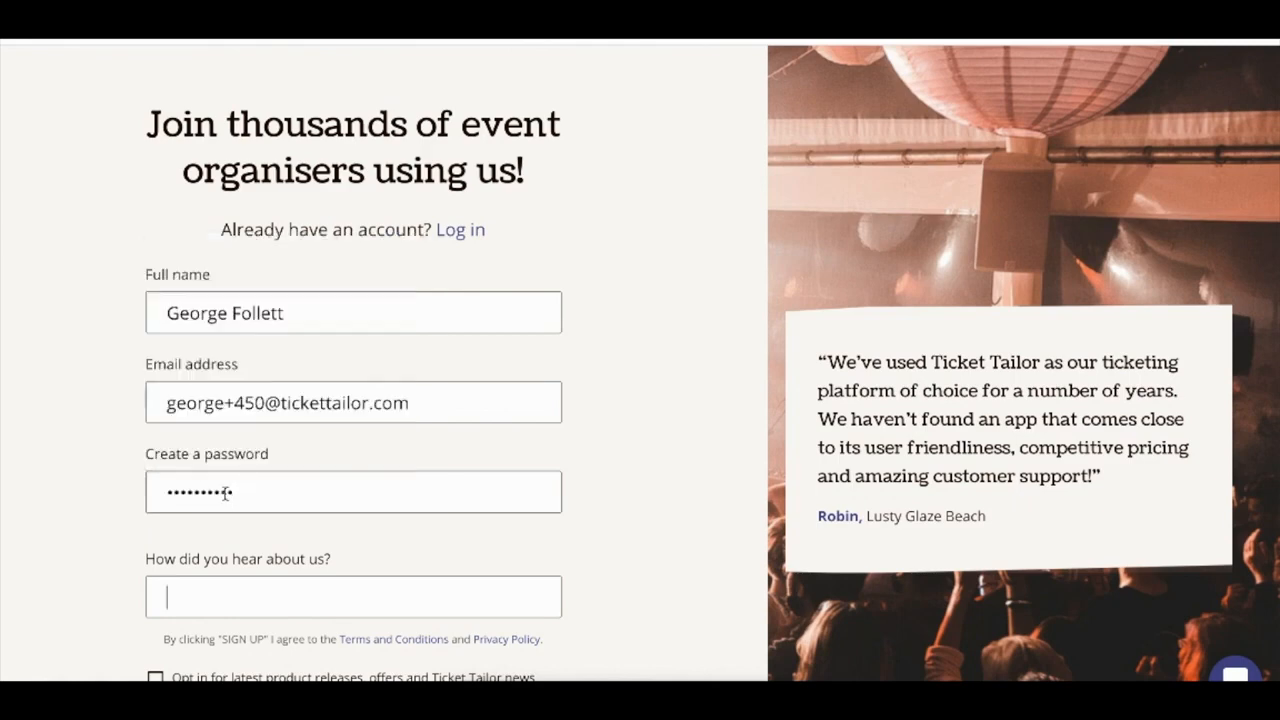
Give "demo" as the referral source, opt in to product news, and submit the sign-up without saving the login in 1Password.
type("demo")
scroll(204, 567, "down", 1)
left_click(155, 586)
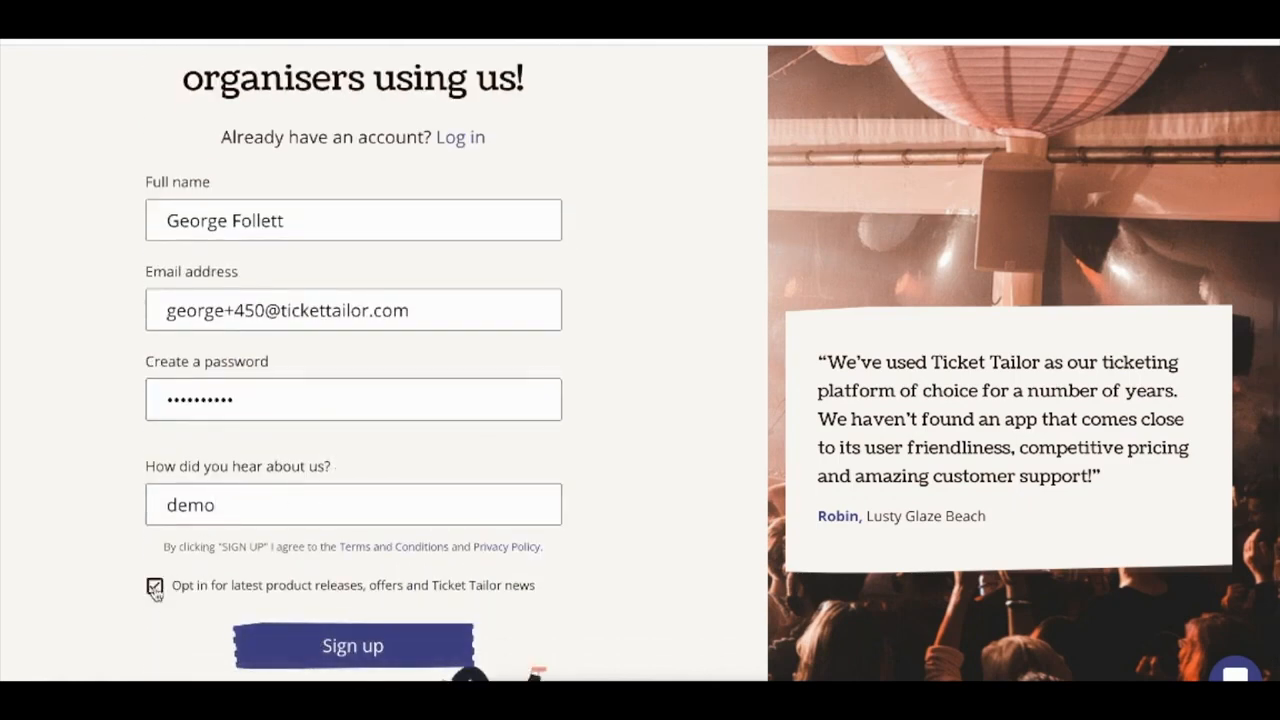
left_click(318, 646)
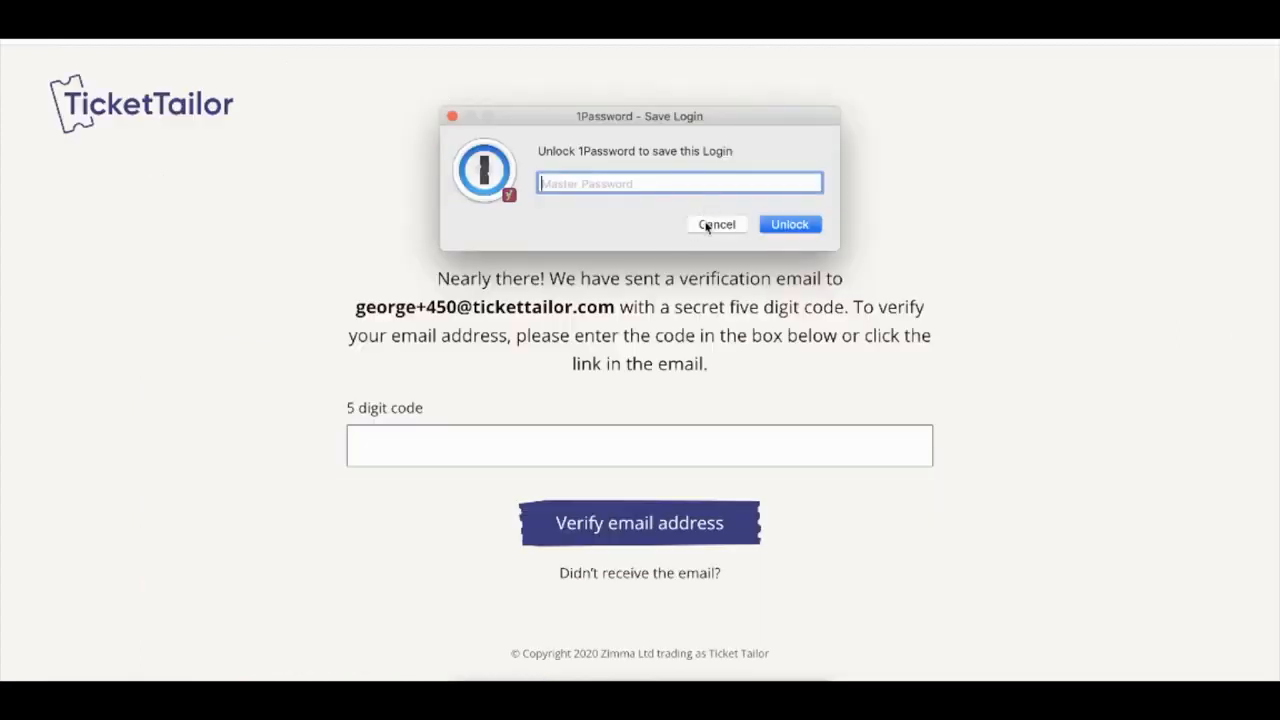
left_click(713, 224)
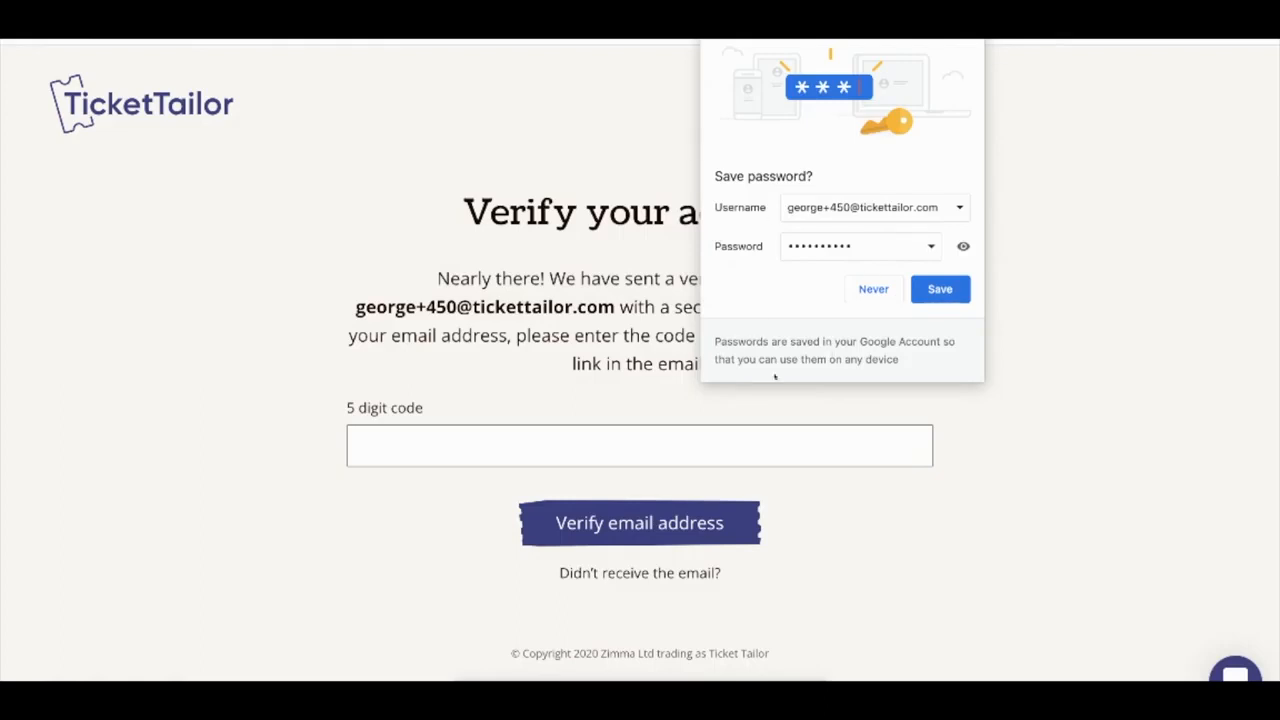
Enter the 5-digit verification code to verify the e-mail address, and dismiss the browser's password-saving prompt.
left_click(574, 454)
left_click(608, 523)
left_click(974, 40)
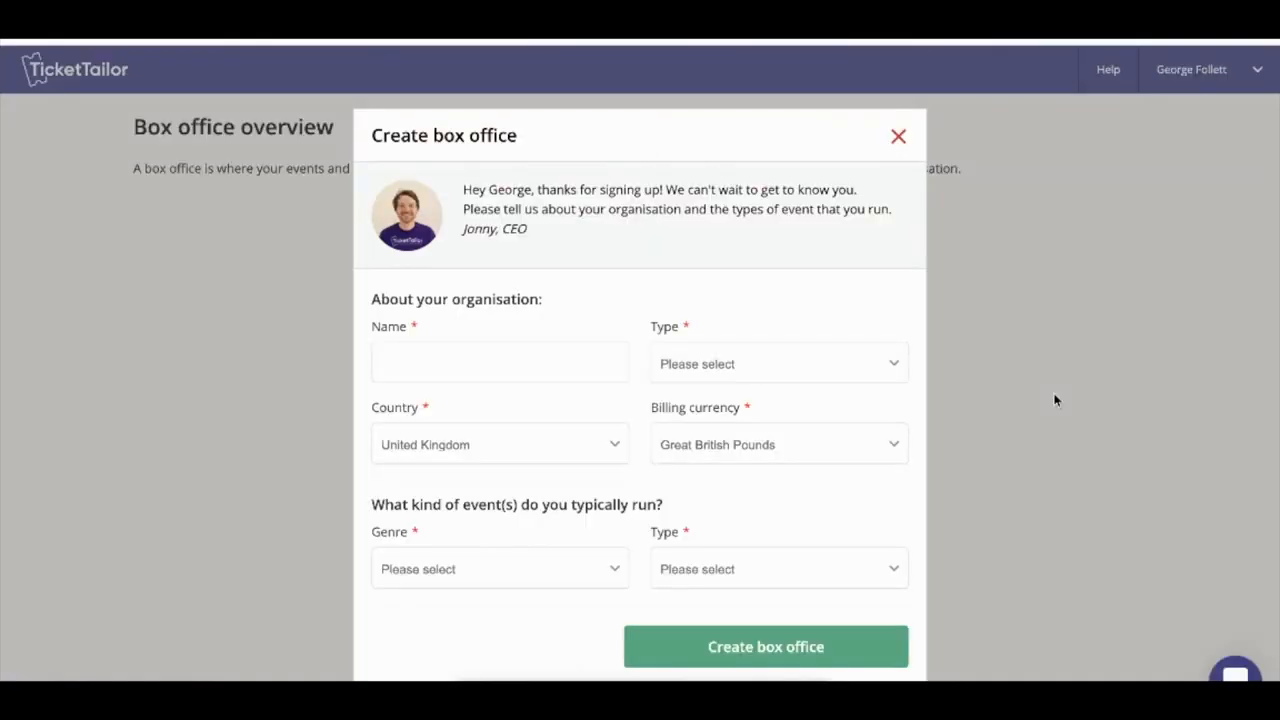
Name the box office organisation "Ticket Tailor's Festival" and set its type to Business.
left_click(459, 358)
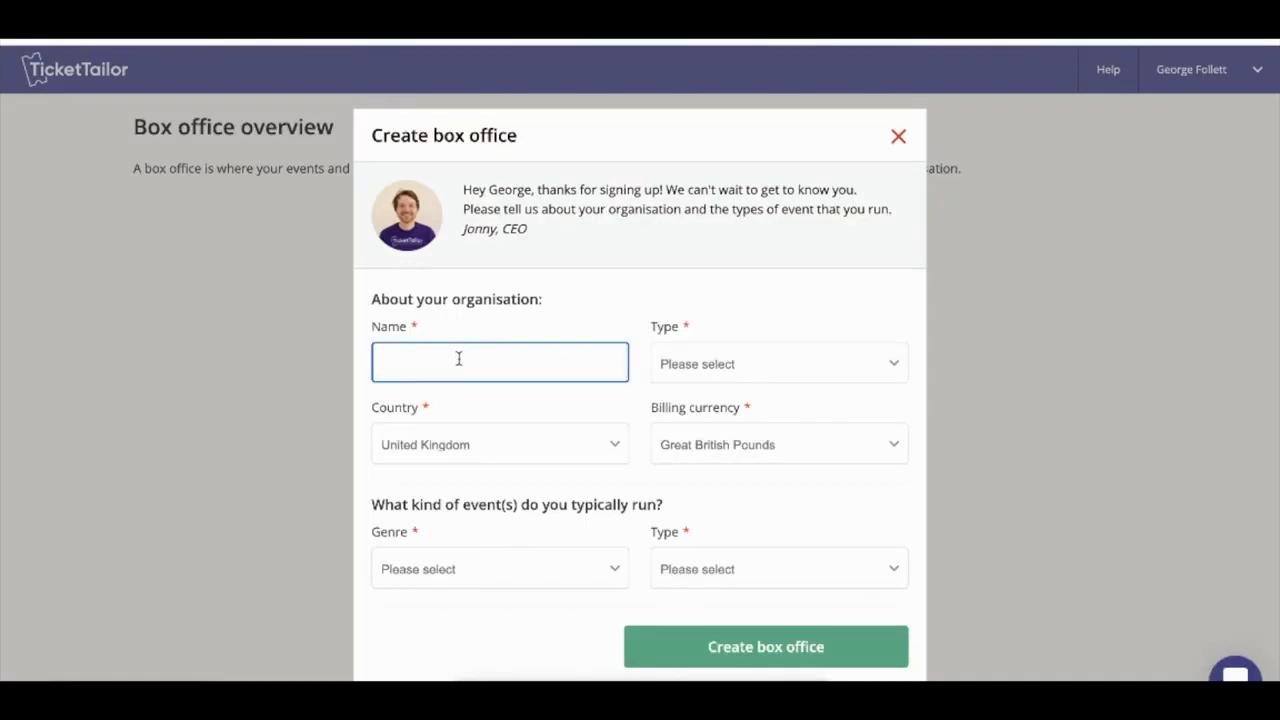
type("Ticket Tailor's Festiv a")
key("BackSpace")
left_click(745, 362)
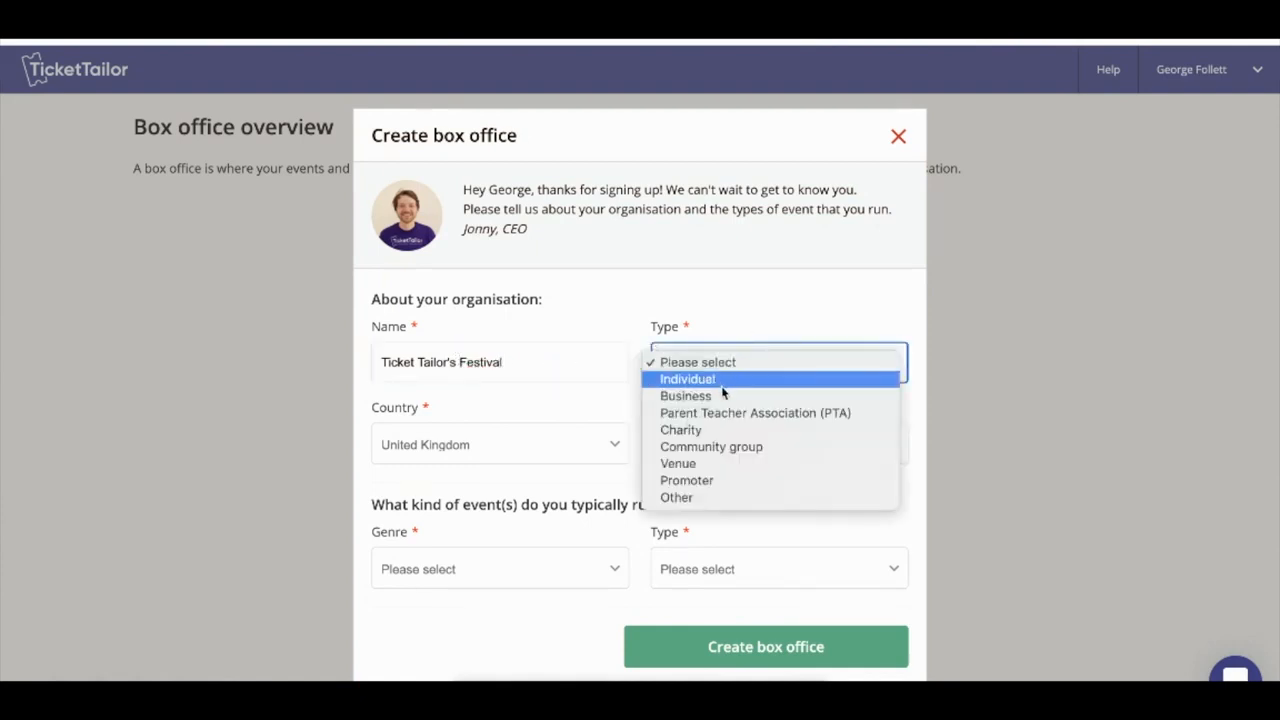
left_click(716, 396)
Set the event genre to Business and the event type to Festival, and create the box office.
left_click(560, 568)
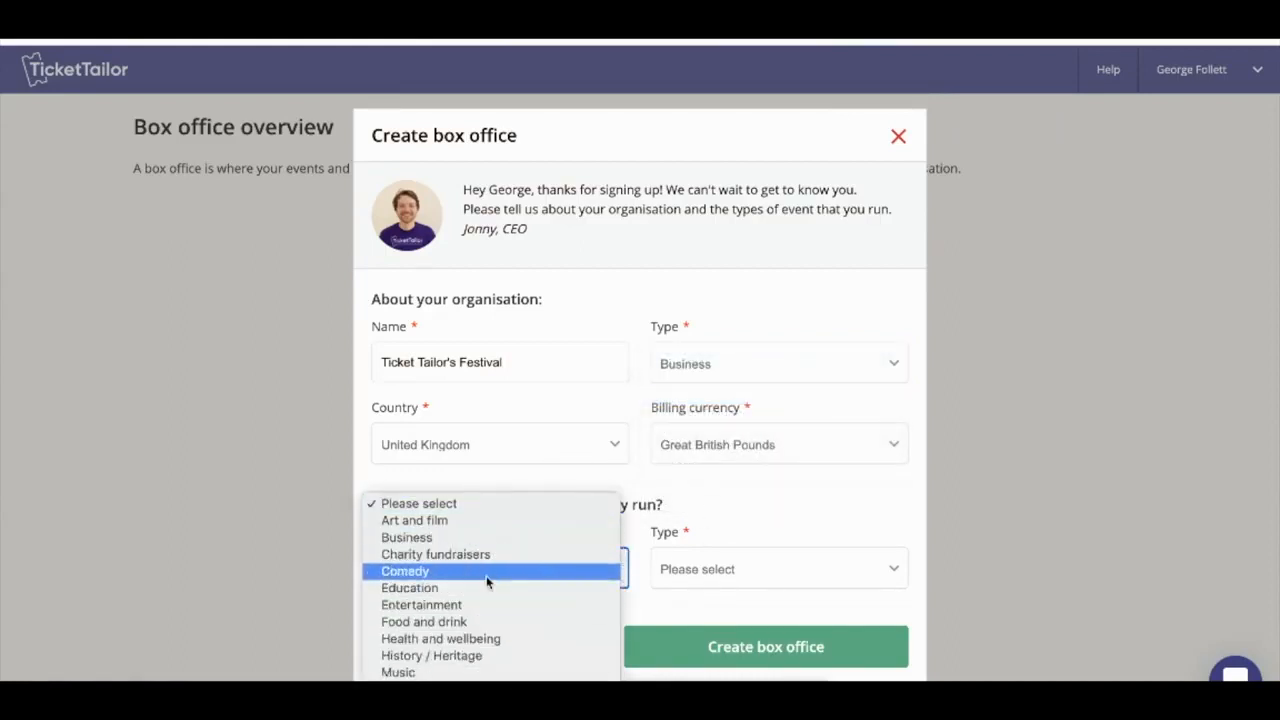
left_click(500, 538)
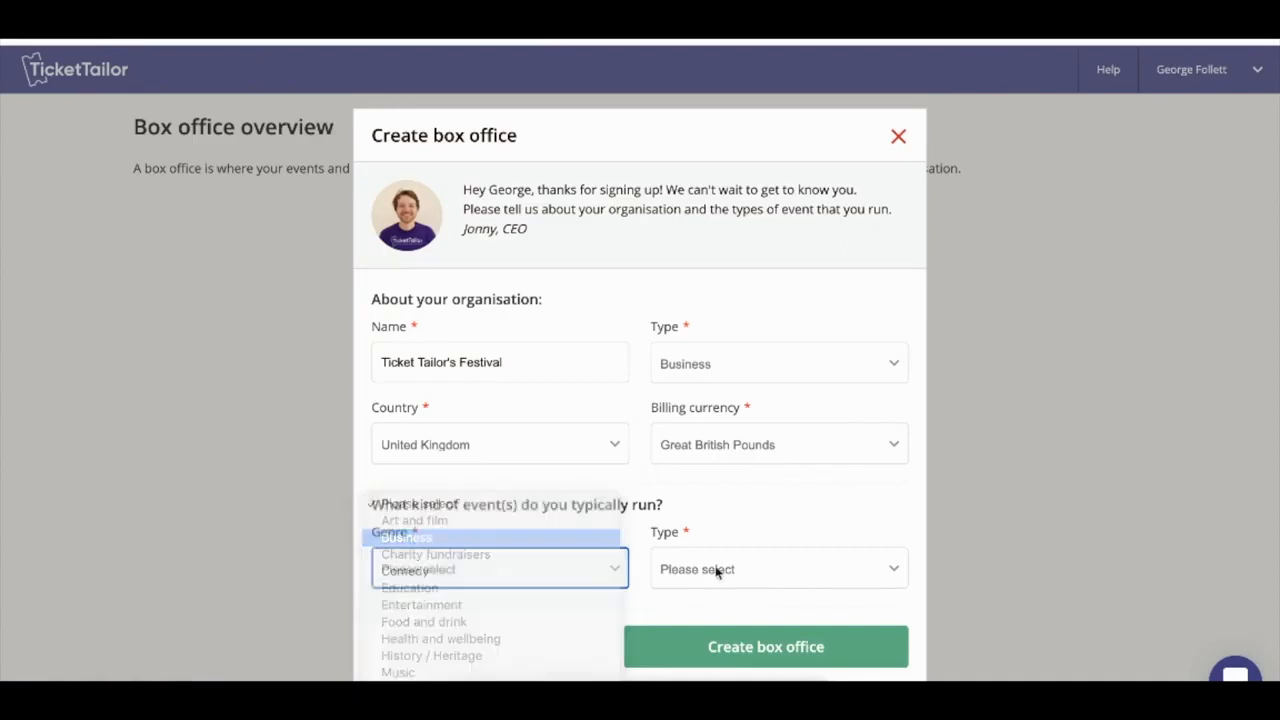
left_click(746, 570)
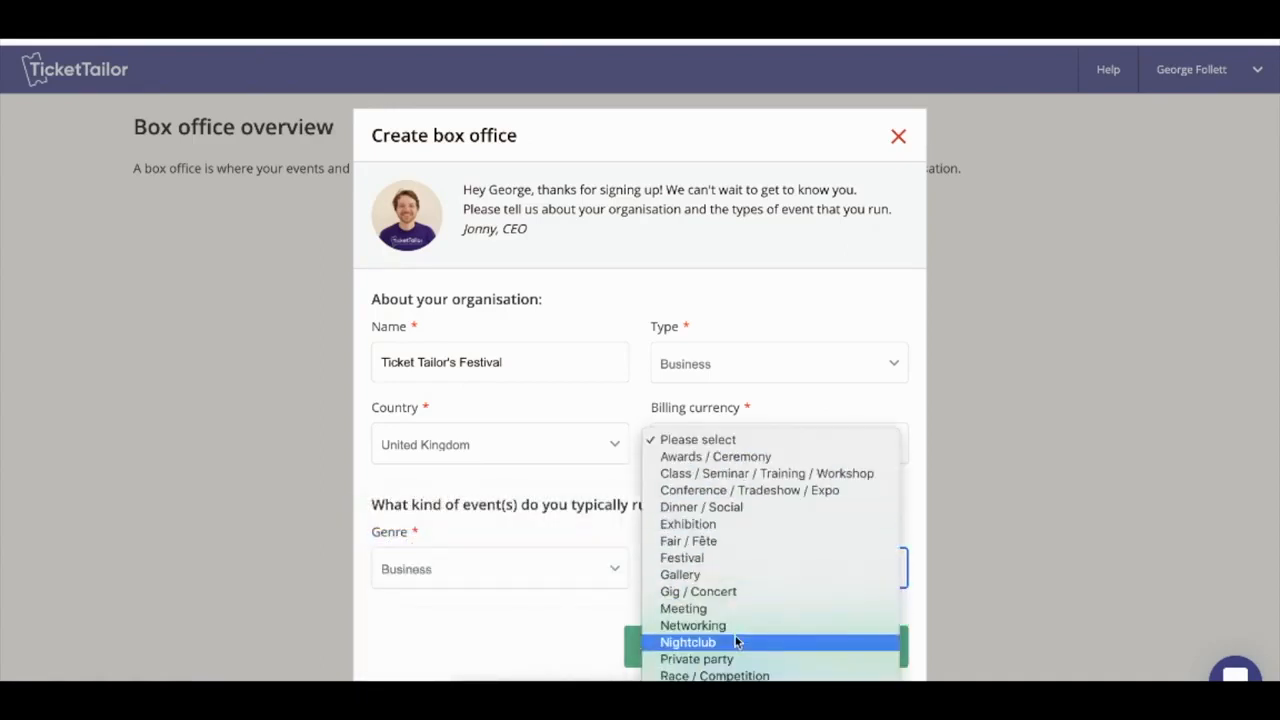
left_click(727, 561)
left_click(779, 665)
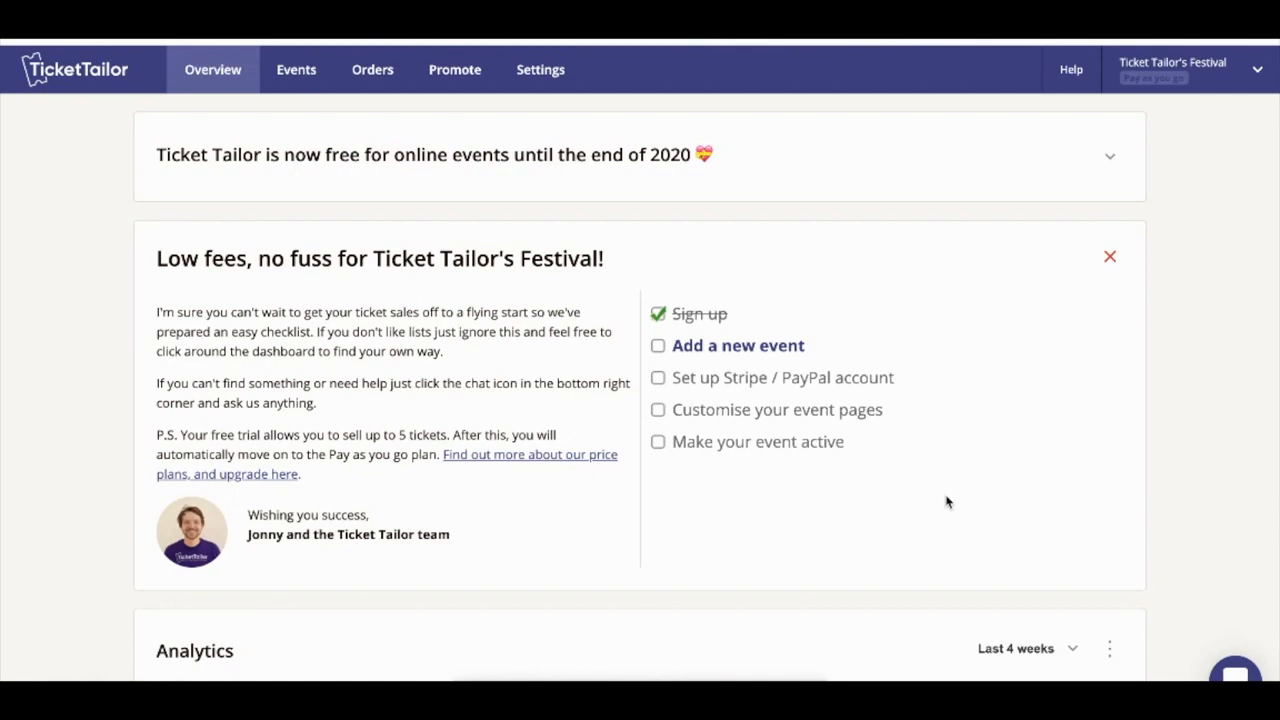
Examine the overview page's setup checklist, analytics, recent activity and published events sections.
scroll(947, 502, "down", 1)
scroll(947, 502, "down", 3)
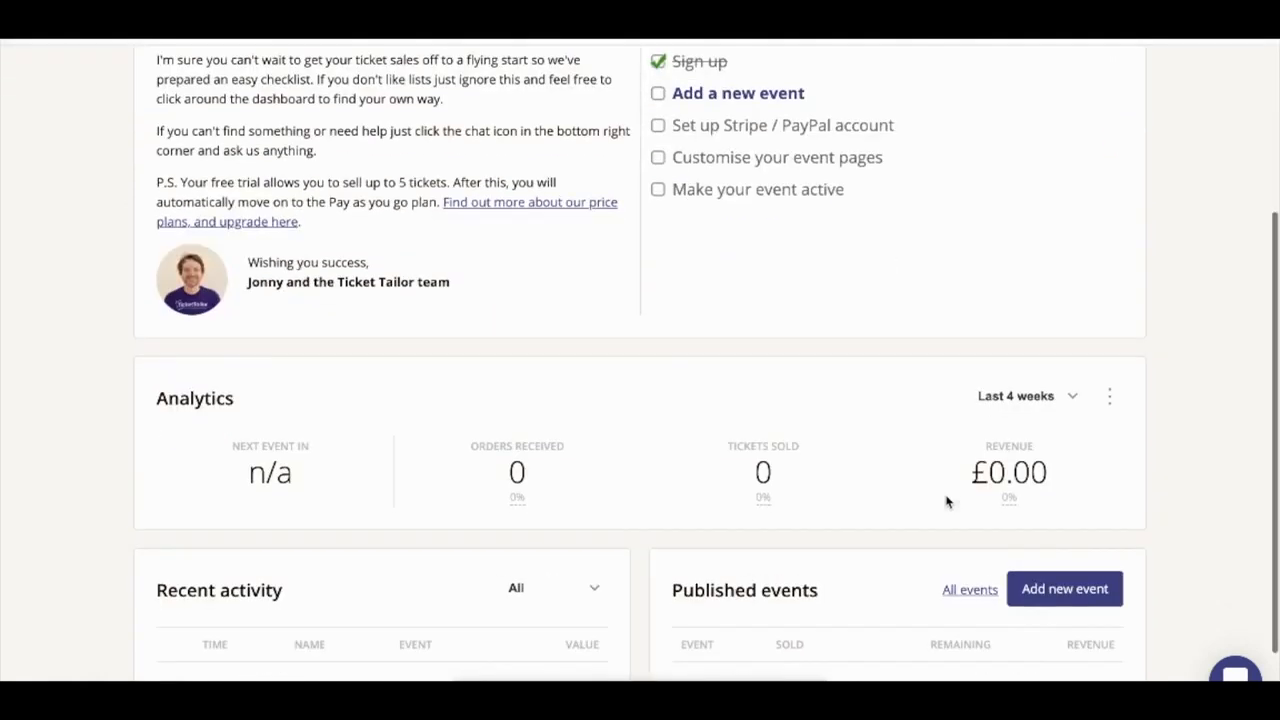
scroll(947, 502, "down", 1)
scroll(947, 502, "up", 4)
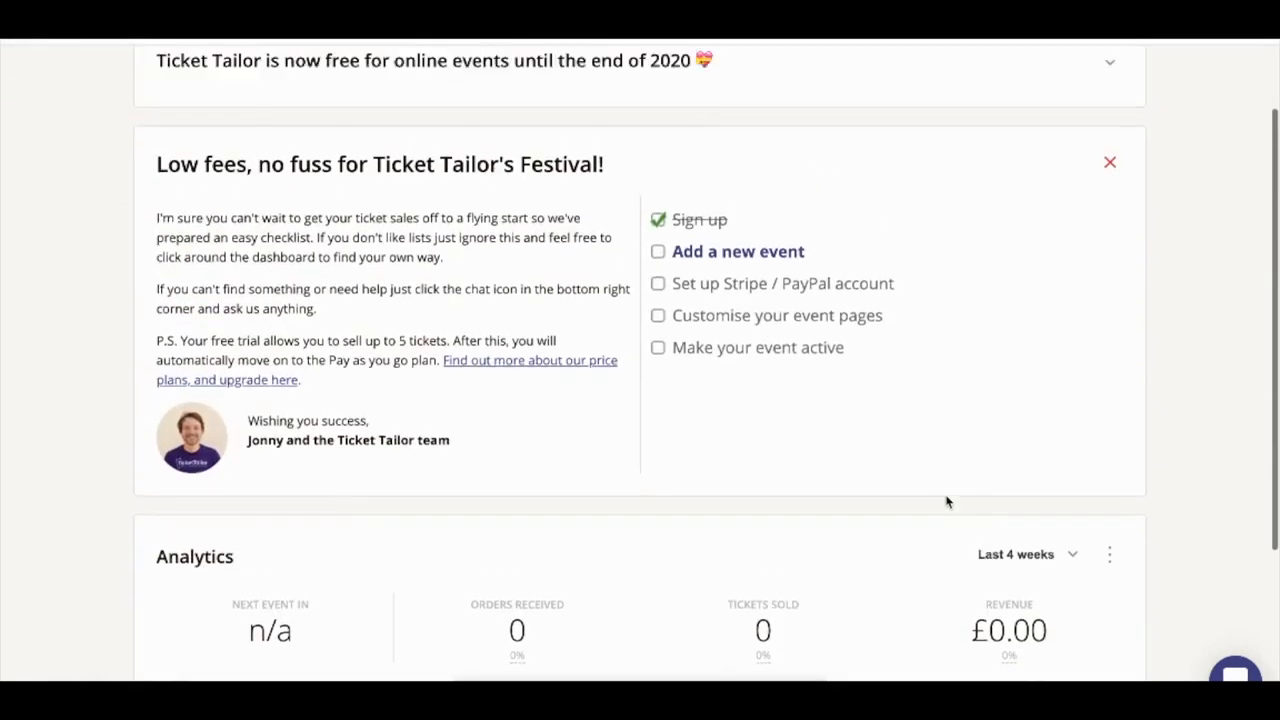
scroll(947, 502, "up", 2)
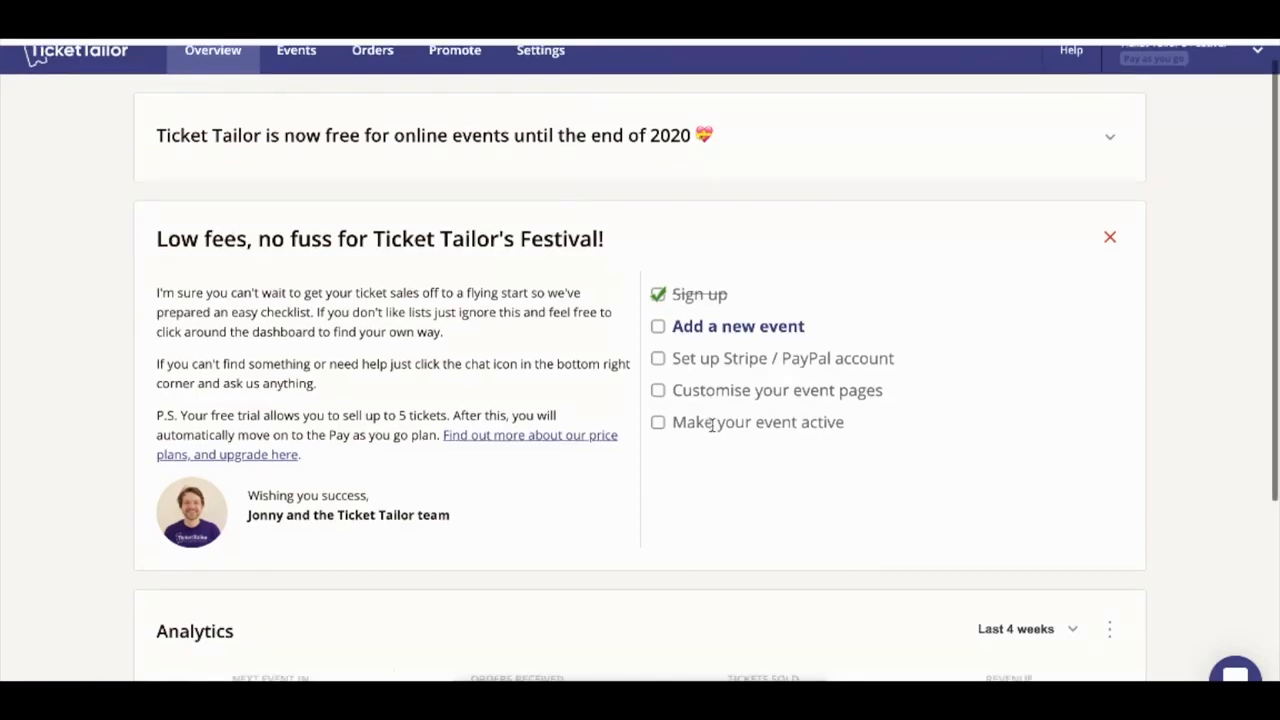
scroll(786, 520, "down", 3)
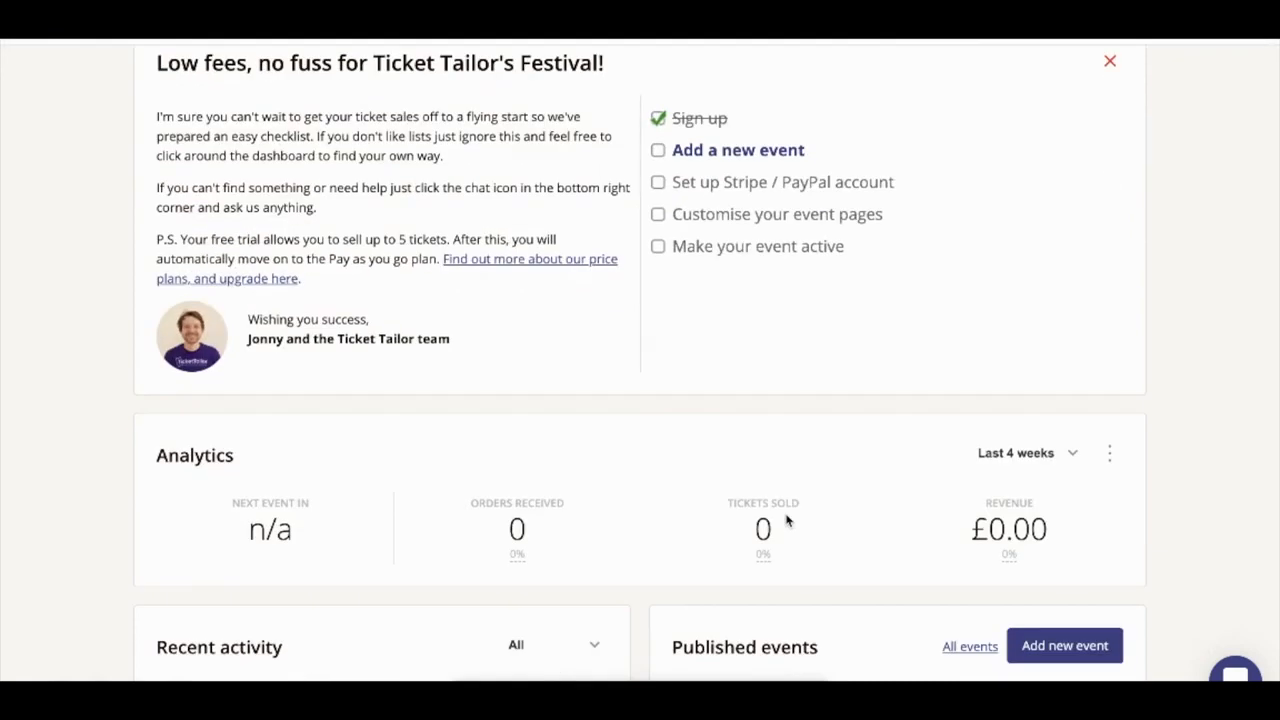
scroll(786, 520, "down", 2)
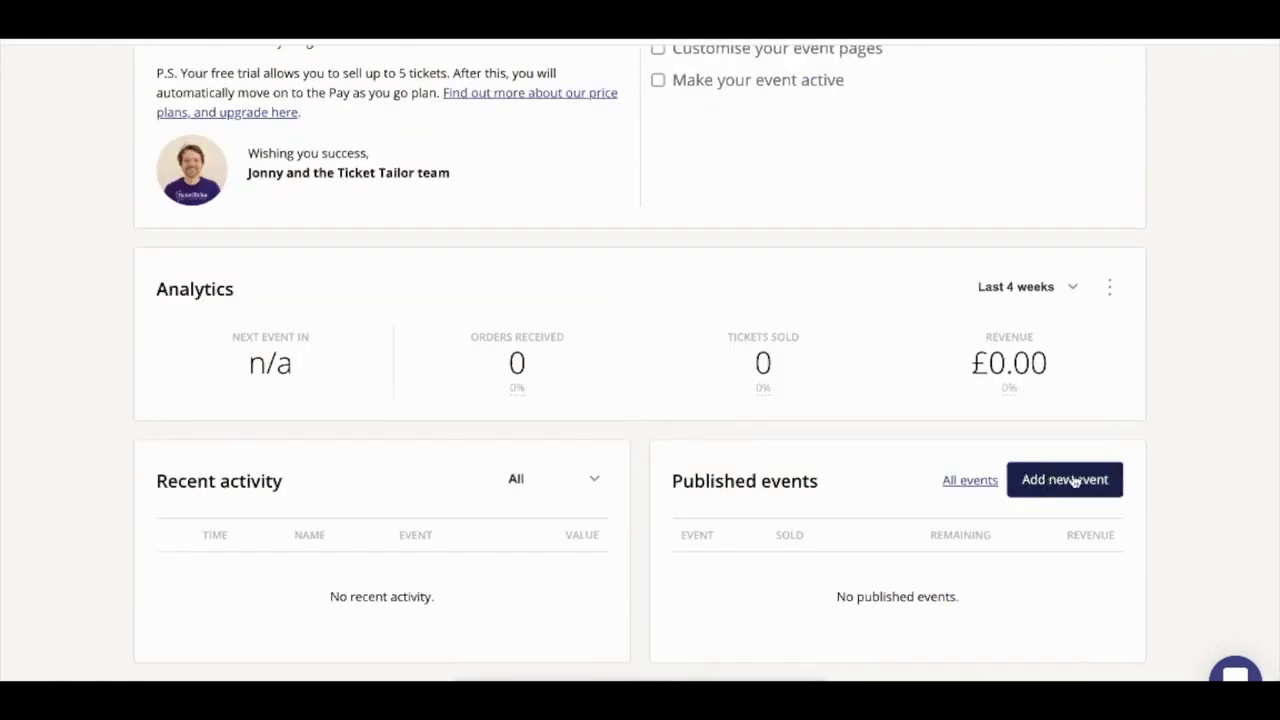
scroll(1073, 481, "up", 3)
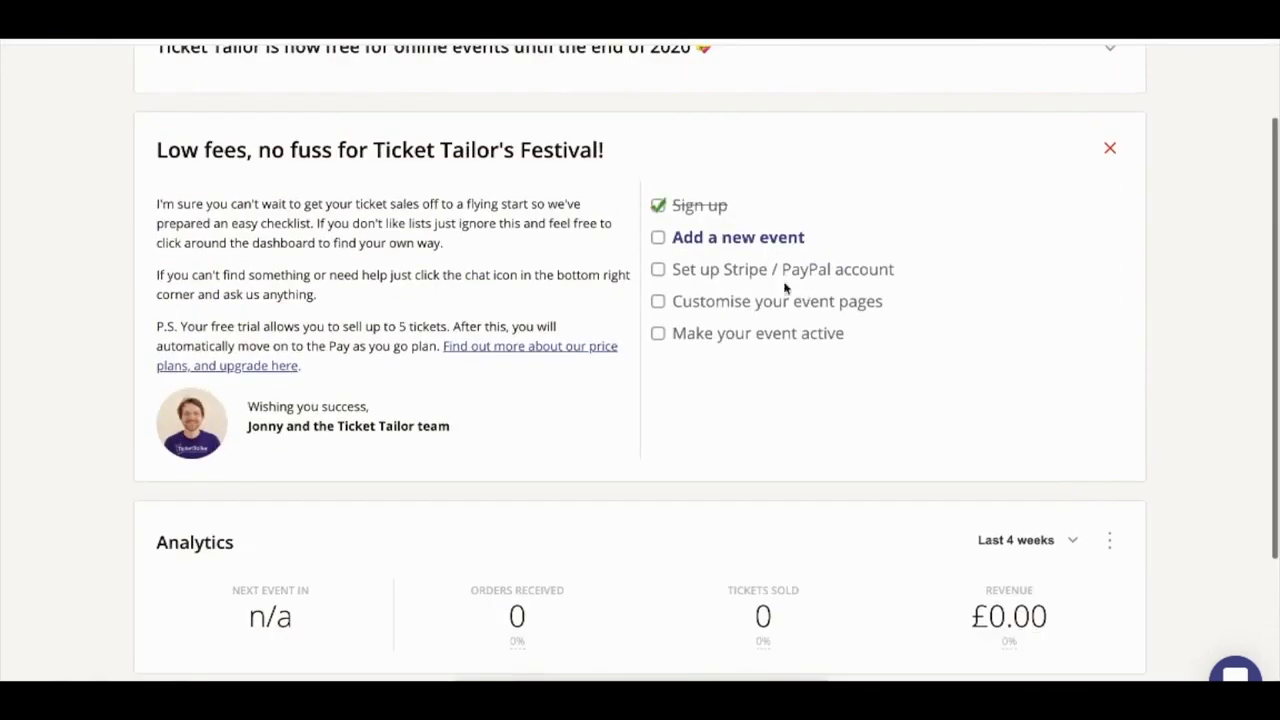
Start a new event from the setup checklist and name it "Ticket Tailor Festival 2021".
left_click(765, 244)
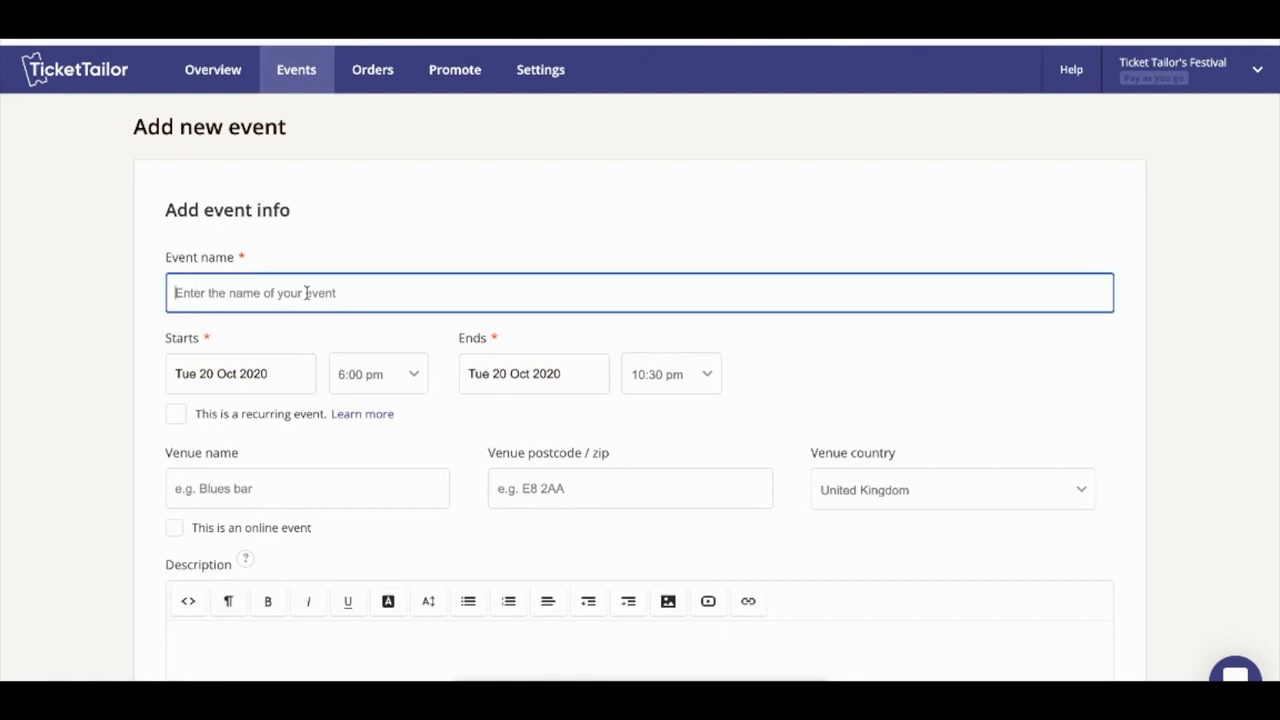
left_click(306, 293)
type("Ti")
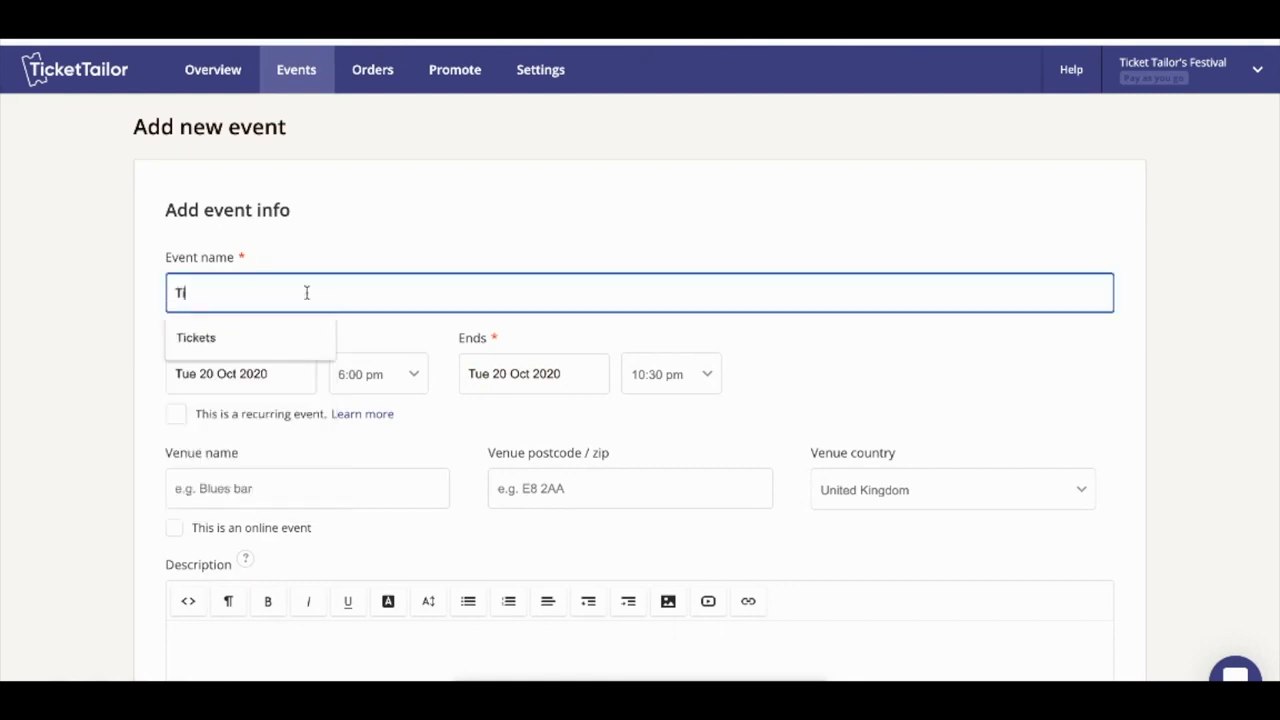
type("cket Tailor Festival 20")
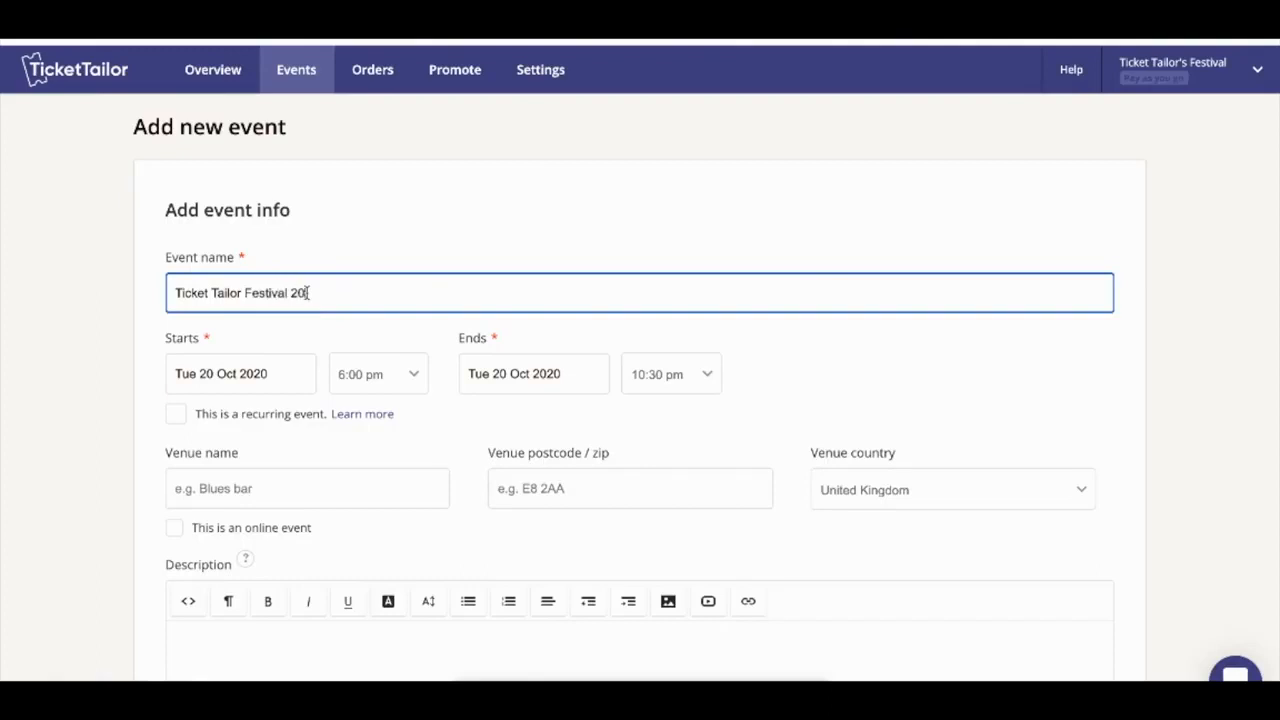
type("21")
Set the event to start on Fri 10 Sep 2021 and end on Sun 12 Sep 2021.
left_click(285, 373)
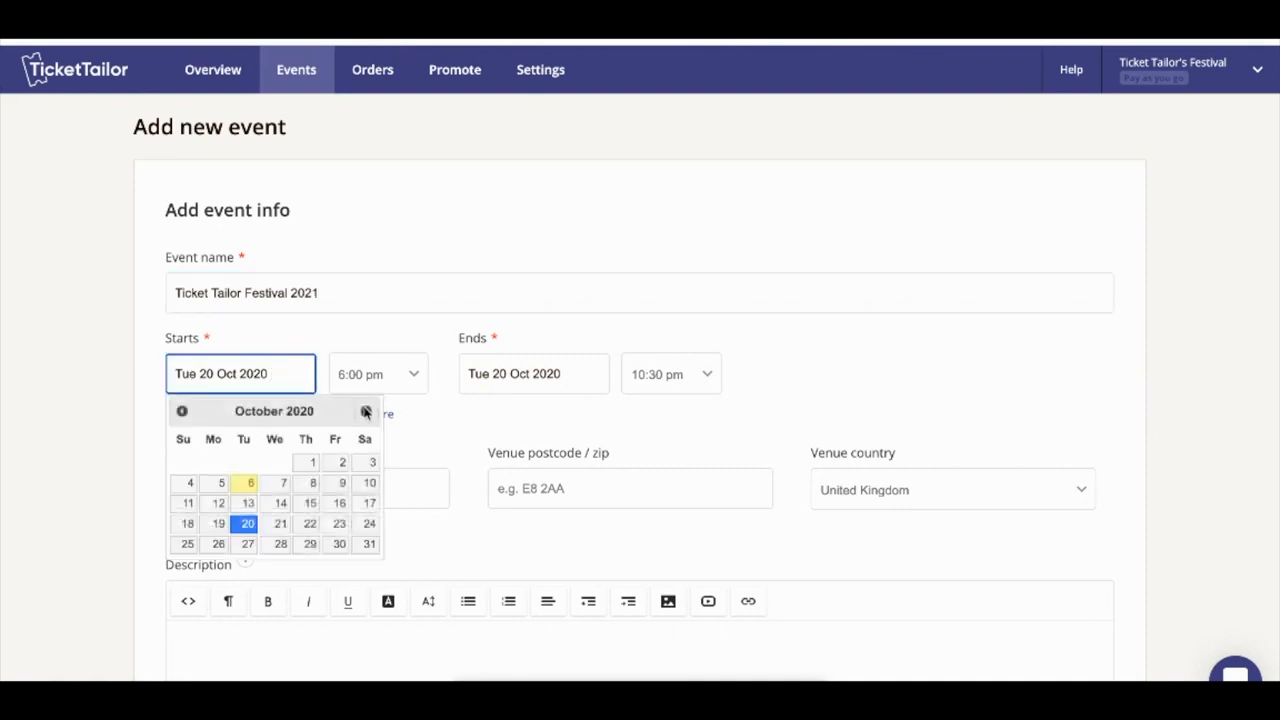
left_click(366, 412)
left_click(366, 412)
left_click(366, 412)
left_click(366, 412)
left_click(366, 412)
left_click(366, 412)
left_click(366, 412)
left_click(366, 412)
left_click(366, 412)
left_click(366, 412)
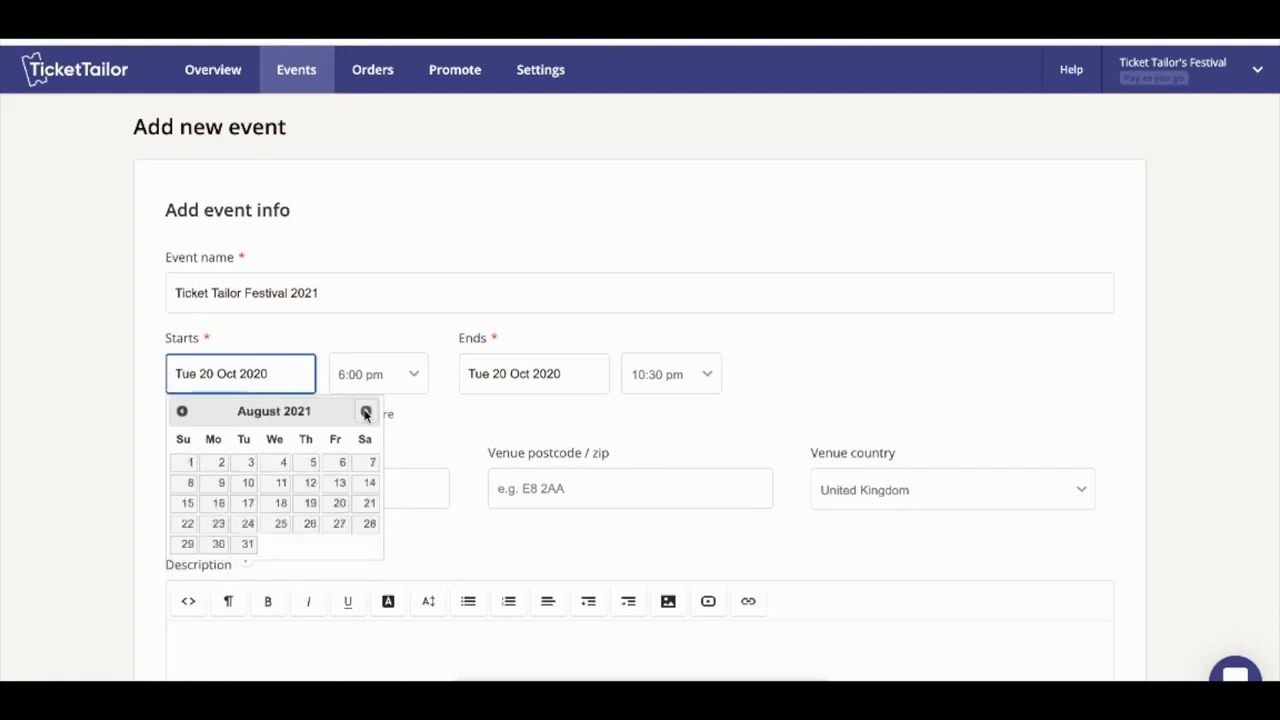
left_click(366, 413)
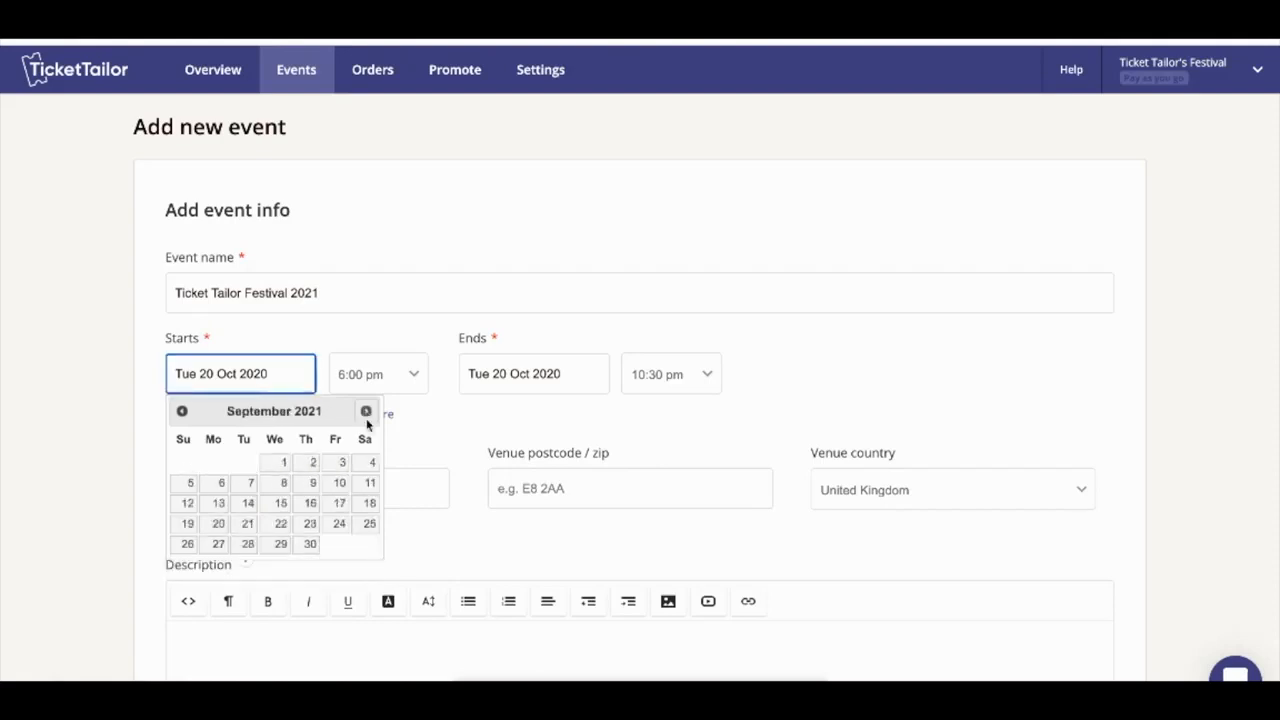
left_click(339, 485)
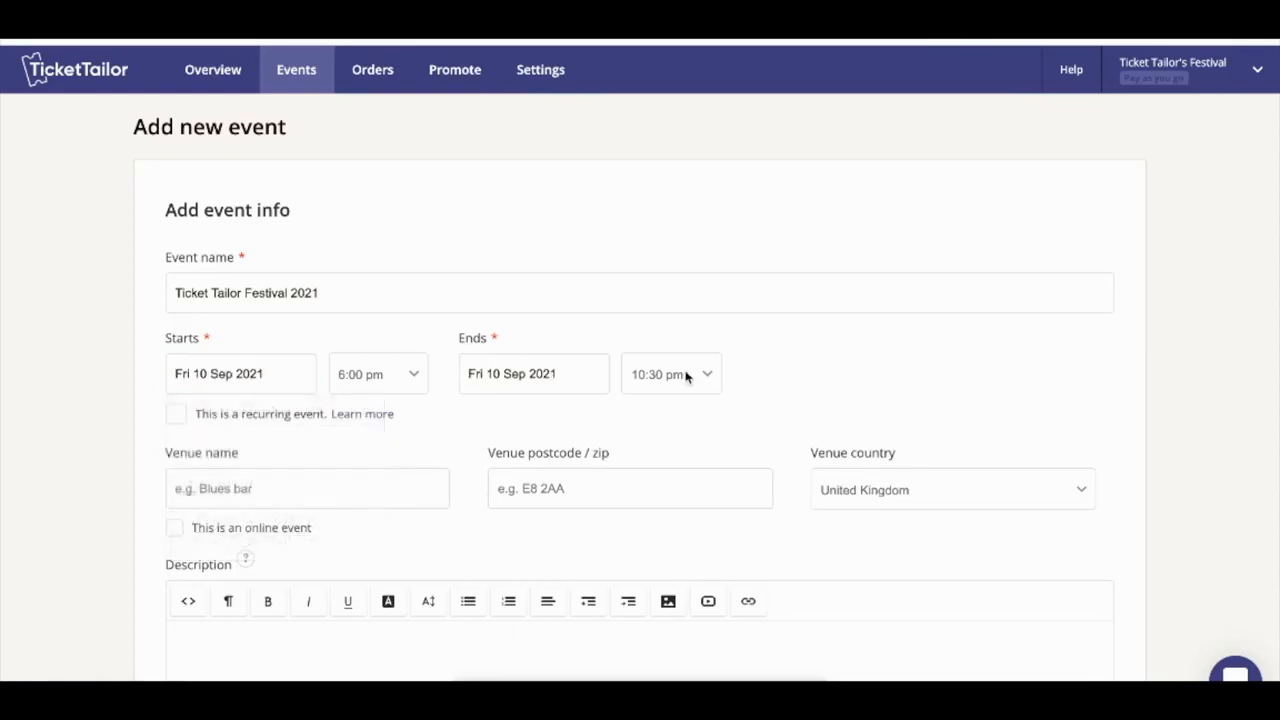
left_click(560, 377)
left_click(482, 505)
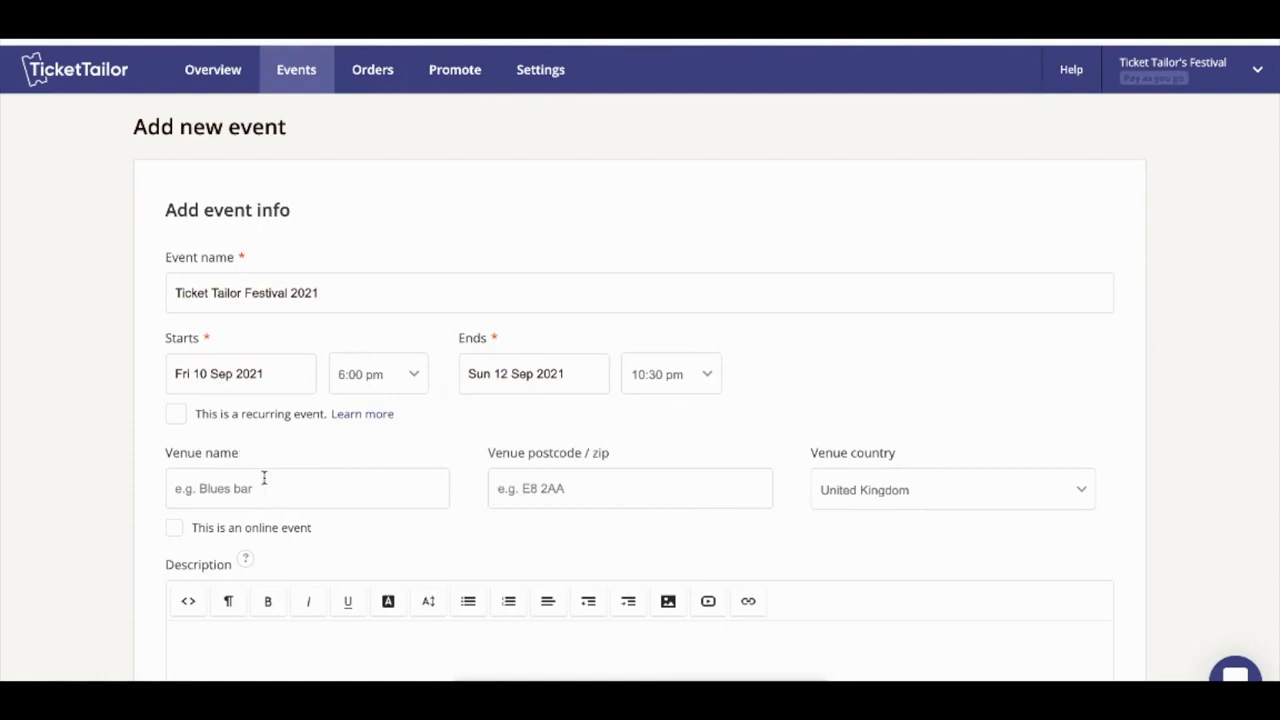
Set the venue name to London Fields and enter the postcode given as the field's example.
left_click(333, 496)
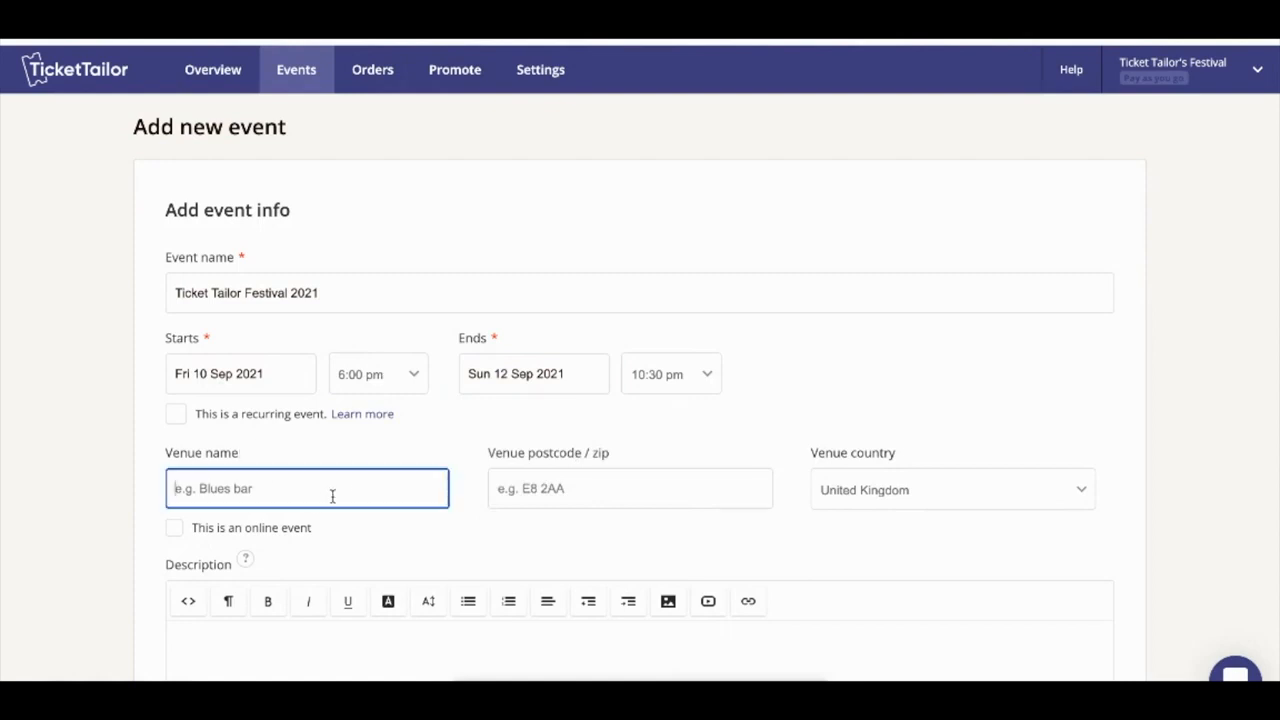
type("T")
key("BackSpace")
type("London Fields")
left_click(643, 492)
type("E8 2AA")
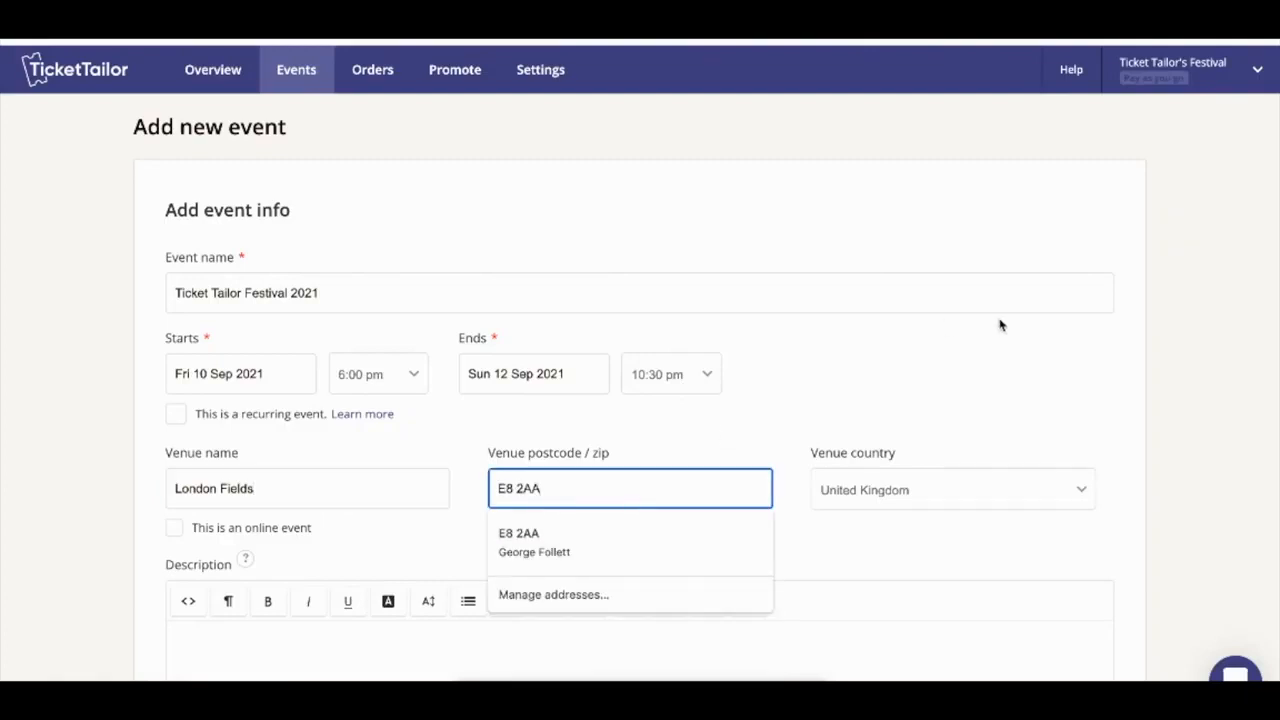
left_click(1004, 410)
Write the event description "This event is full of music and fun and dancing.".
scroll(806, 523, "down", 1)
scroll(806, 520, "down", 1)
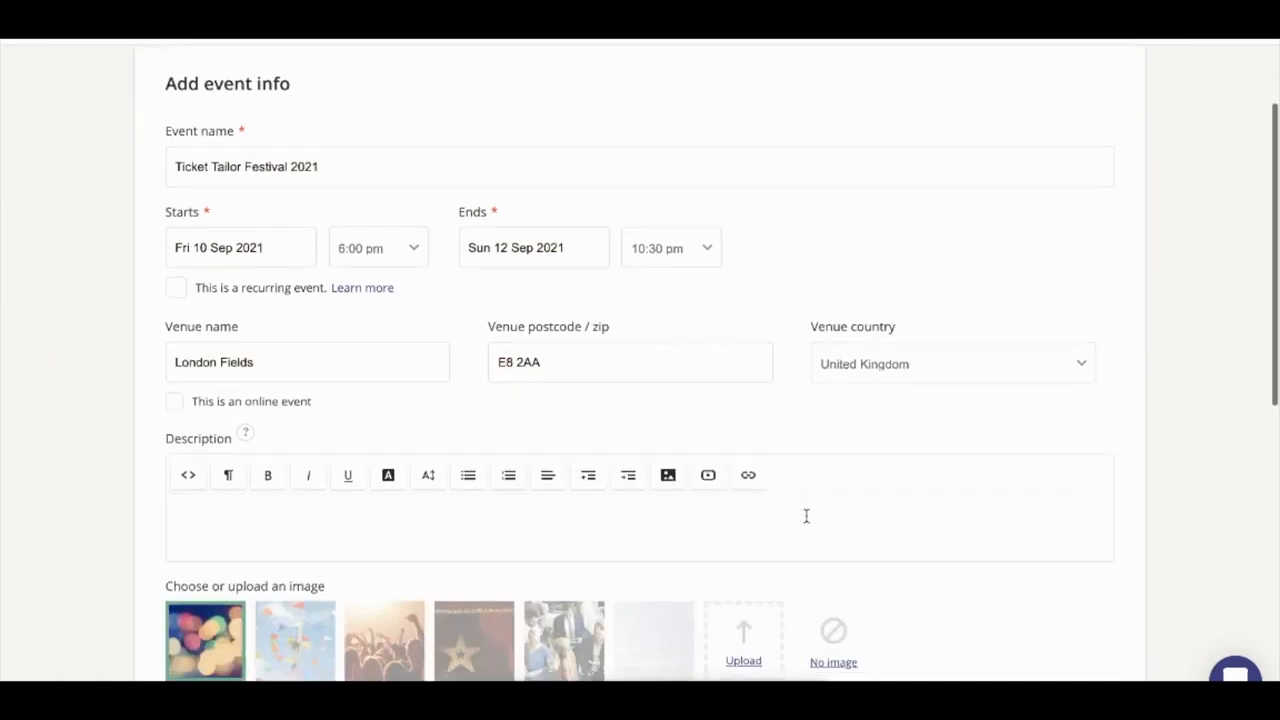
left_click(232, 482)
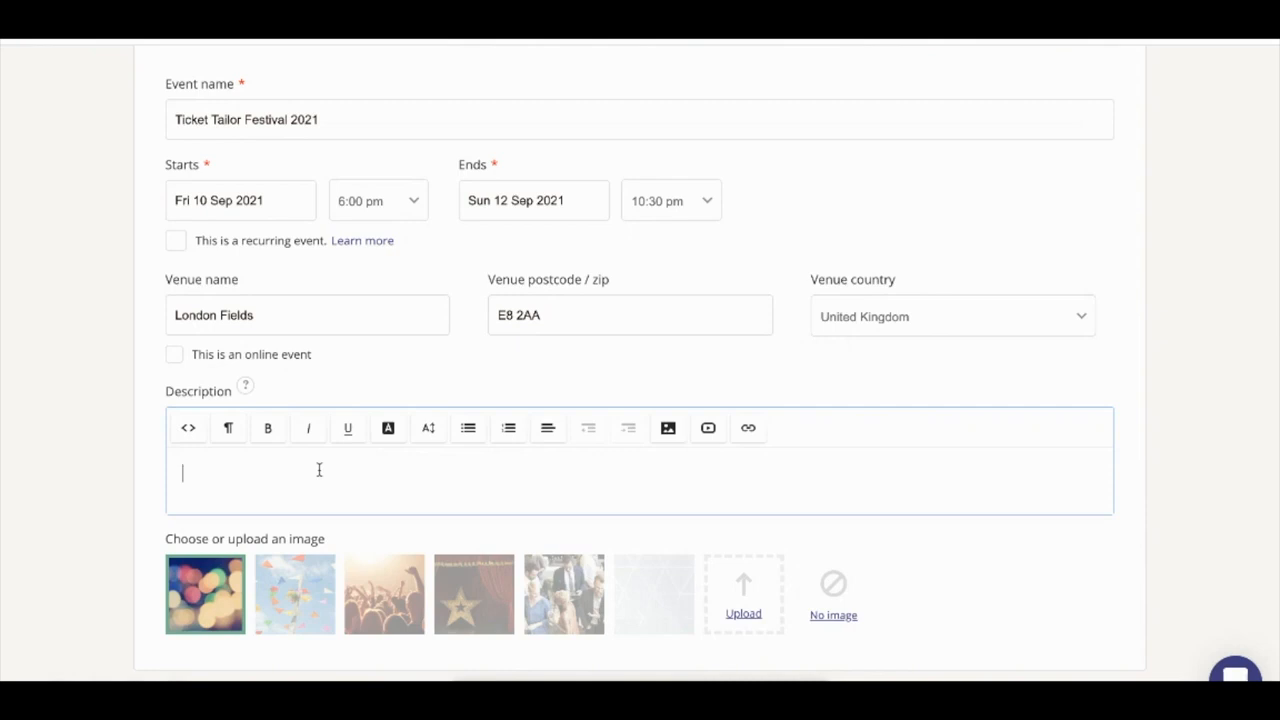
type("This e")
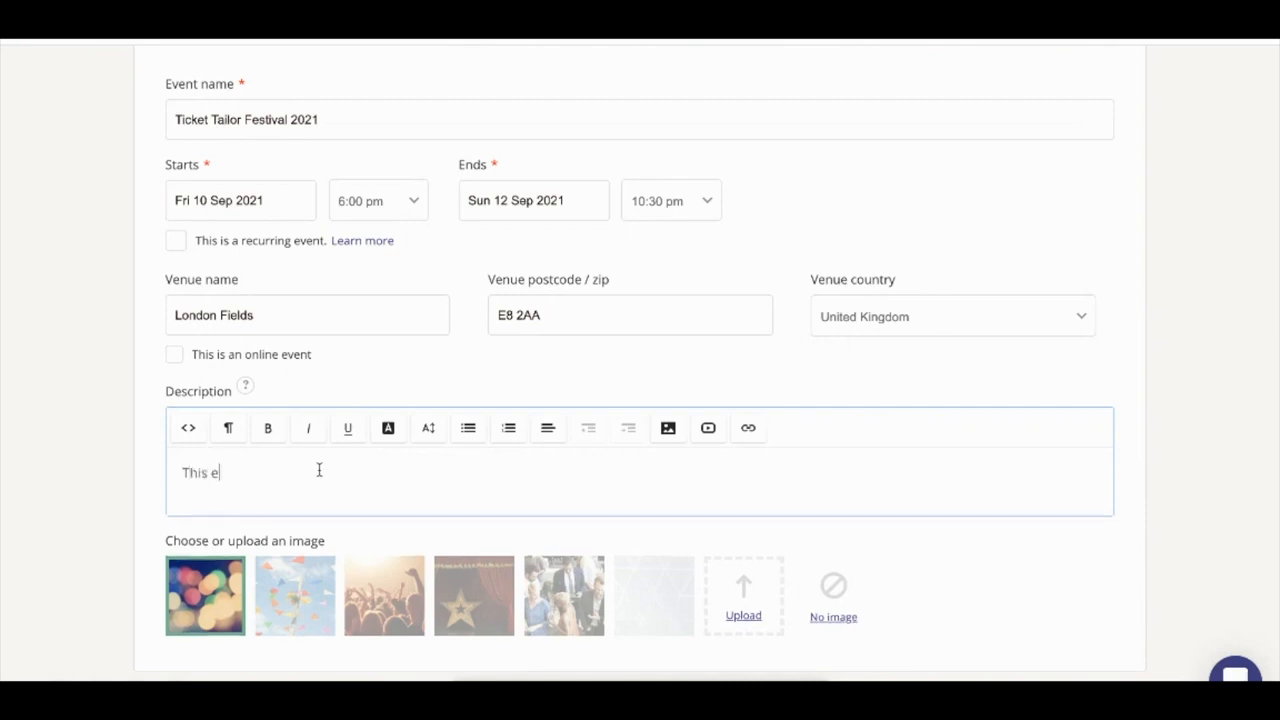
type("vent is full of music and fun and dancing.")
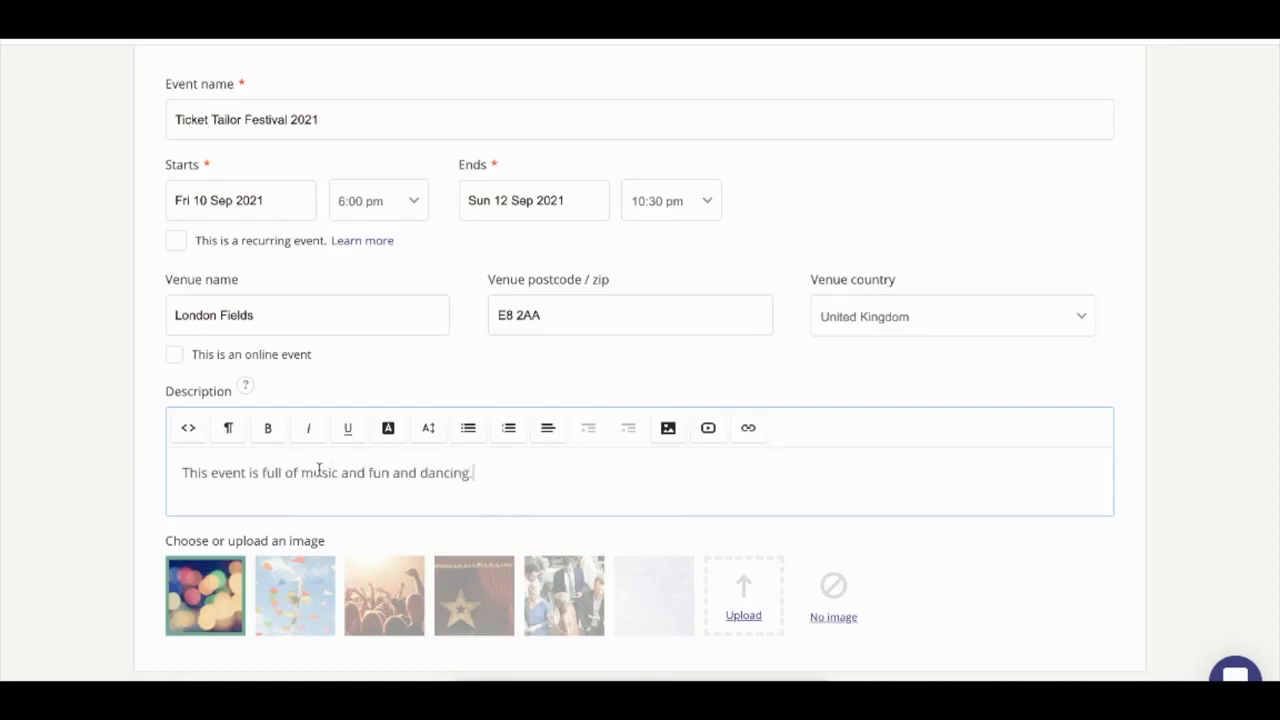
Upload festival.jpeg from the Desktop as the event's own image.
scroll(634, 509, "down", 2)
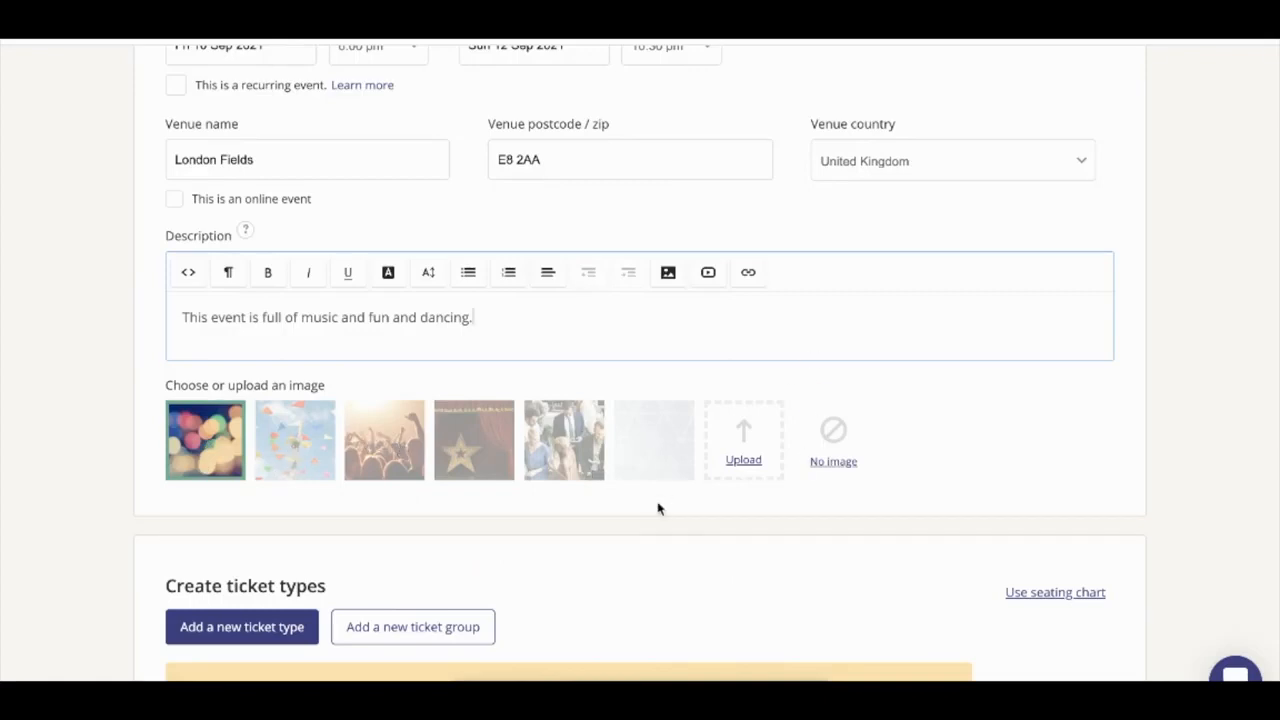
left_click(748, 434)
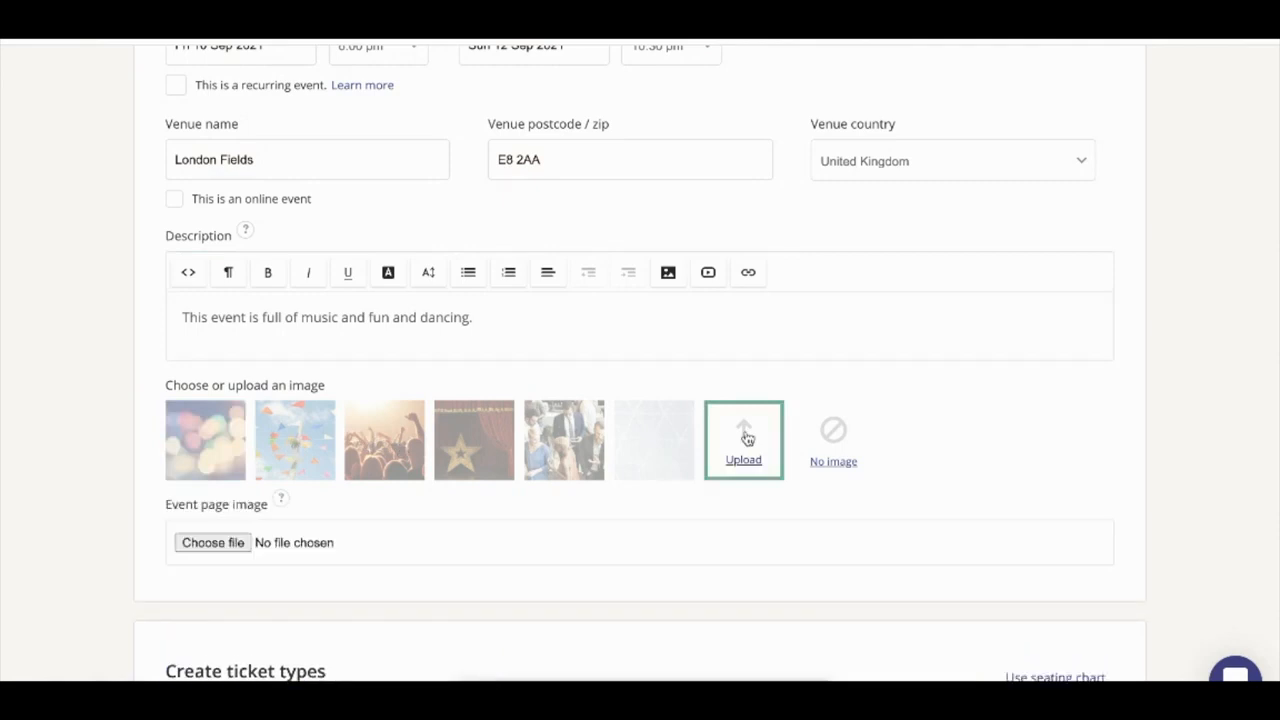
left_click(235, 545)
left_click(338, 153)
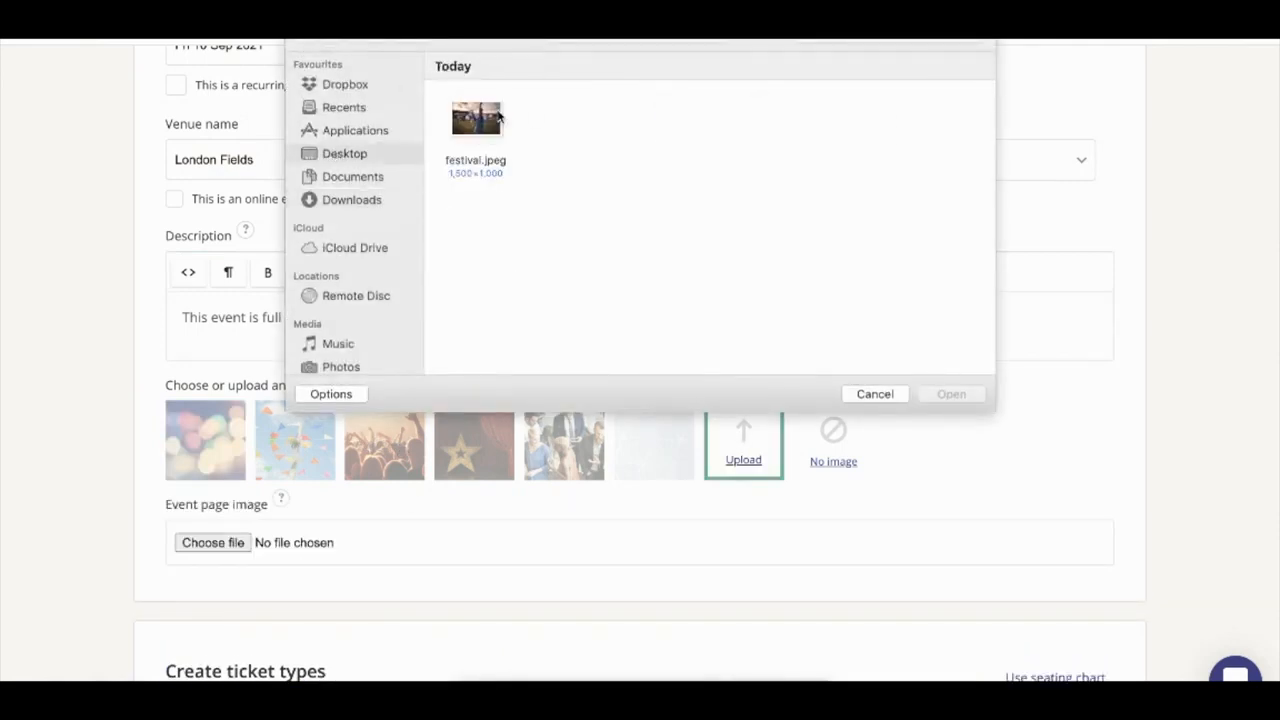
double_click(479, 131)
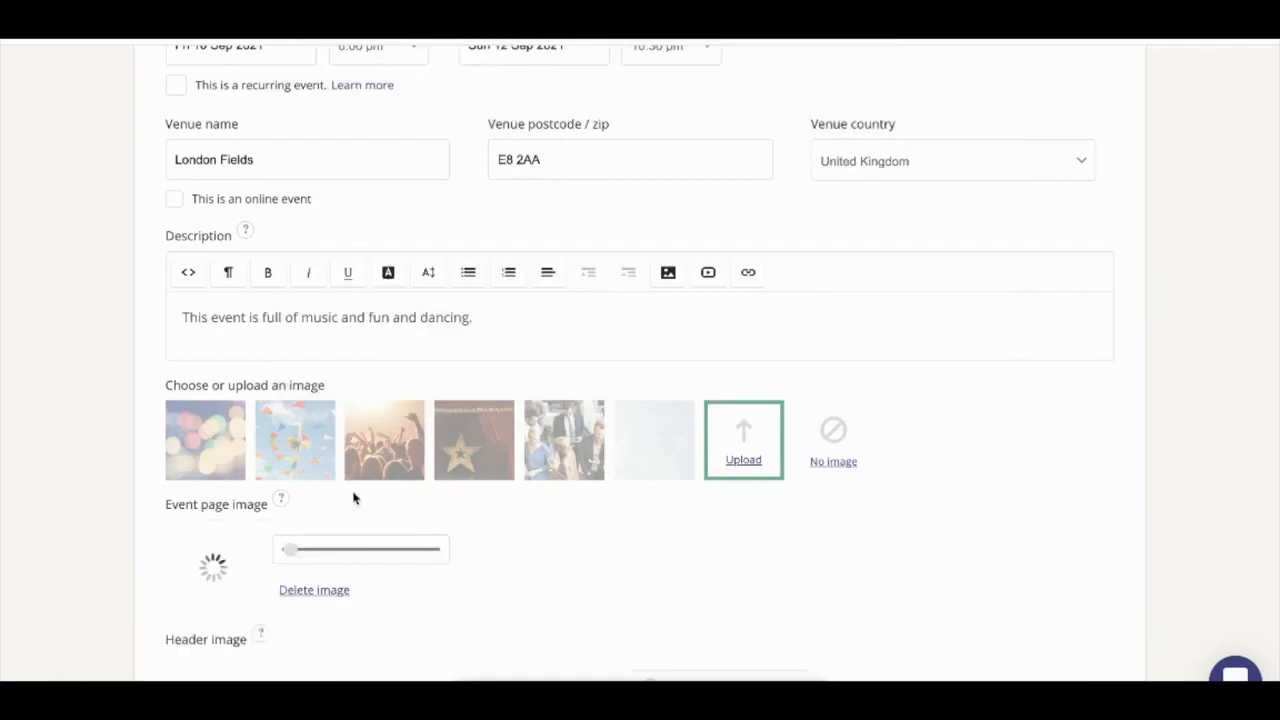
Reposition the festival photo within the header image crop so the raised hands fit in the frame.
scroll(354, 498, "down", 1)
scroll(355, 497, "down", 1)
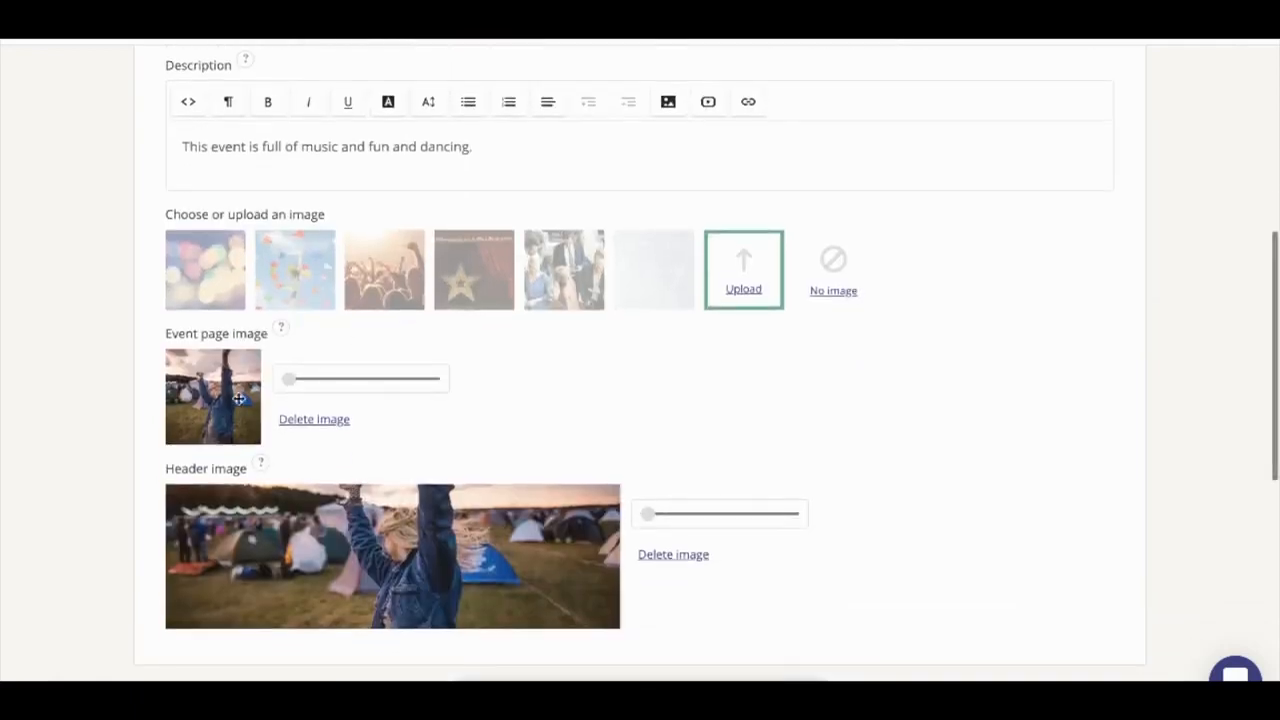
scroll(317, 448, "down", 1)
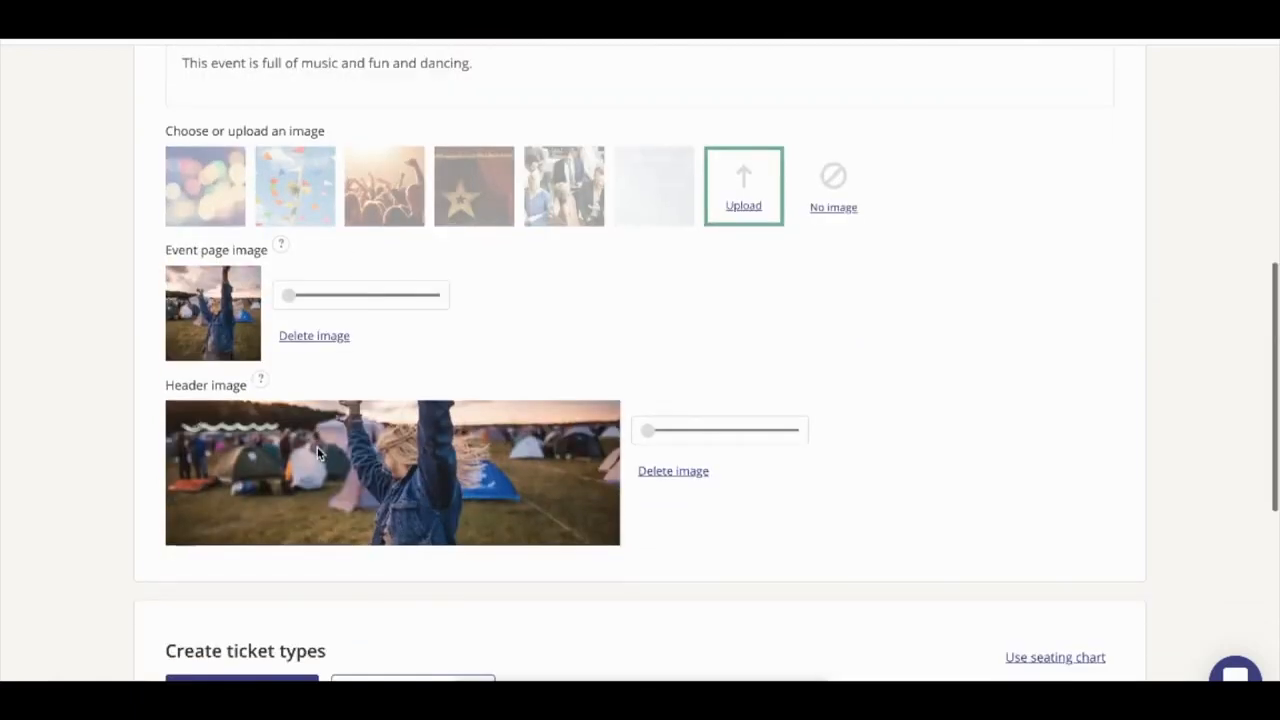
mouse_move(460, 457)
left_mouse_down()
mouse_move(463, 512)
mouse_move(471, 466)
left_mouse_up()
left_click_drag(466, 517, 482, 457)
Add a ticket group titled "Saturday Tickets" with a maximum quantity of 1000 and save it.
scroll(745, 568, "down", 2)
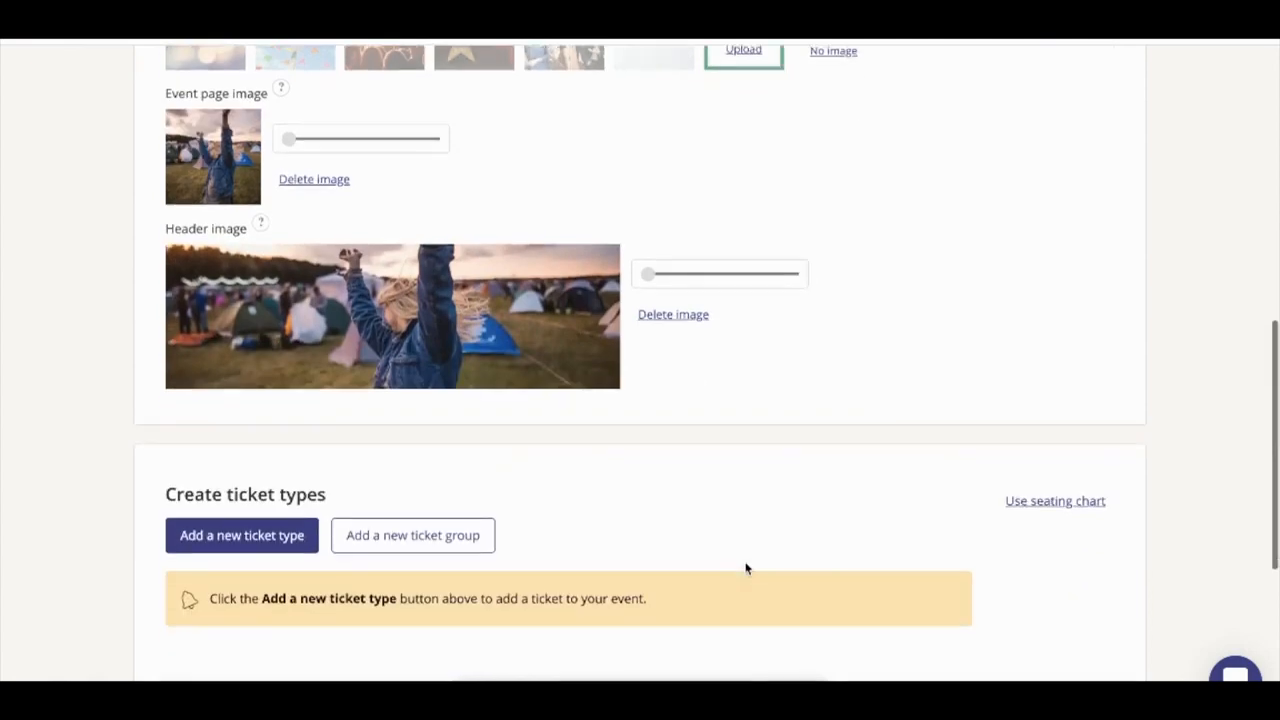
scroll(745, 568, "down", 2)
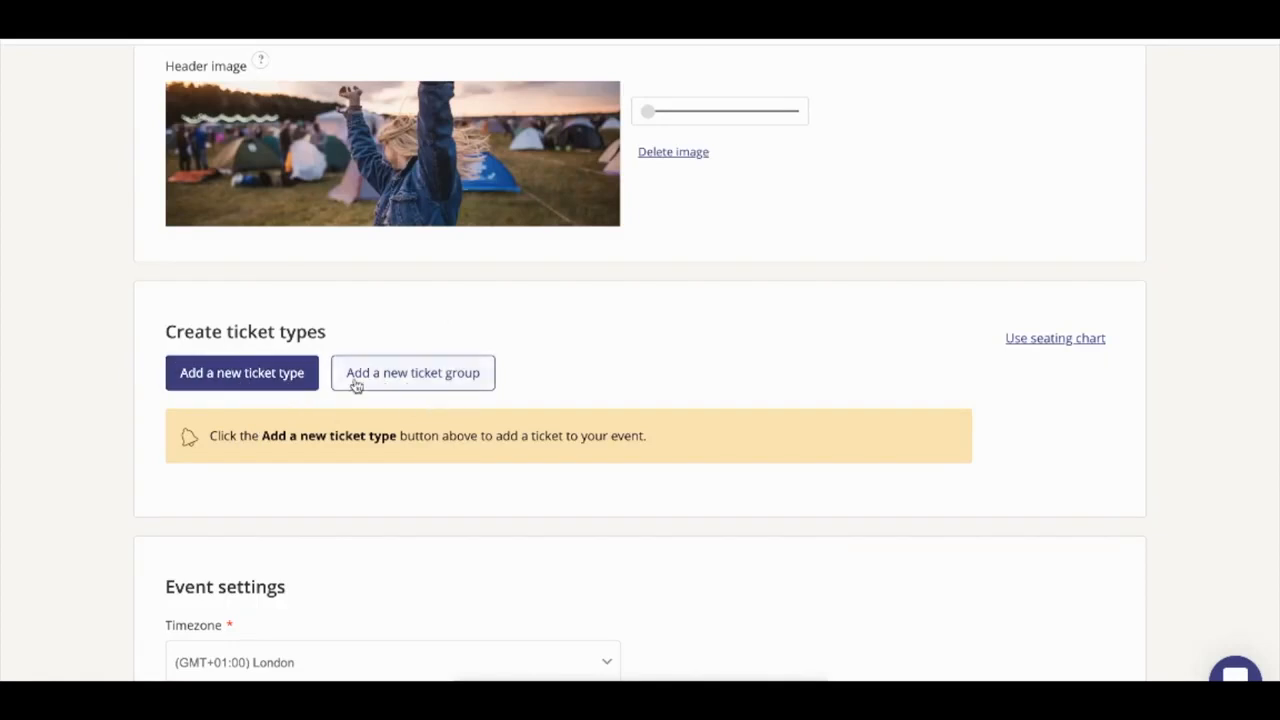
left_click(414, 388)
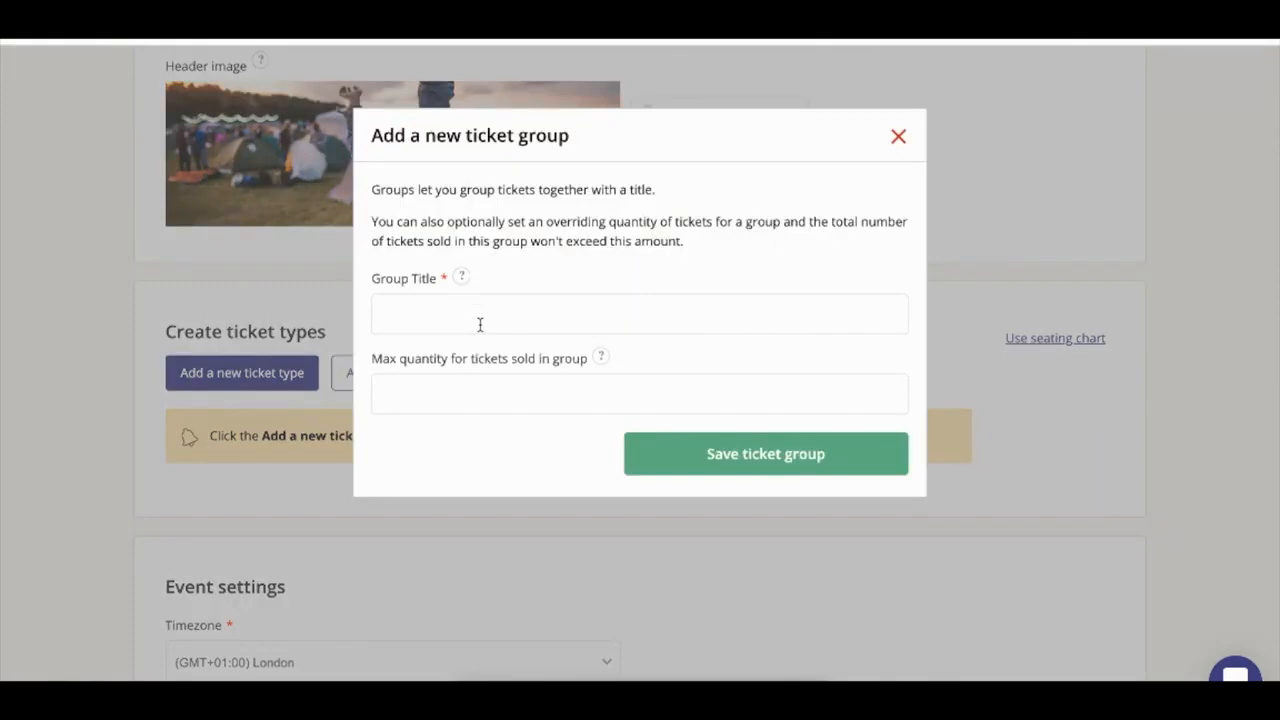
left_click(480, 324)
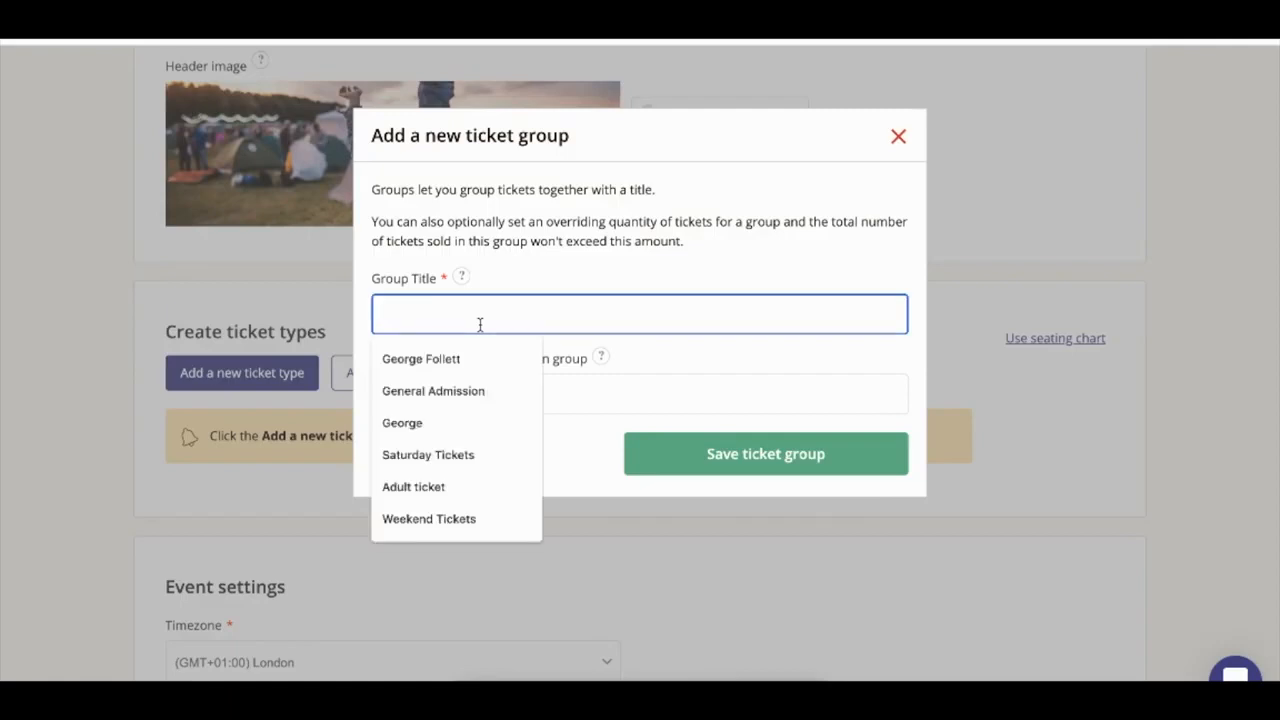
type("Fr")
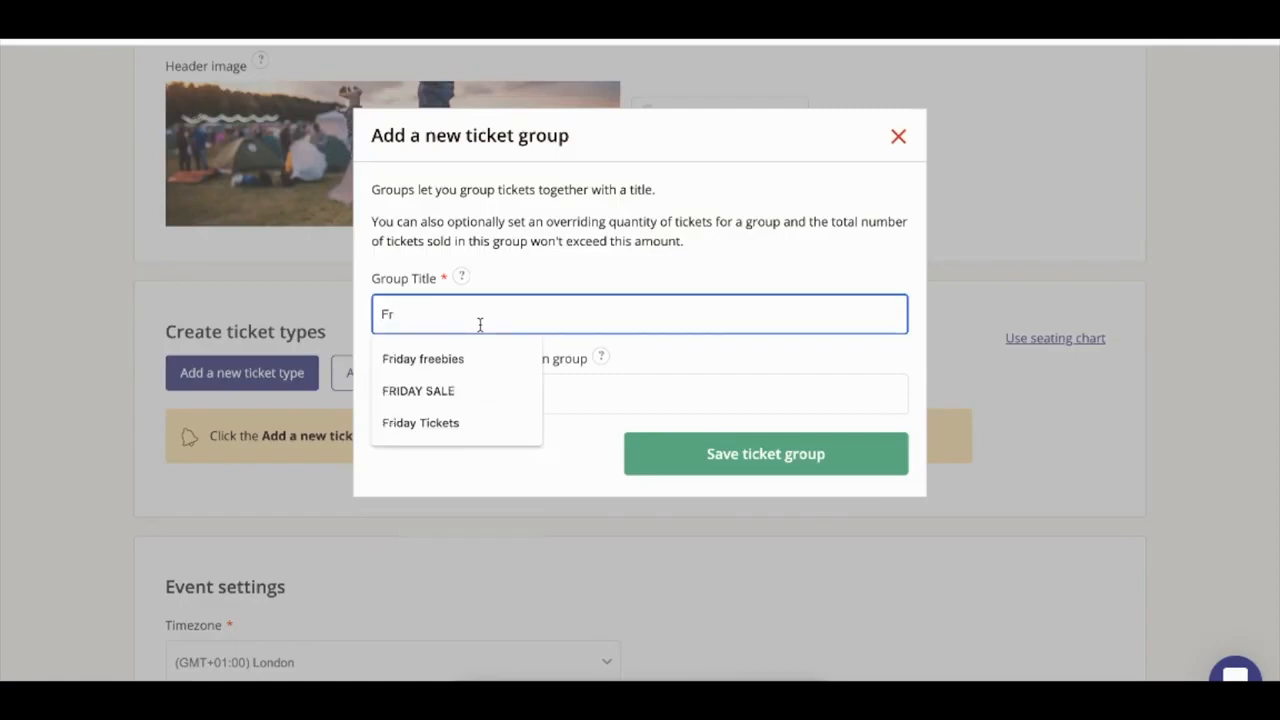
key("BackSpace")
key("BackSpace")
type("Saturday")
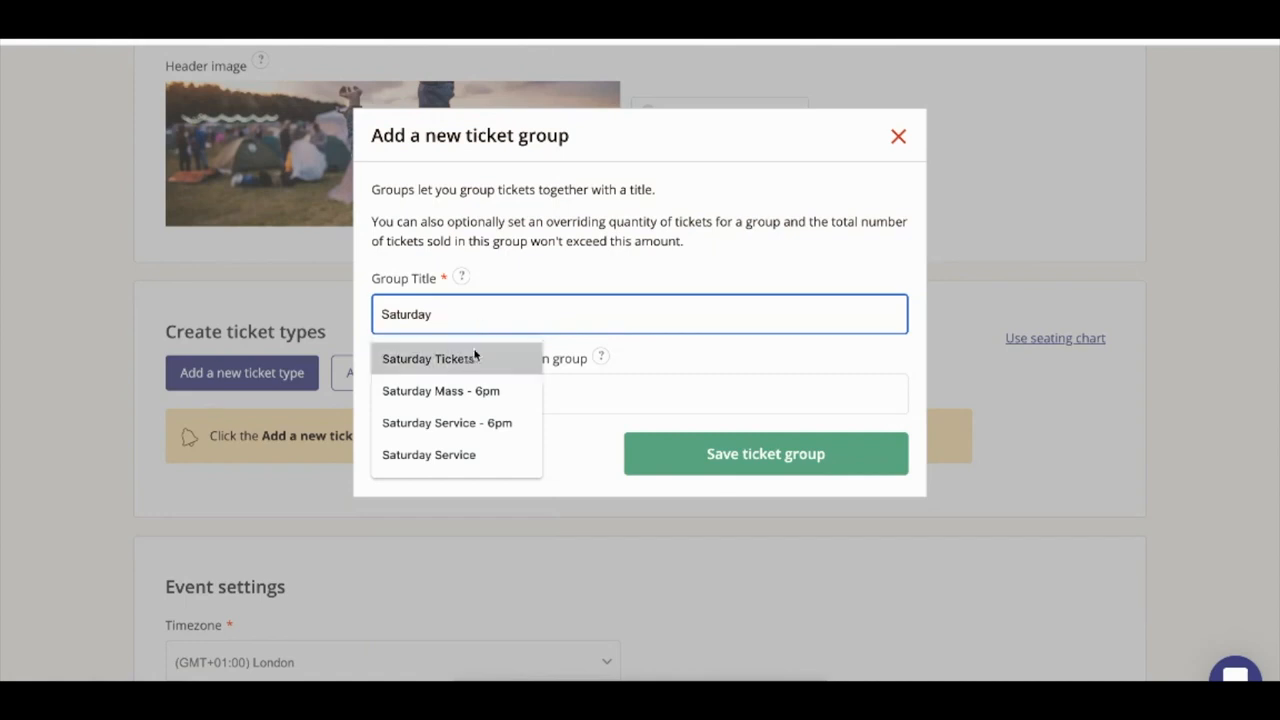
left_click(474, 357)
left_click(467, 396)
type("1000")
left_click(766, 450)
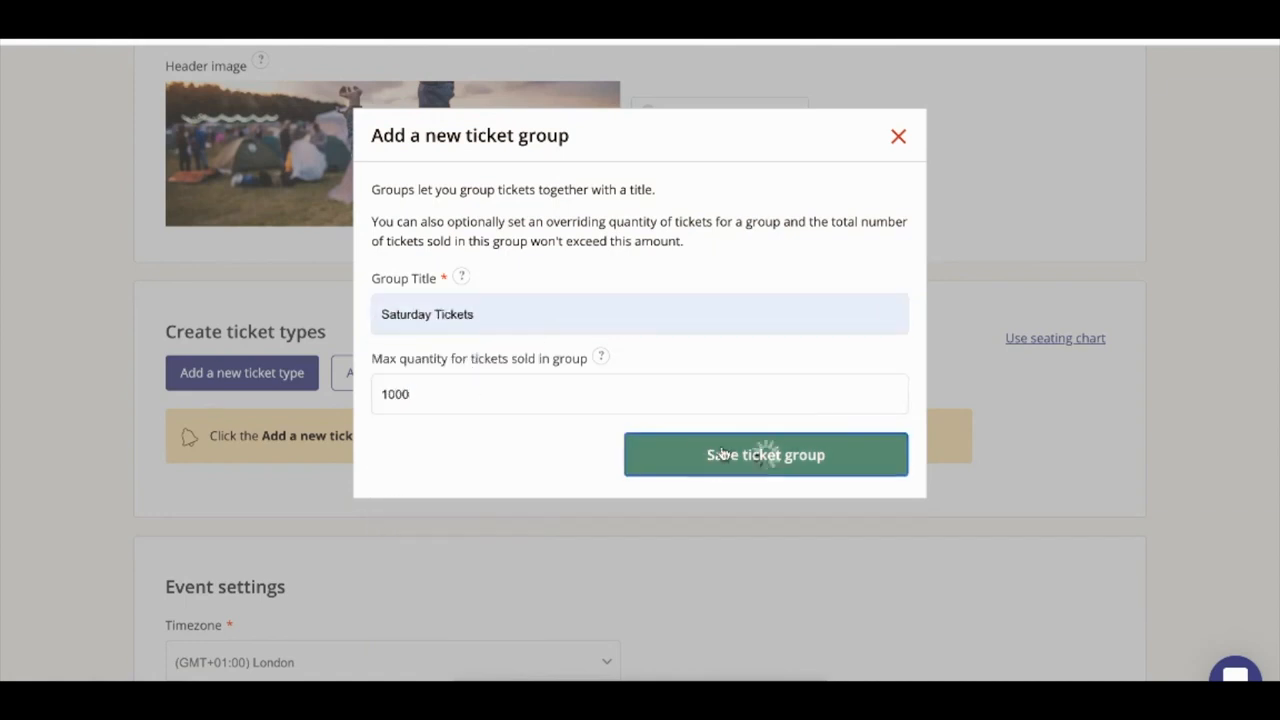
Add a ticket group titled "Sunday Tickets" with a maximum quantity of 1000 and save it.
left_click(425, 372)
left_click(506, 309)
type("Sunday Tickets")
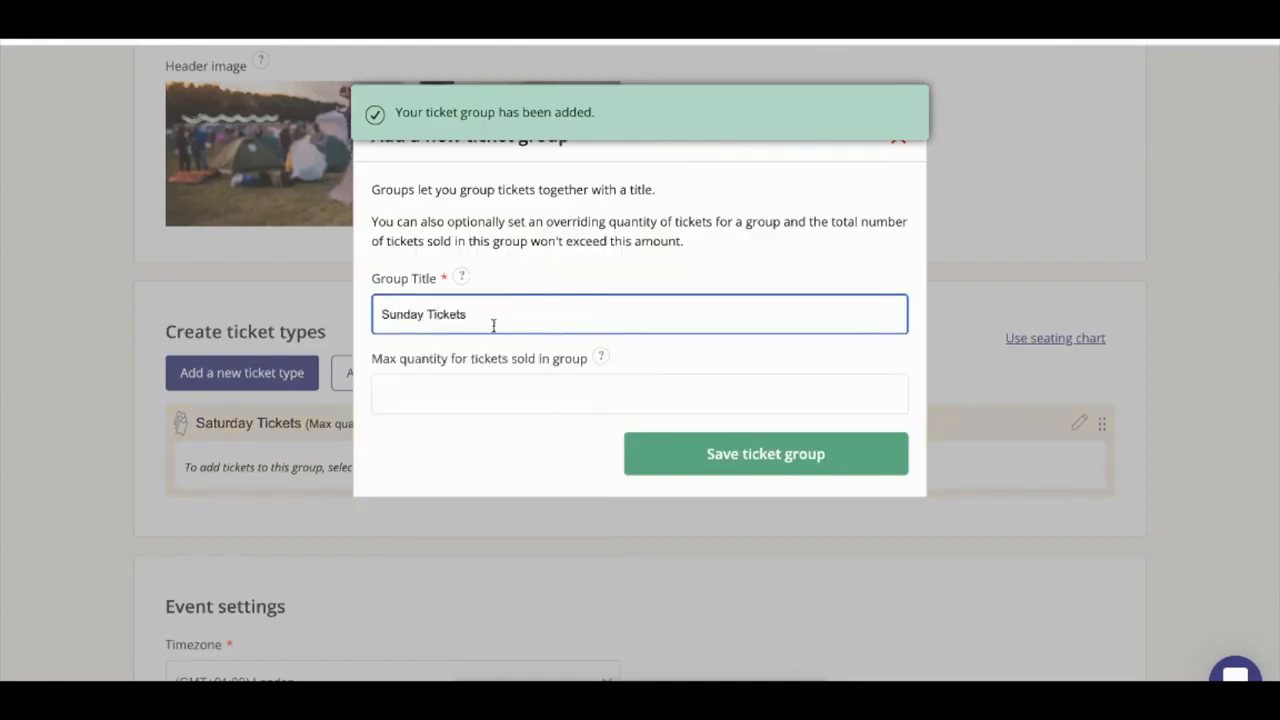
left_click(466, 407)
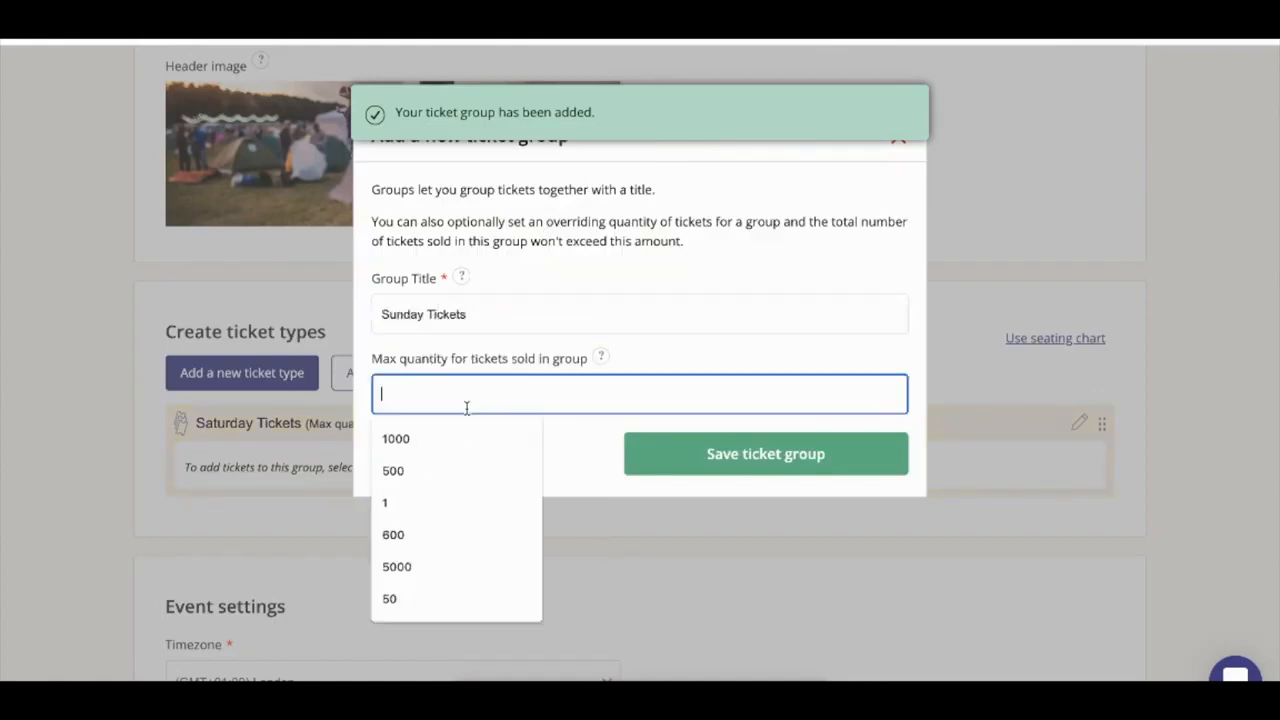
type("1000")
left_click(760, 453)
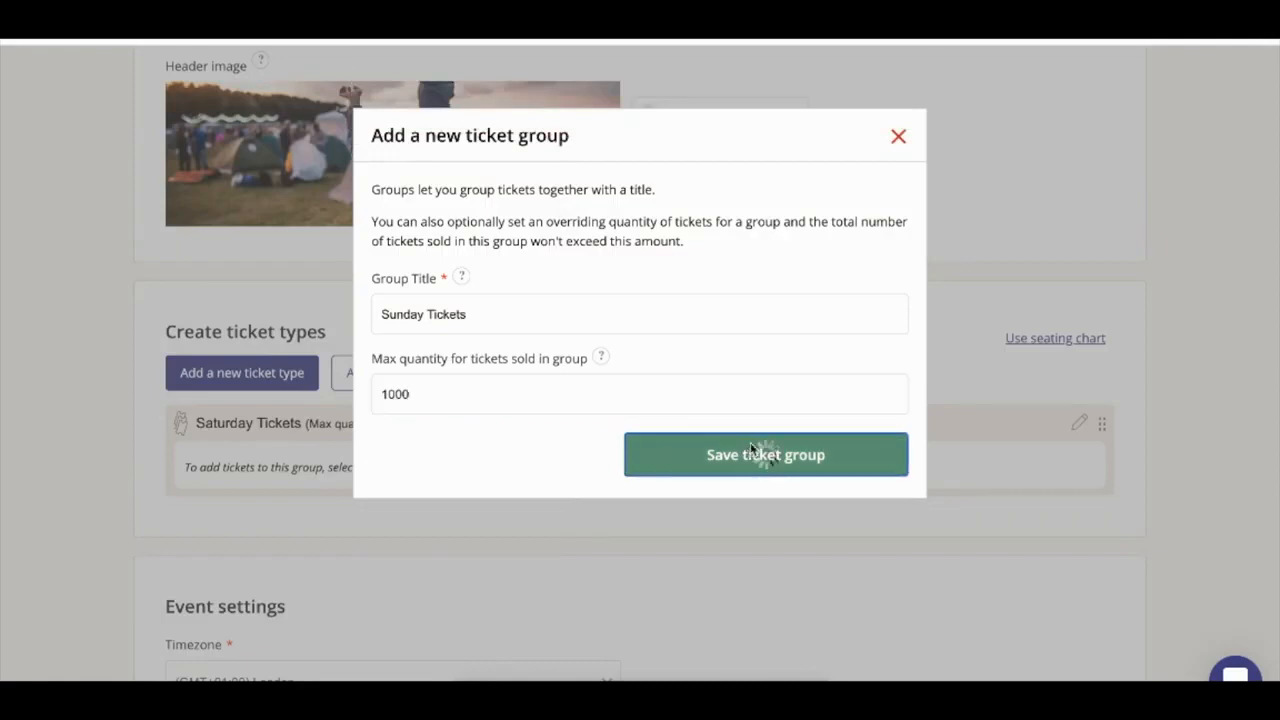
Add a ticket group titled "Weekend Tickets" with a maximum quantity of 3000 and save it.
left_click(409, 372)
left_click(521, 306)
type("Weekend")
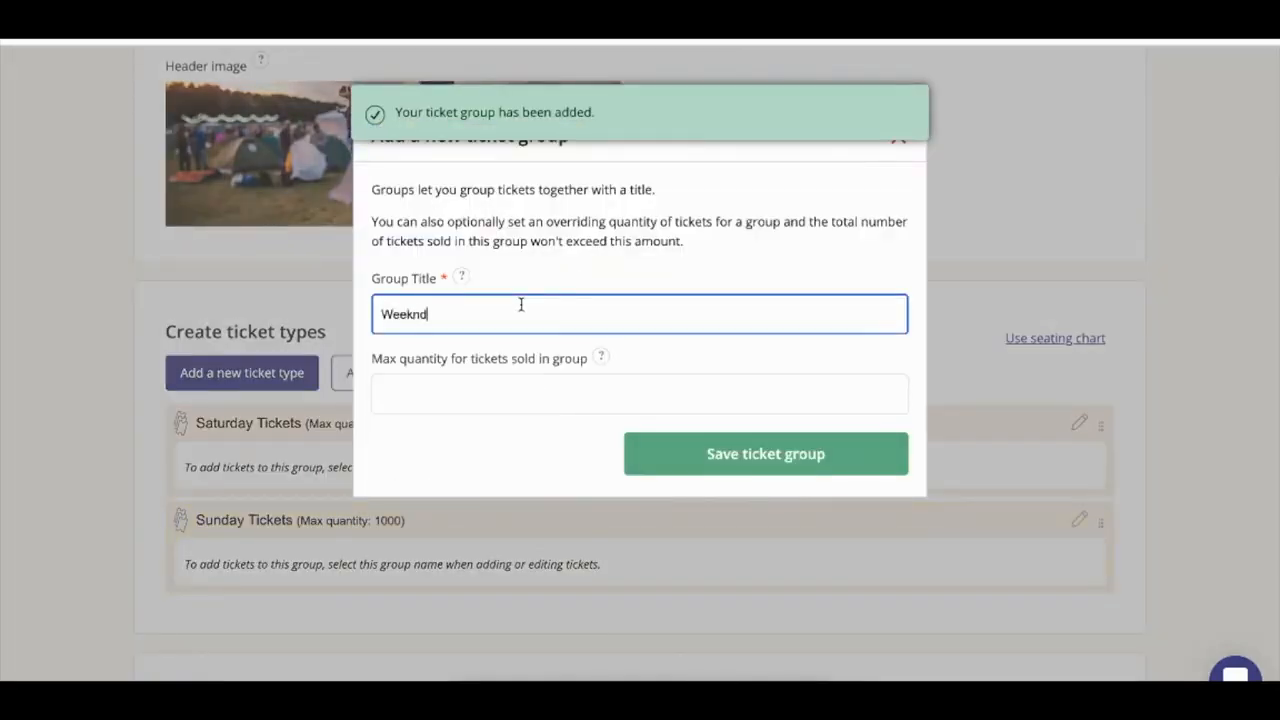
key("BackSpace")
key("BackSpace")
type("end Tickets")
left_click(494, 389)
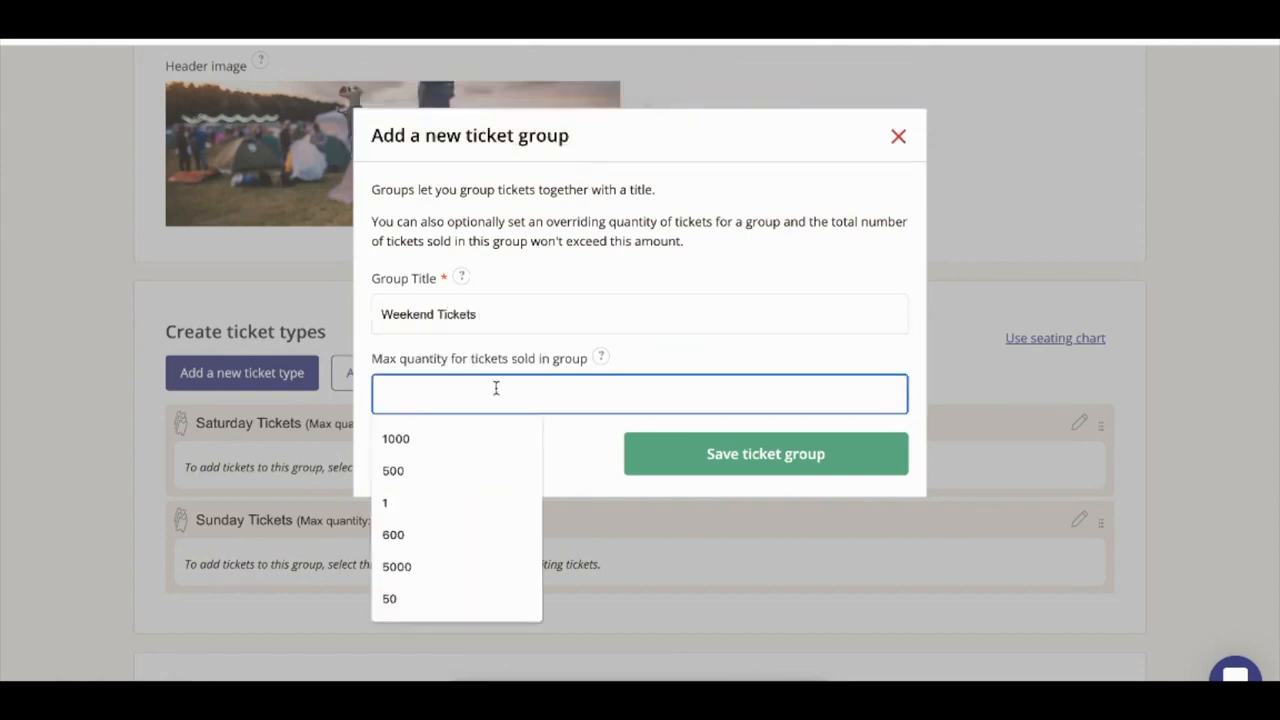
type("3000")
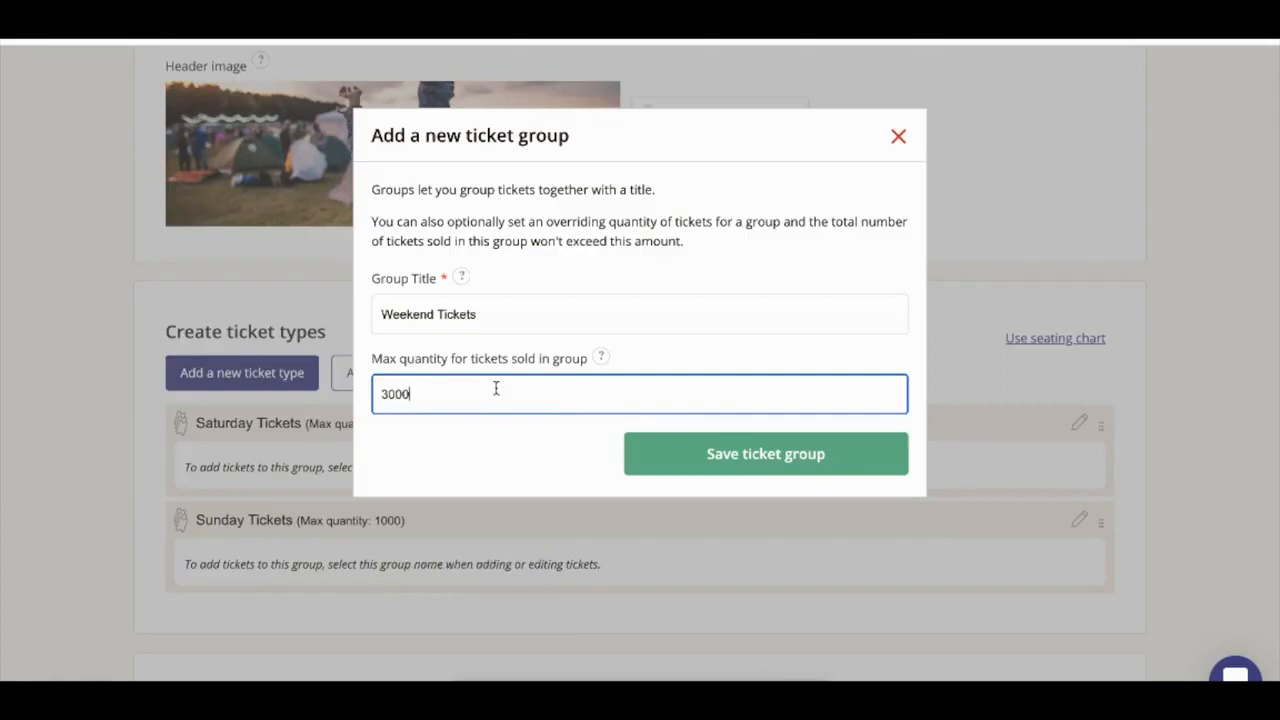
left_click(723, 452)
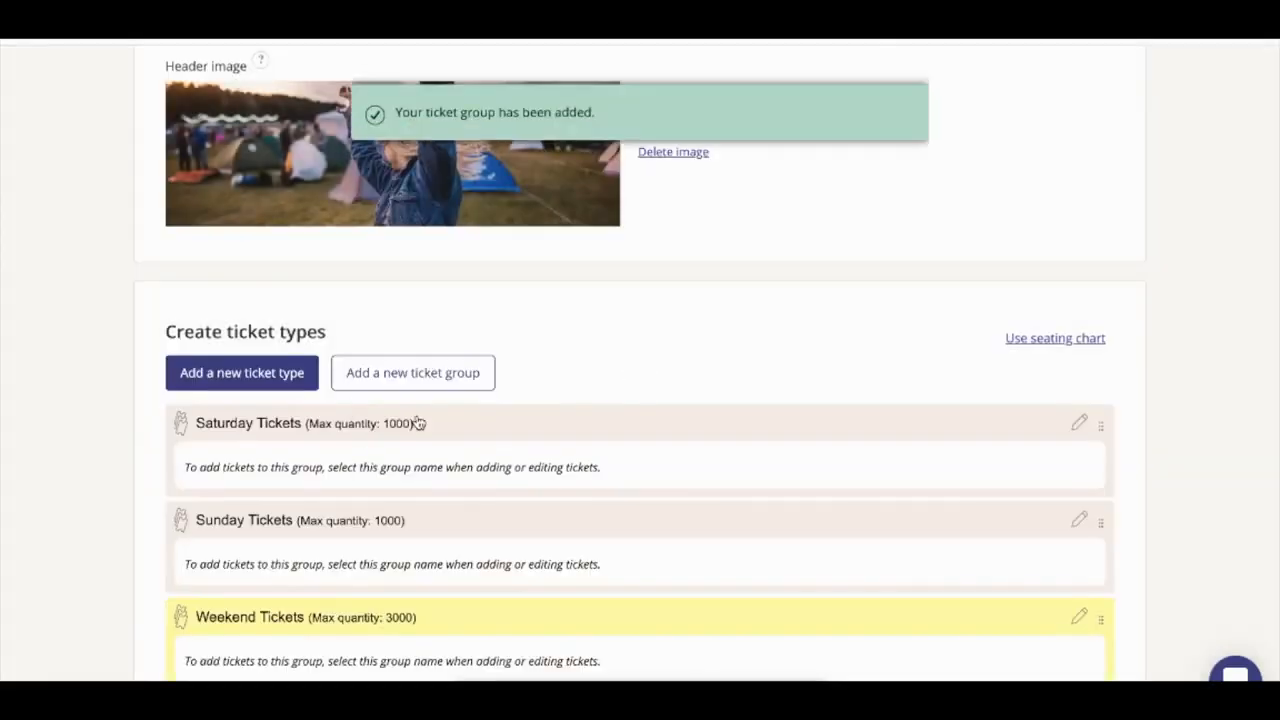
Start a new ticket type for the event and name it "General Admission".
scroll(407, 494, "down", 2)
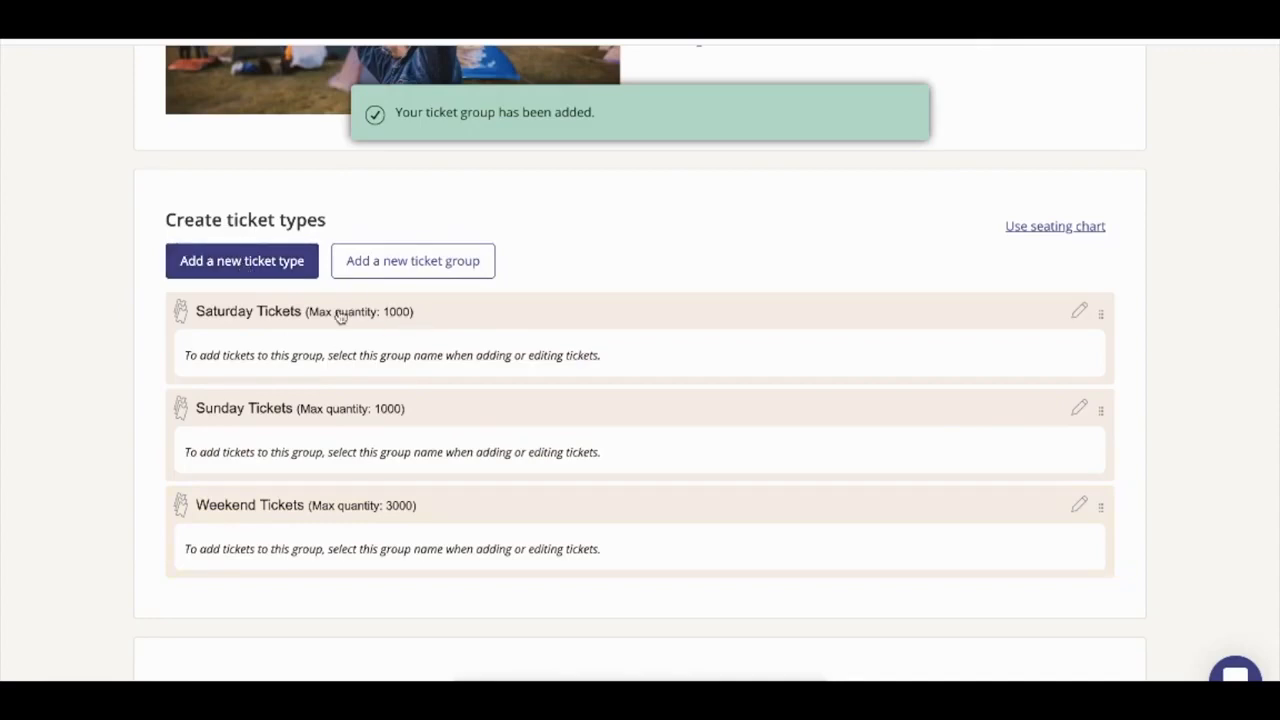
left_click(229, 277)
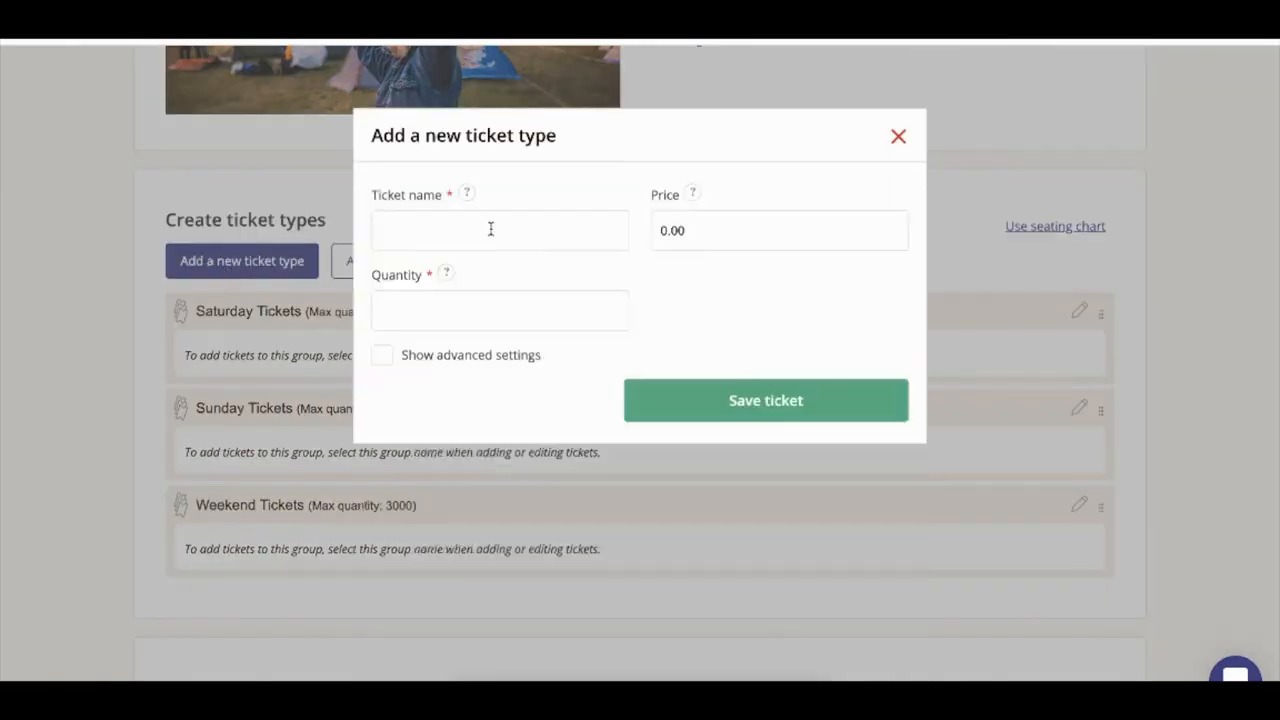
left_click(474, 239)
type("Gewner")
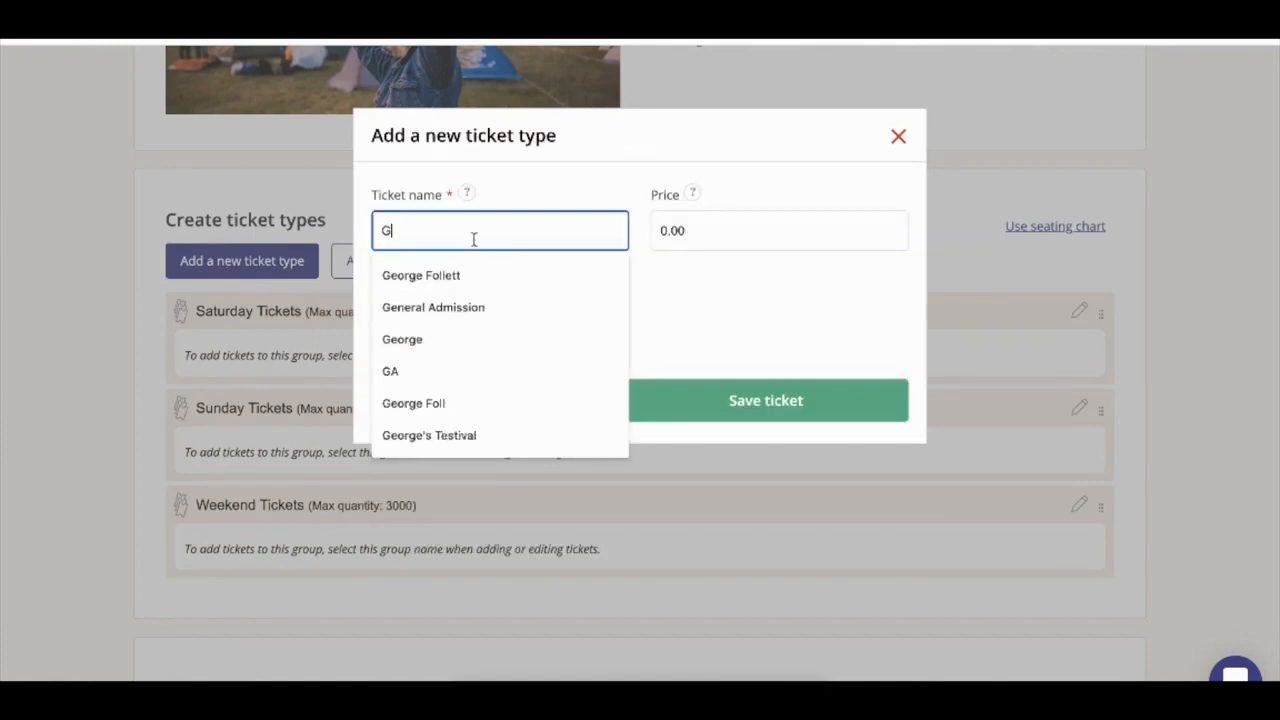
key("BackSpace")
type("neral")
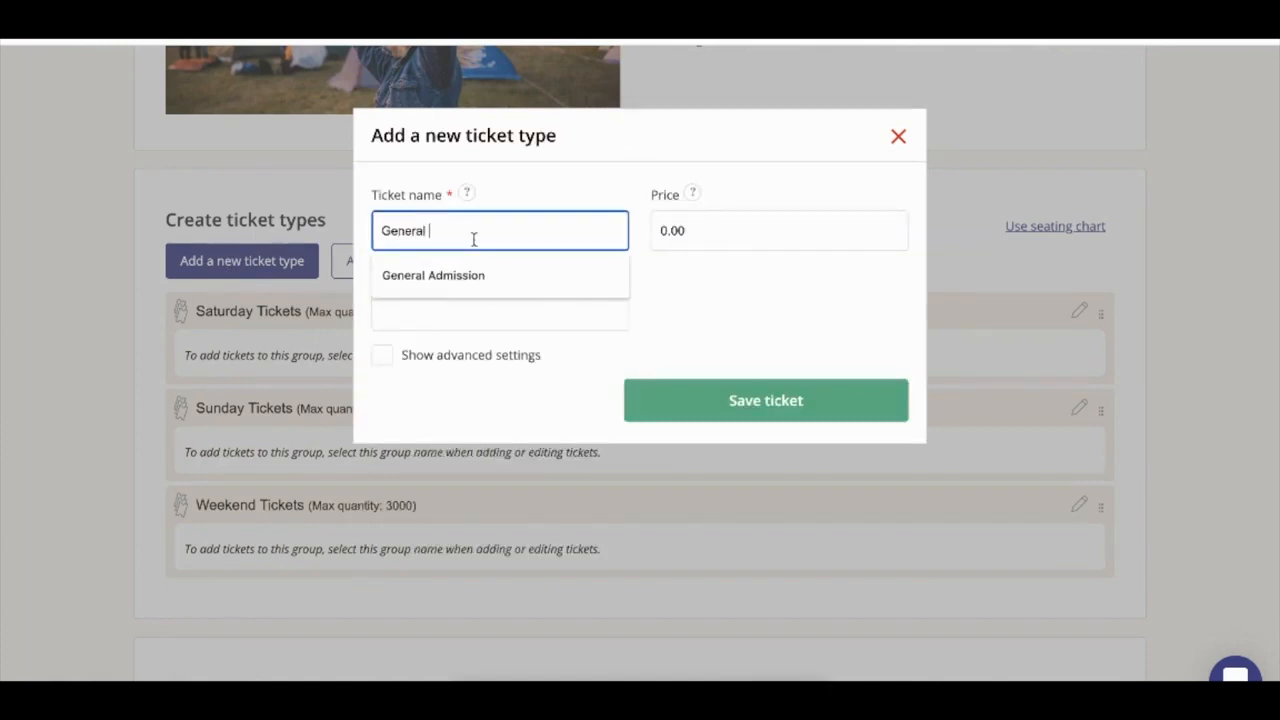
key("Down")
key("Return")
Set the General Admission ticket's price to 50.00 and its quantity to 1000.
key("Tab")
type("0")
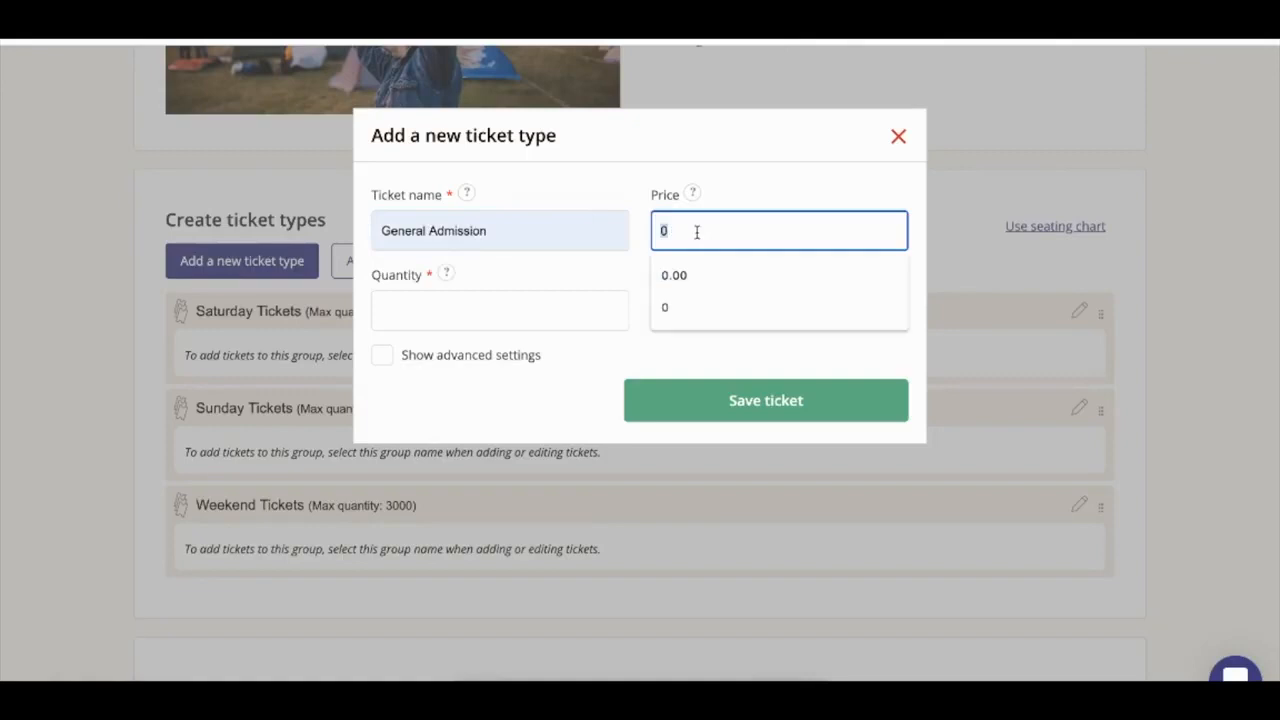
key("BackSpace")
type("50")
left_click(525, 311)
type("1000")
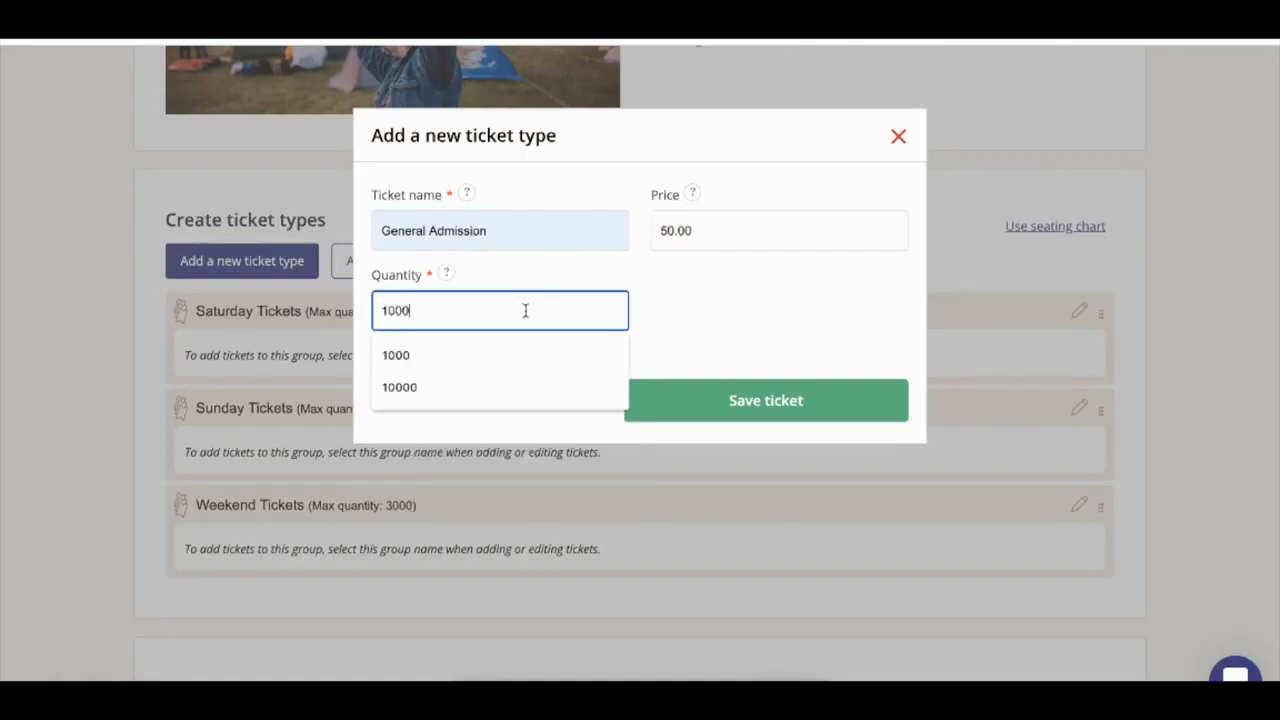
left_click(717, 303)
Show the ticket's advanced settings and assign it to the Saturday Tickets group.
left_click(382, 356)
scroll(546, 460, "down", 2)
left_click(490, 612)
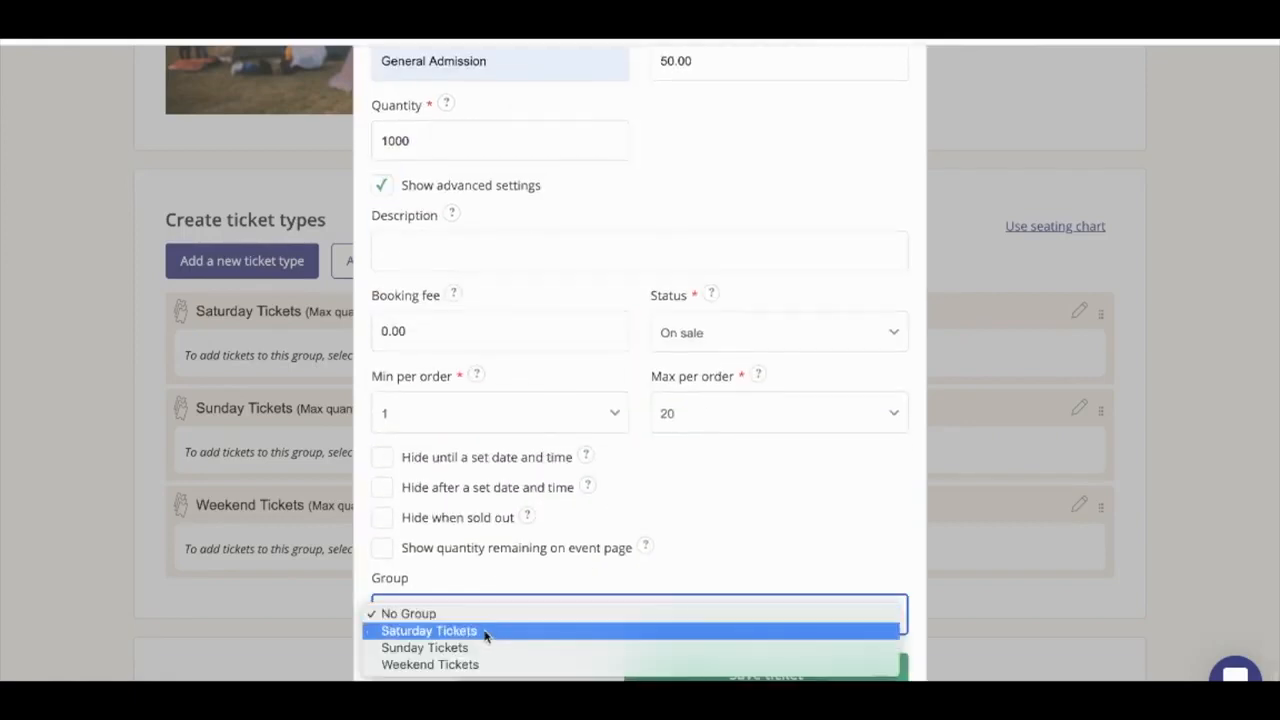
left_click(486, 631)
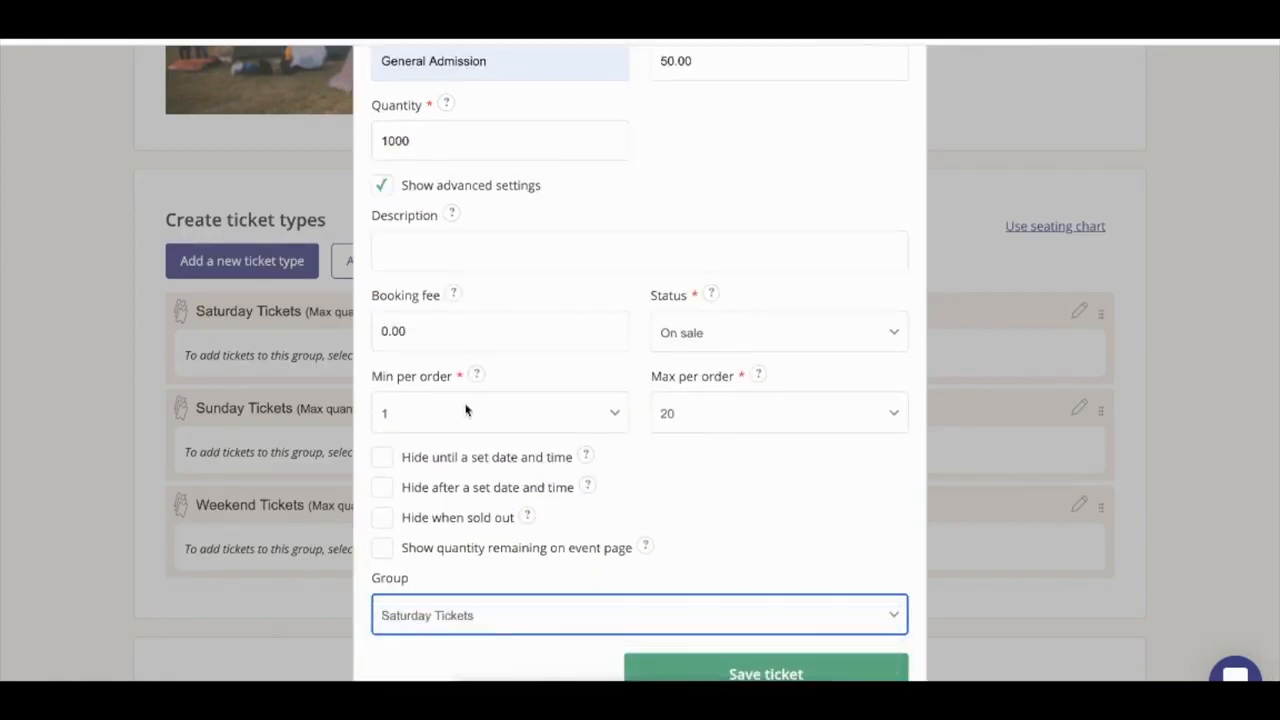
left_click(486, 250)
left_click(505, 228)
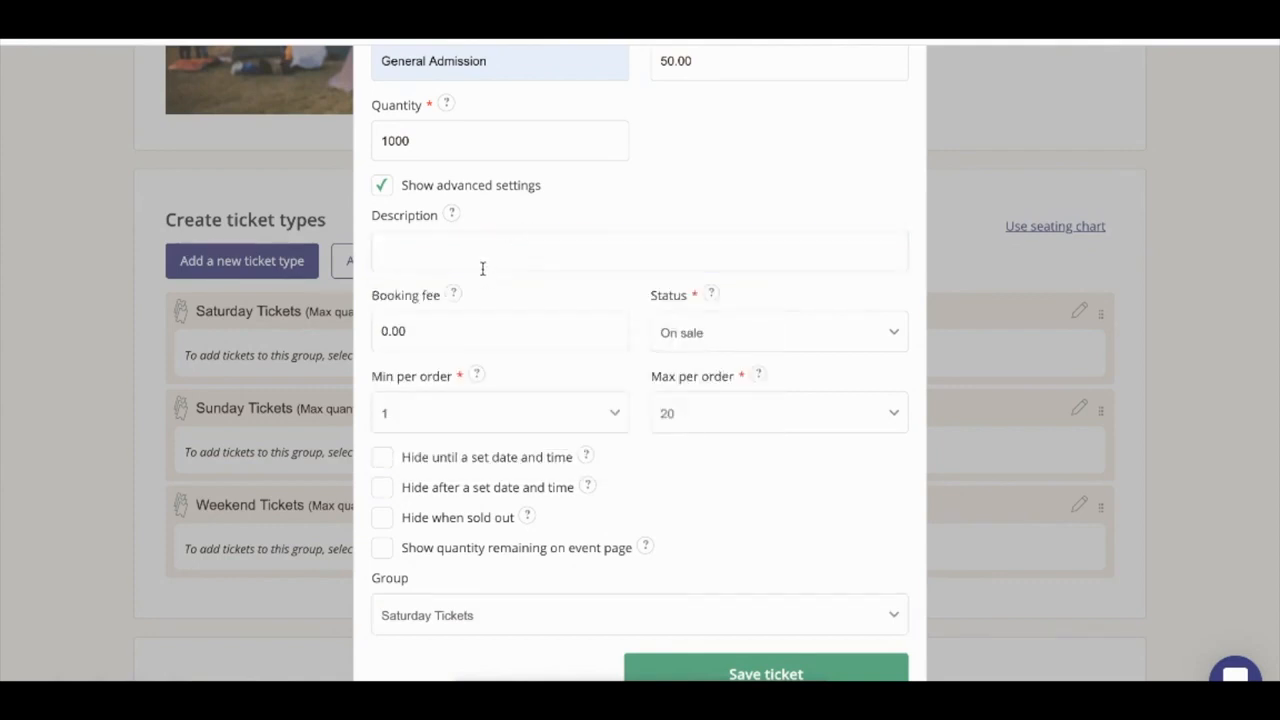
Set the ticket's booking fee to 2.00 and review the status options, keeping it On sale.
left_click(443, 331)
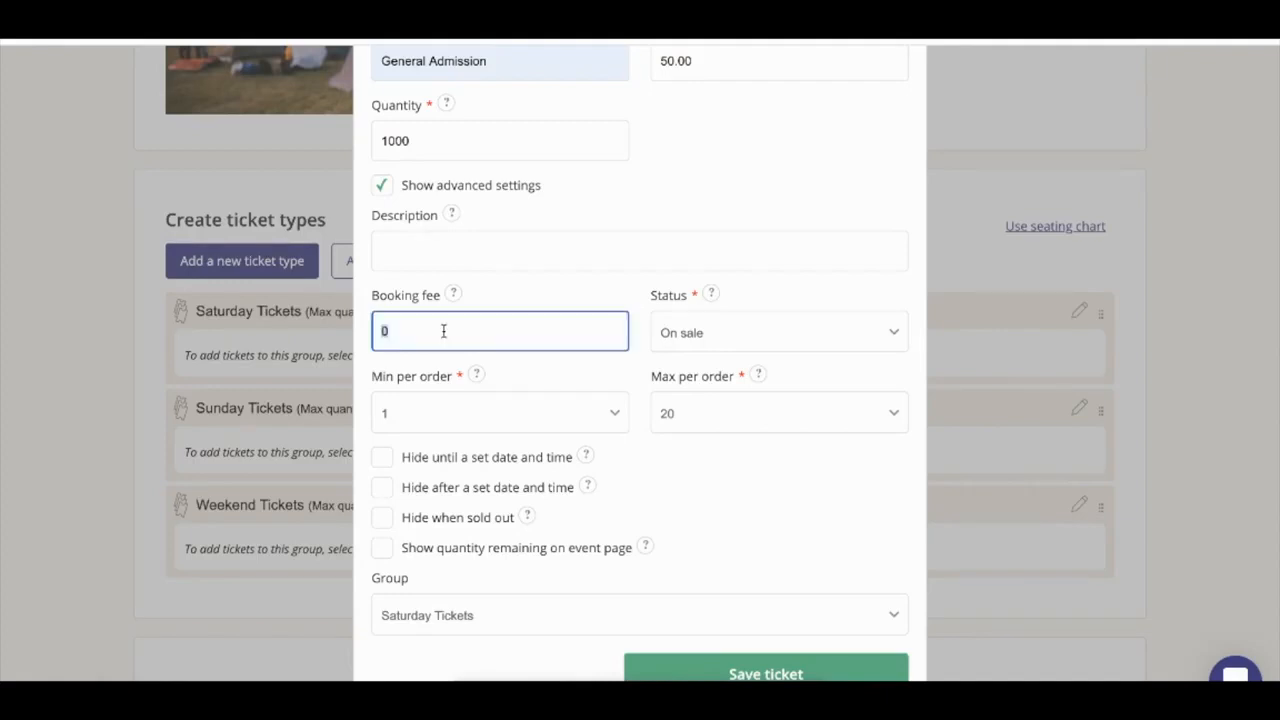
type("2")
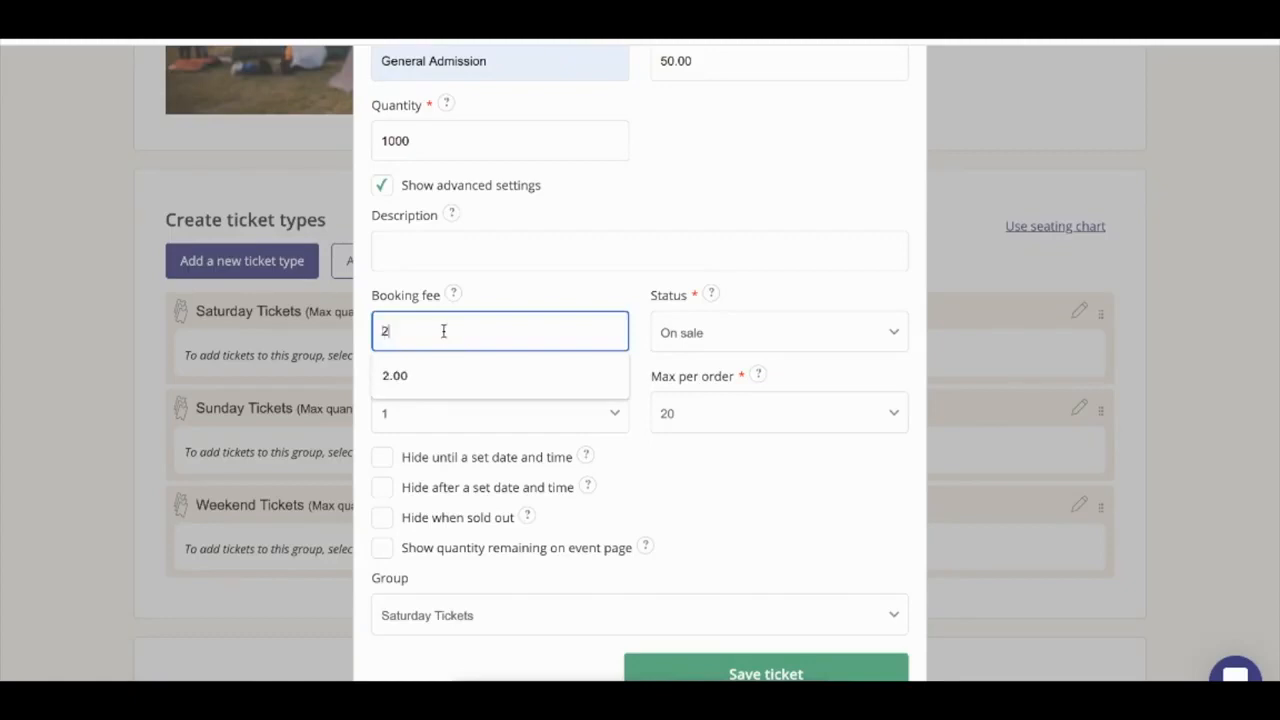
left_click(510, 291)
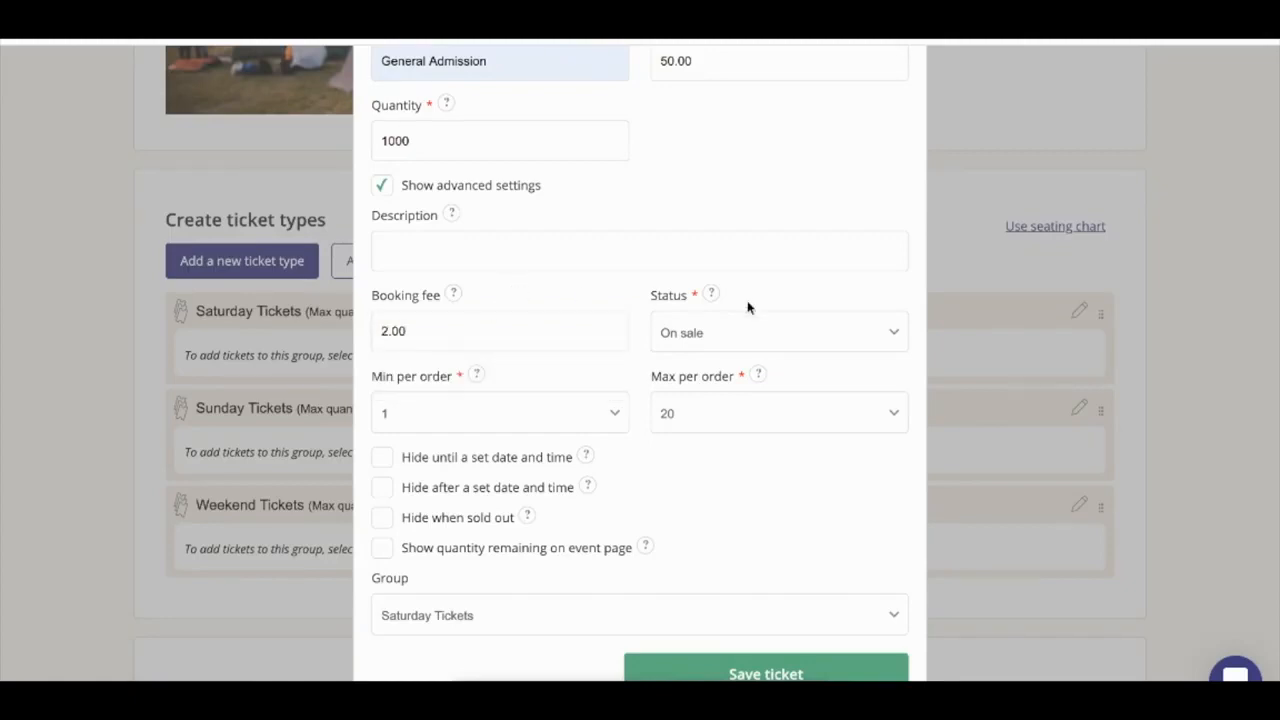
left_click(729, 343)
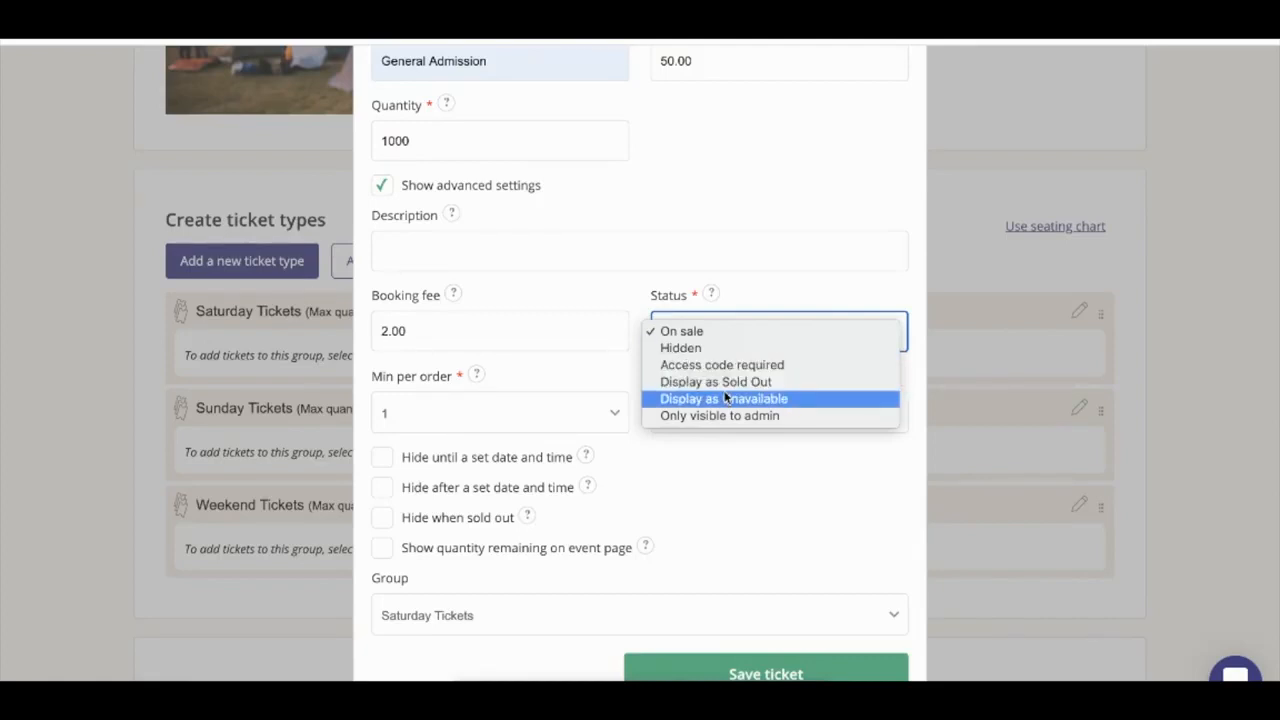
left_click(700, 474)
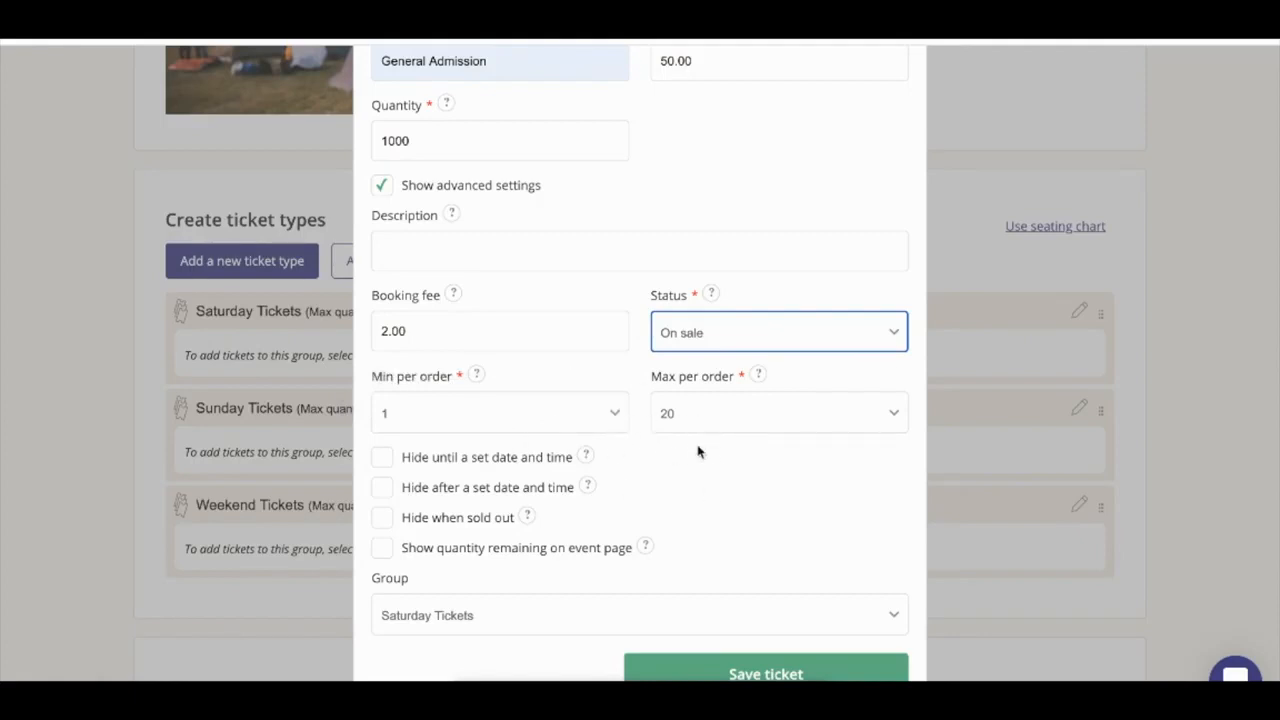
Review the maximum and minimum per order choices for the General Admission ticket, keeping them at 20 and 1.
left_click(837, 423)
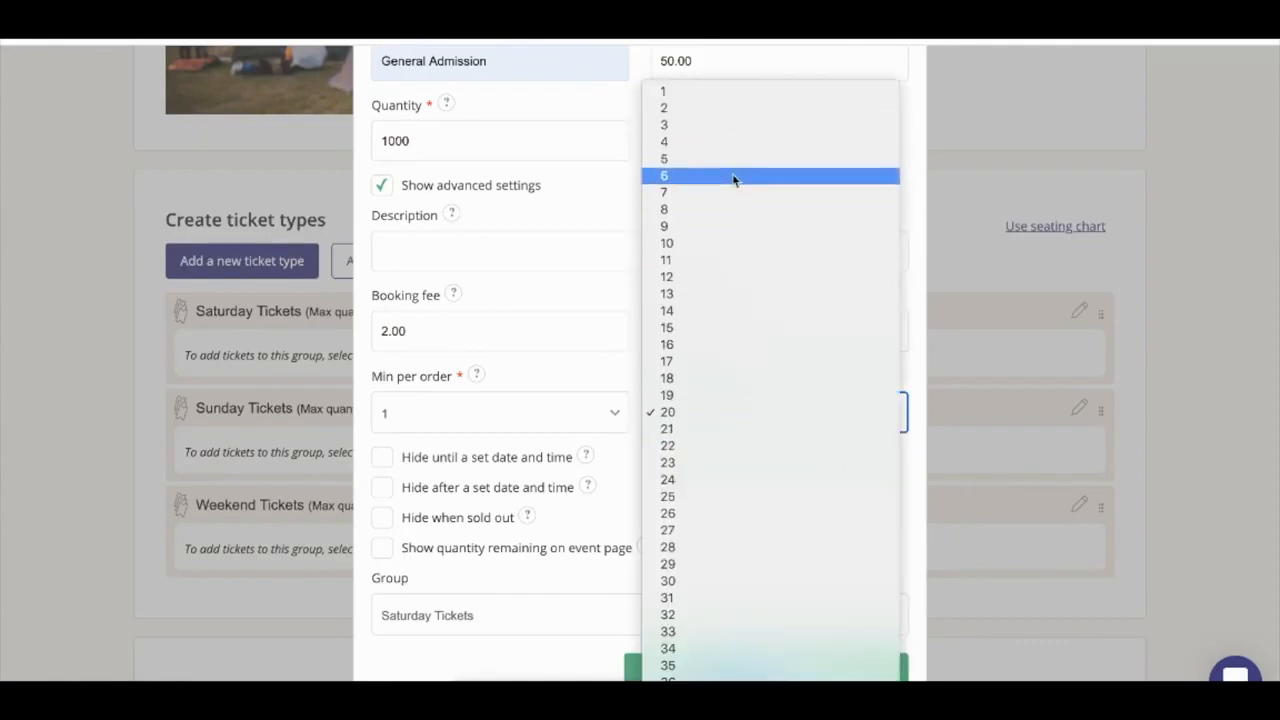
left_click(596, 384)
left_click(587, 427)
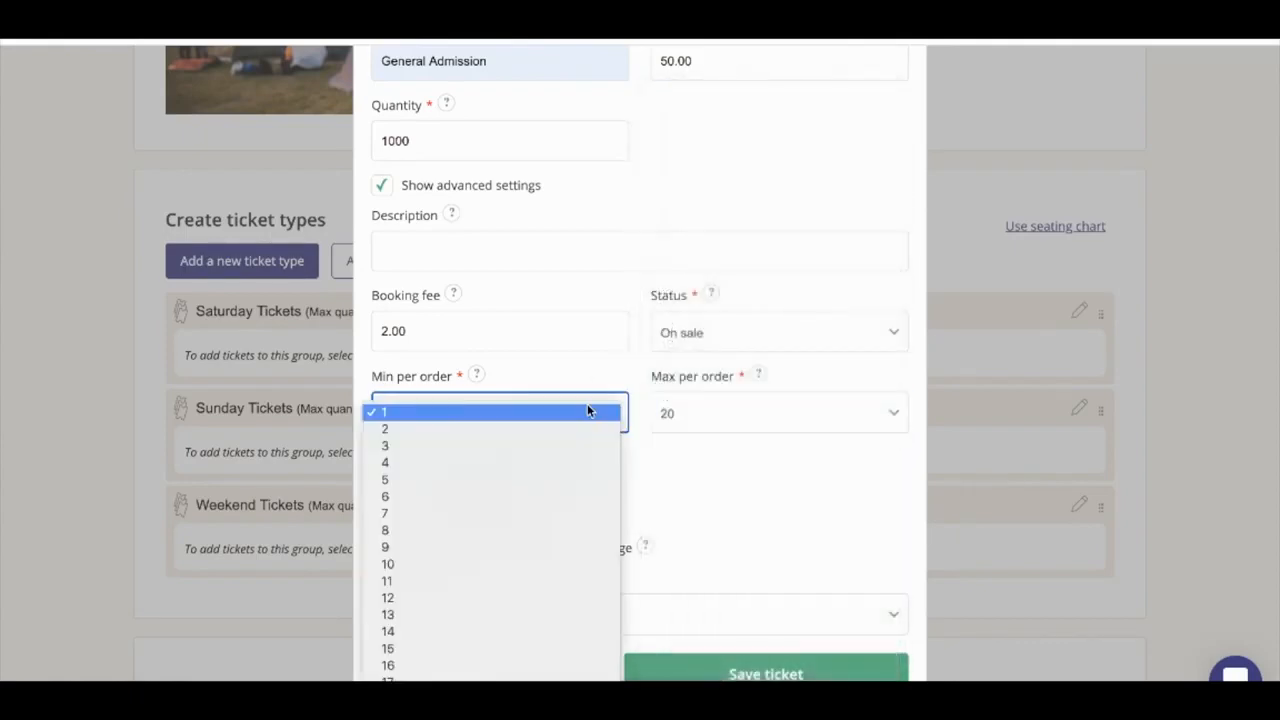
left_click(566, 433)
left_click(593, 414)
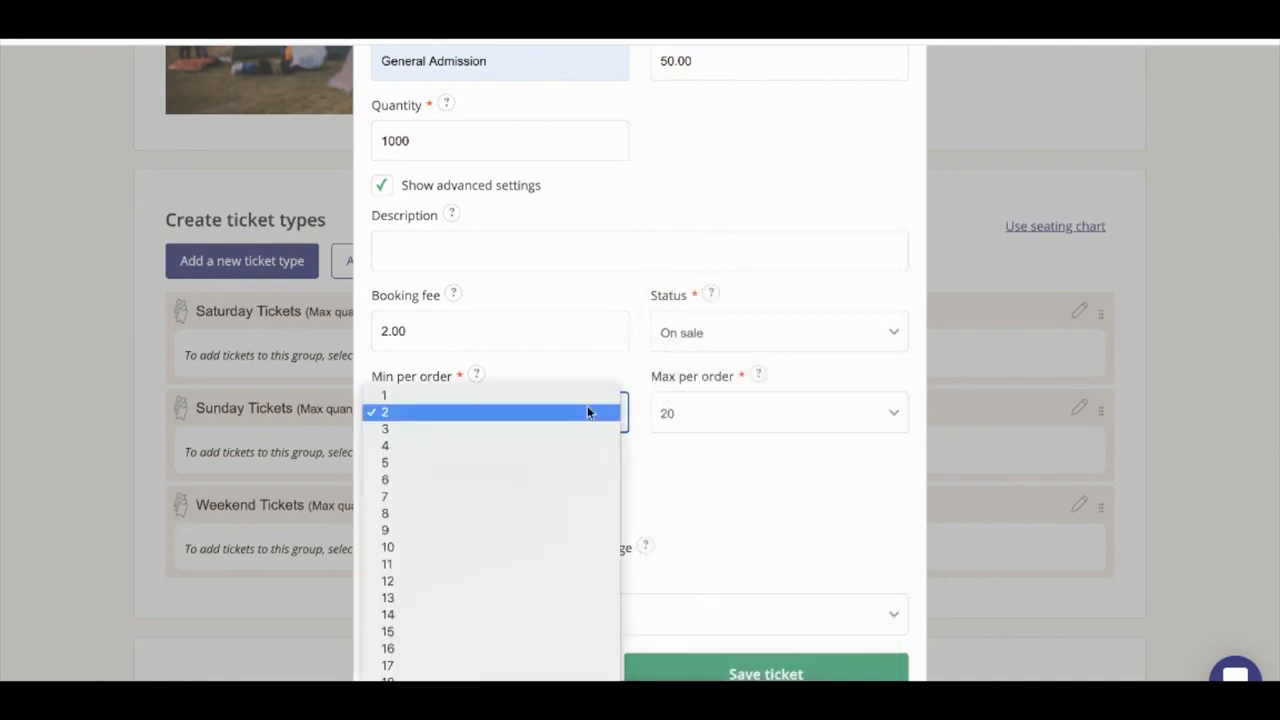
left_click(588, 399)
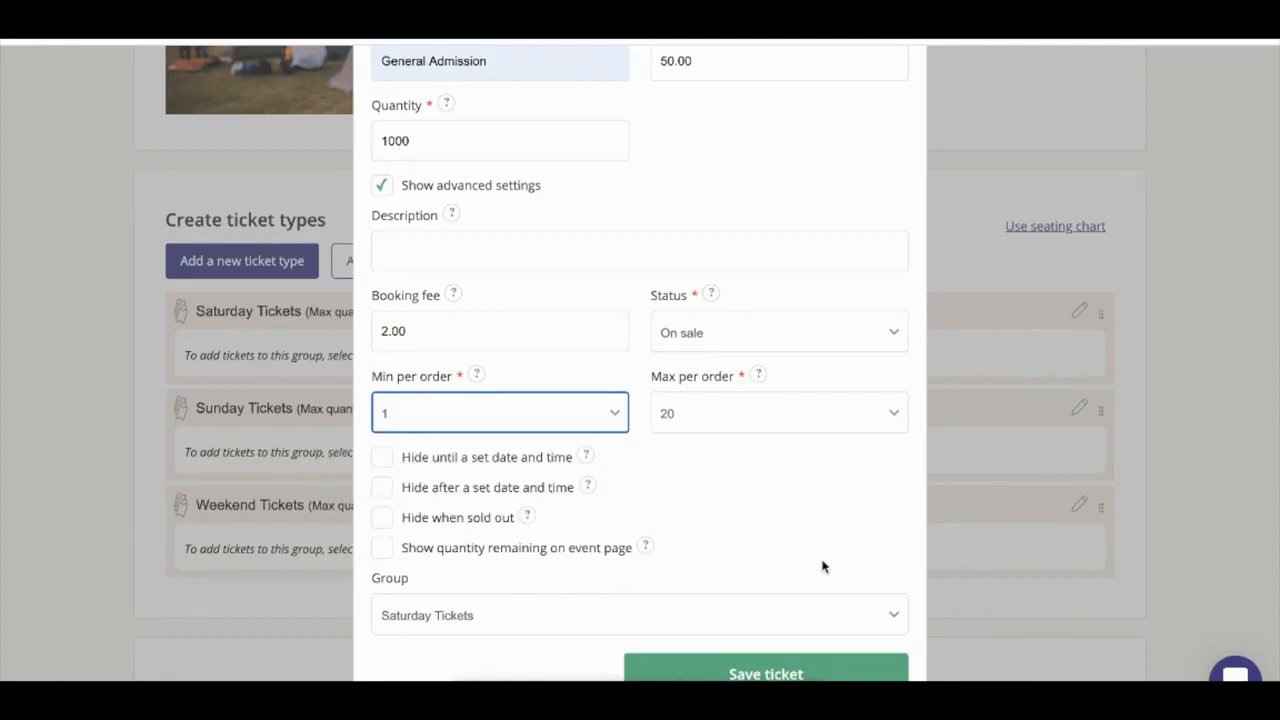
Save the General Admission ticket and start adding another ticket type.
left_click(843, 677)
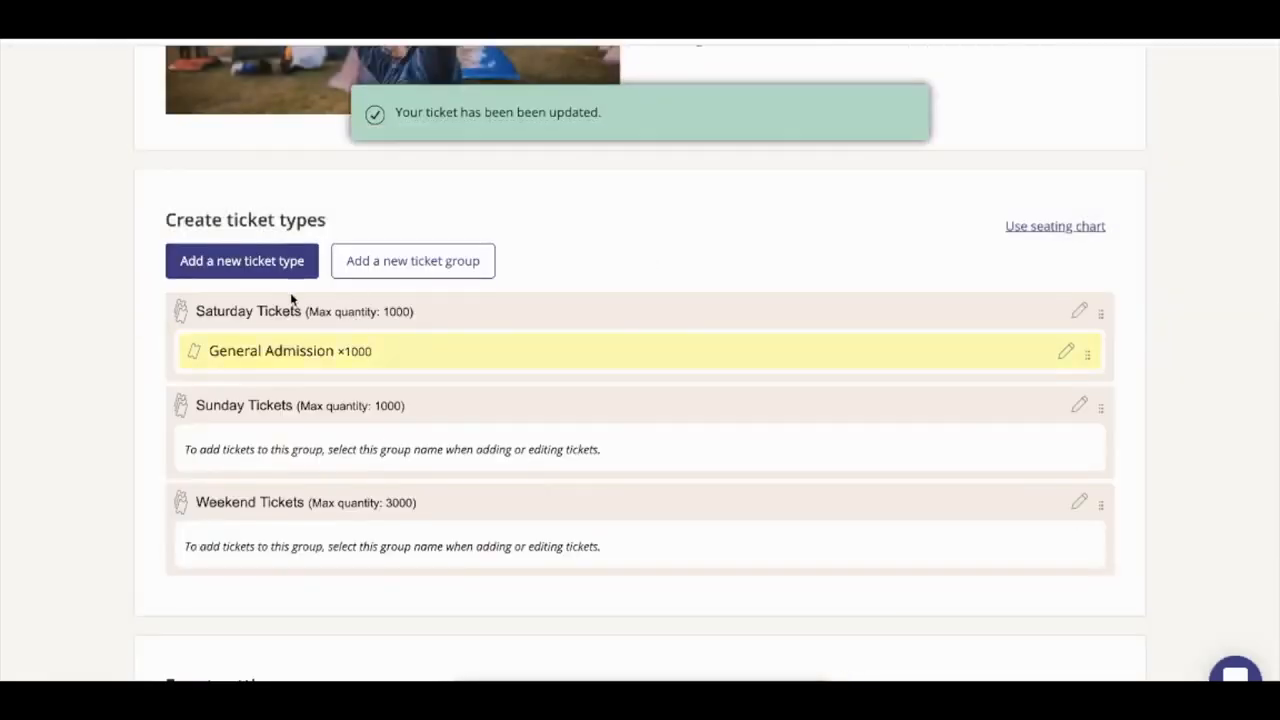
left_click(253, 266)
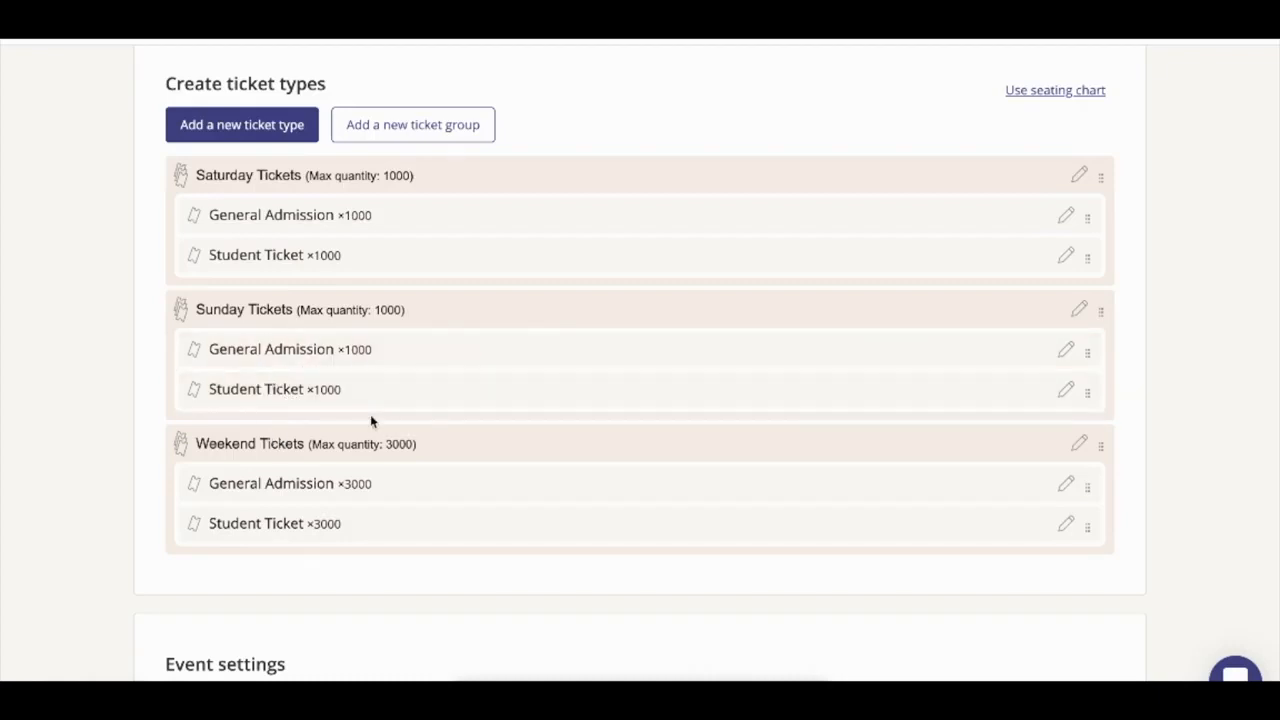
Examine the event settings for timezone, transaction fee and currency, reviewing the available currencies while keeping Great British Pound.
scroll(370, 414, "down", 2)
scroll(370, 421, "down", 1)
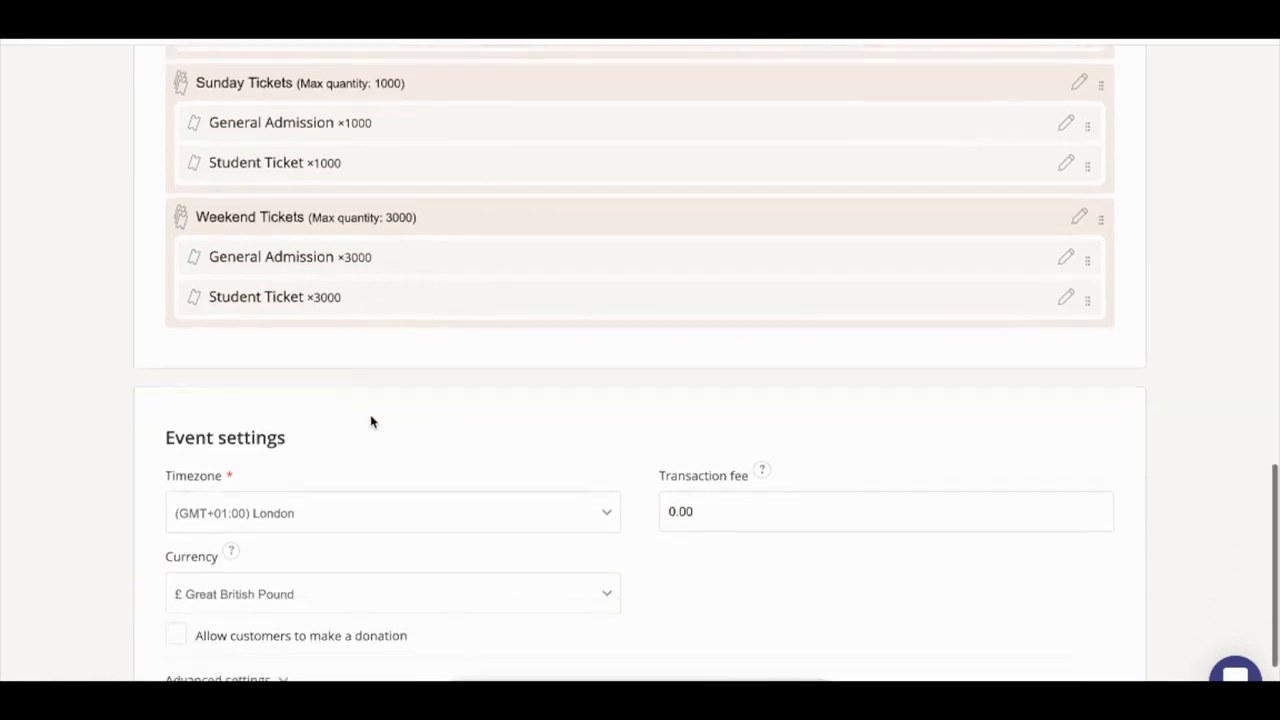
scroll(370, 421, "down", 1)
scroll(370, 421, "down", 2)
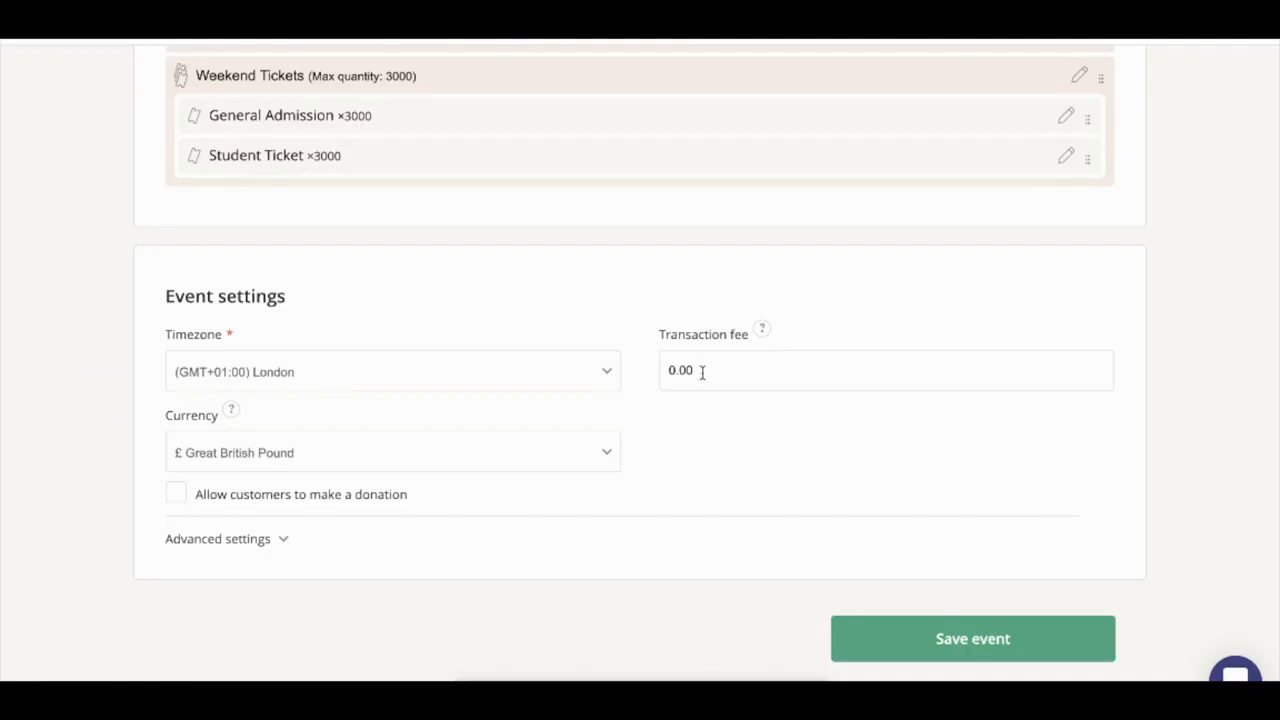
scroll(702, 371, "up", 3)
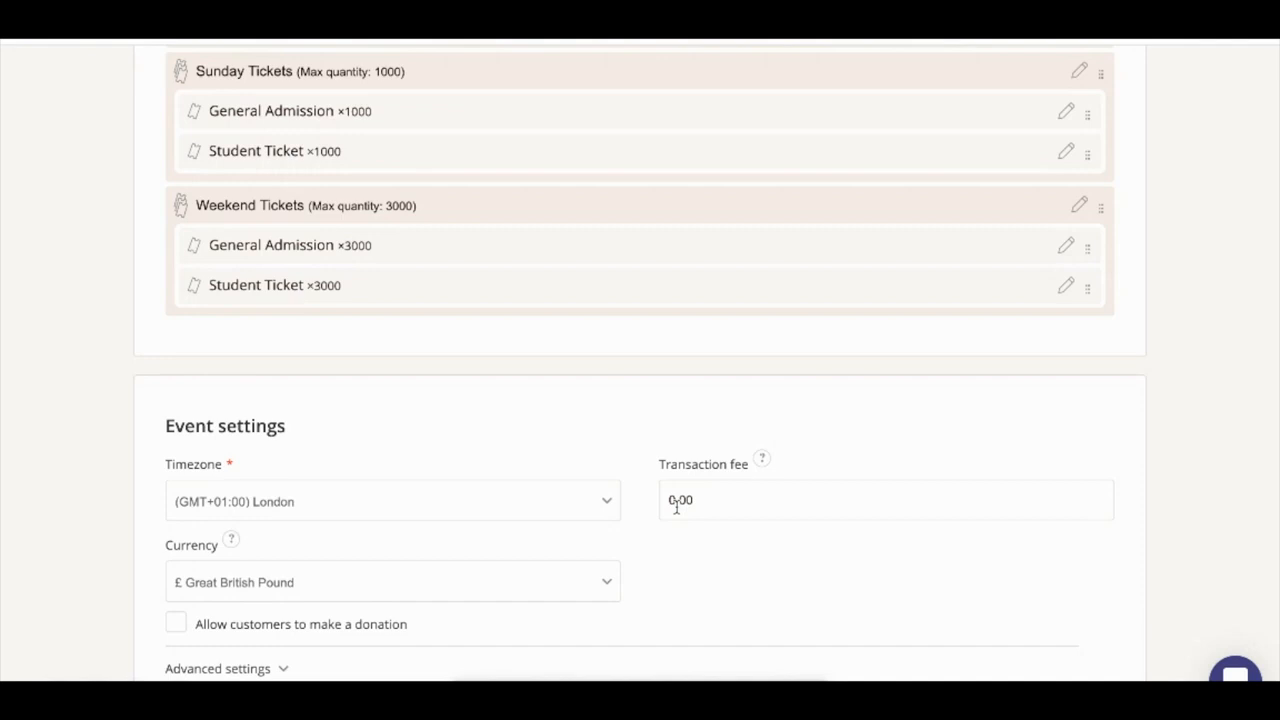
scroll(155, 676, "down", 1)
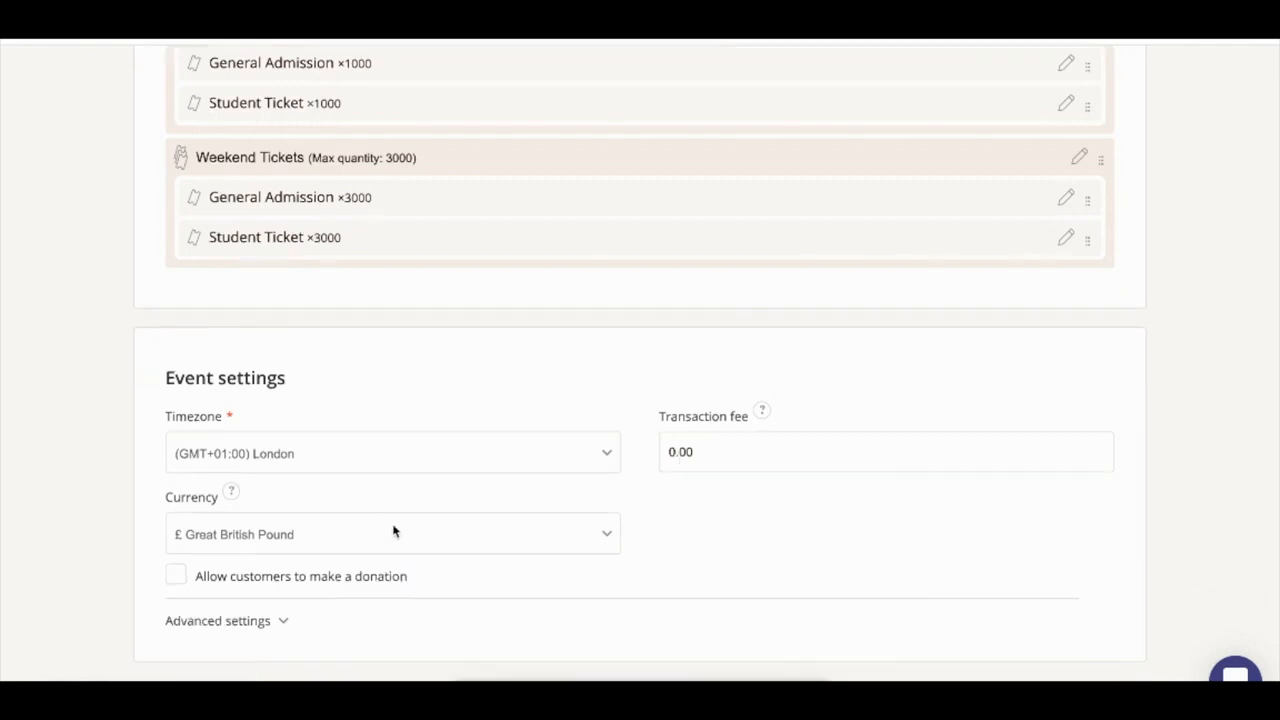
scroll(394, 528, "down", 2)
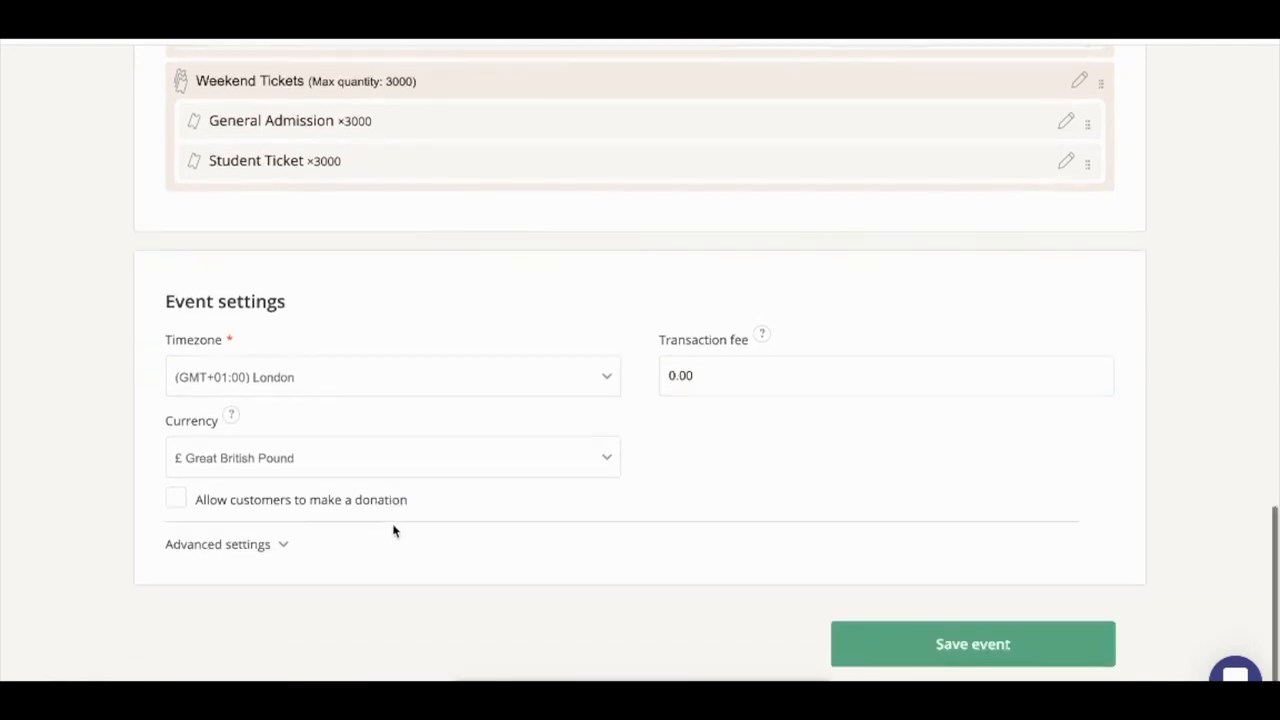
left_click(251, 461)
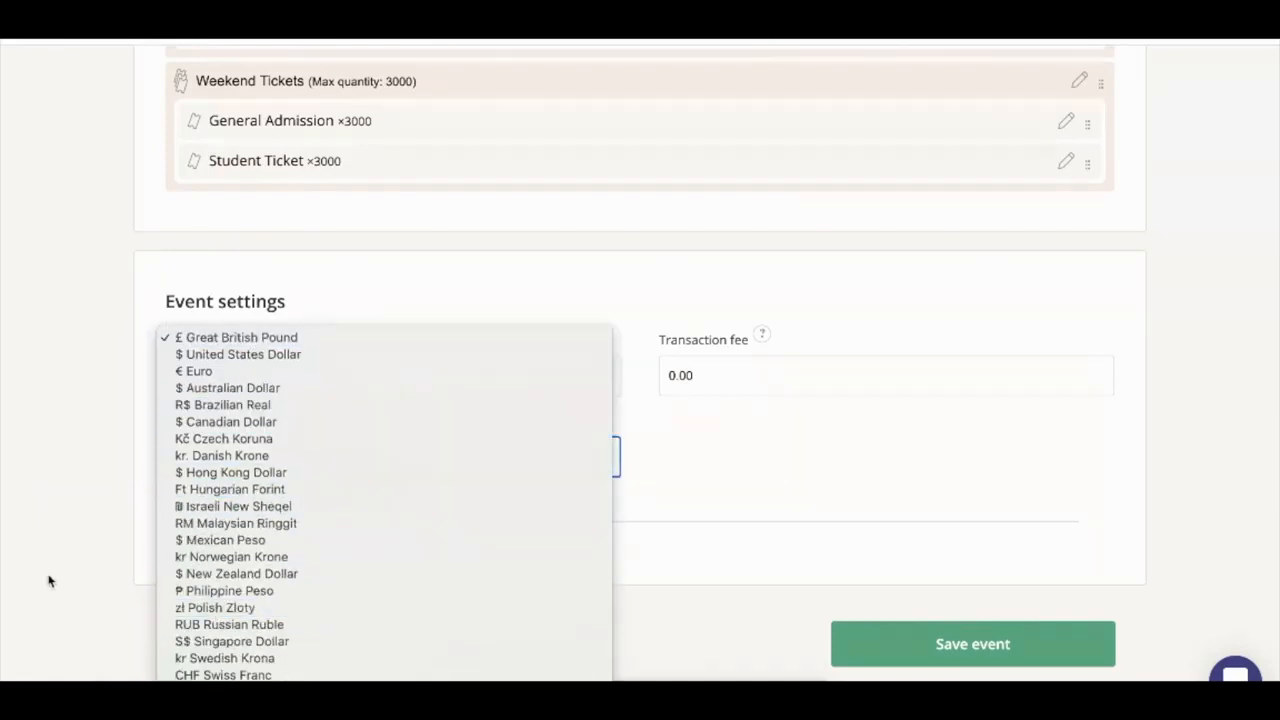
left_click(90, 562)
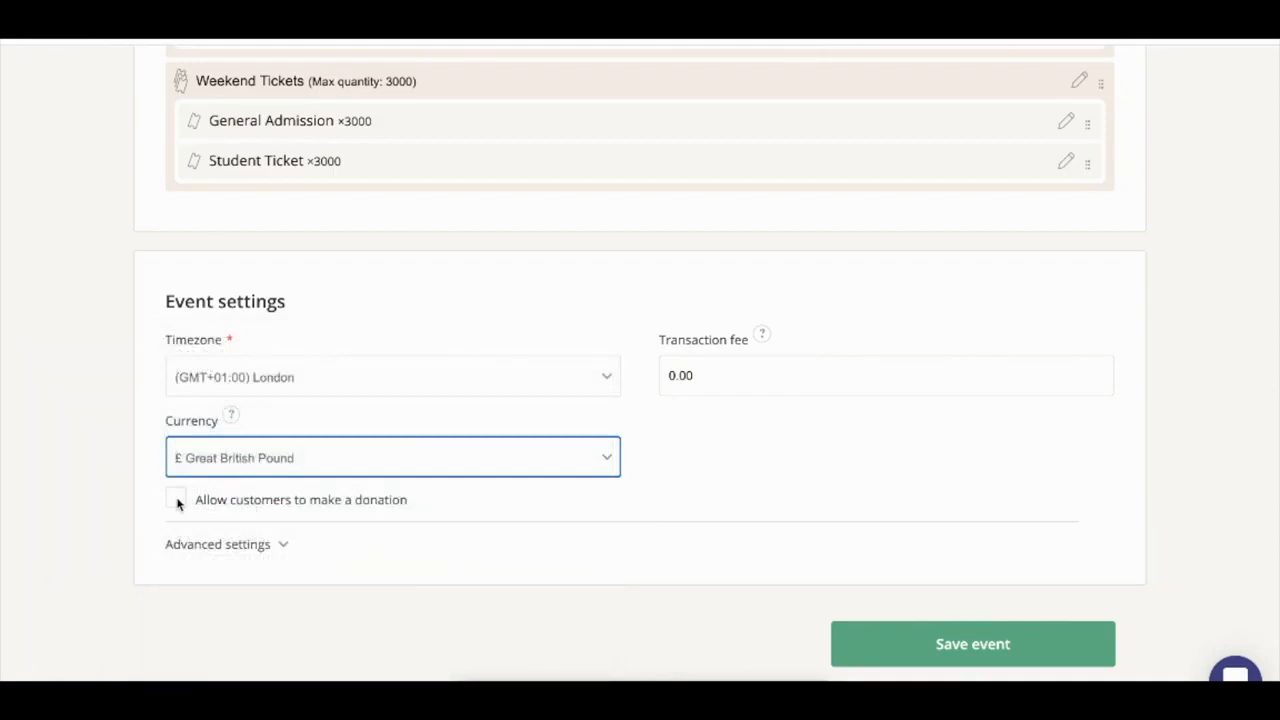
Allow customers to make a donation to see the donation fields, and turn the option off again.
scroll(177, 511, "down", 1)
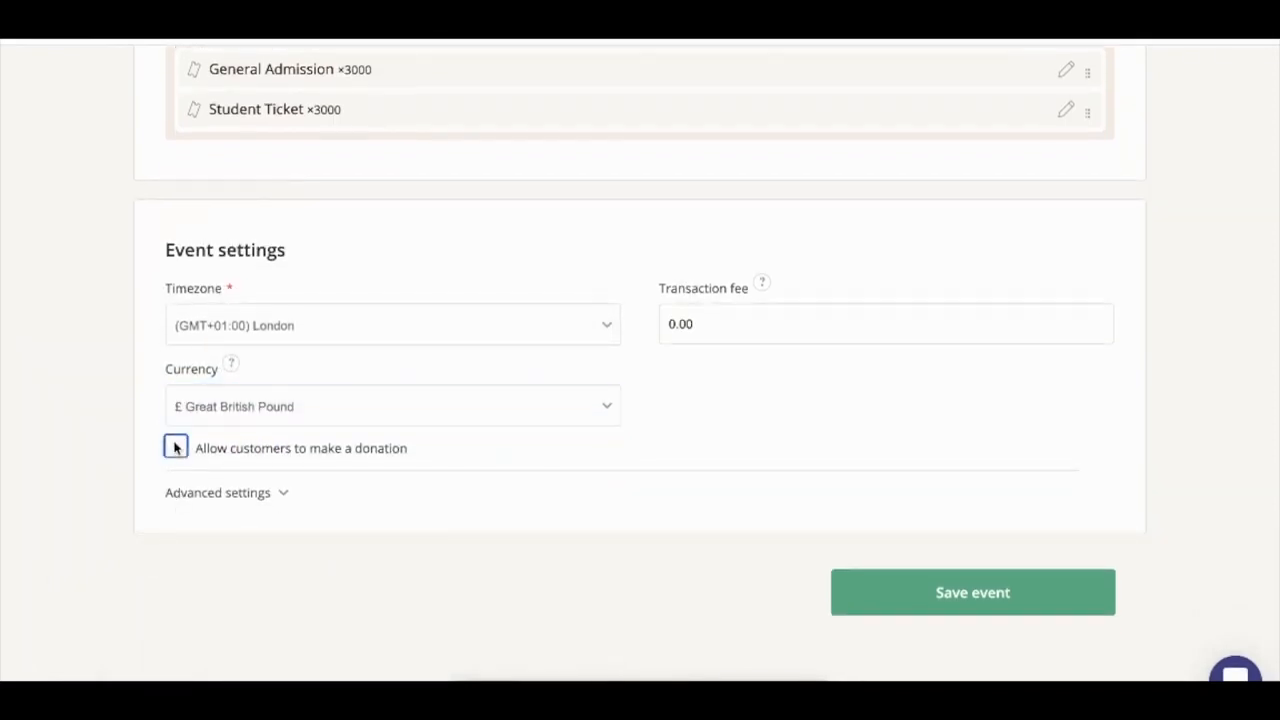
left_click(175, 447)
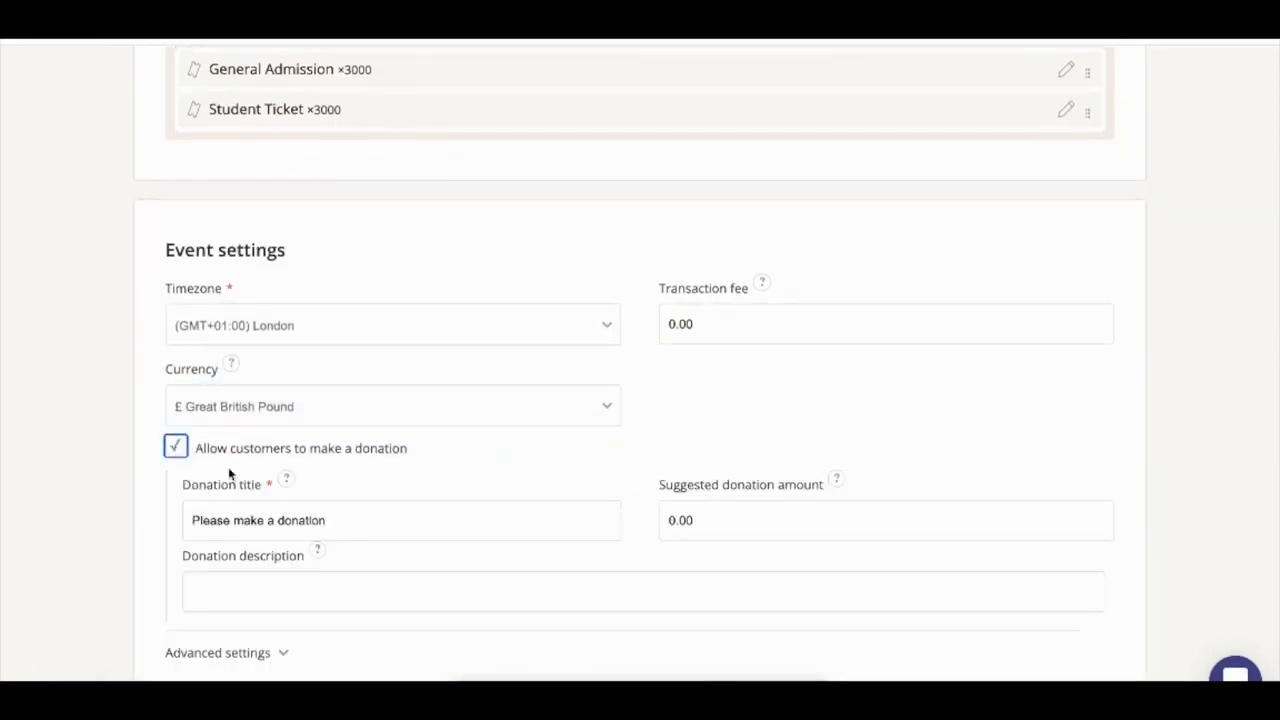
left_click(177, 447)
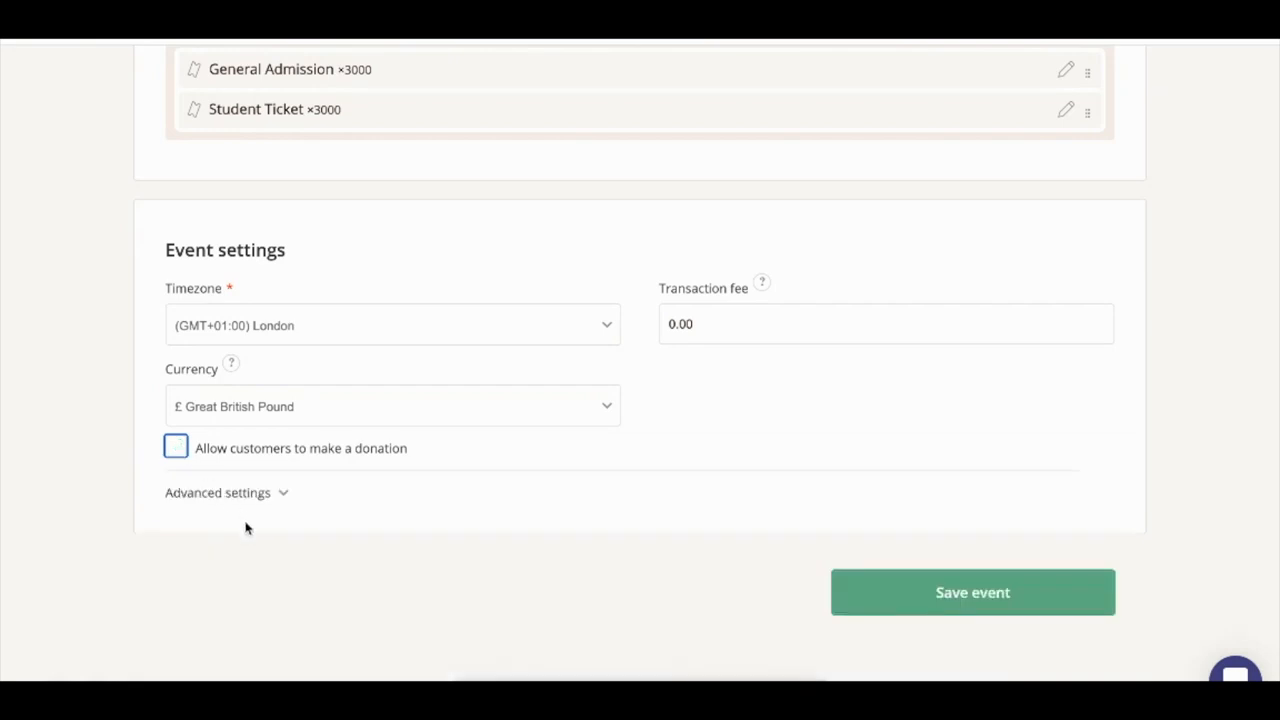
Show the event's advanced settings and review the ticket availability options, keeping "When the event is published".
left_click(251, 493)
scroll(364, 622, "down", 1)
scroll(364, 622, "down", 3)
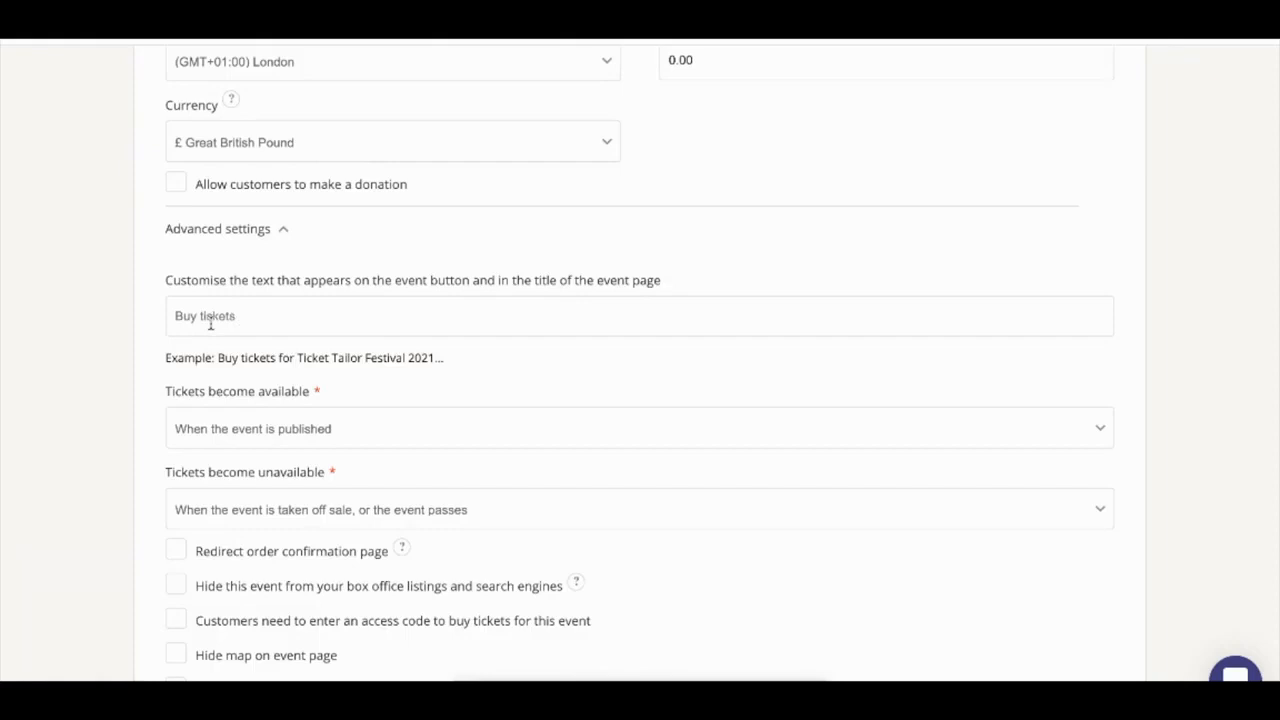
scroll(211, 326, "down", 1)
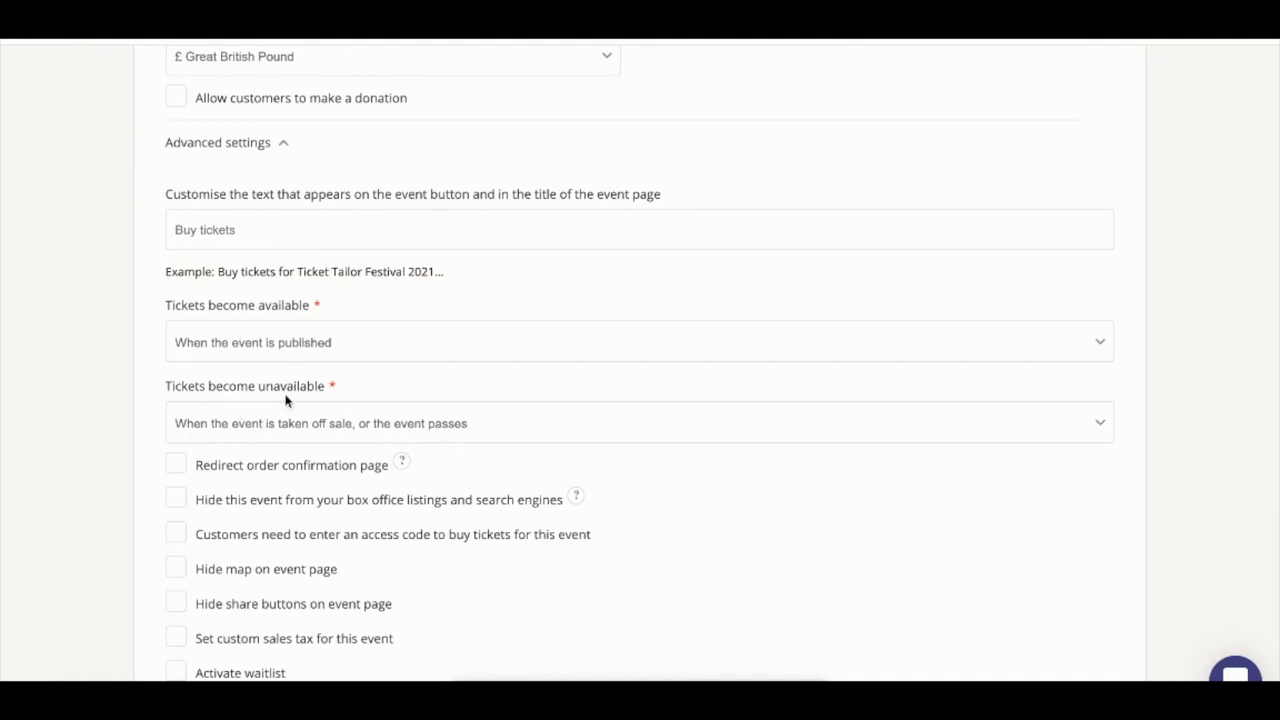
left_click(331, 342)
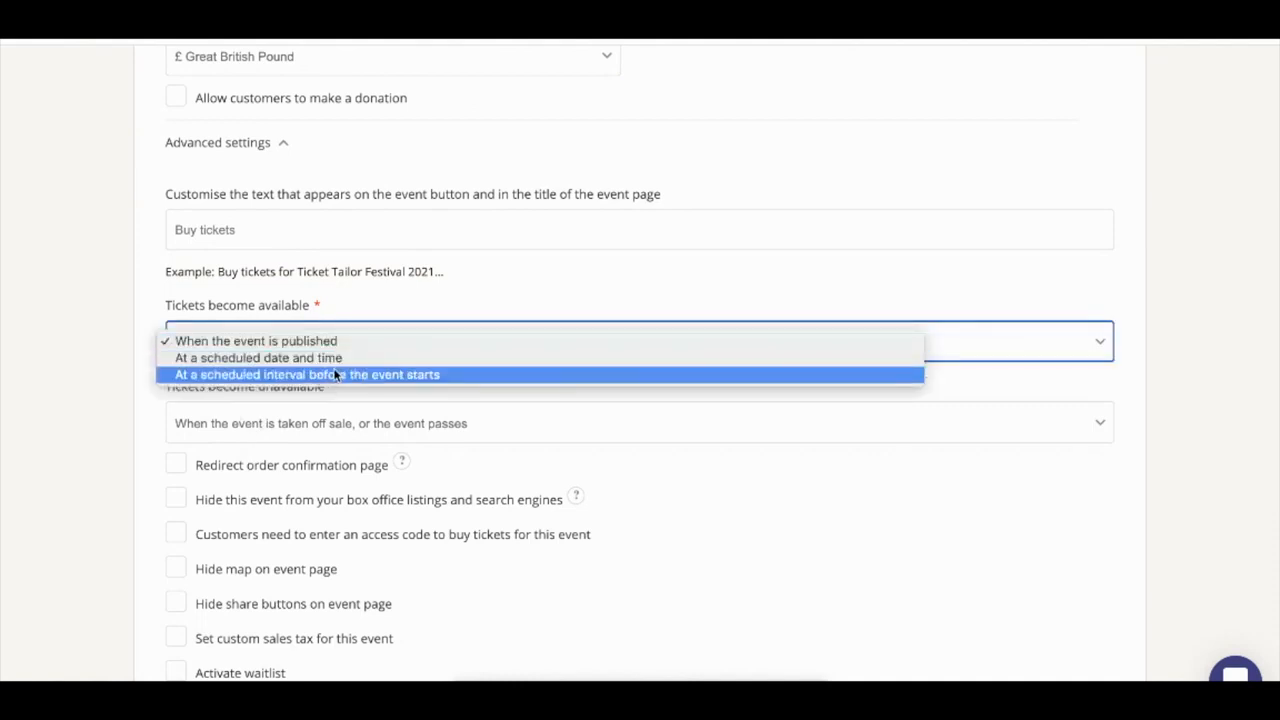
left_click(102, 494)
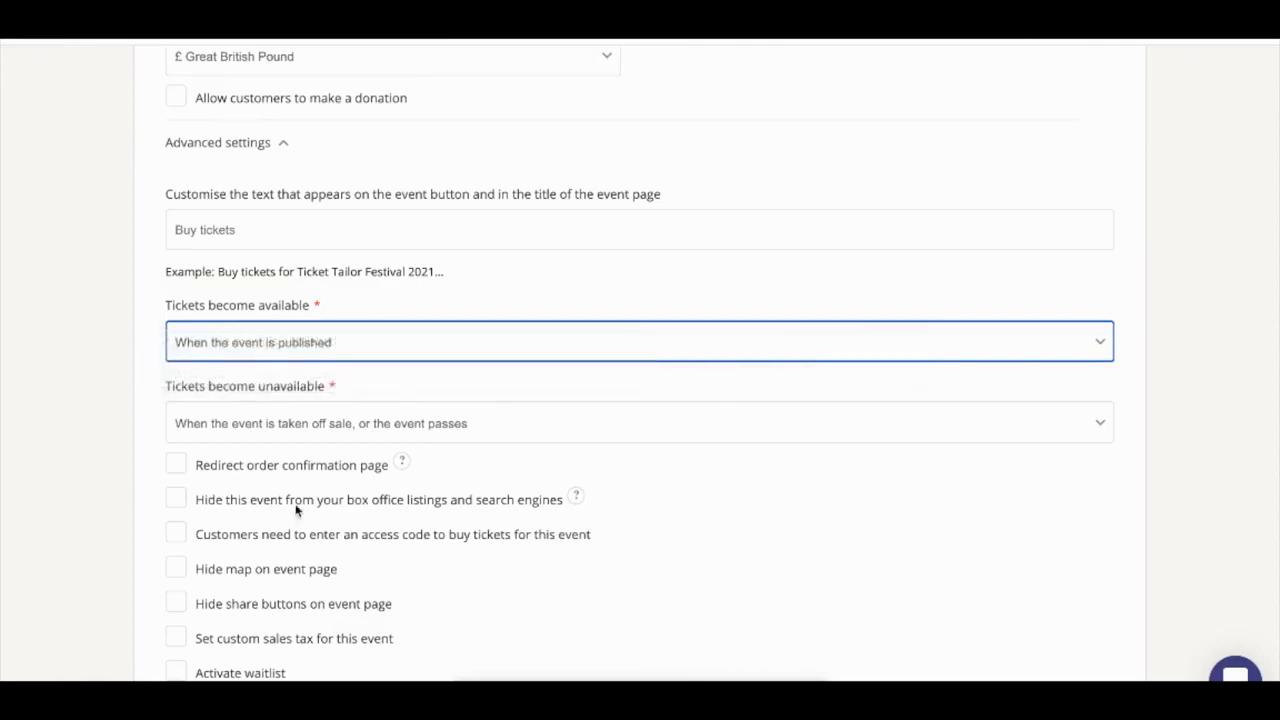
scroll(381, 534, "down", 3)
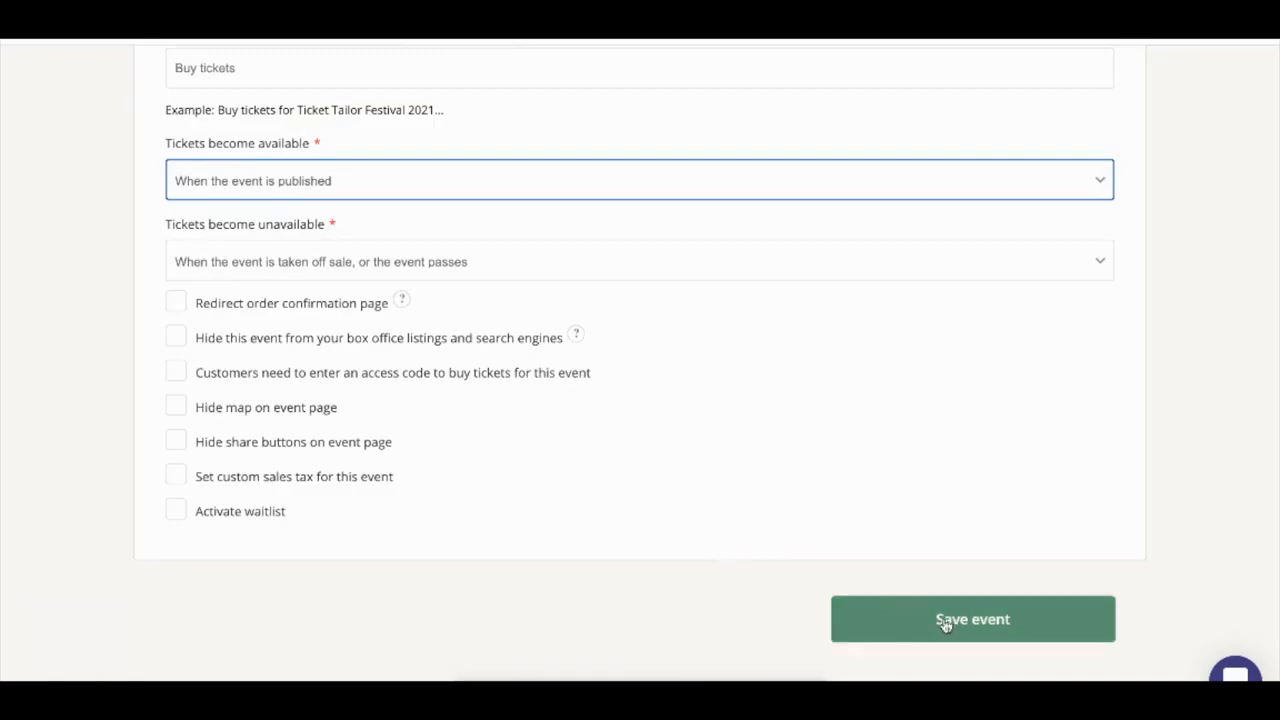
Look over the event settings once more and save the event.
scroll(760, 476, "up", 2)
scroll(760, 476, "up", 5)
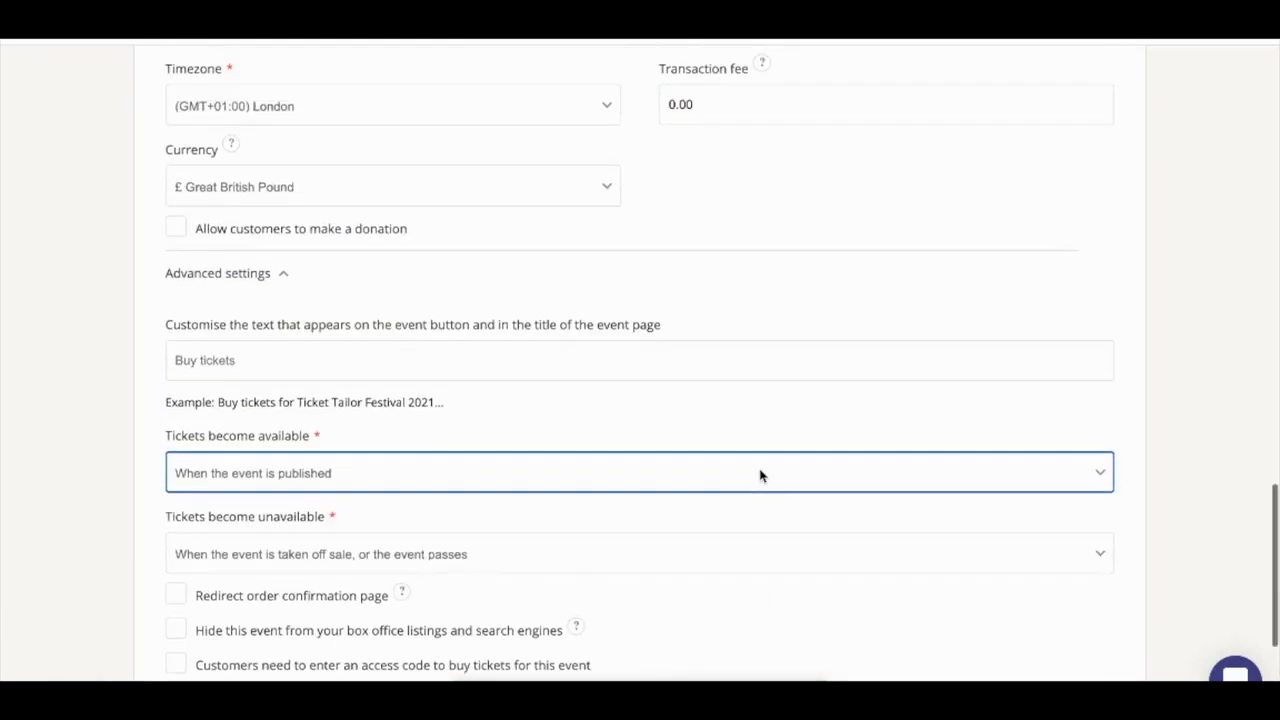
scroll(760, 476, "down", 7)
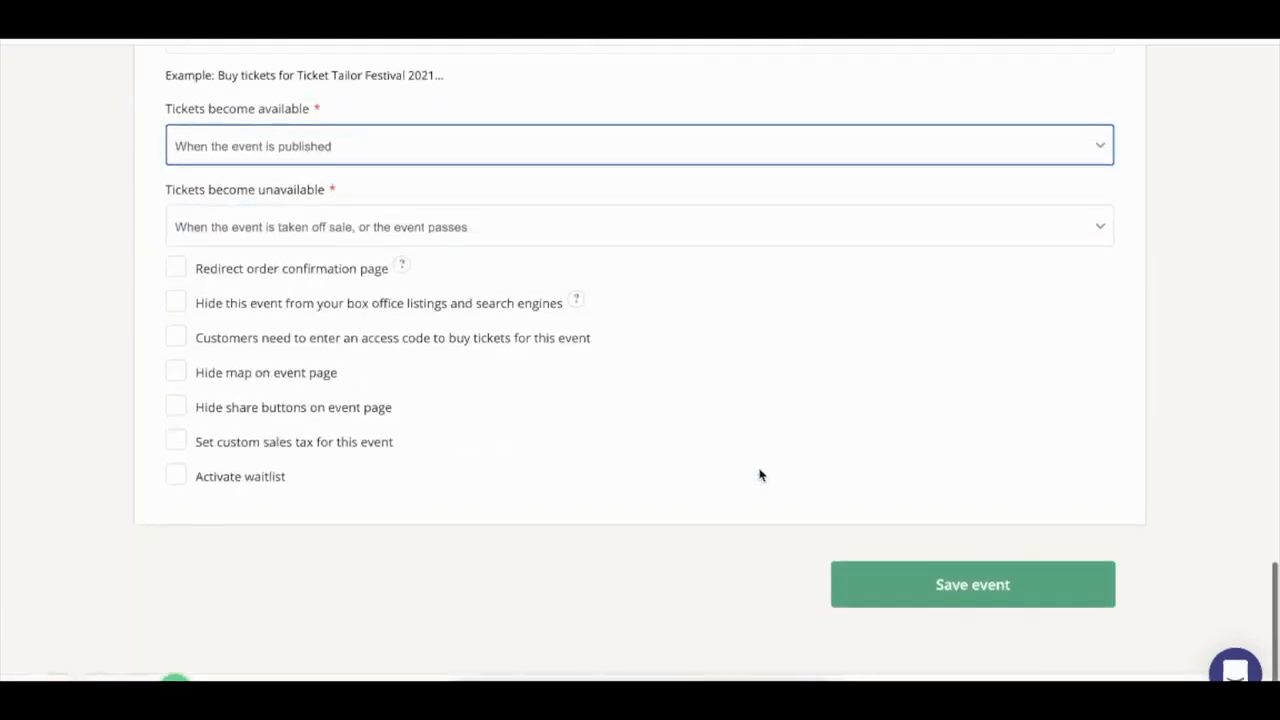
left_click(970, 598)
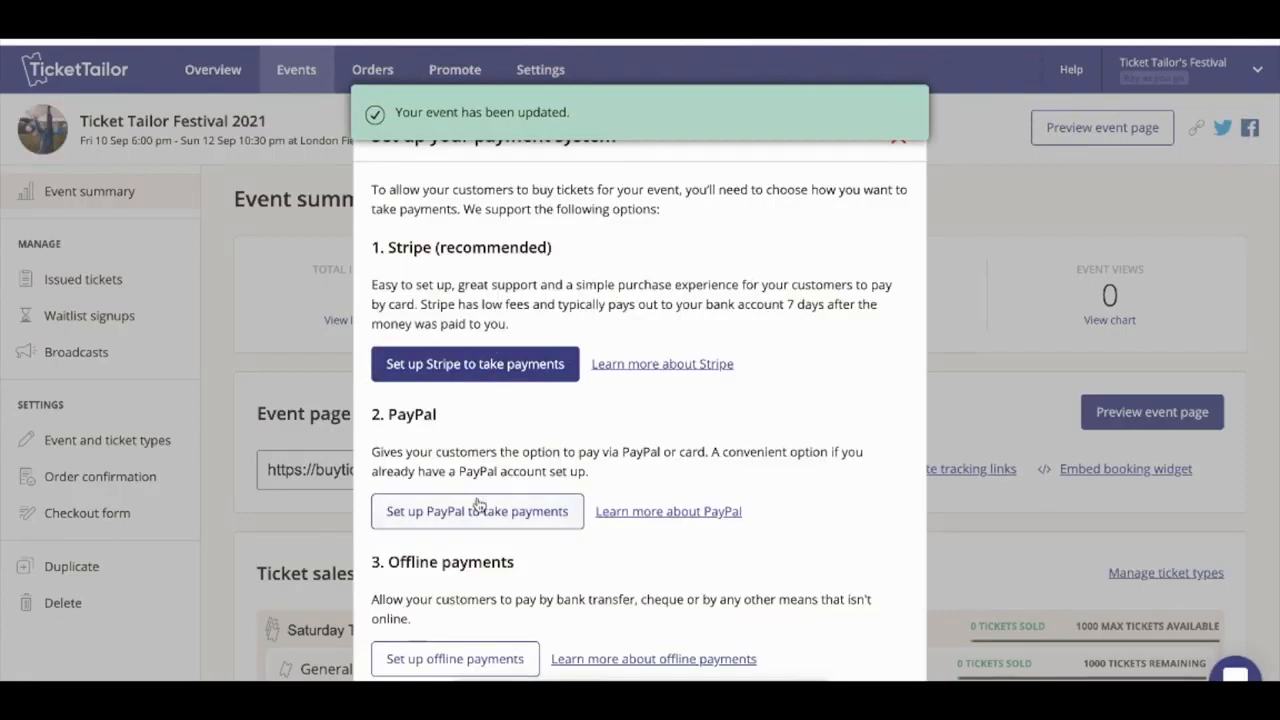
Review the payment system options and choose to set up Stripe to take payments.
scroll(479, 506, "down", 1)
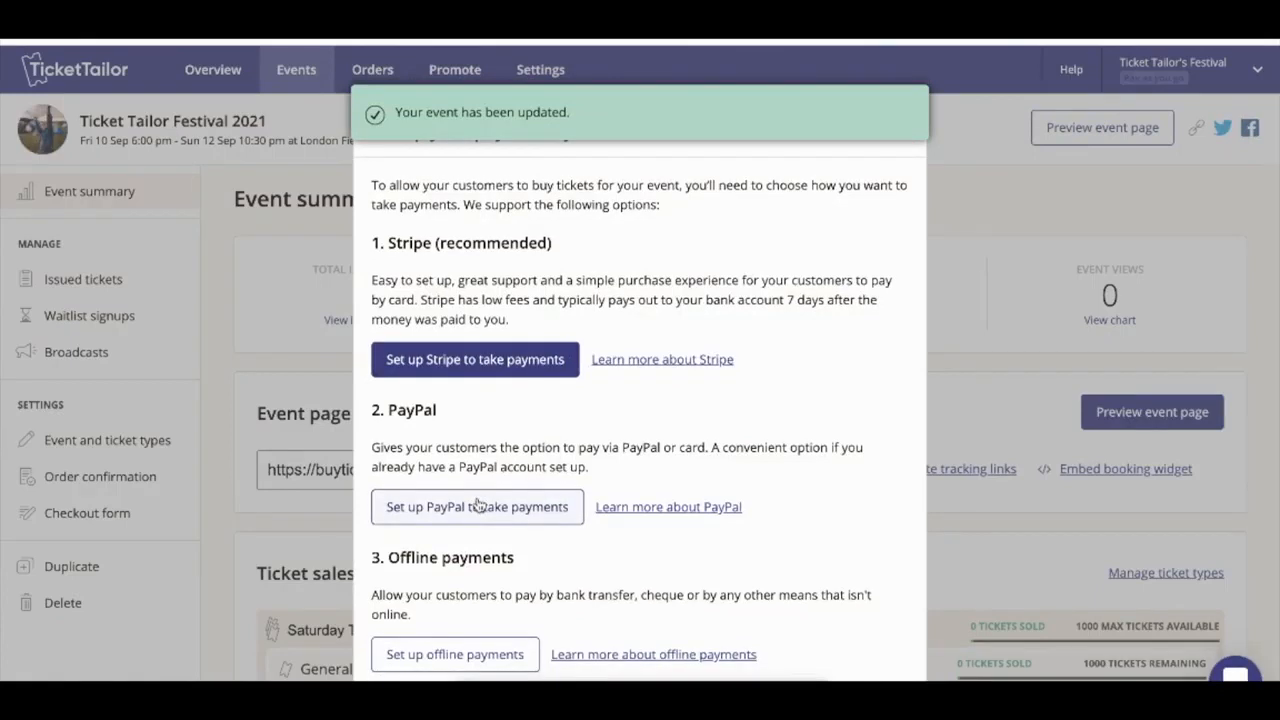
scroll(479, 506, "down", 1)
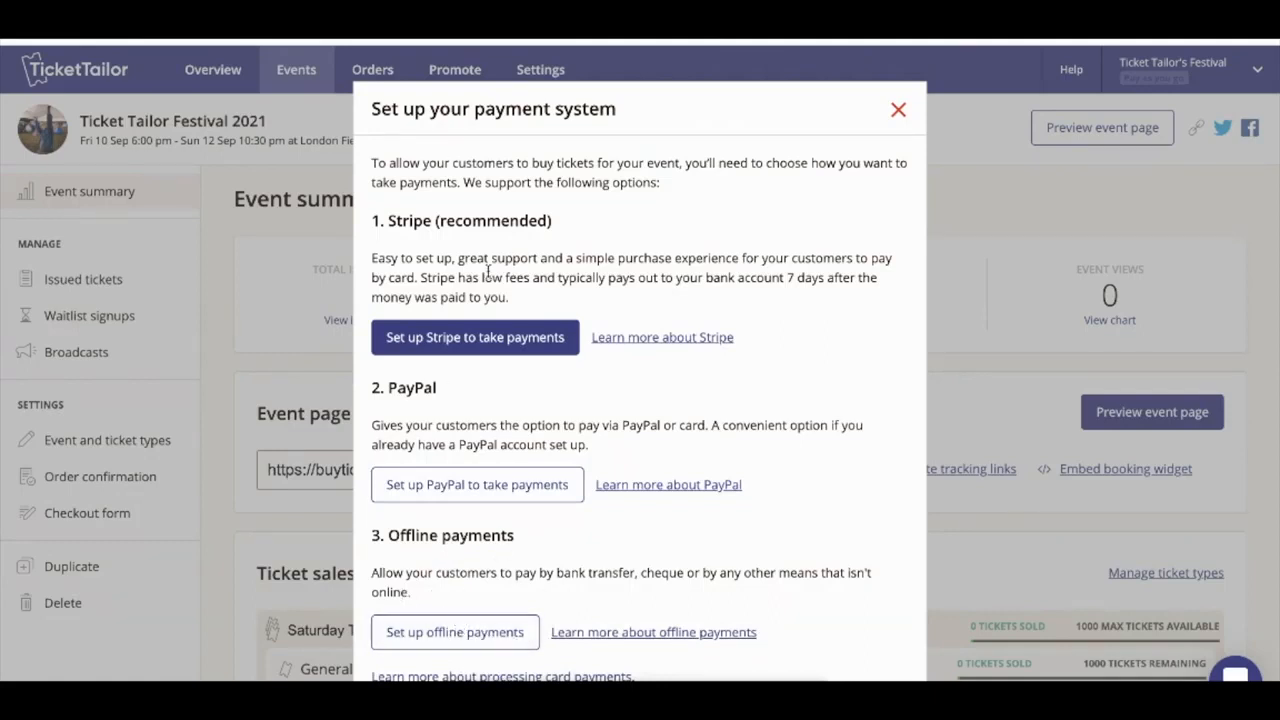
left_click(503, 342)
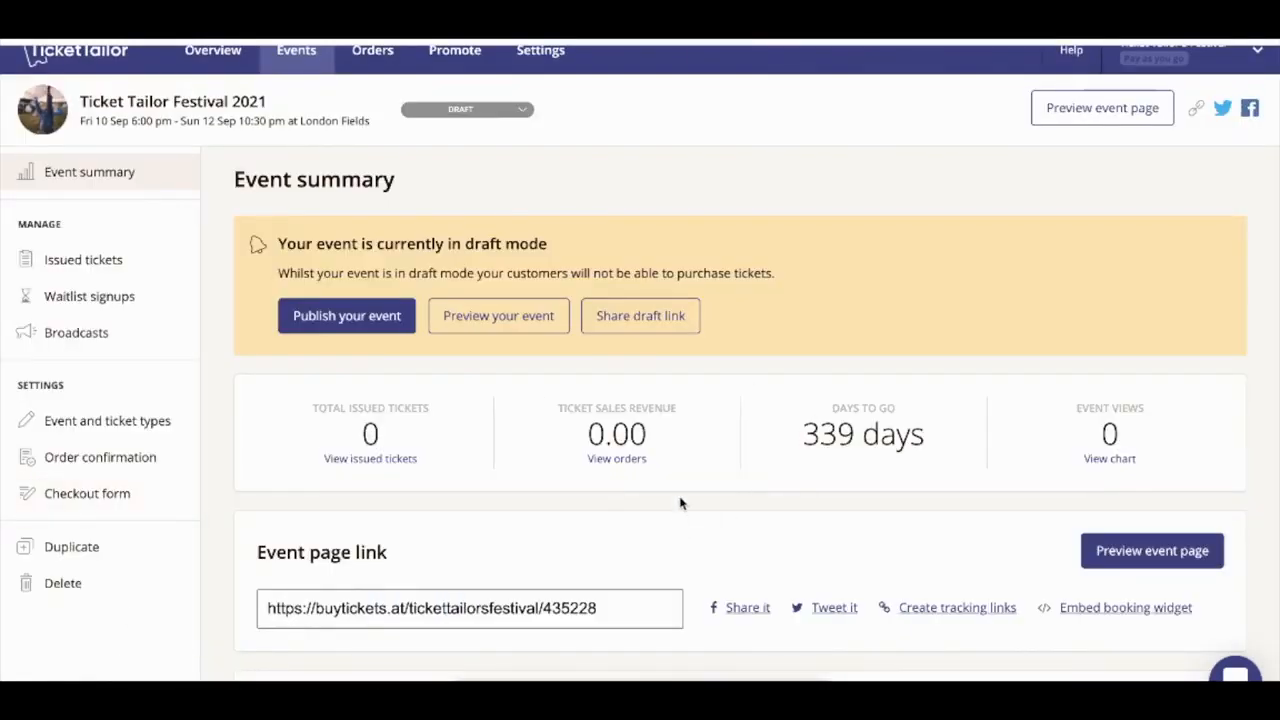
Preview the draft event page from the event summary and examine its image, dates, description and location map.
scroll(680, 503, "down", 2)
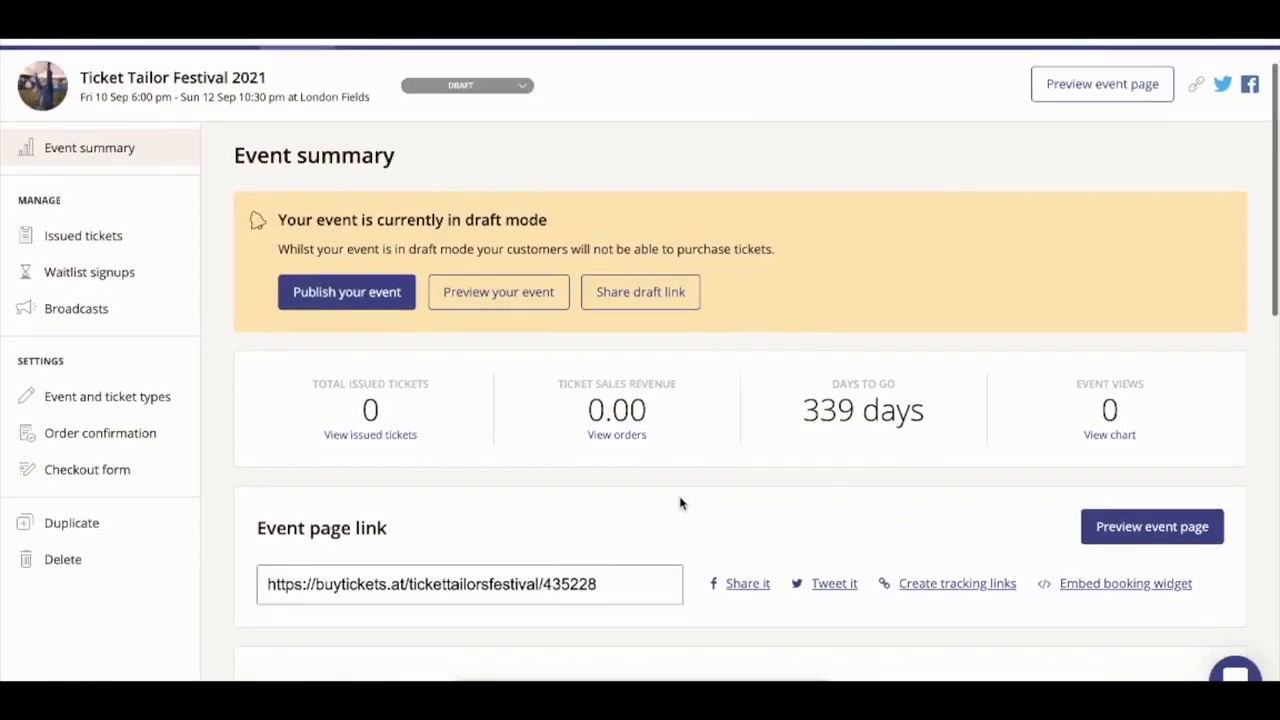
scroll(680, 503, "down", 4)
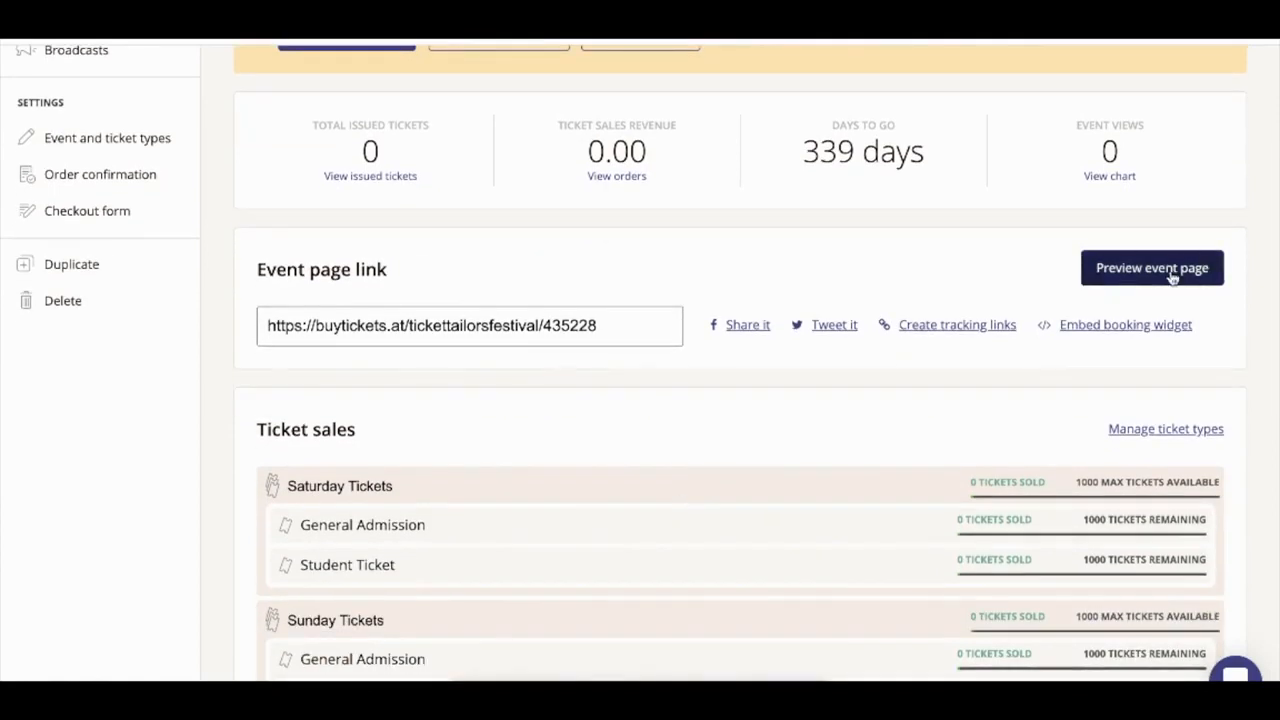
left_click(1172, 276)
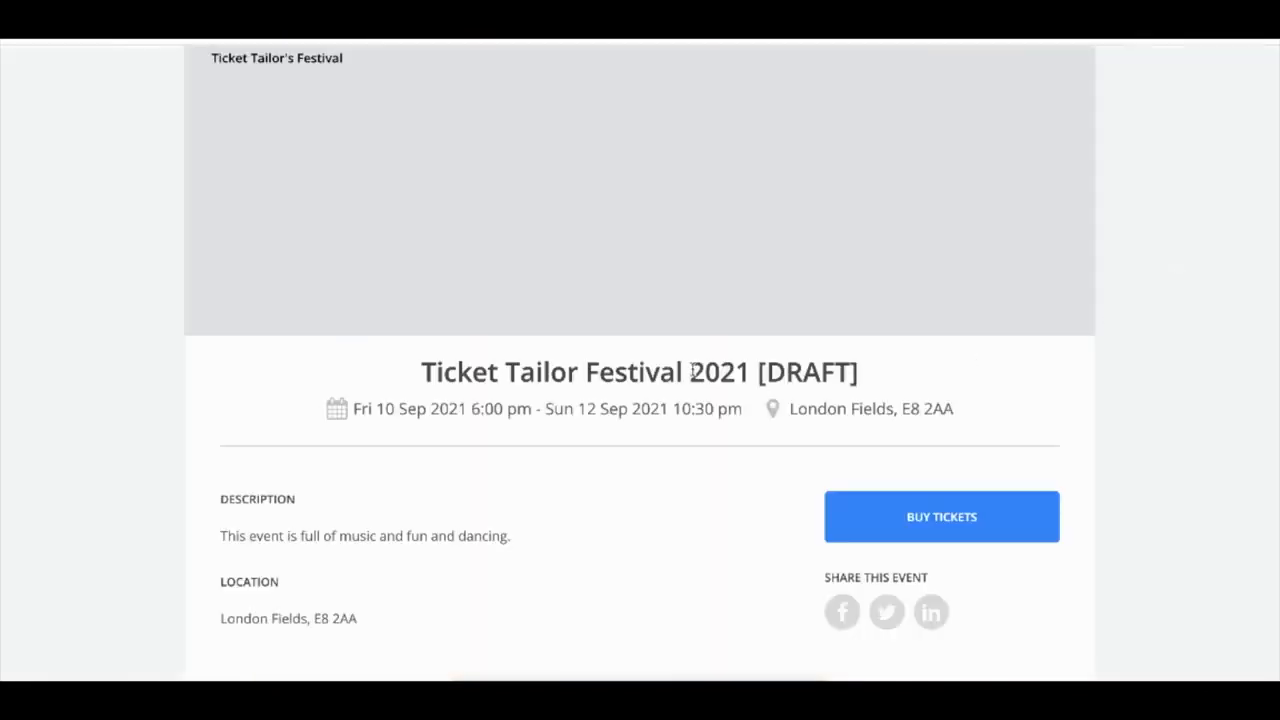
scroll(717, 367, "down", 1)
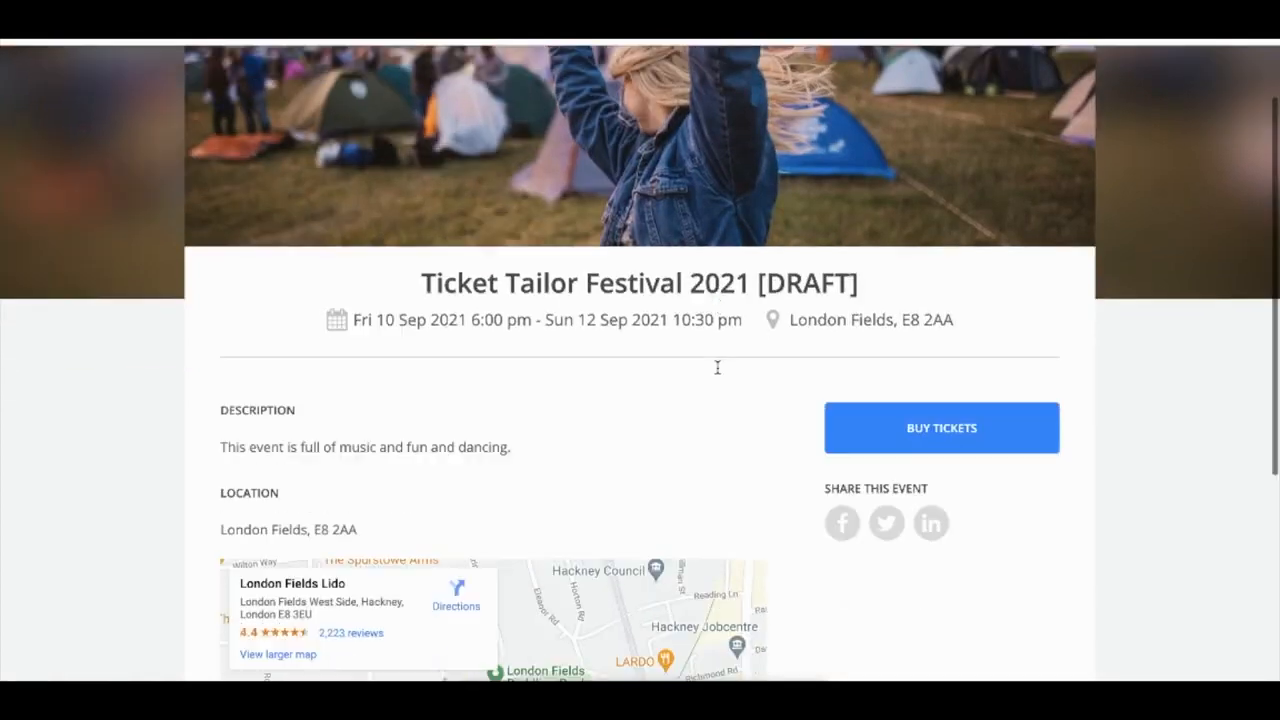
scroll(517, 389, "up", 1)
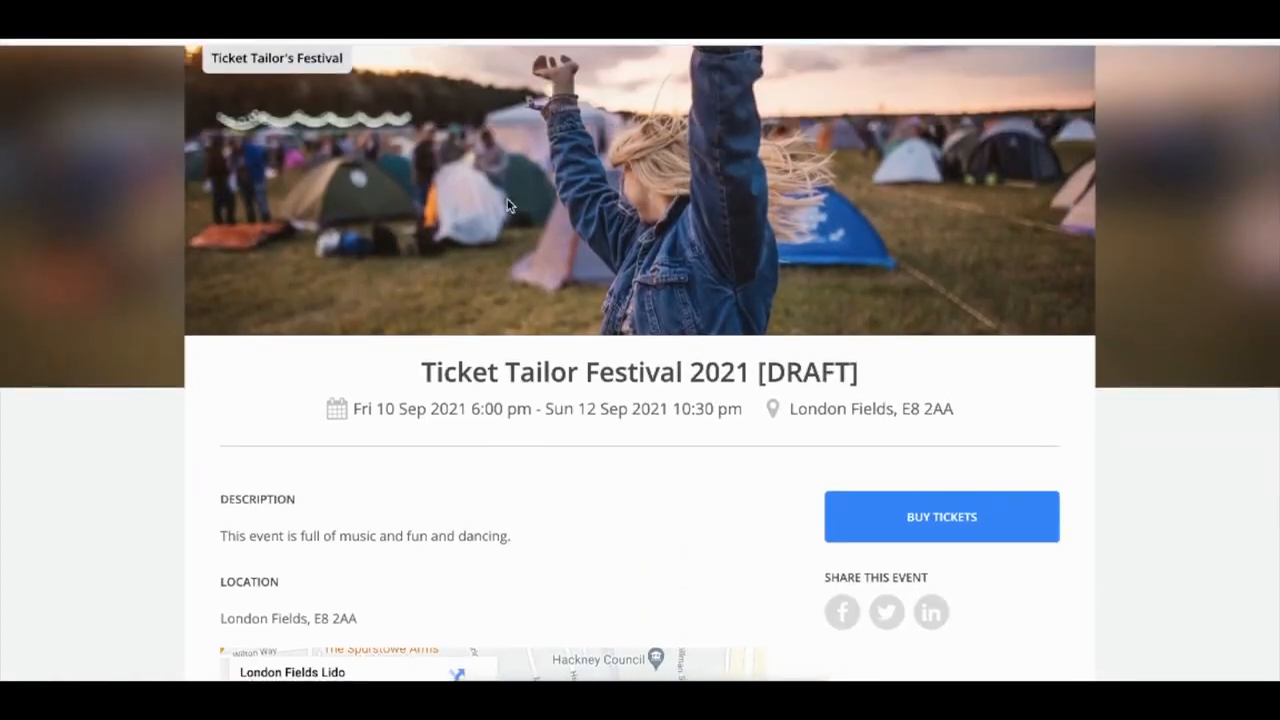
scroll(658, 273, "down", 1)
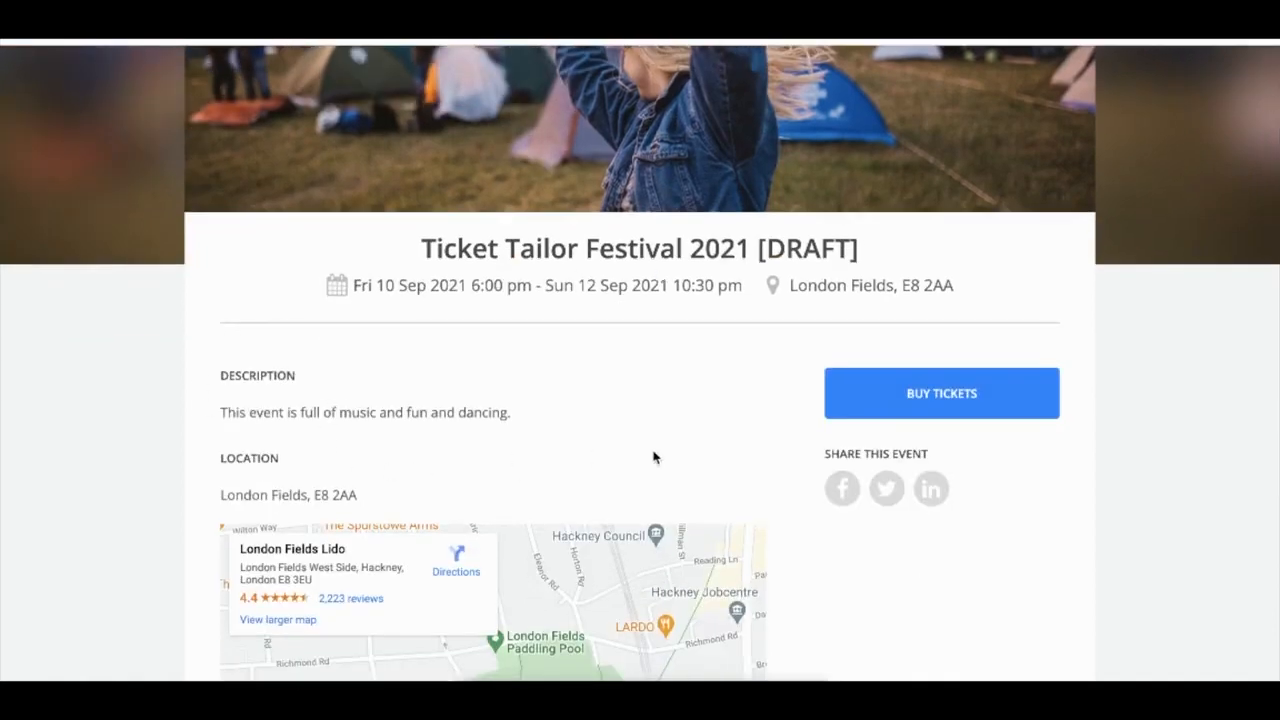
scroll(653, 457, "down", 1)
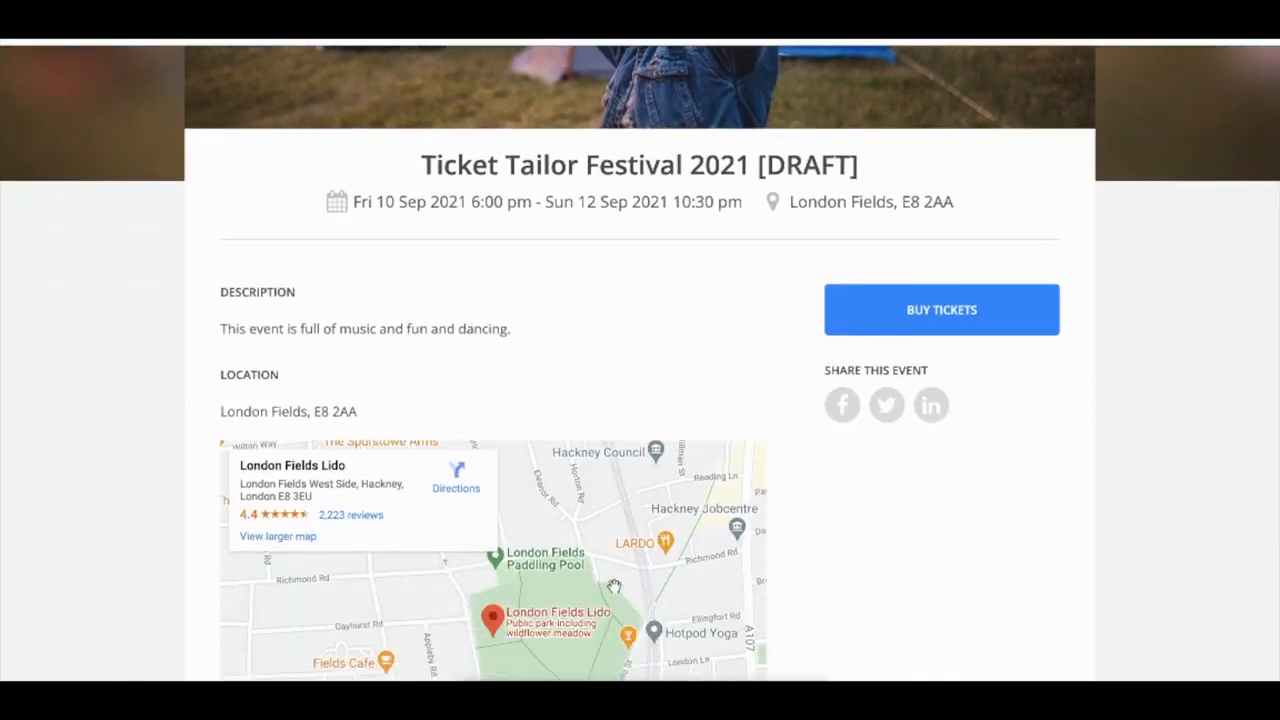
scroll(843, 571, "up", 1)
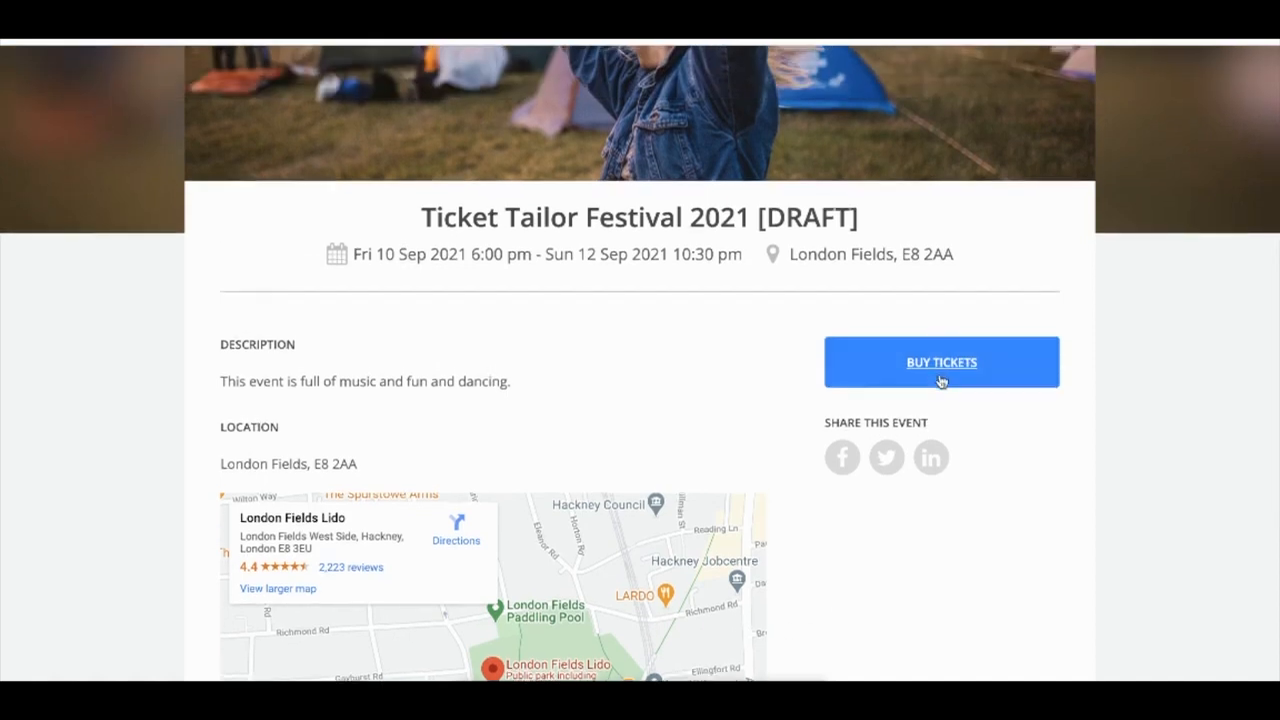
Open the ticket purchase window from the event page and examine the Saturday, Sunday and Weekend ticket types and quantity choices.
scroll(1003, 483, "up", 1)
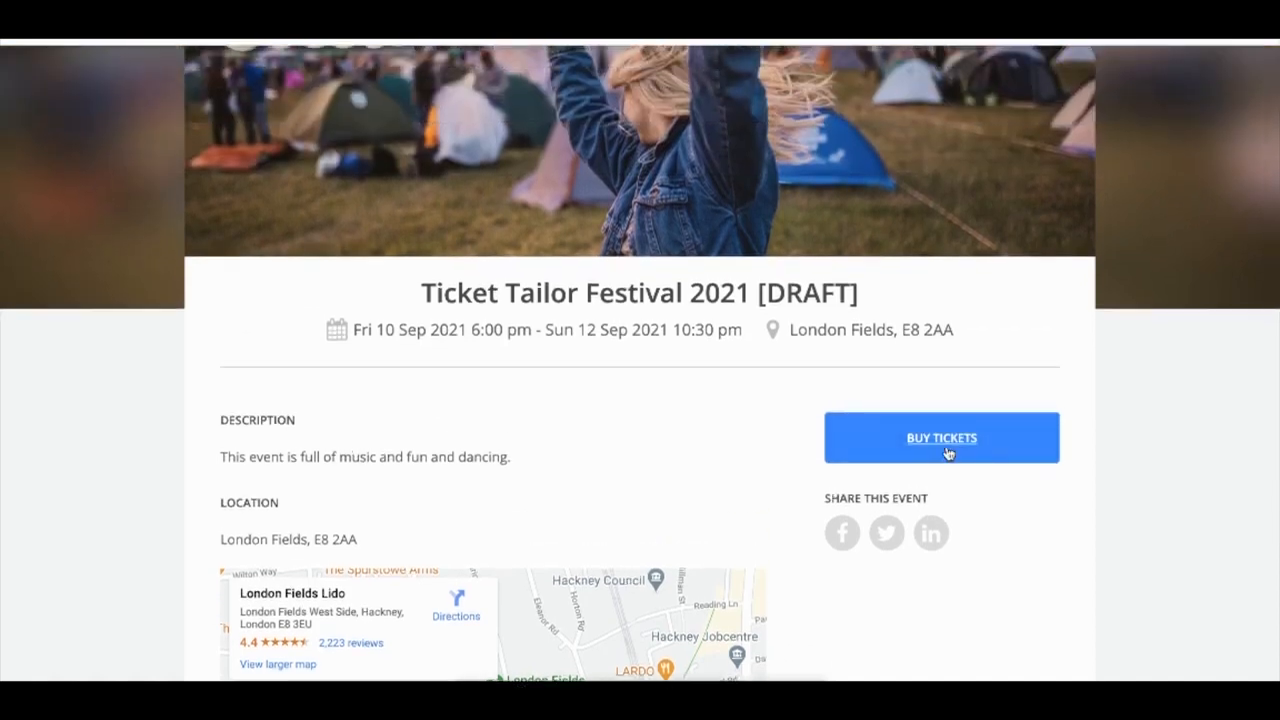
left_click(947, 453)
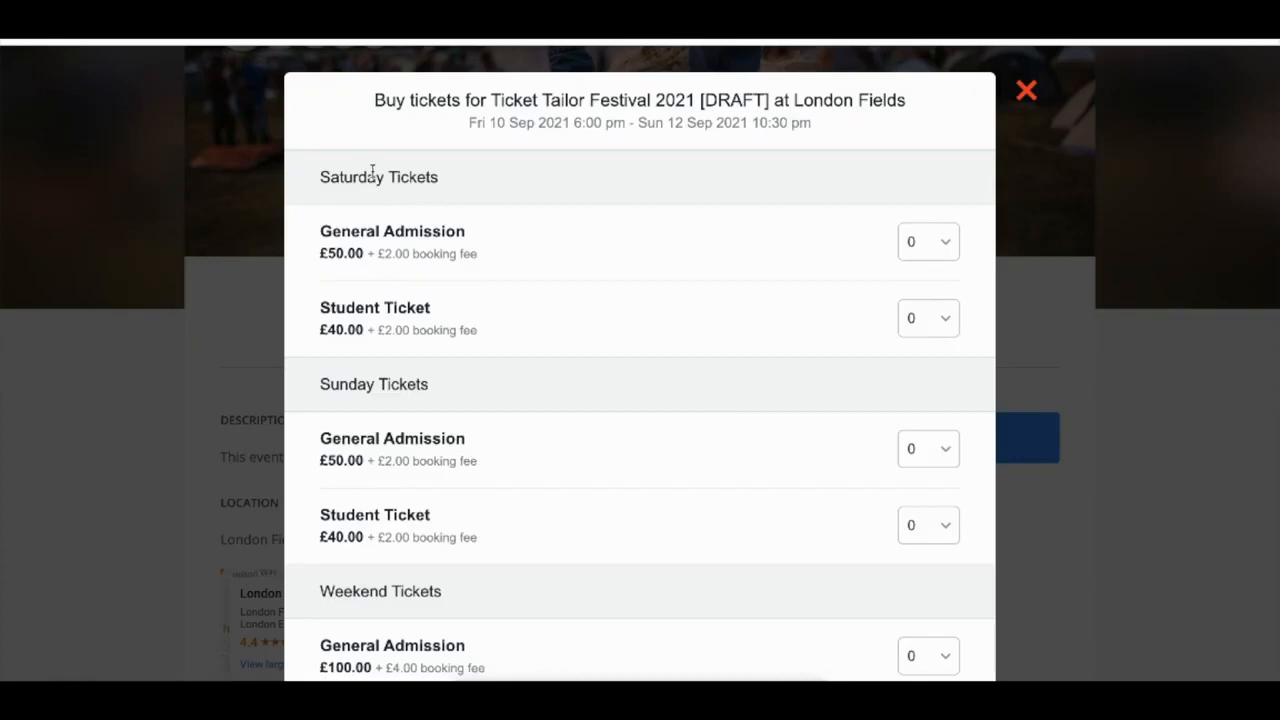
scroll(500, 316, "down", 1)
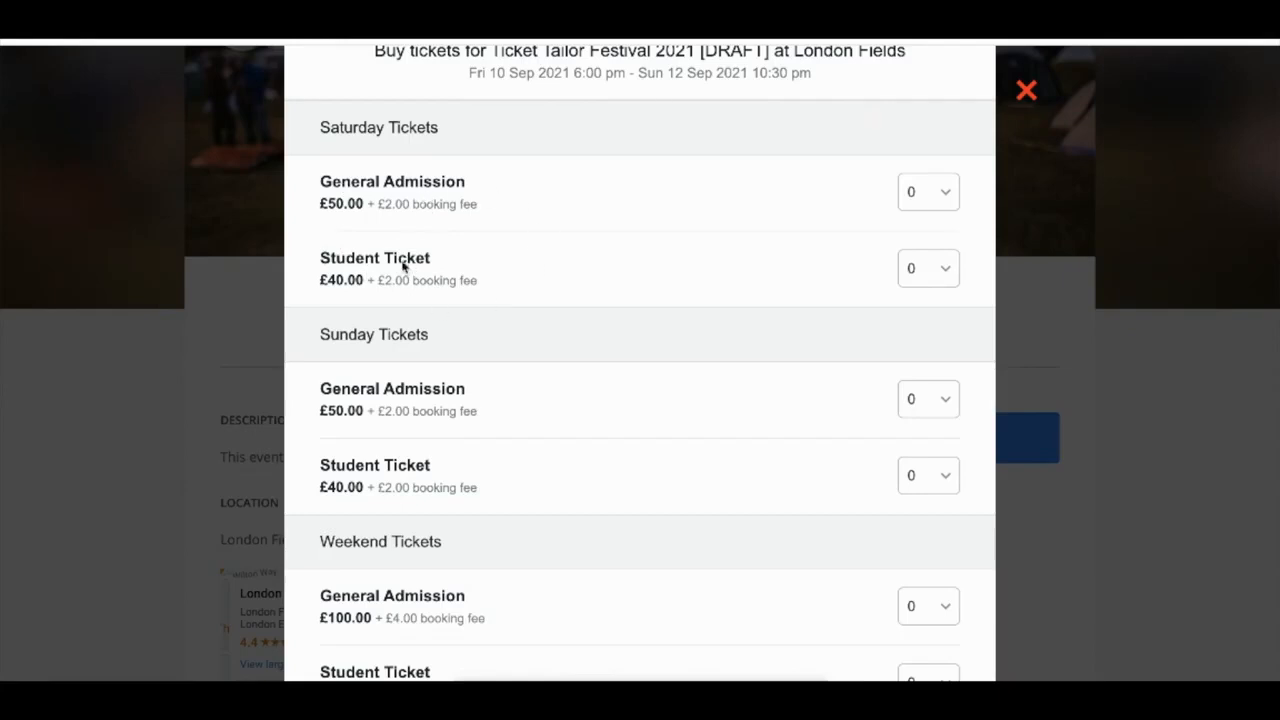
scroll(463, 363, "down", 3)
scroll(463, 363, "up", 3)
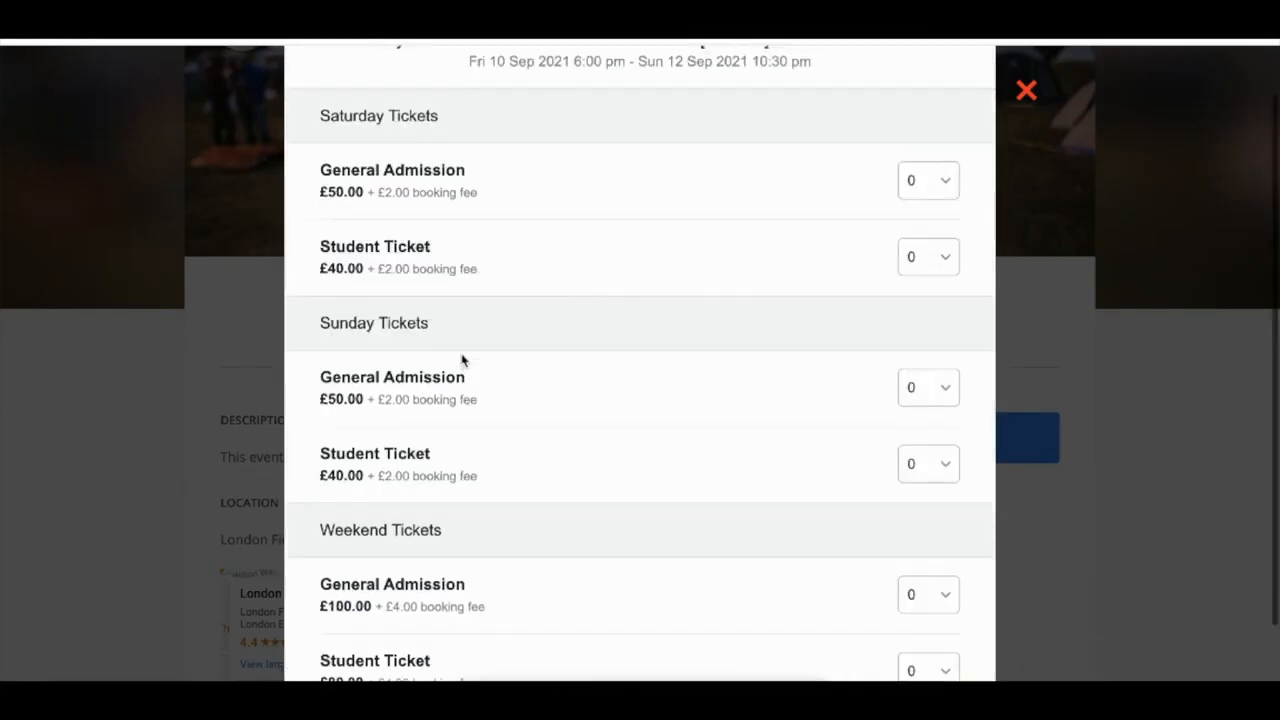
left_click(935, 183)
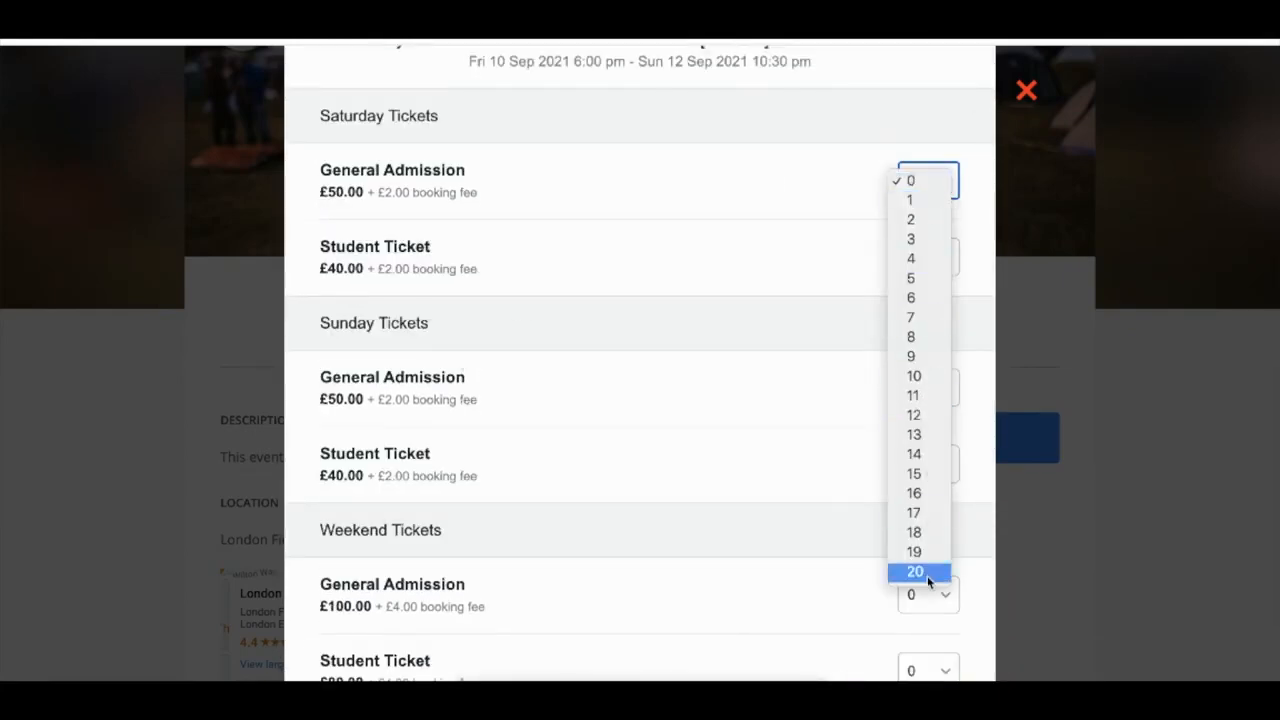
left_click(791, 211)
scroll(814, 200, "up", 1)
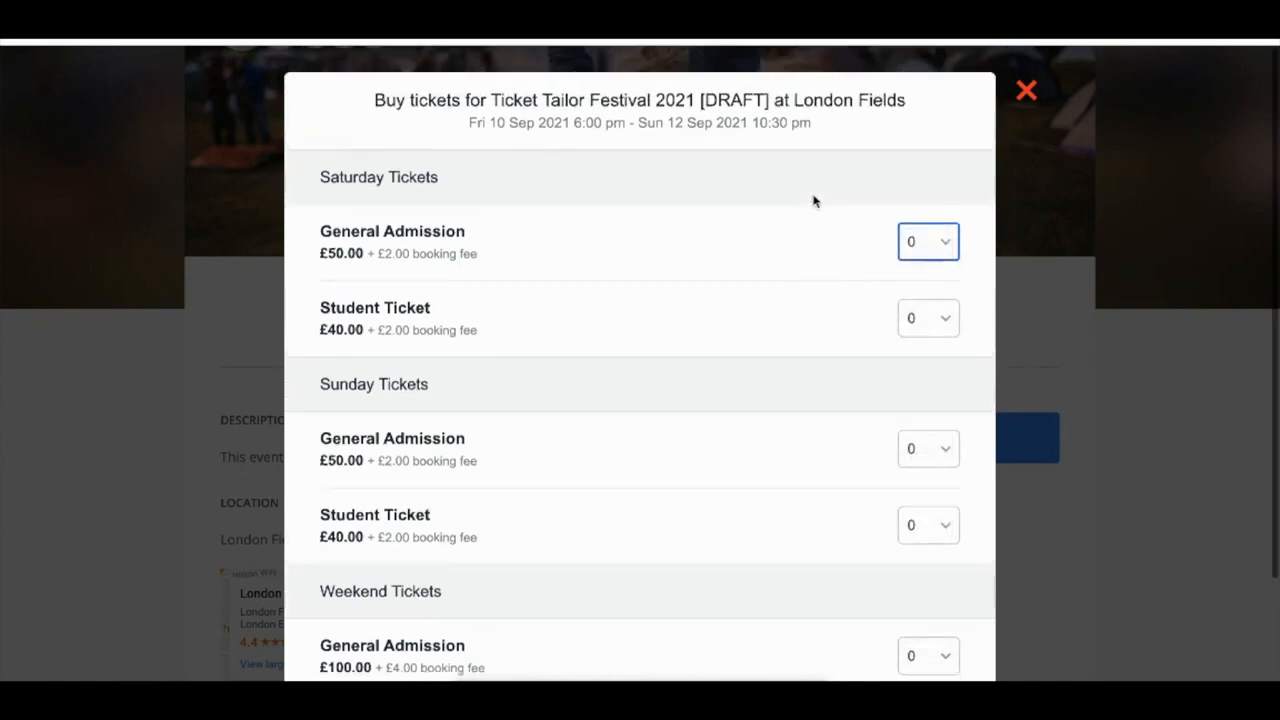
scroll(814, 451, "down", 2)
scroll(814, 451, "up", 2)
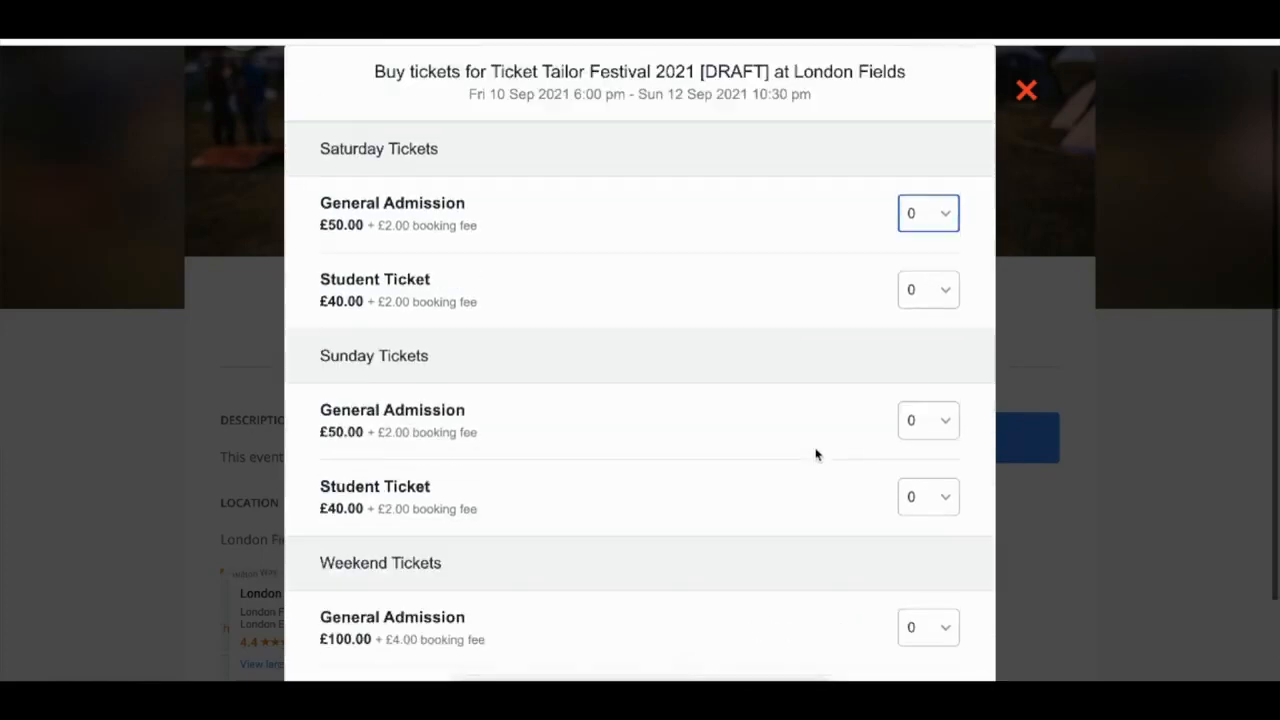
Try the checkout with one Saturday General Admission ticket and close it at the buyer details form.
left_click(950, 212)
left_click(929, 238)
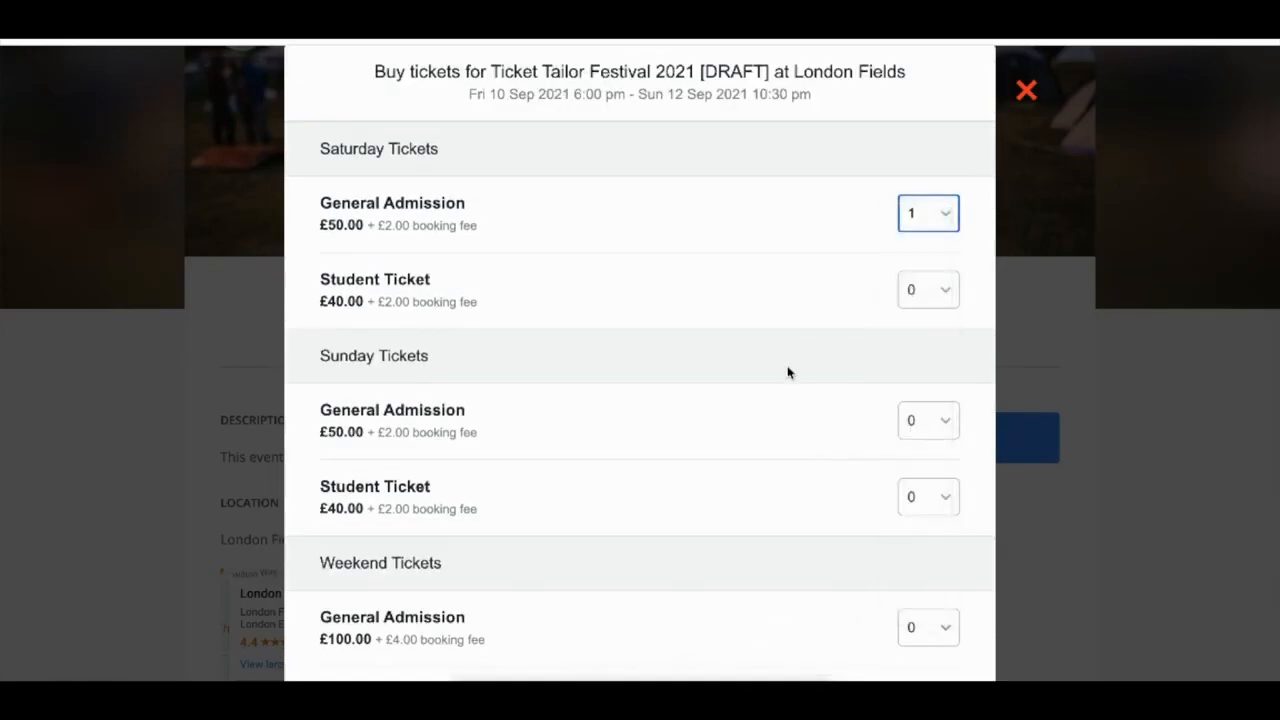
scroll(789, 374, "down", 2)
left_click(862, 626)
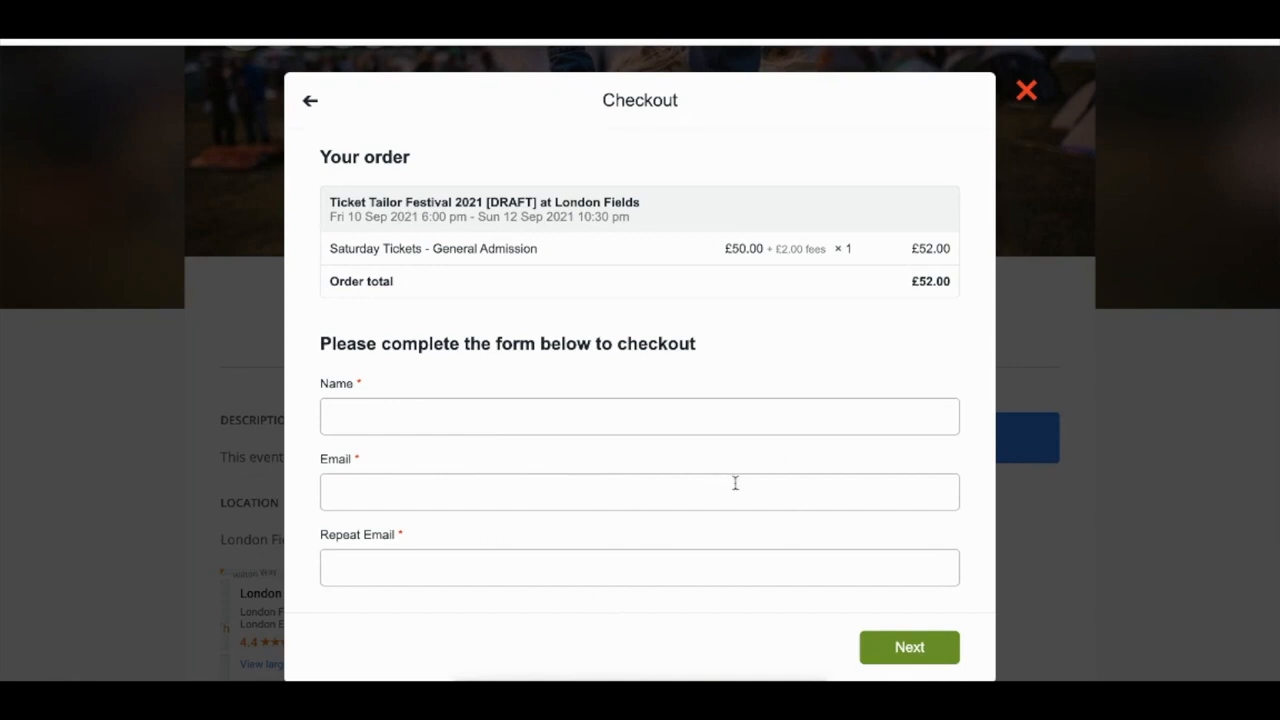
left_click(1027, 92)
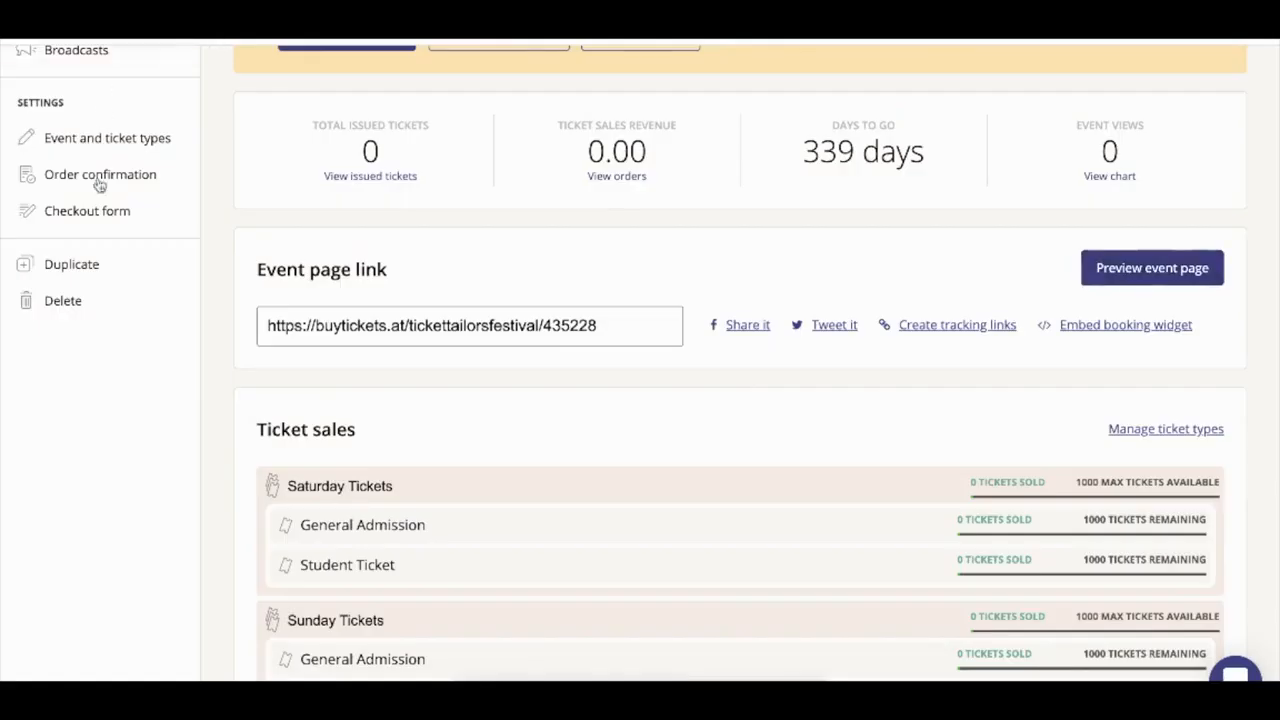
Open the event's checkout form settings and examine the form scope options and the global checkout form preview.
scroll(140, 295, "up", 3)
scroll(106, 316, "up", 3)
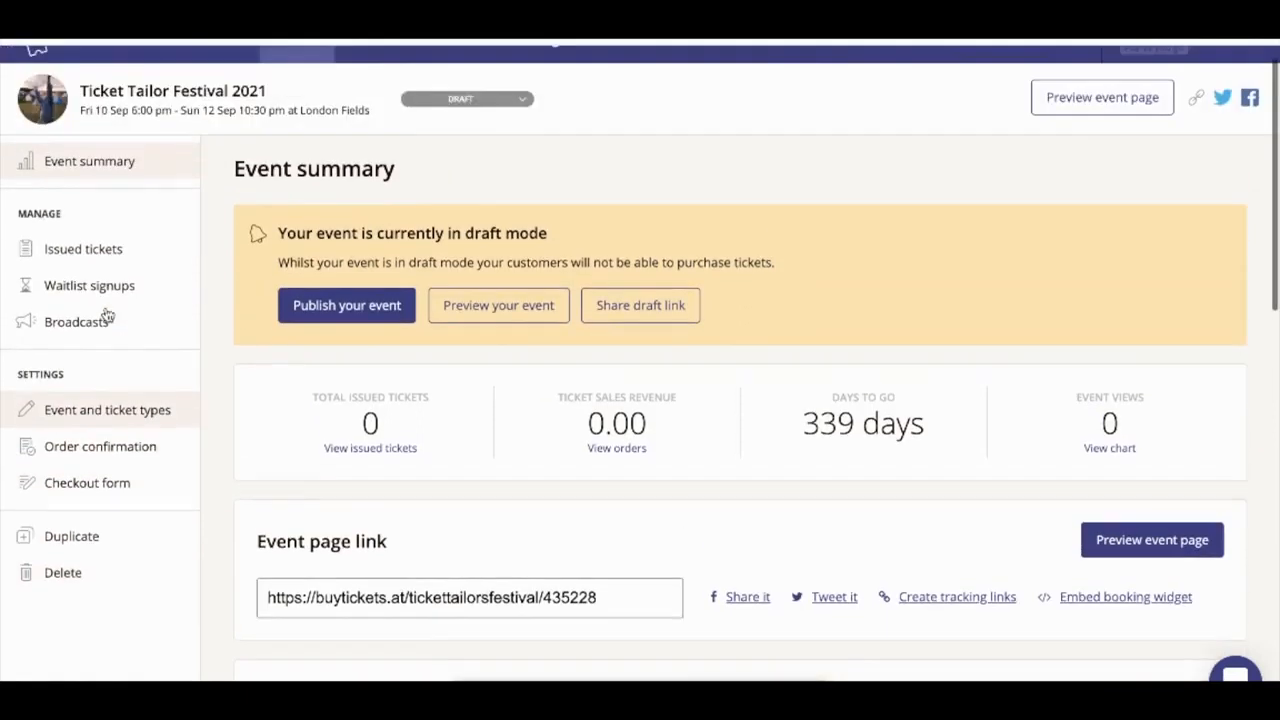
scroll(200, 290, "up", 1)
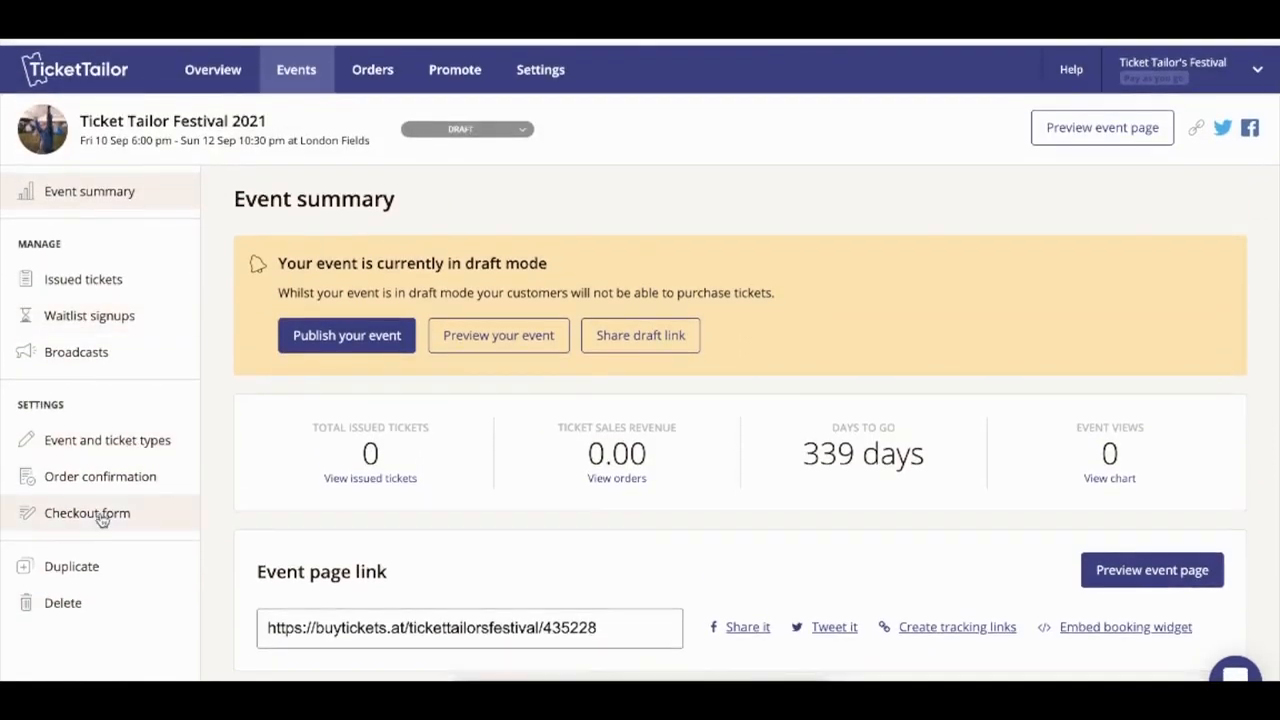
left_click(100, 516)
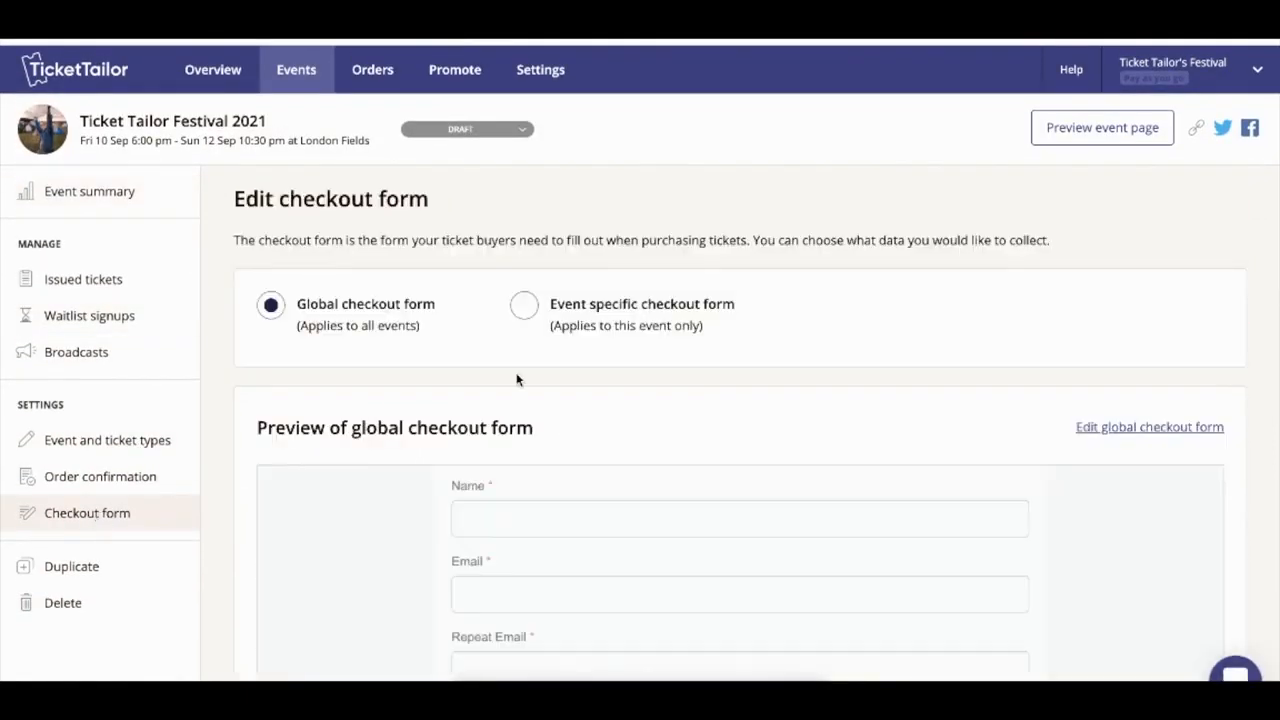
scroll(645, 419, "down", 1)
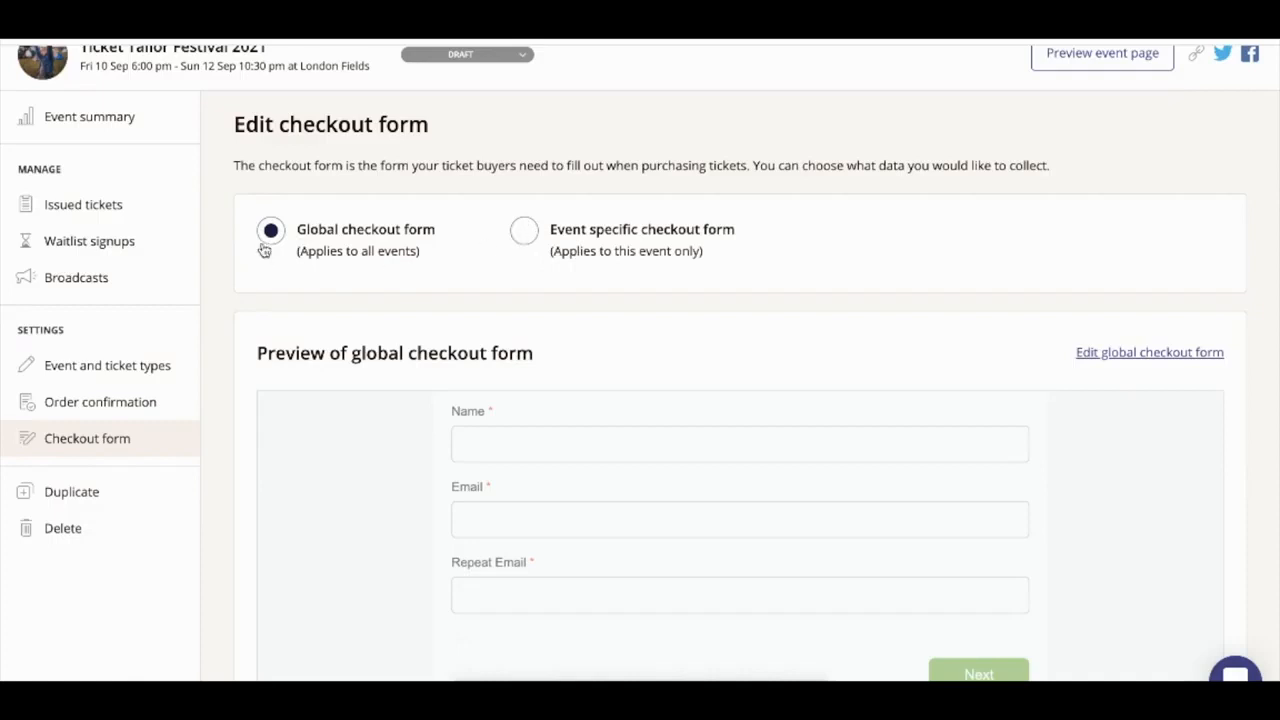
scroll(264, 250, "down", 1)
scroll(262, 250, "down", 1)
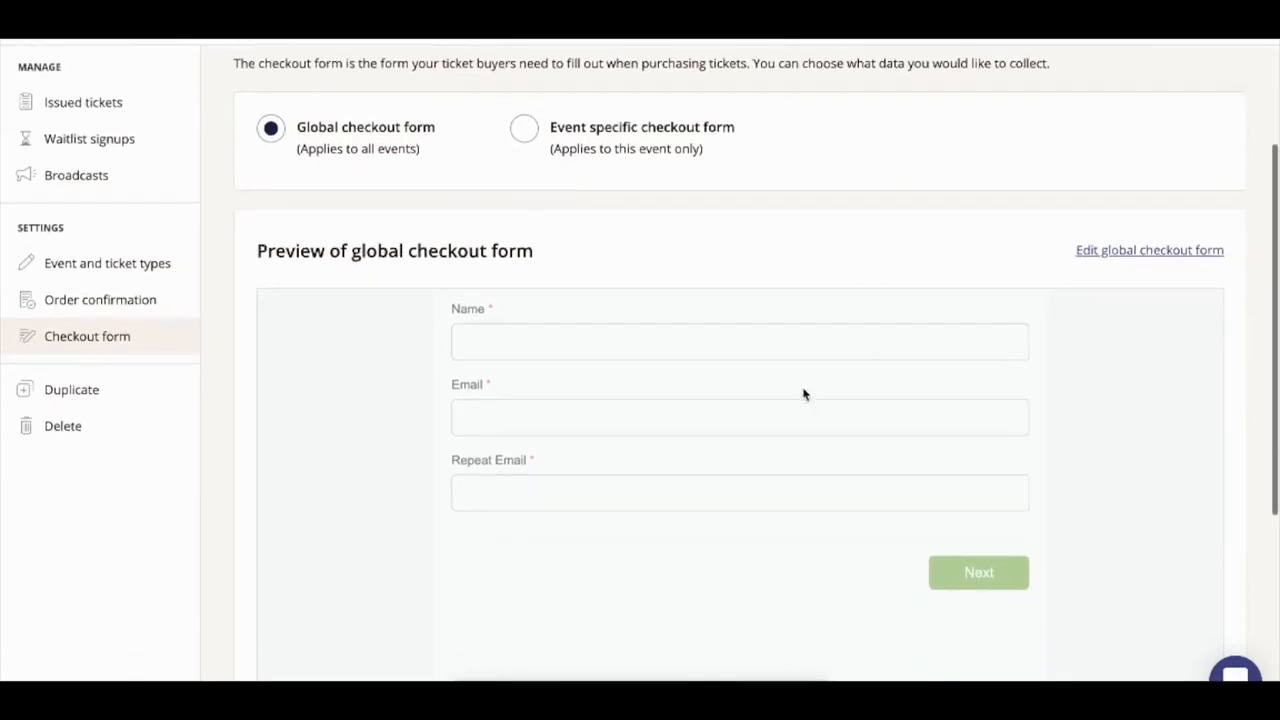
Open the global checkout form for editing and review the response types for a new buyer only question, closing it without saving.
left_click(1132, 252)
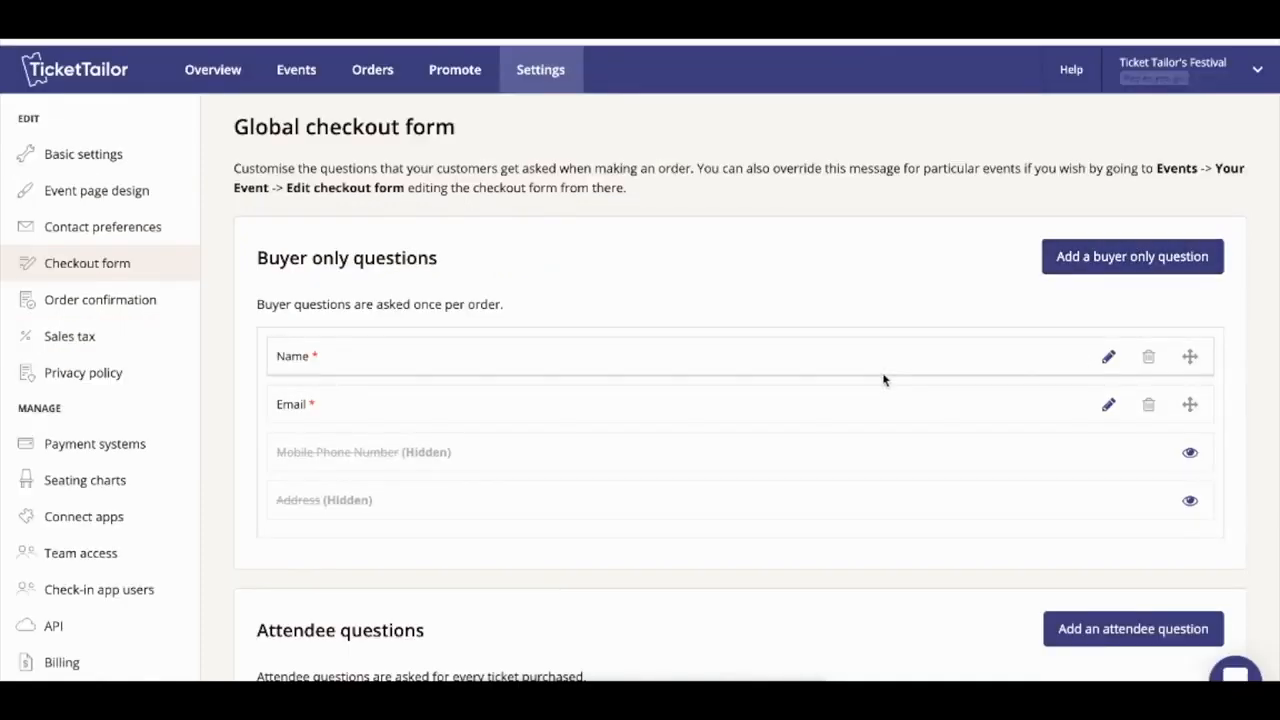
scroll(883, 377, "down", 2)
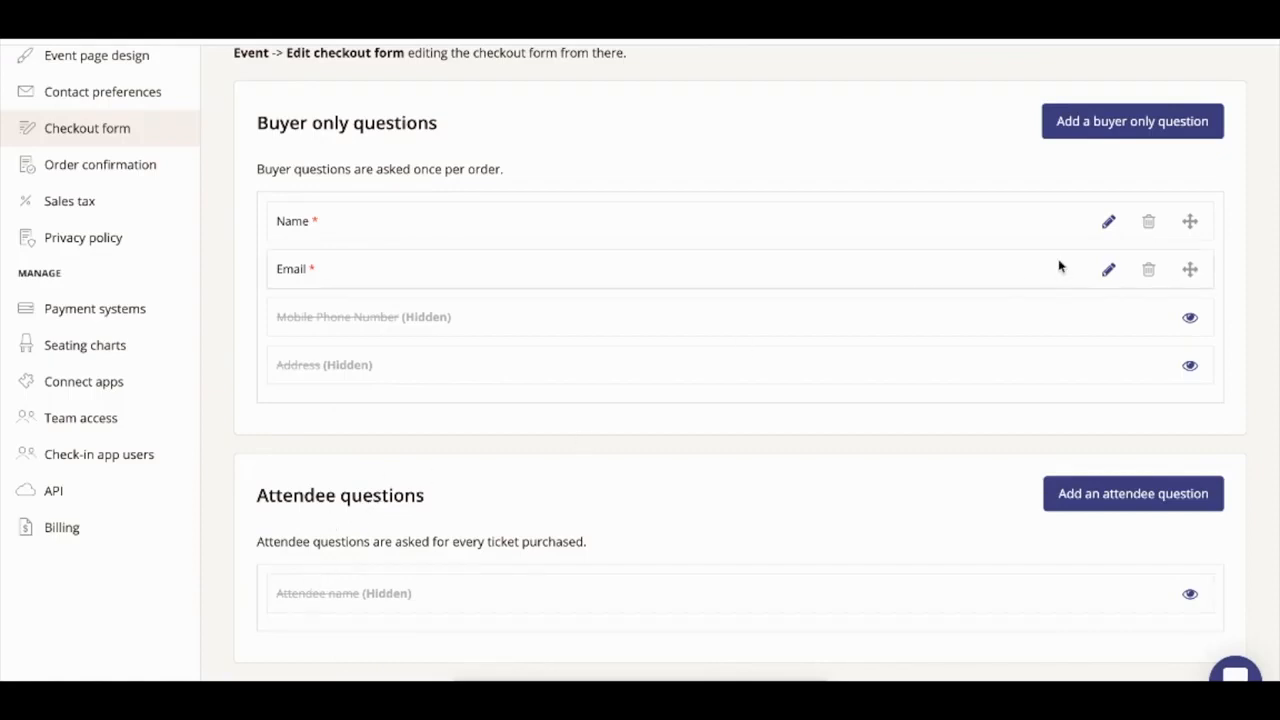
left_click(1163, 124)
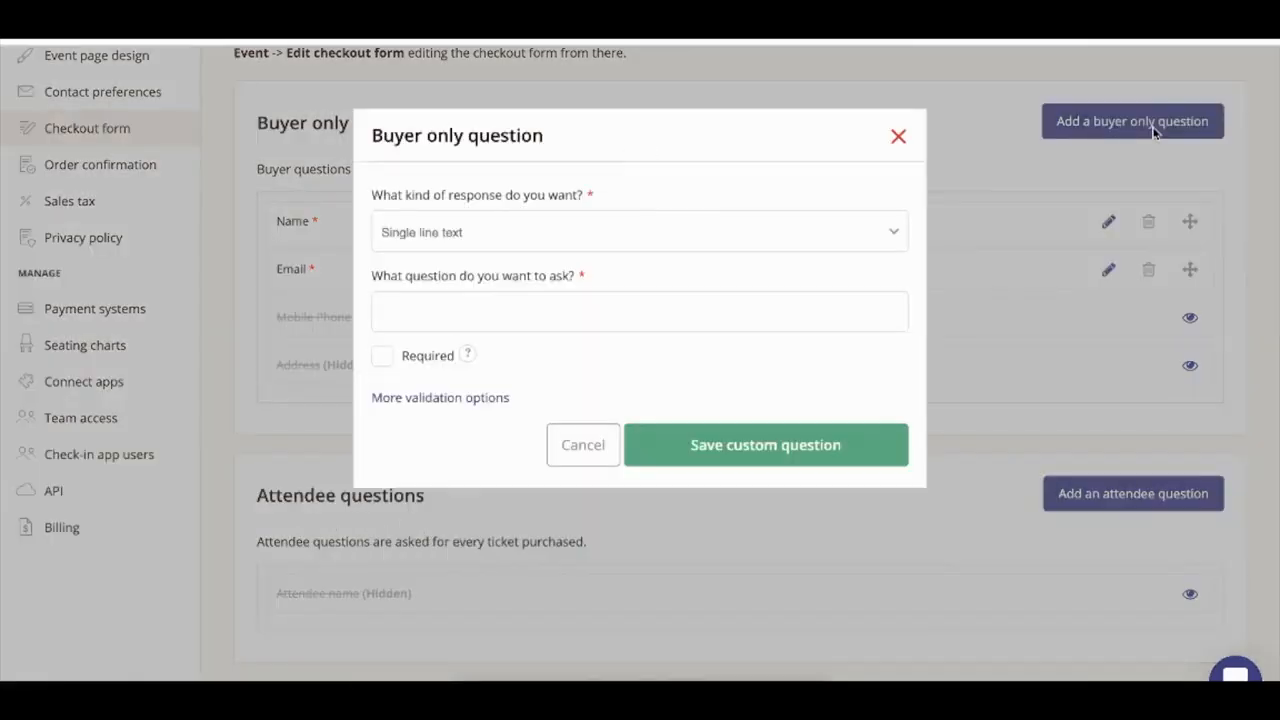
left_click(524, 233)
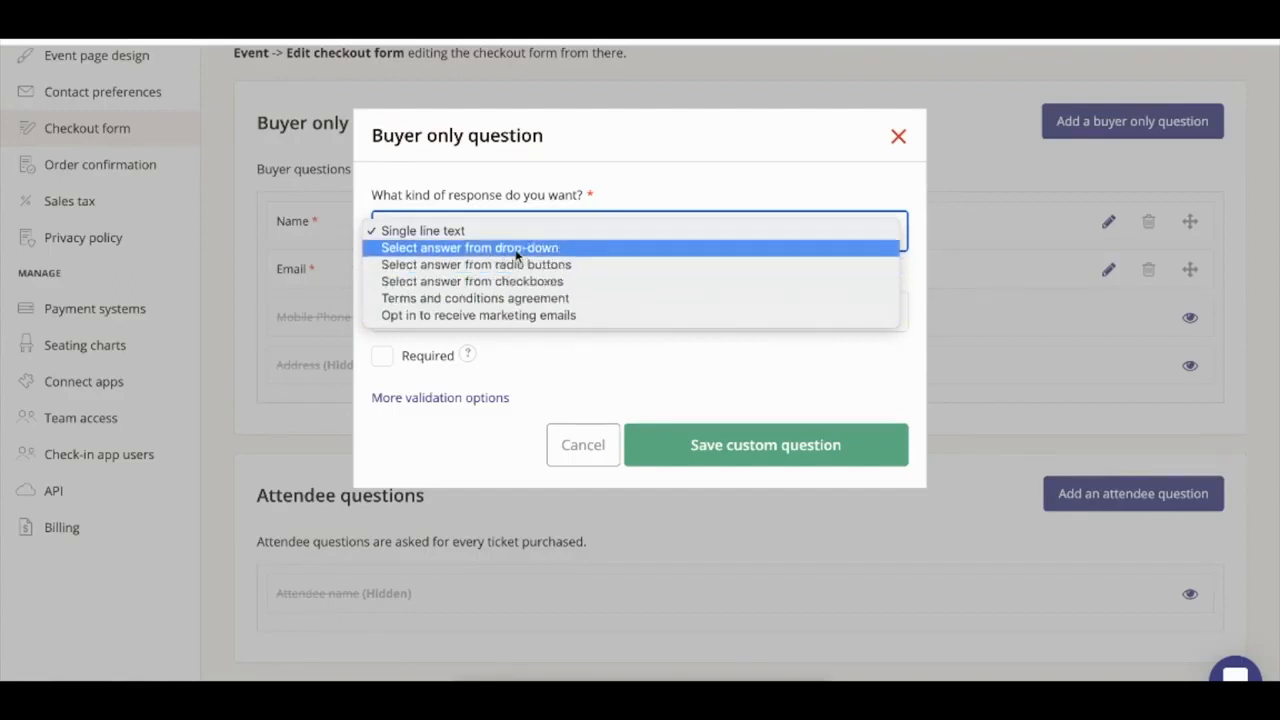
left_click(616, 197)
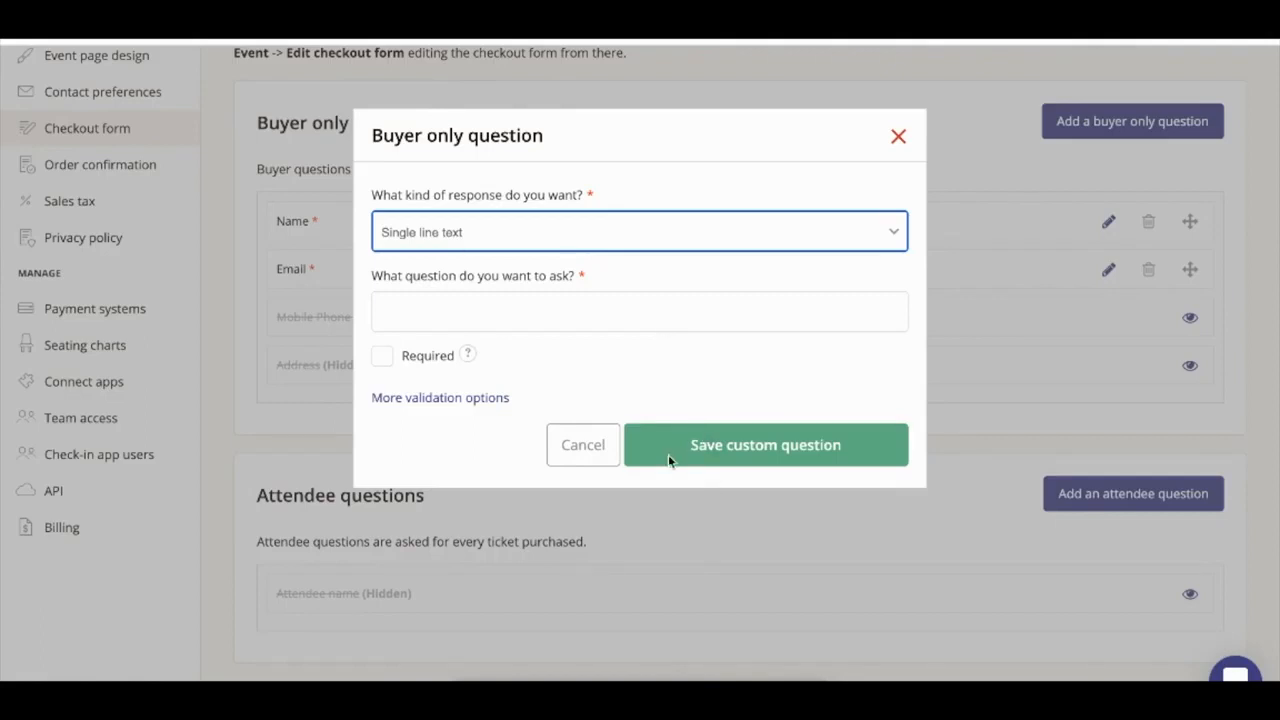
left_click(899, 137)
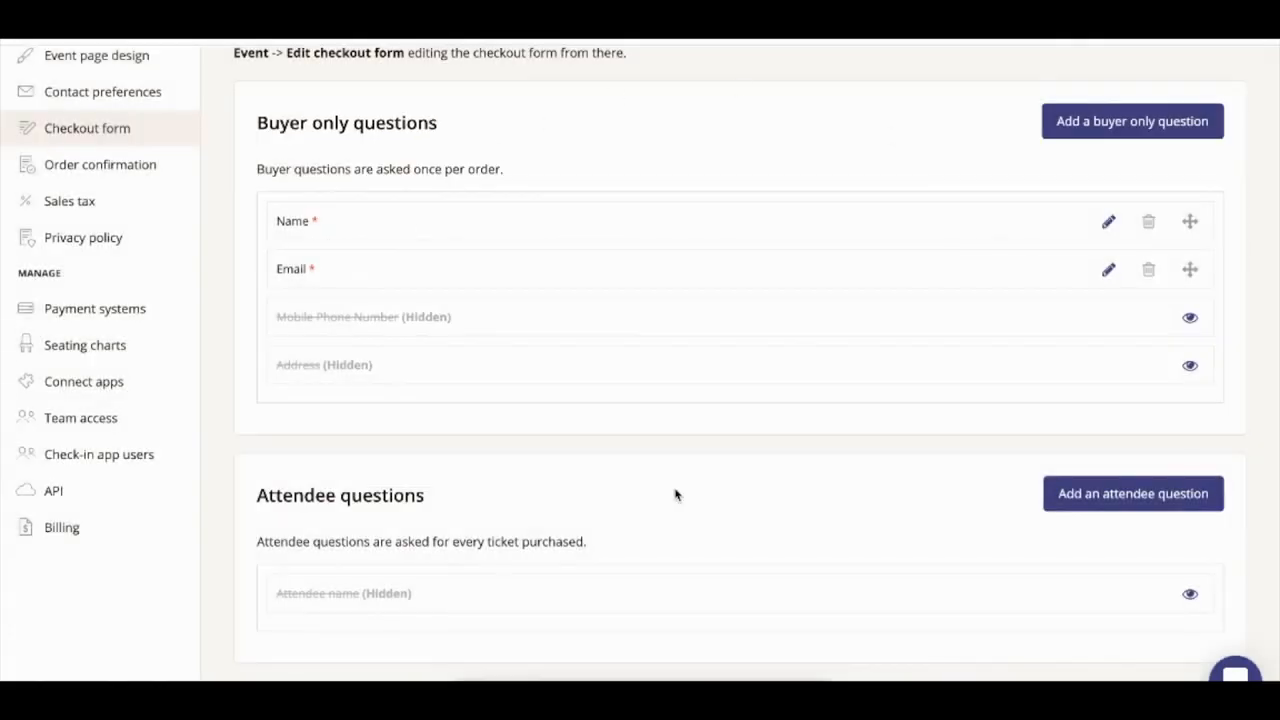
Open the global order confirmation and examine the in-person template's placeholders, ticket vouchers, event details and attachment options.
left_click(119, 179)
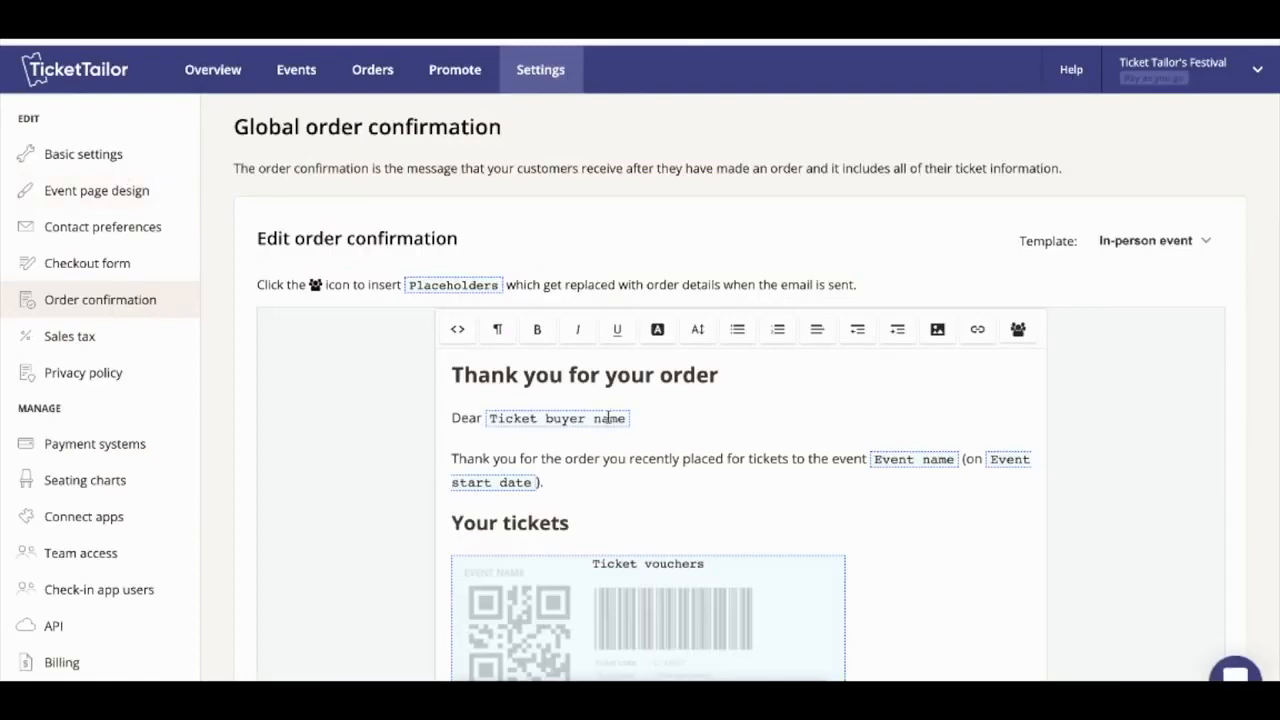
scroll(798, 476, "down", 5)
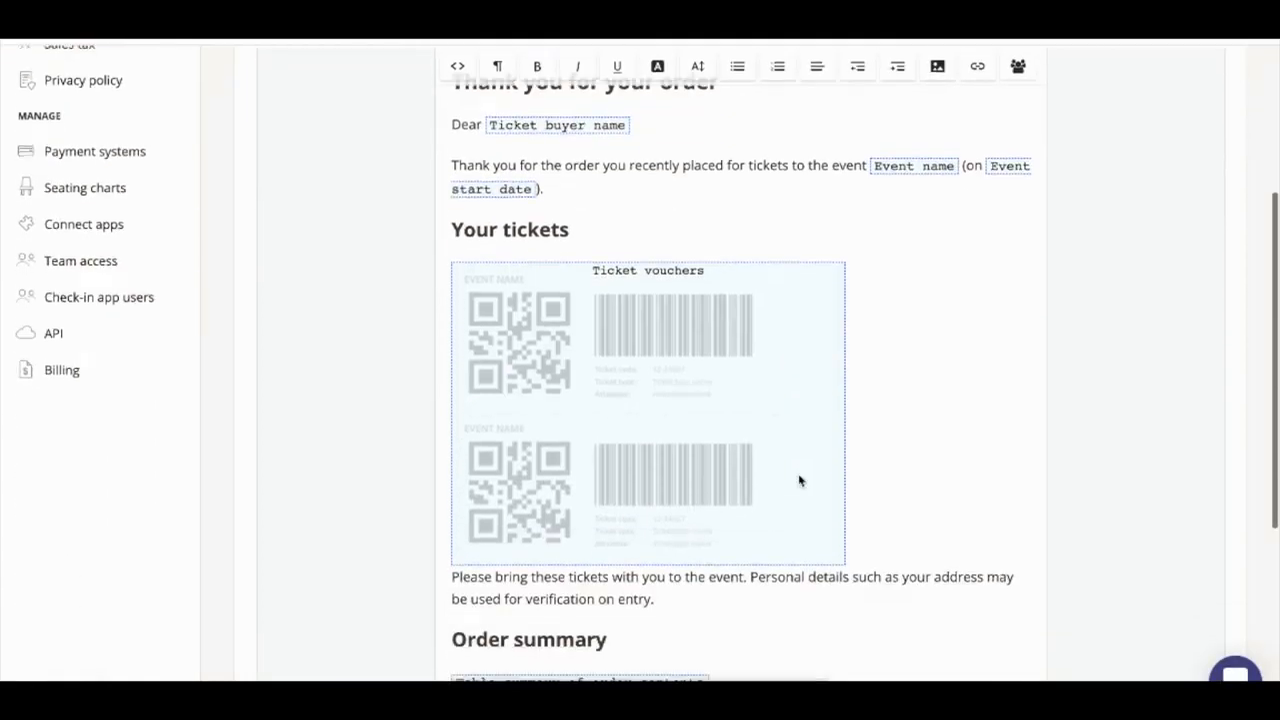
scroll(798, 481, "up", 3)
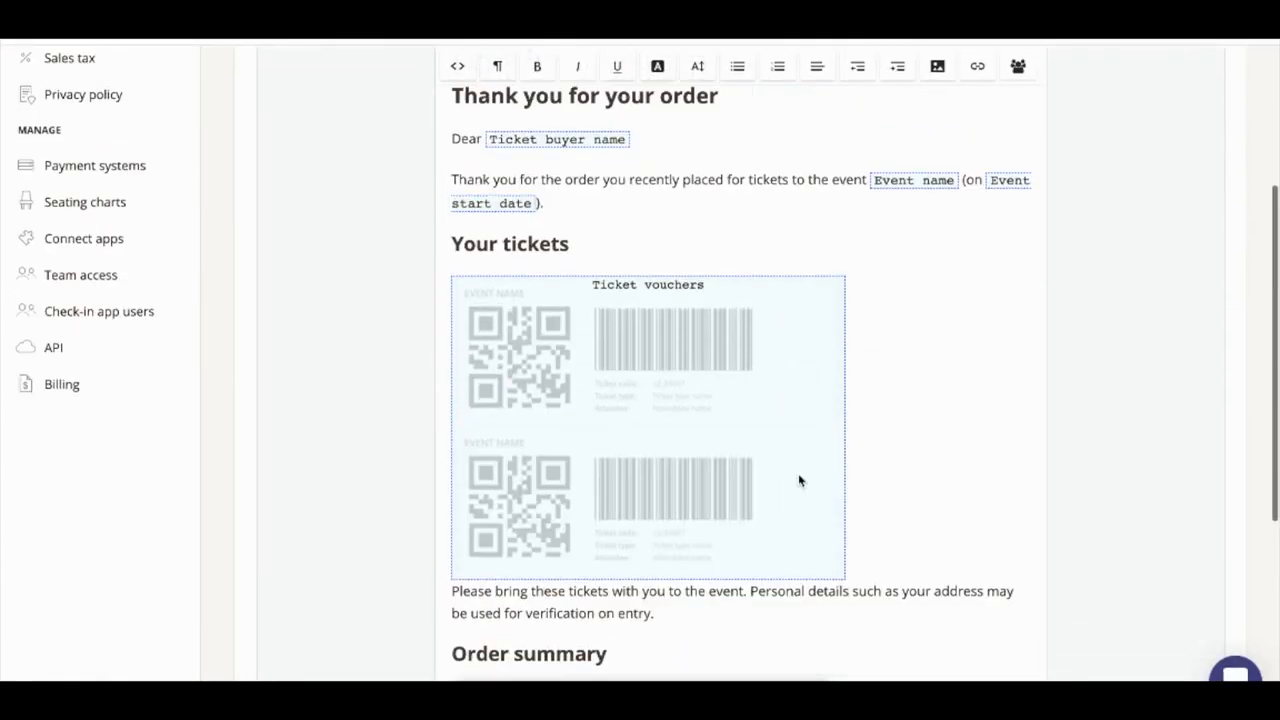
scroll(798, 481, "up", 2)
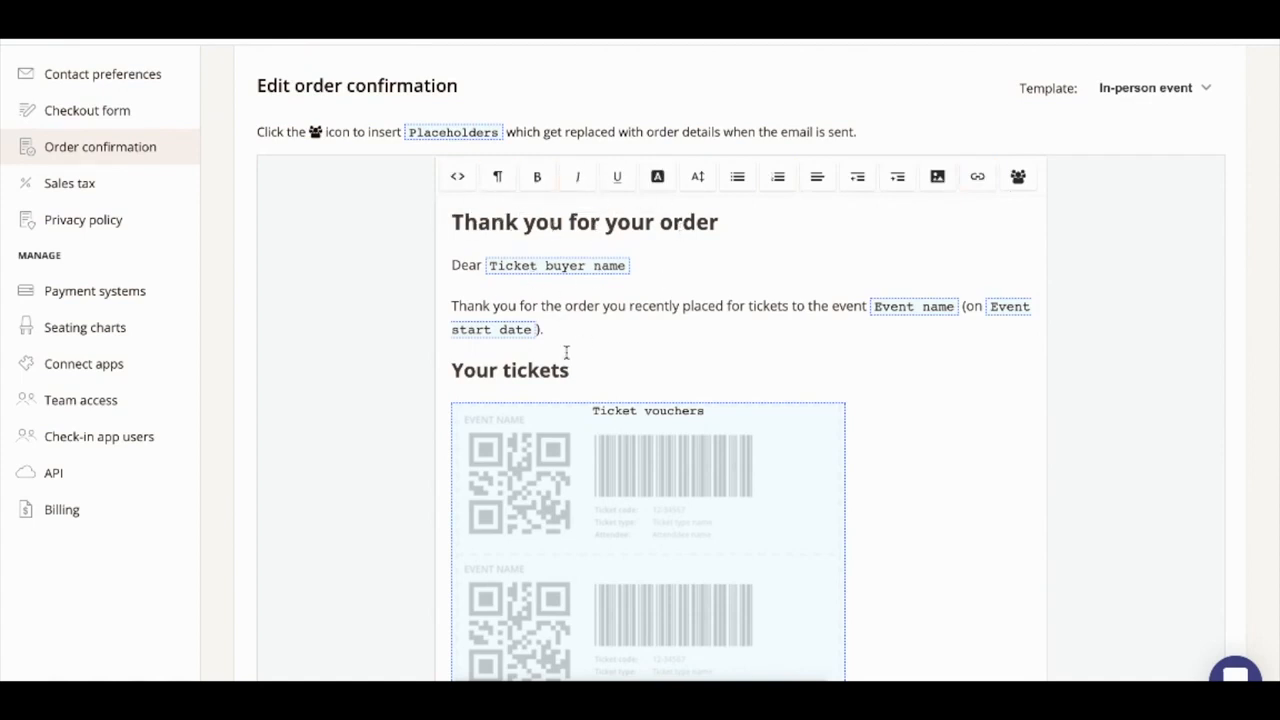
scroll(689, 398, "down", 2)
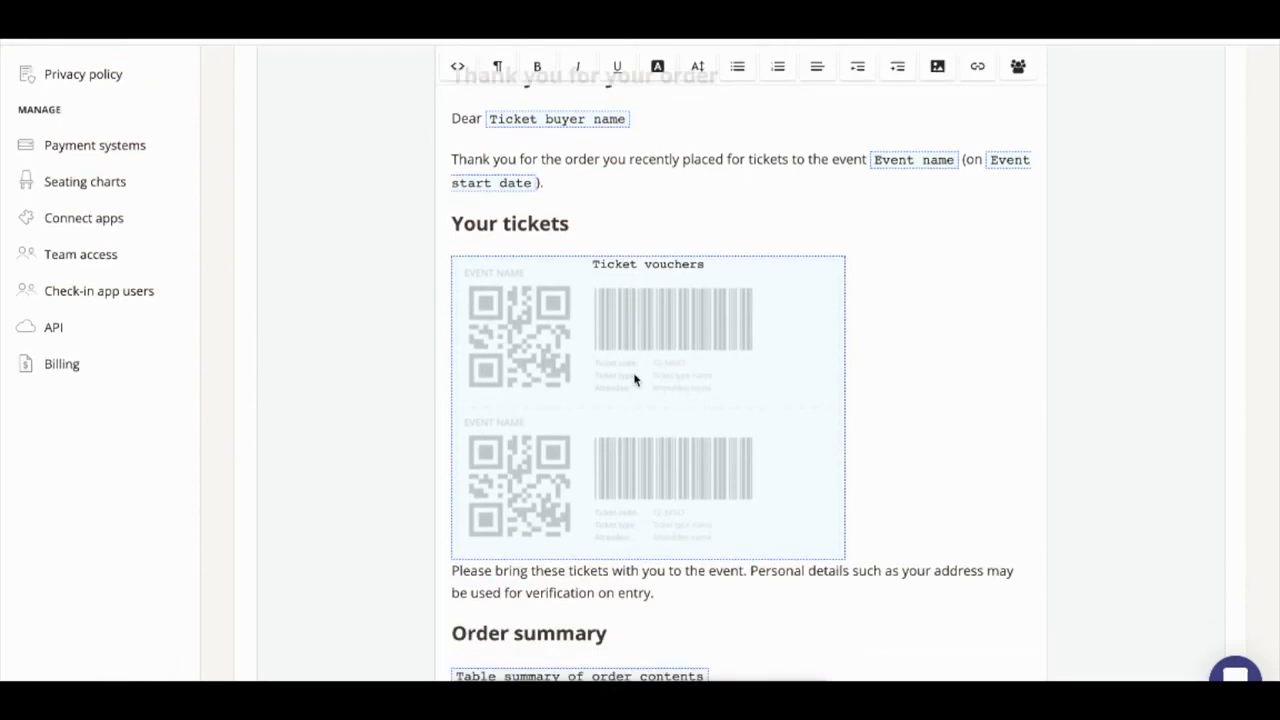
left_click(873, 464)
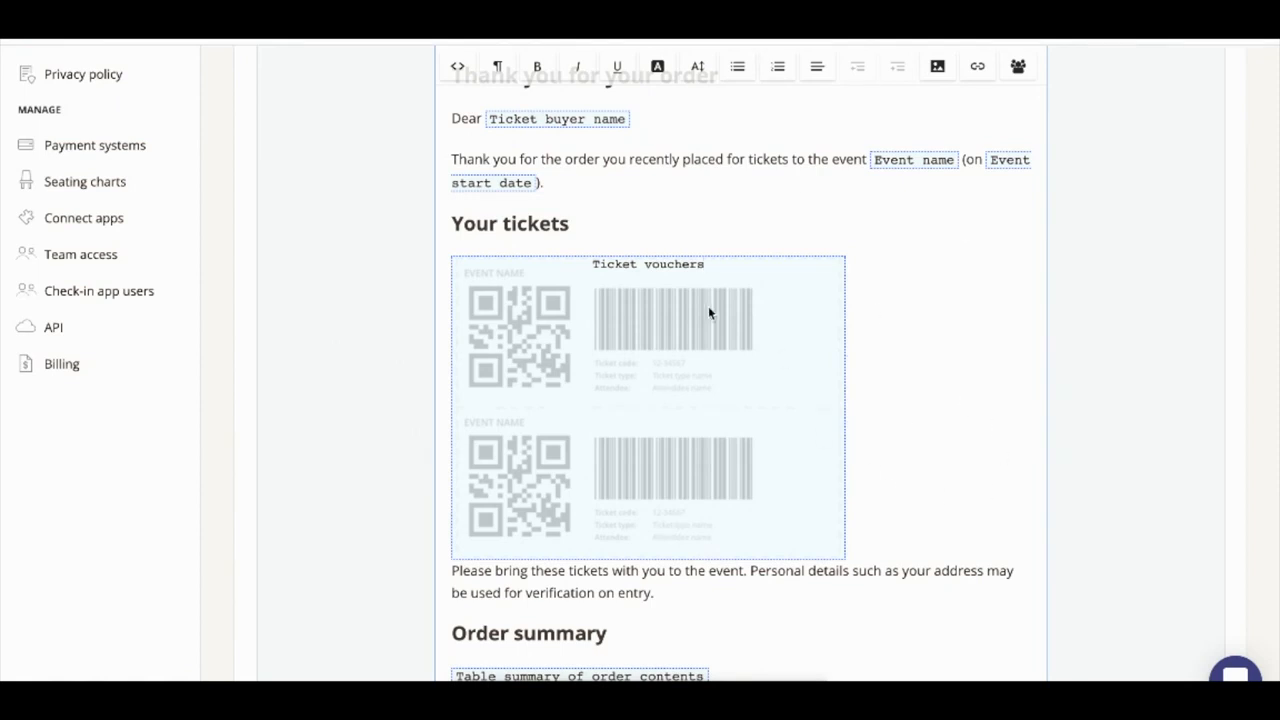
scroll(708, 313, "up", 2)
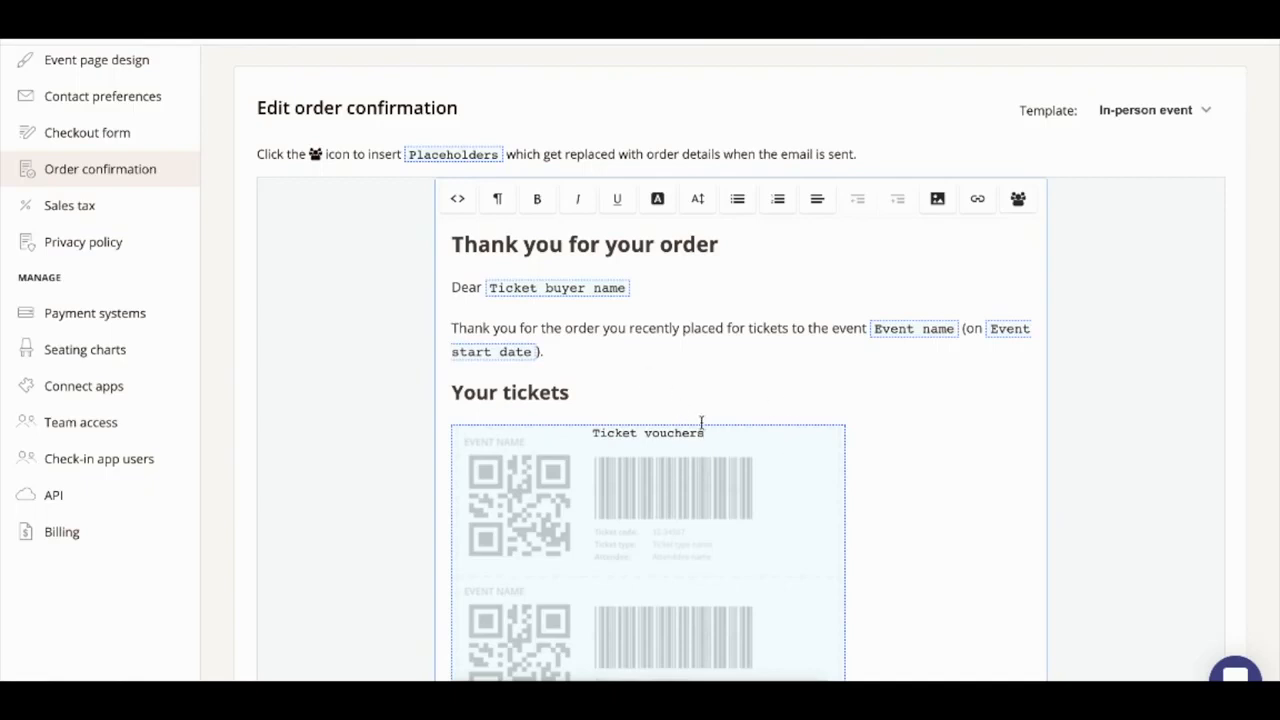
scroll(703, 423, "down", 3)
scroll(675, 590, "down", 1)
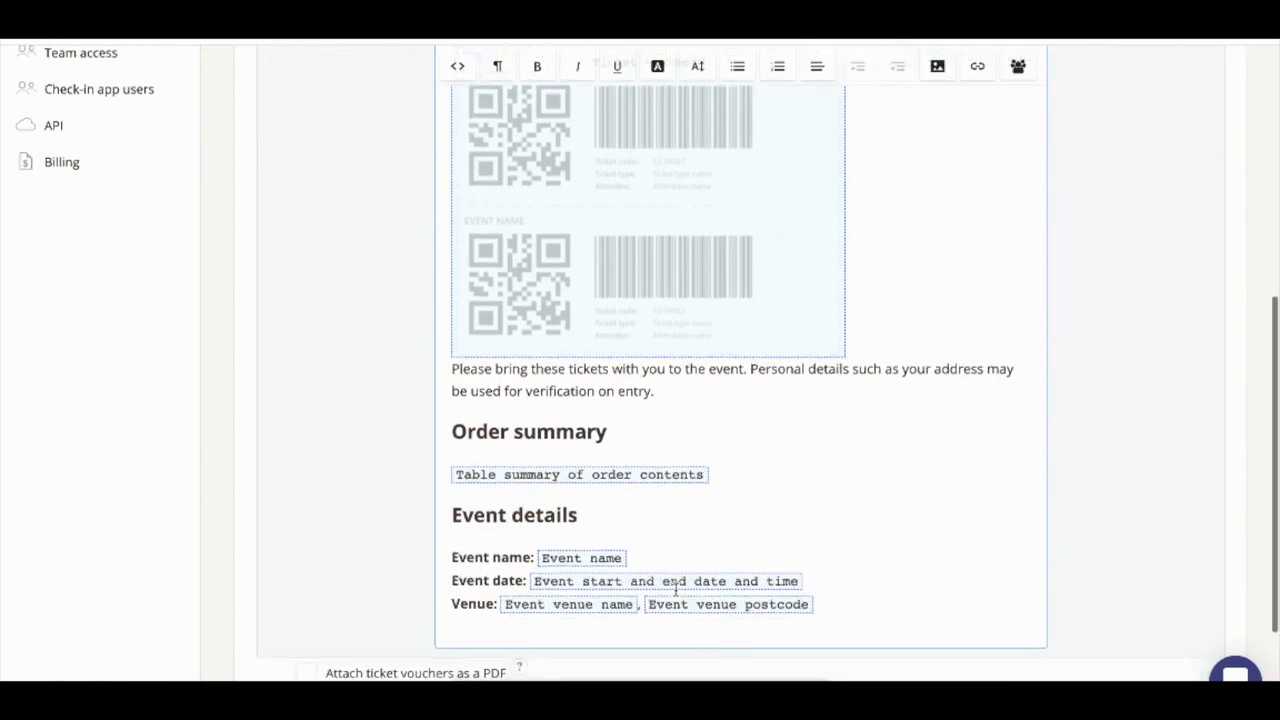
scroll(674, 589, "down", 1)
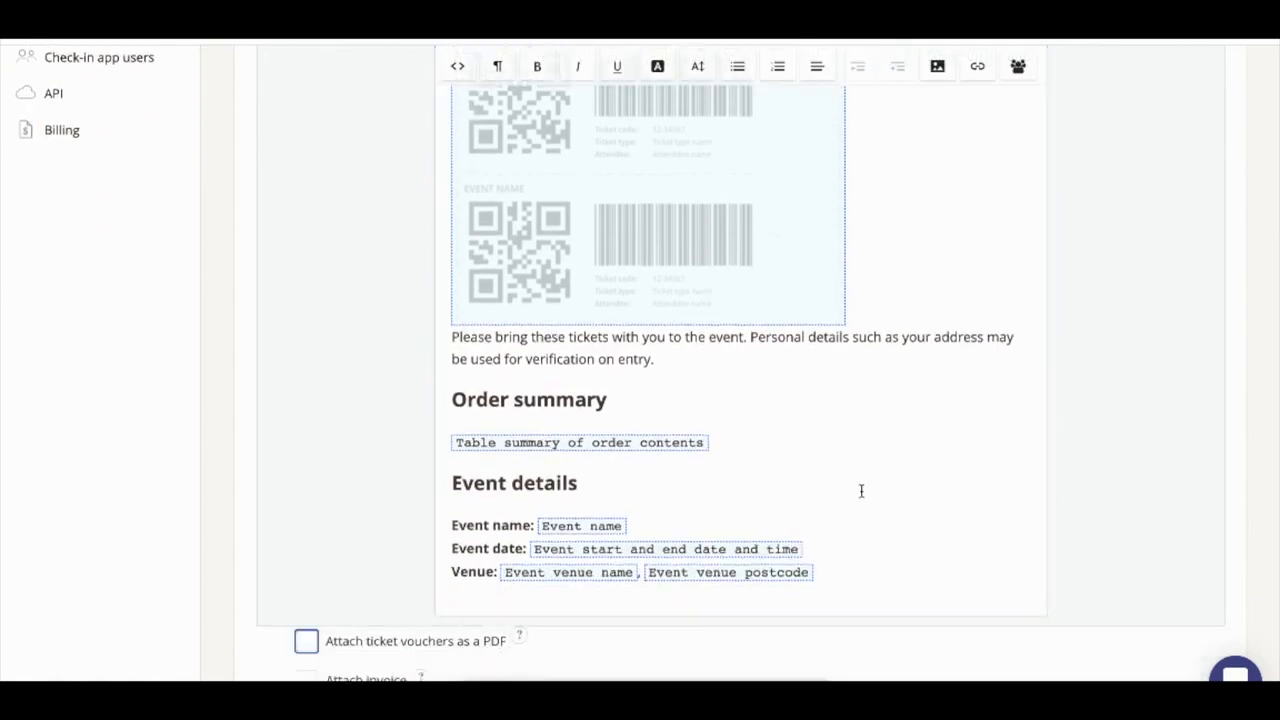
scroll(786, 497, "down", 2)
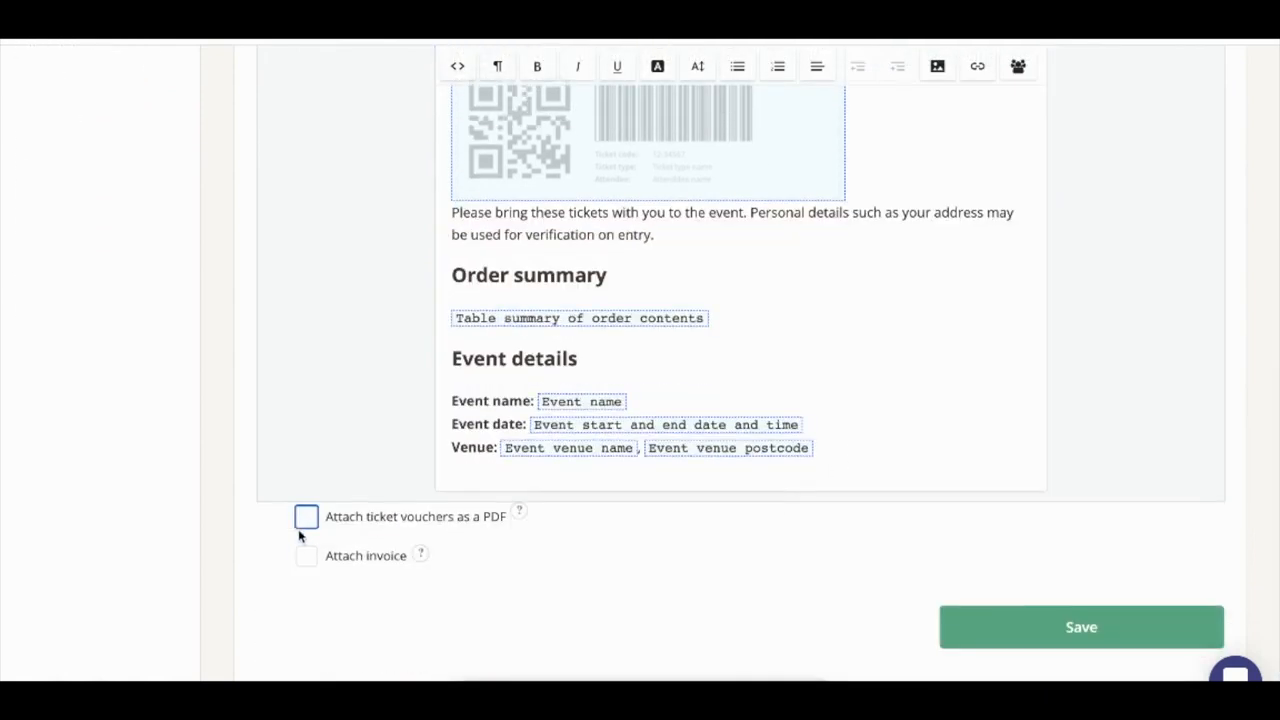
mouse_move(306, 519)
Switch the order confirmation template to Online event and review its event link and details sections.
scroll(658, 590, "up", 6)
scroll(658, 582, "up", 1)
left_click(1165, 244)
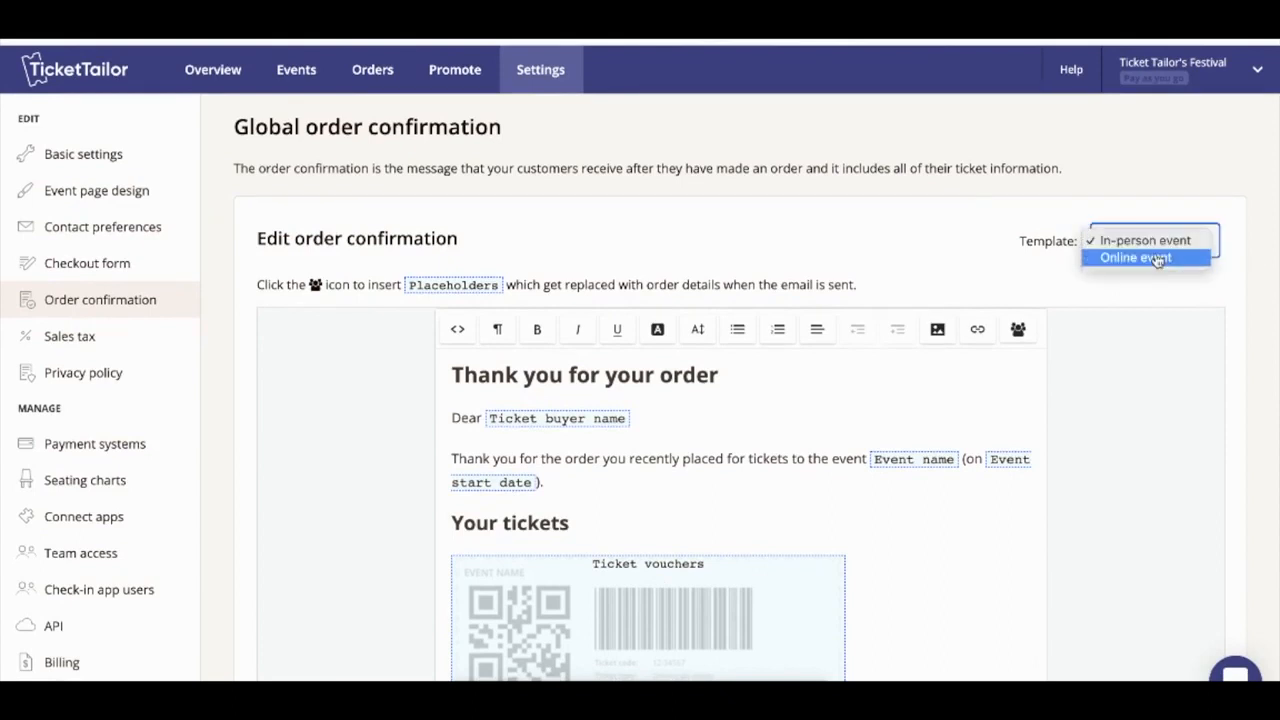
left_click(1136, 258)
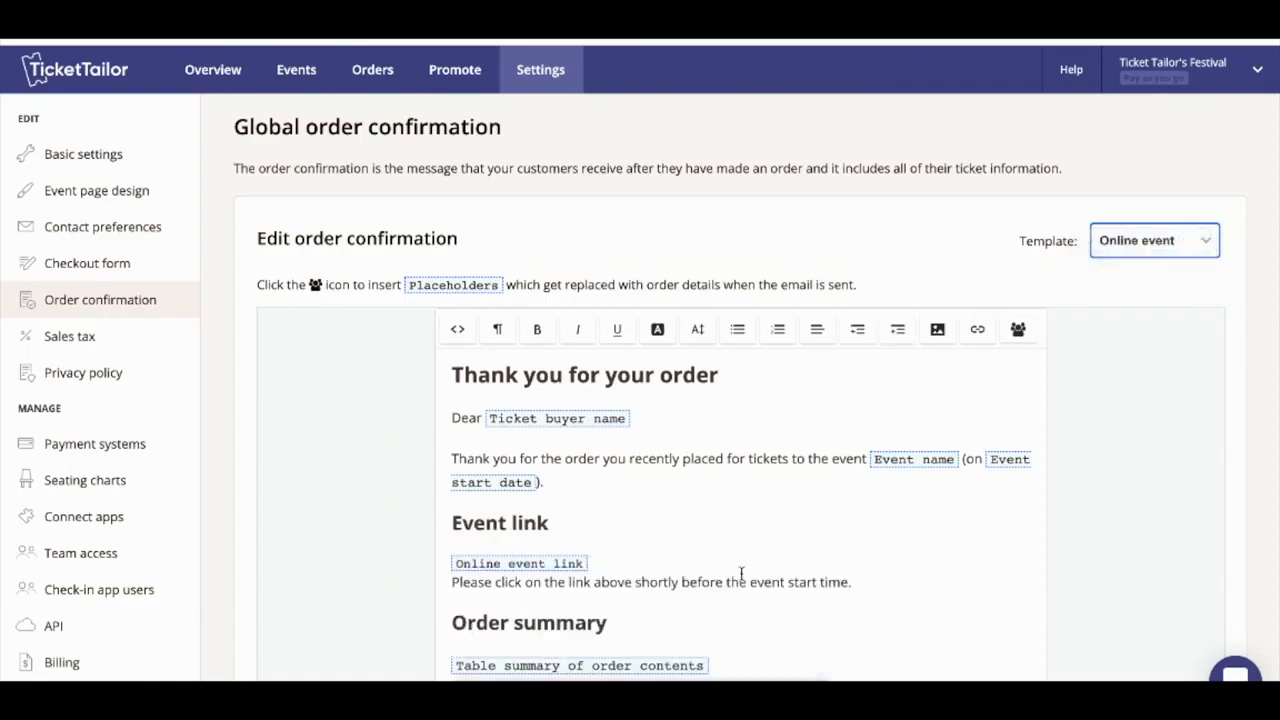
scroll(741, 573, "down", 2)
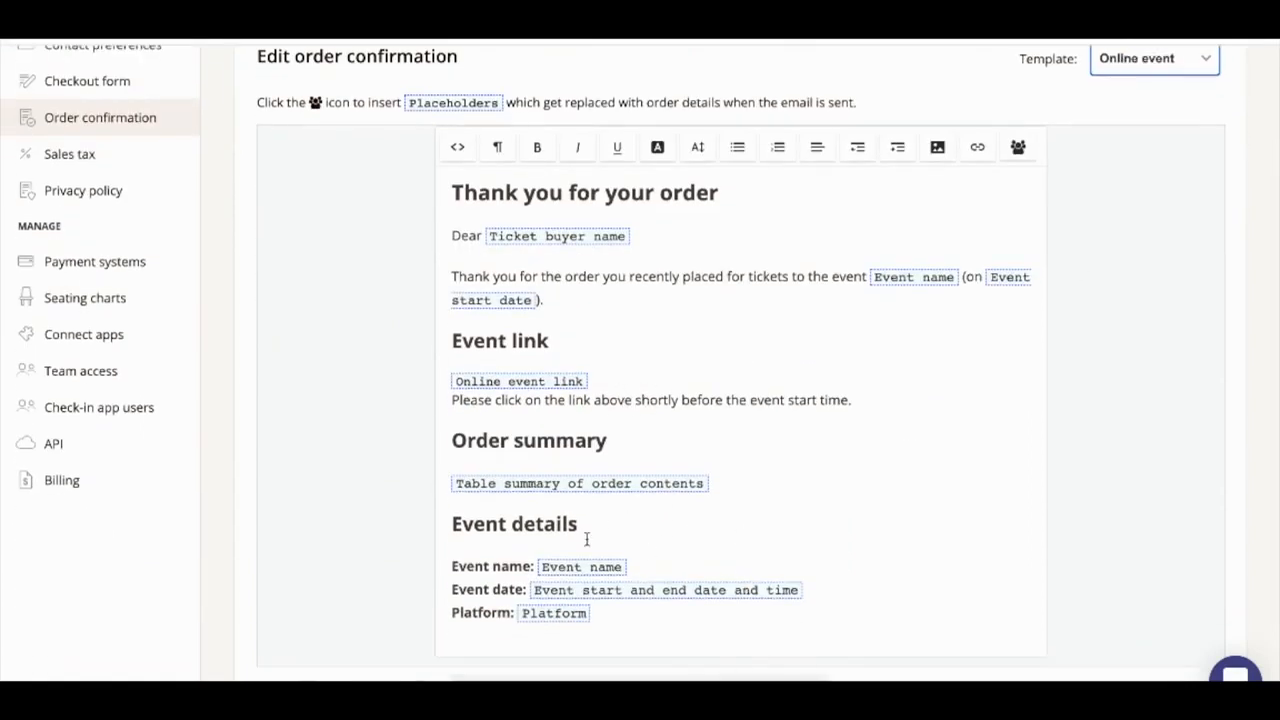
scroll(1114, 323, "up", 1)
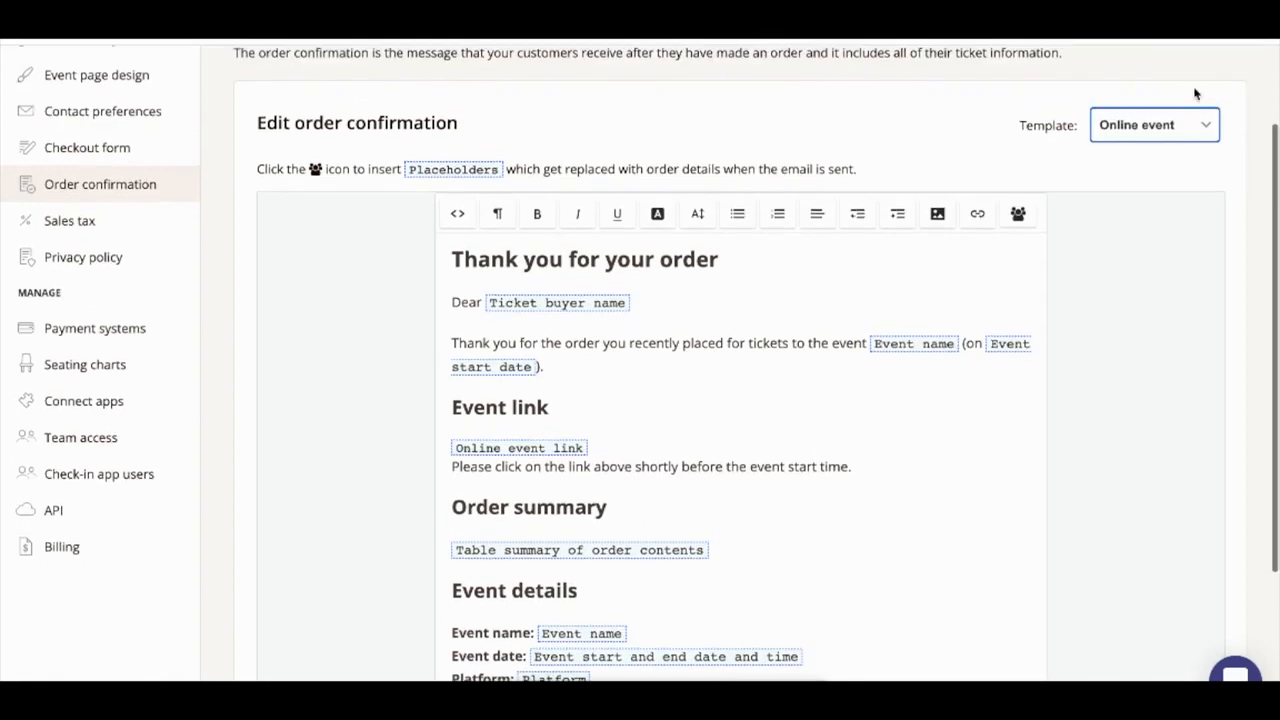
Switch the order confirmation template back to In-person event and review its ticket vouchers and message content.
left_click(1170, 122)
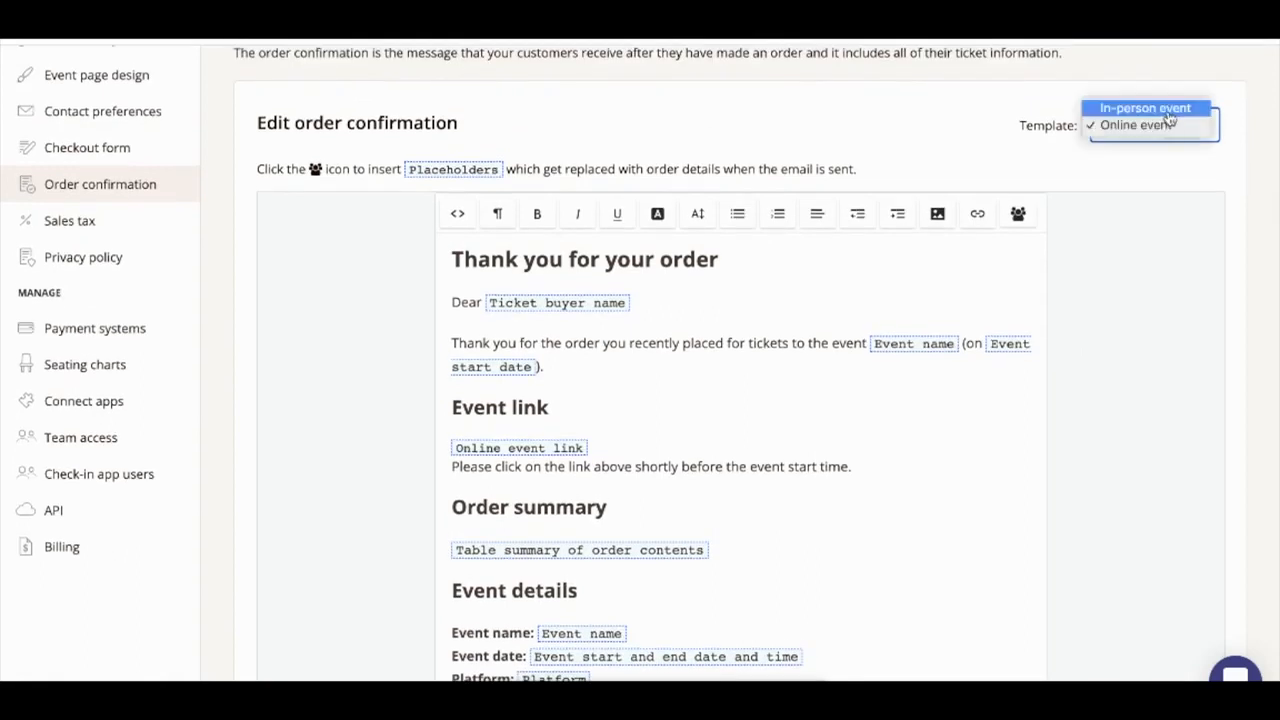
left_click(1145, 108)
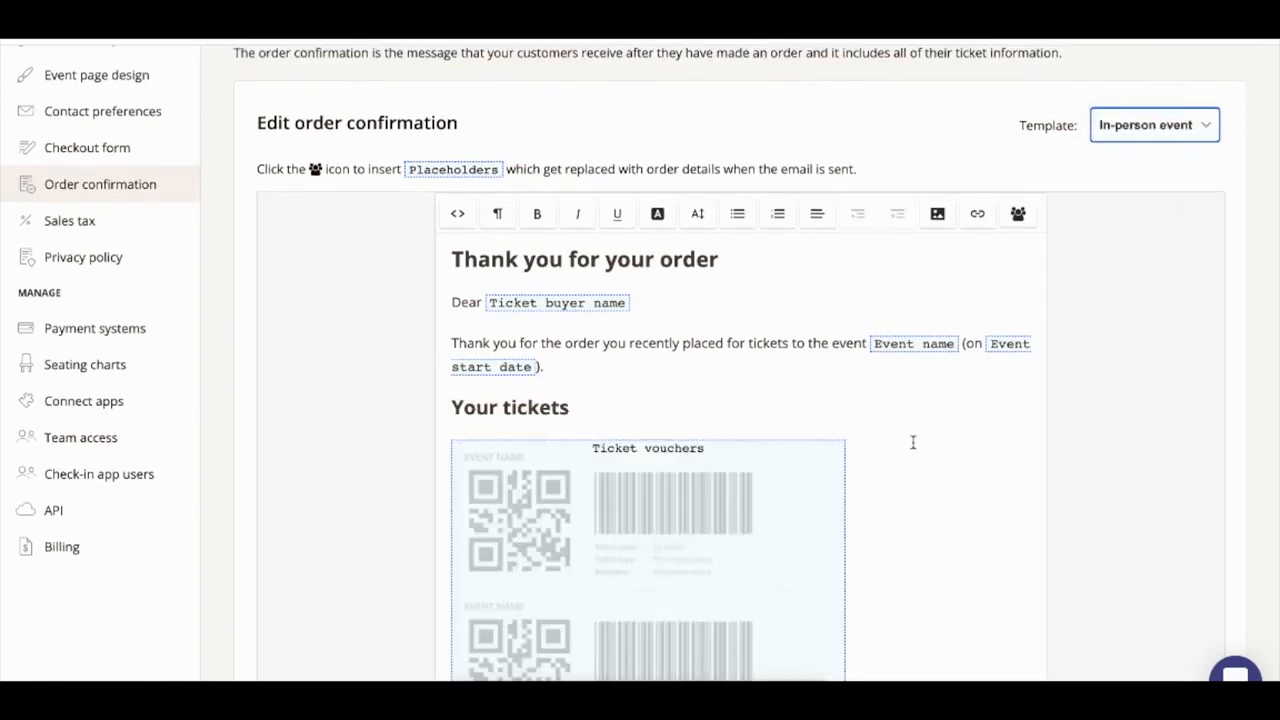
scroll(913, 442, "down", 1)
scroll(913, 442, "down", 2)
scroll(913, 442, "up", 3)
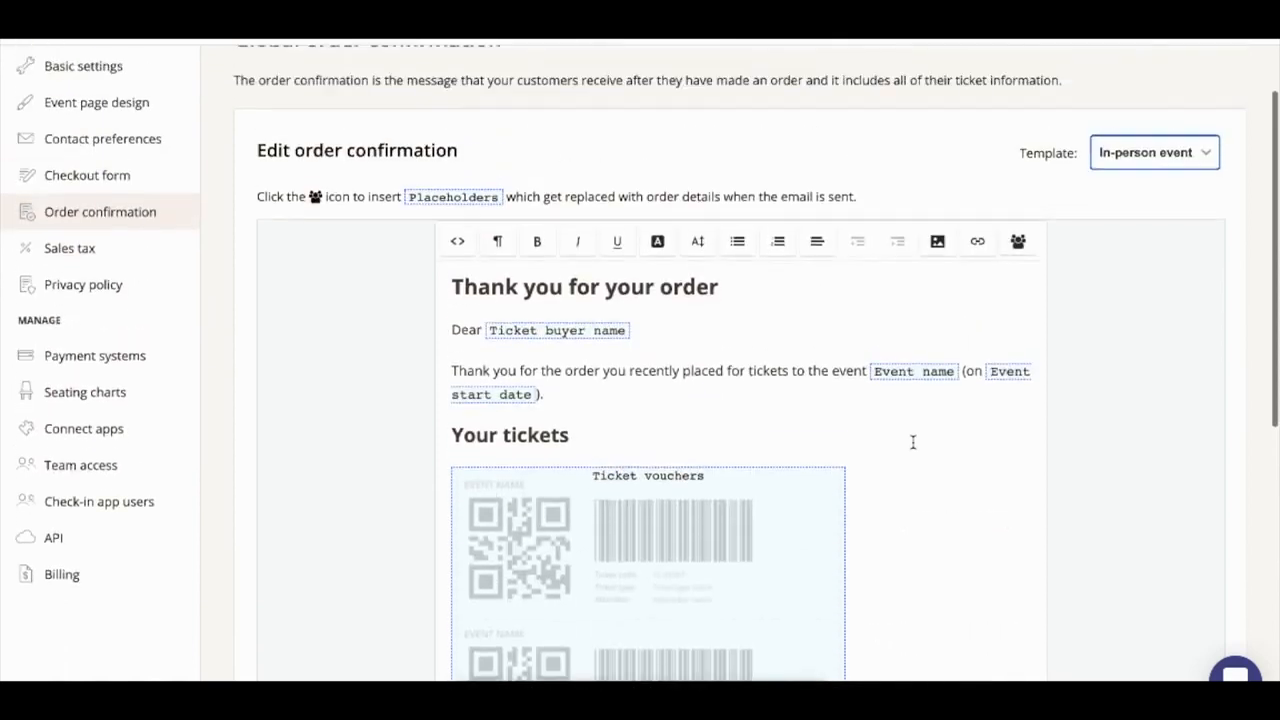
scroll(913, 442, "up", 2)
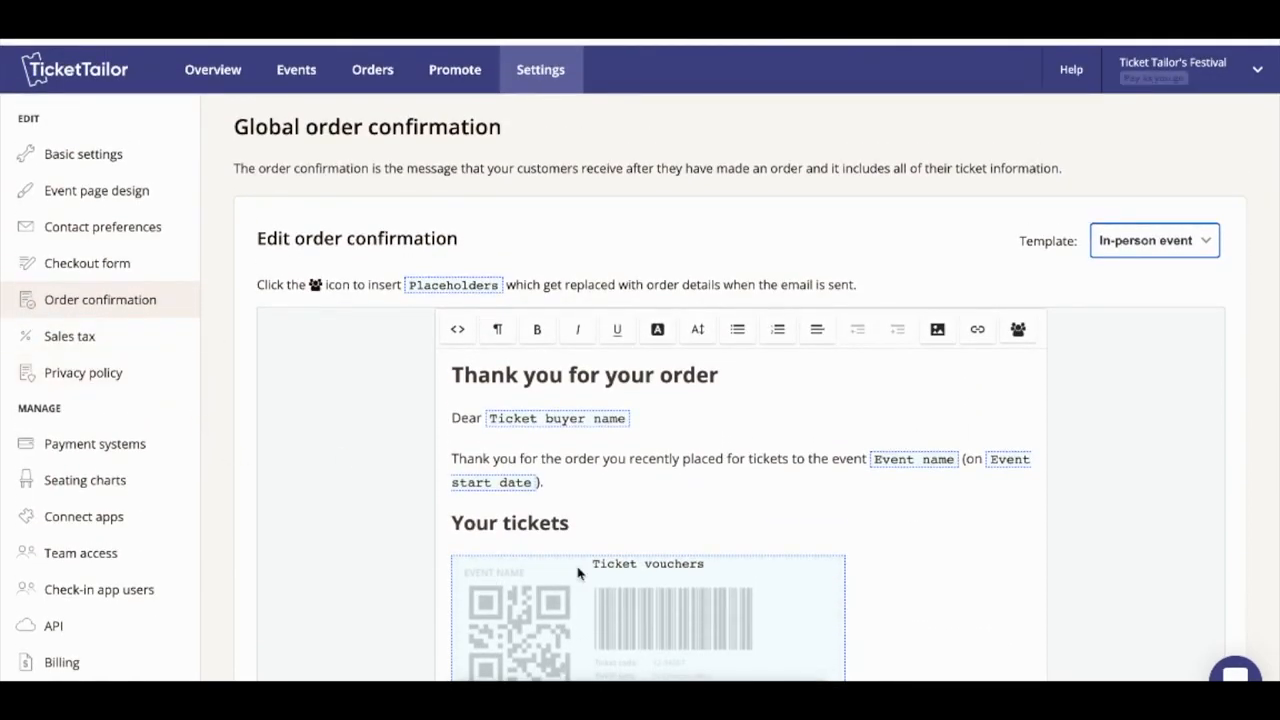
scroll(427, 431, "down", 5)
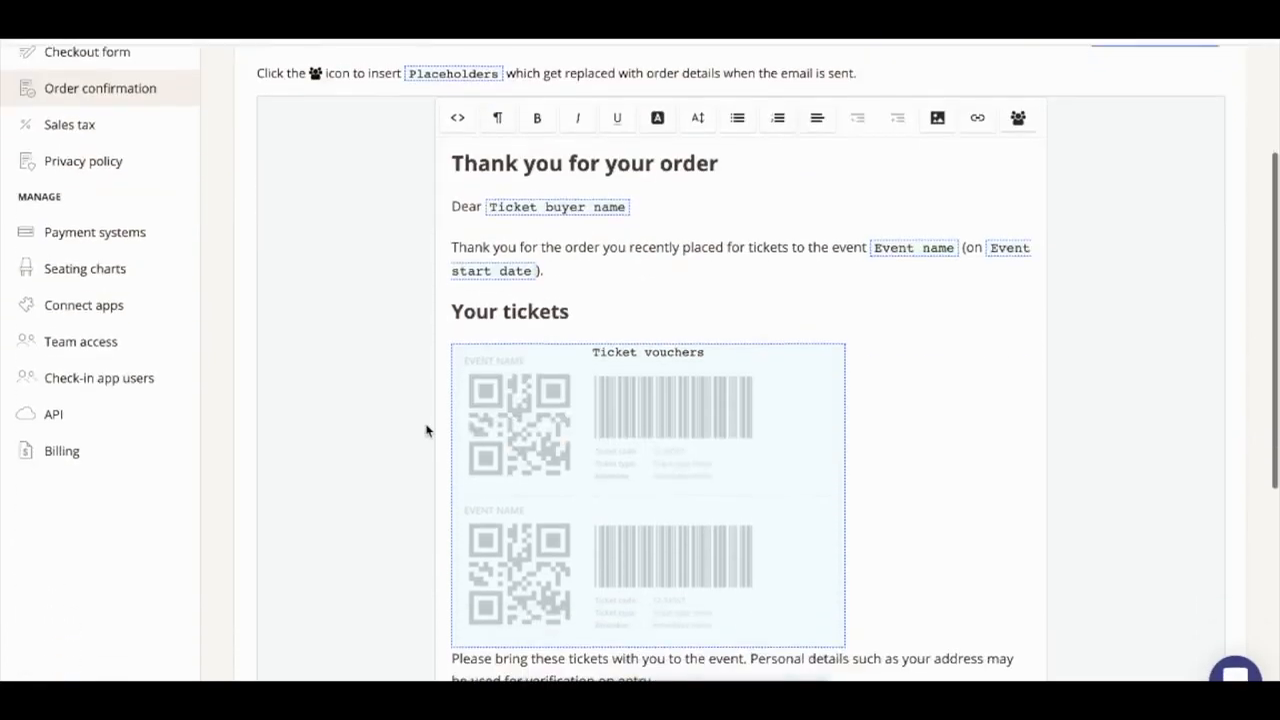
scroll(427, 431, "up", 5)
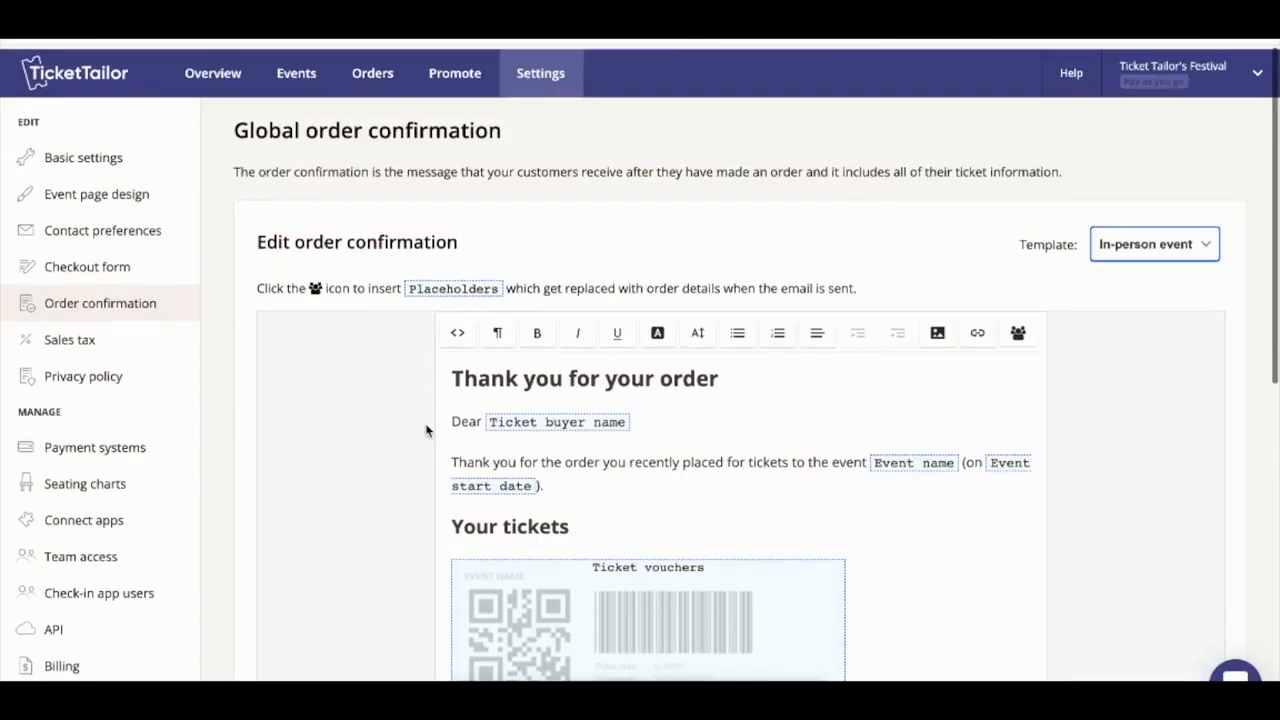
Open the event page design and examine the Event Page preview in place of the Listings Page.
left_click(130, 195)
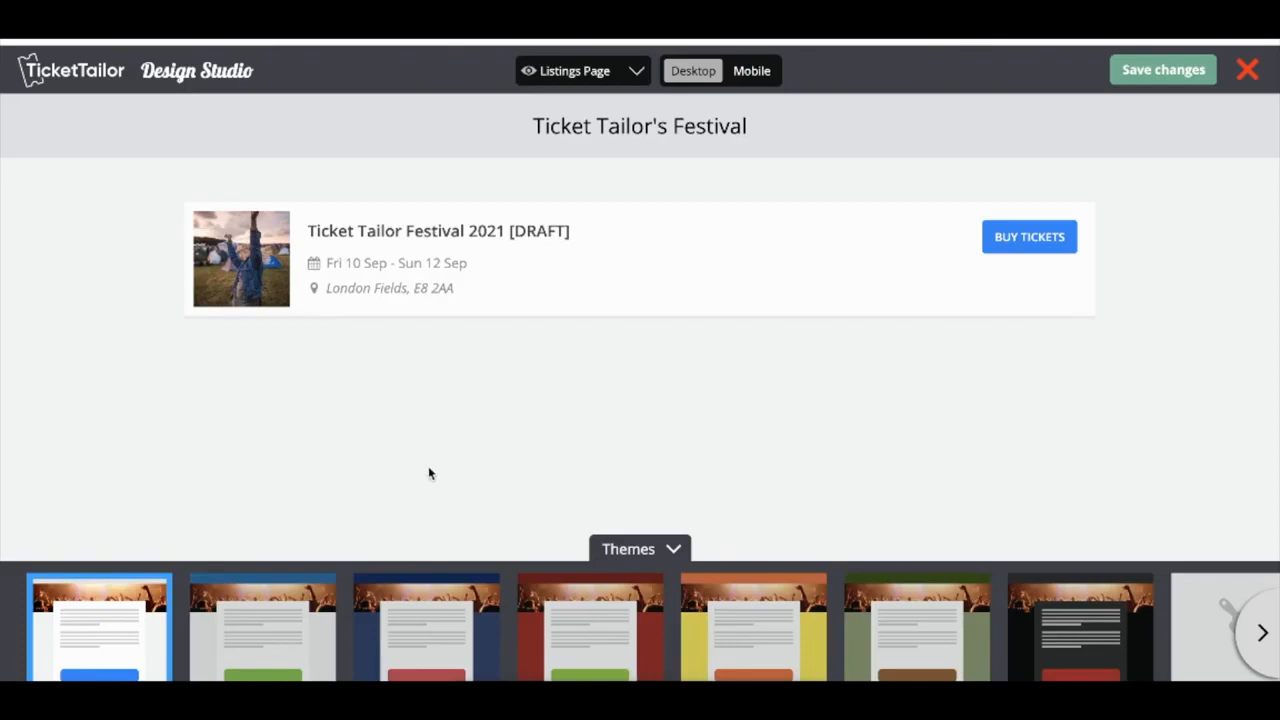
left_click(615, 77)
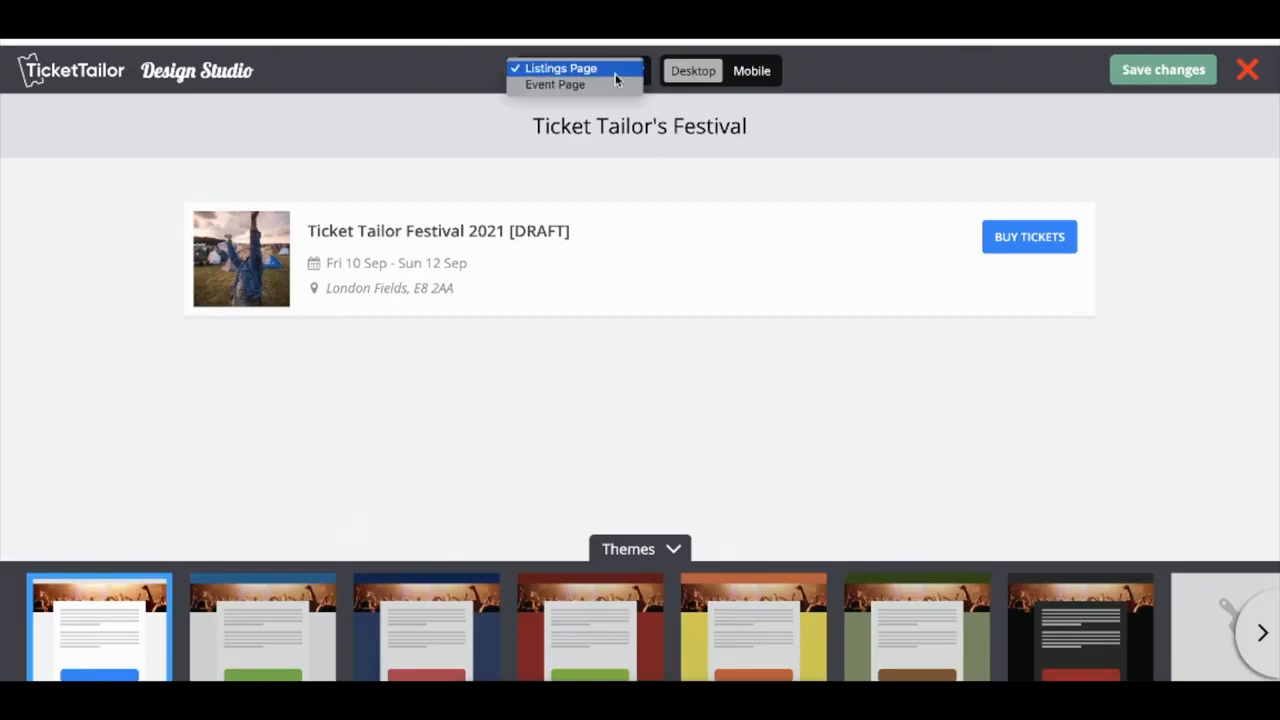
left_click(606, 87)
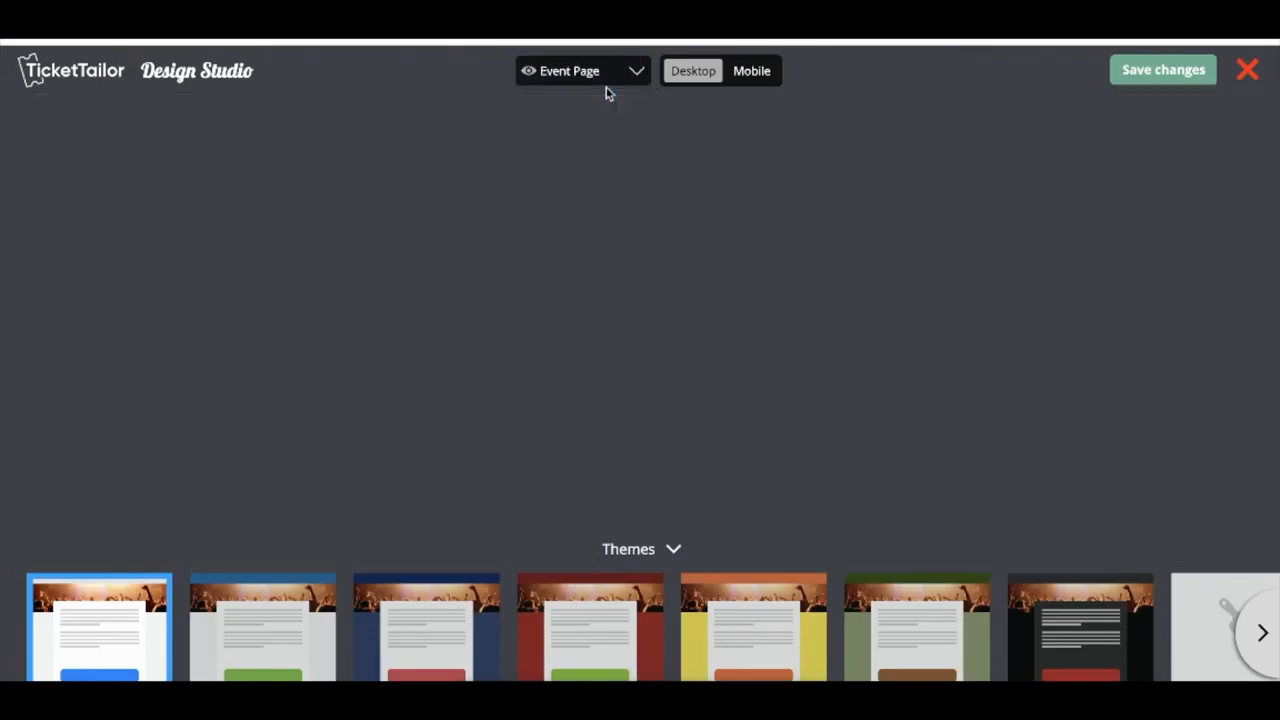
scroll(557, 291, "down", 2)
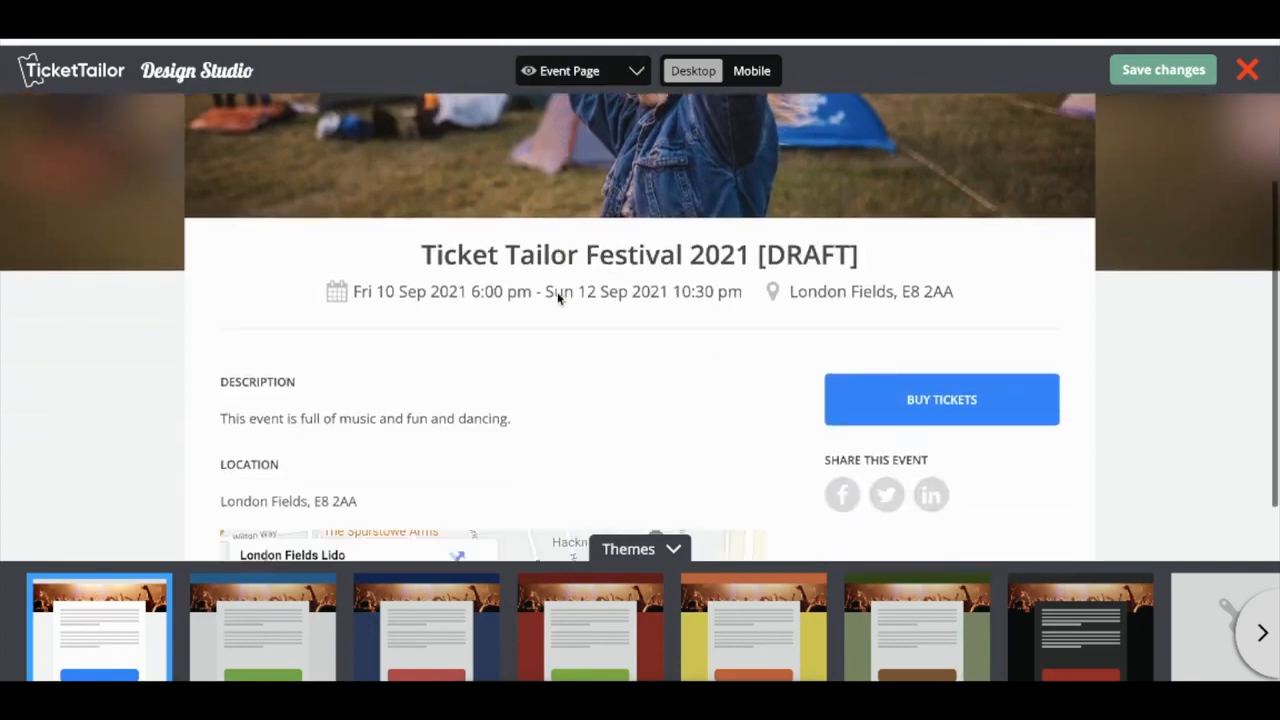
scroll(557, 297, "up", 1)
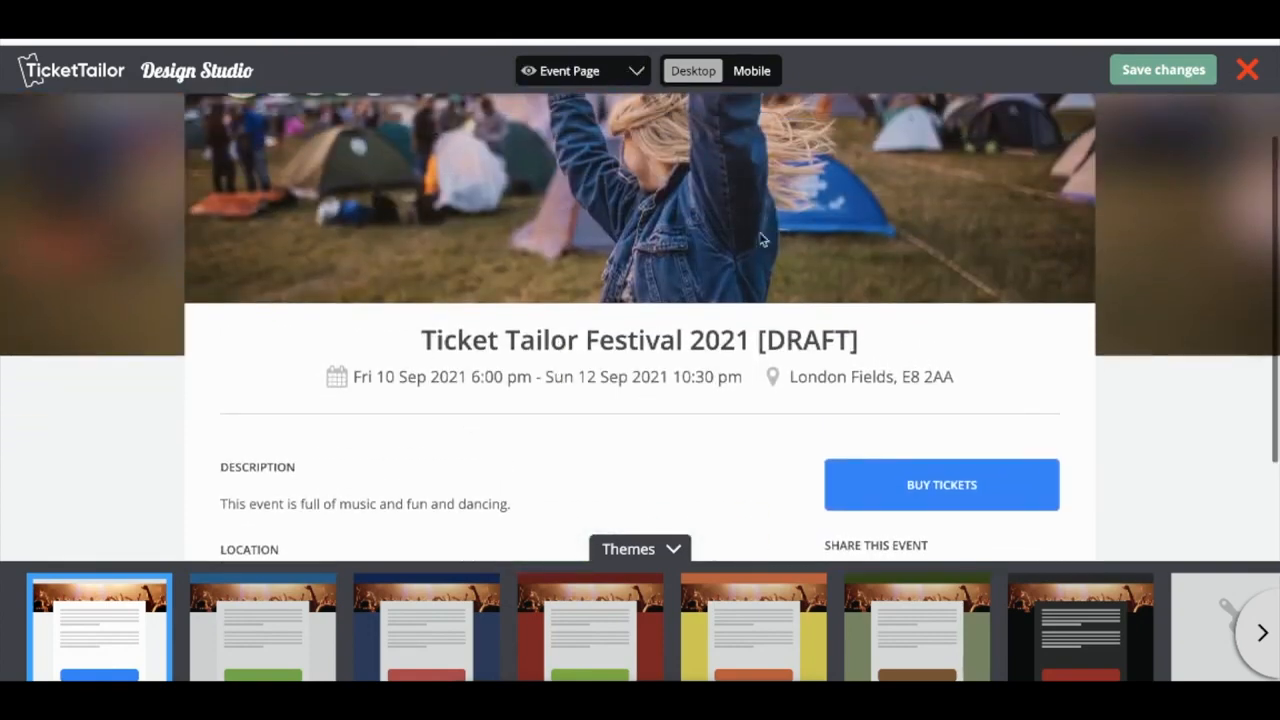
scroll(657, 434, "up", 1)
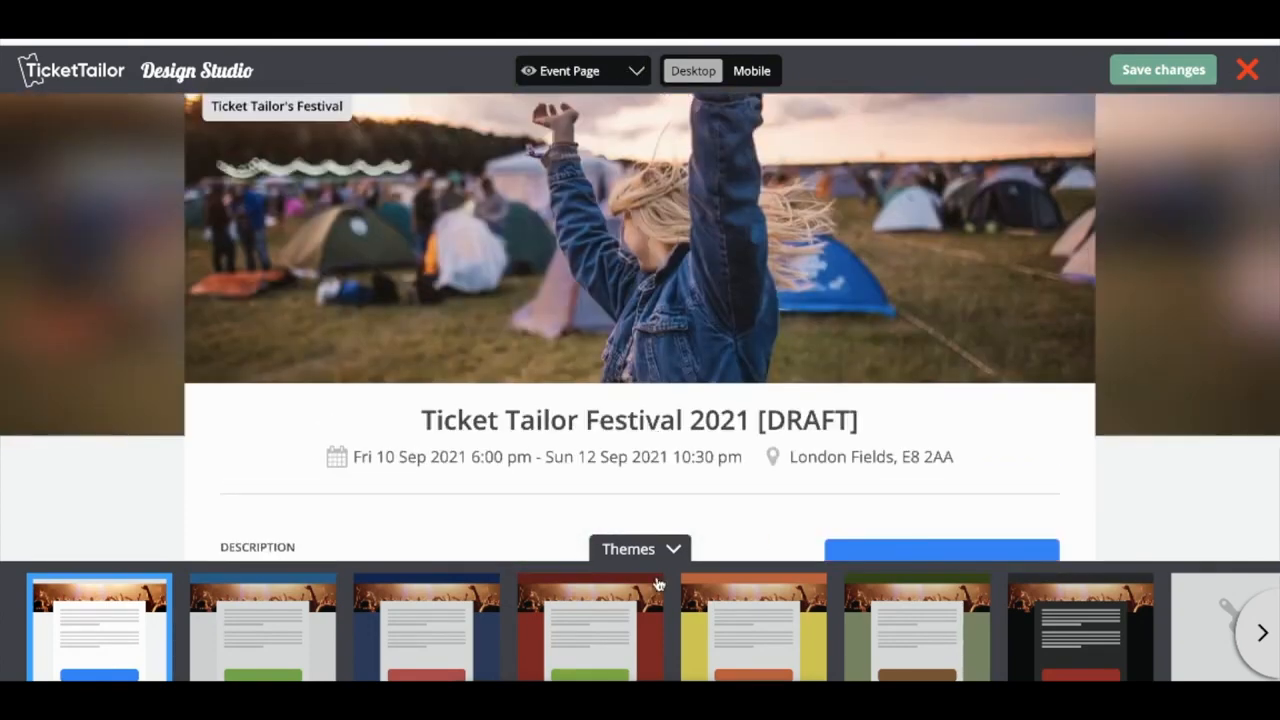
Try the blue-and-green, navy, red and yellow preset themes on the event page.
left_click(273, 655)
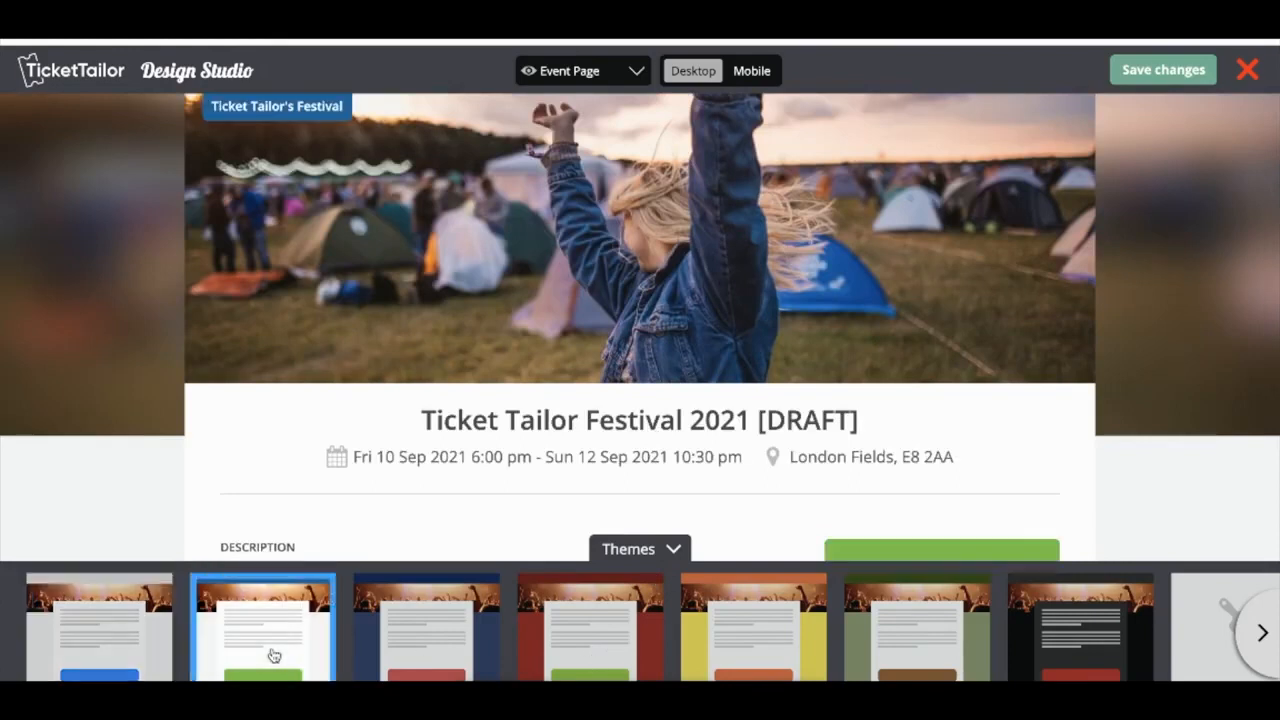
left_click(438, 640)
left_click(575, 627)
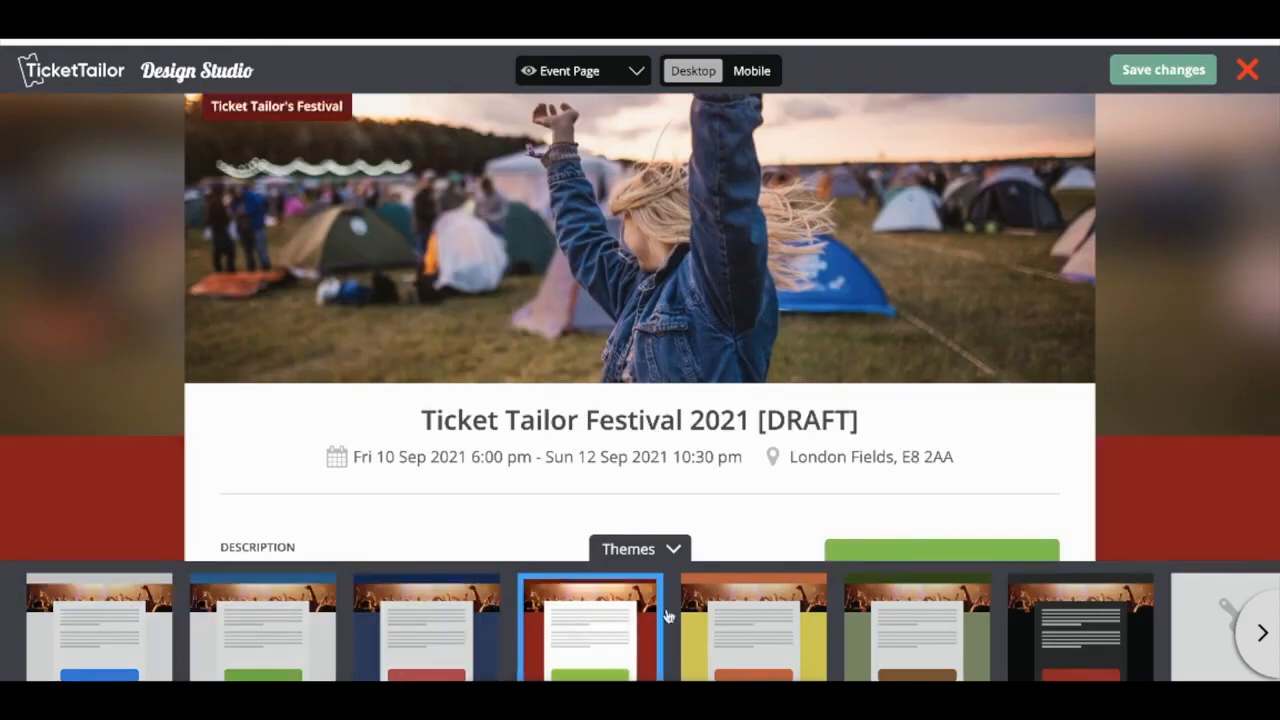
left_click(762, 631)
Customise the theme with header and button colour #B2CEC9, page colour #FBF7F4, background #F5EAE1, page text #8D8280 and Libre Baskerville font.
left_click(1201, 658)
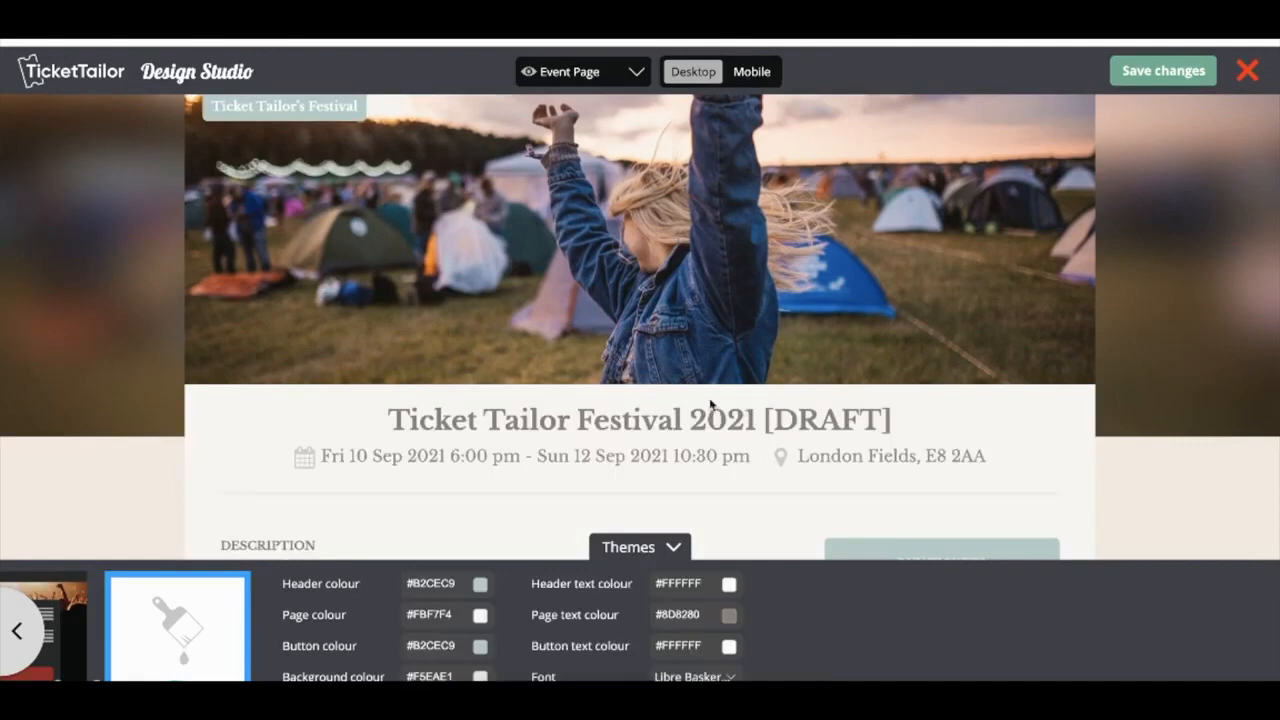
scroll(711, 404, "down", 5)
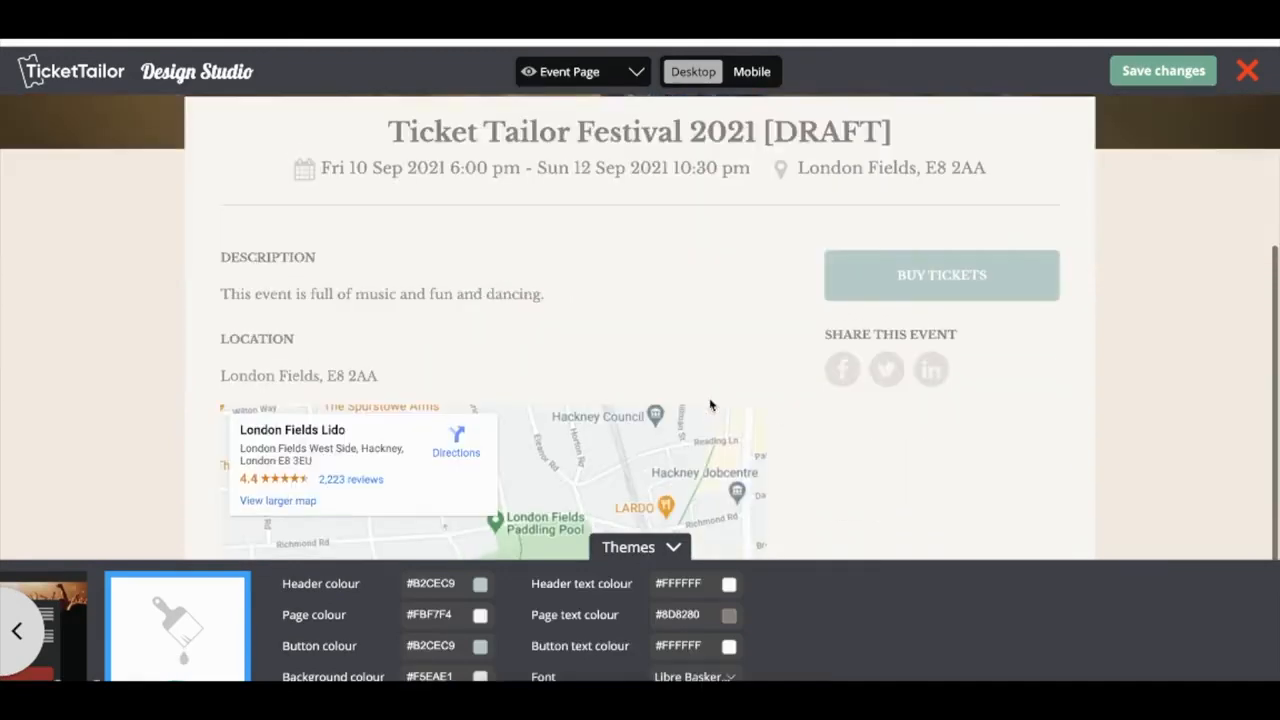
scroll(1001, 420, "up", 6)
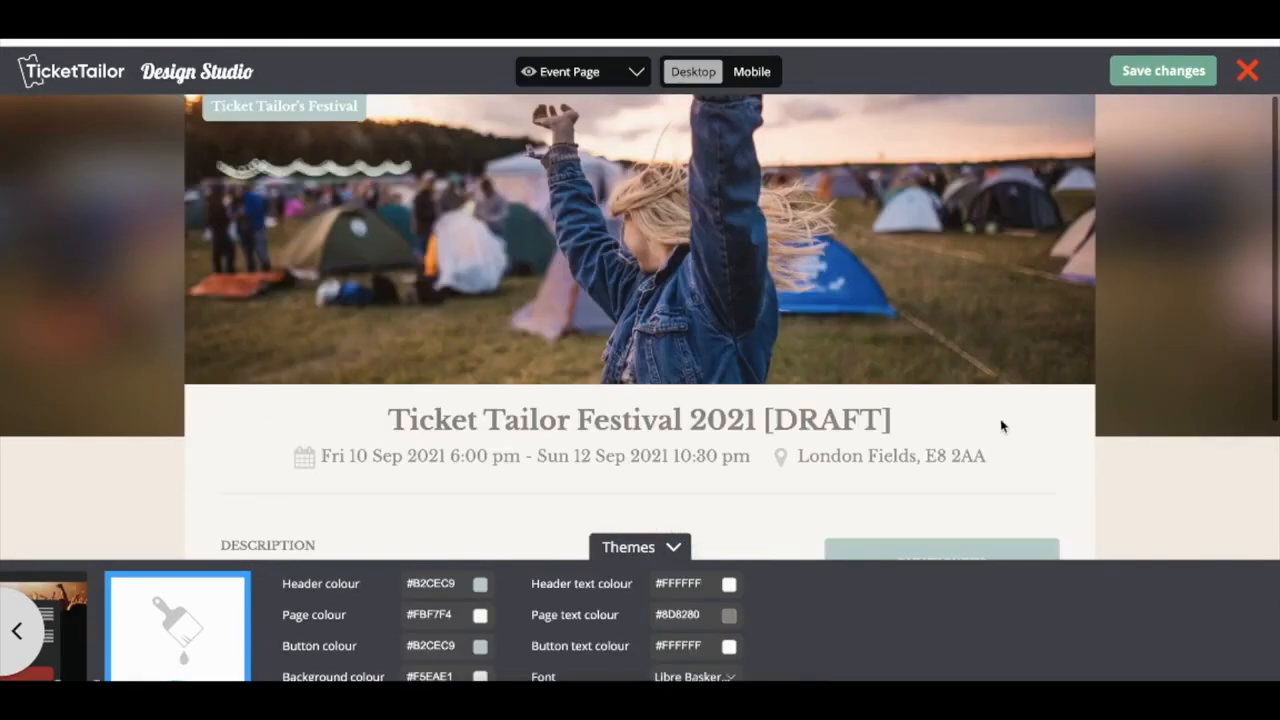
scroll(1001, 420, "down", 2)
scroll(1000, 419, "down", 2)
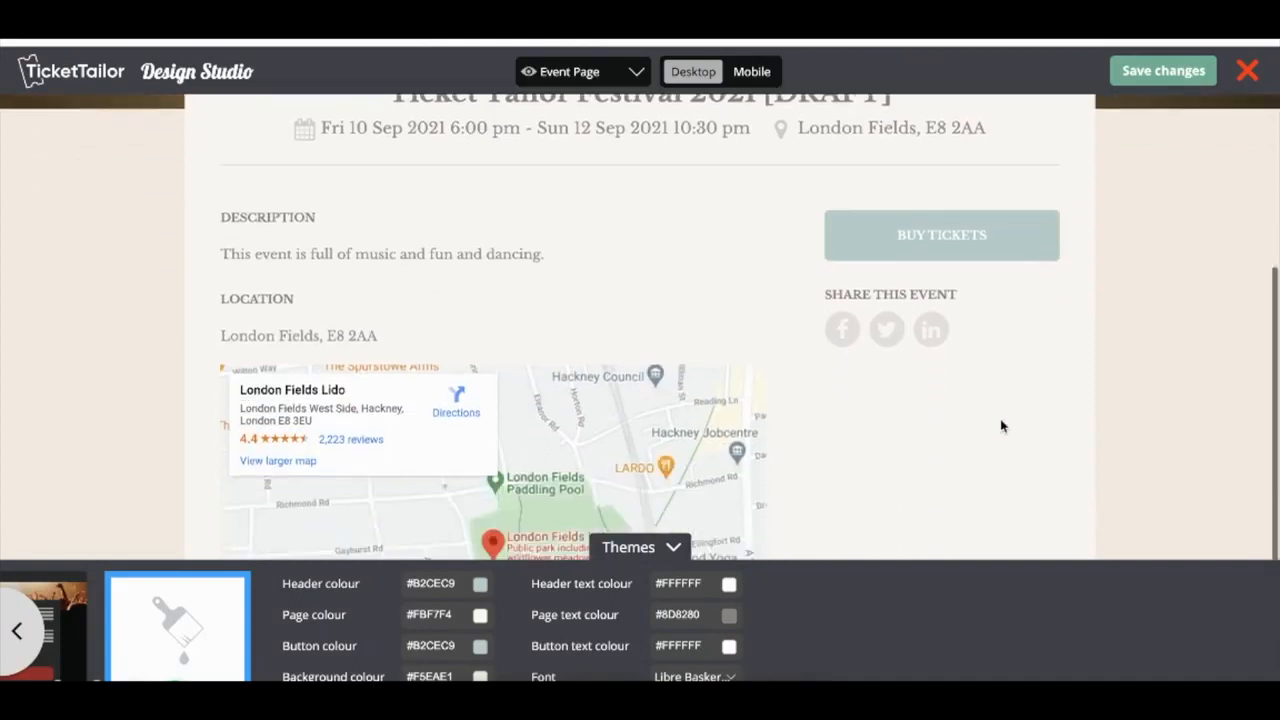
scroll(1000, 419, "up", 2)
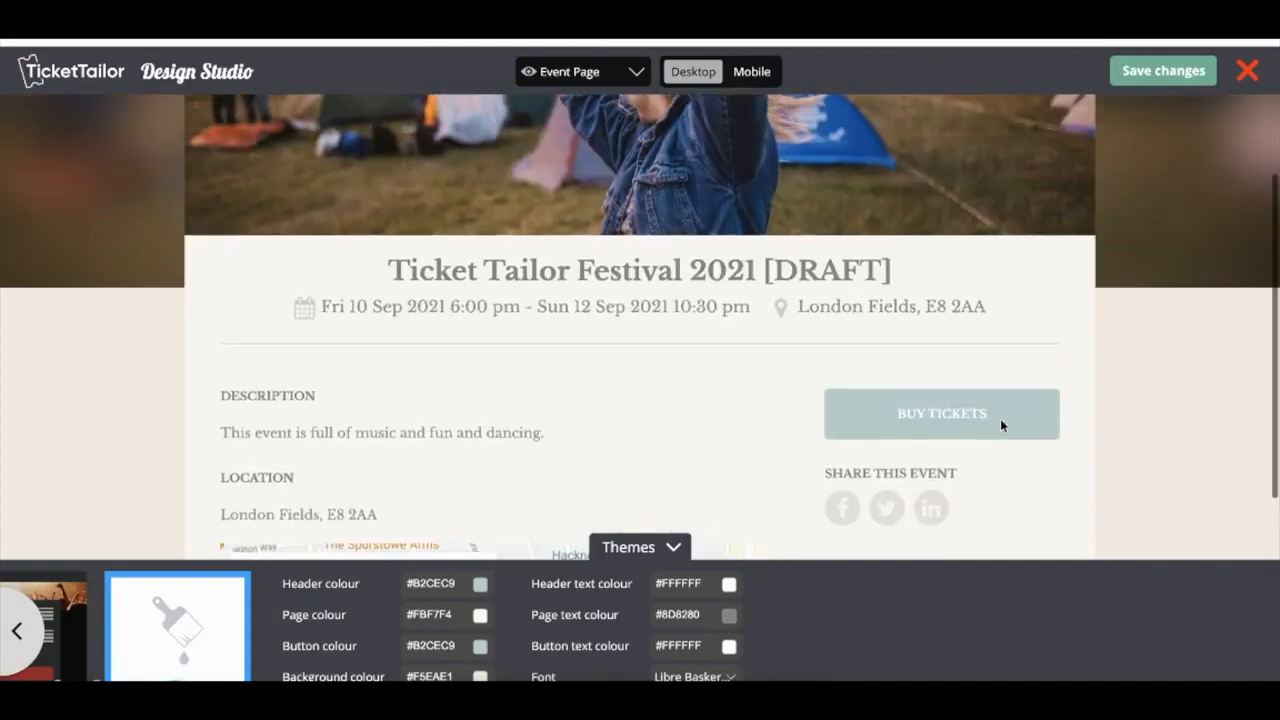
Preview the event page design in the mobile layout, checking its header, description and location map.
left_click(758, 73)
scroll(714, 369, "up", 3)
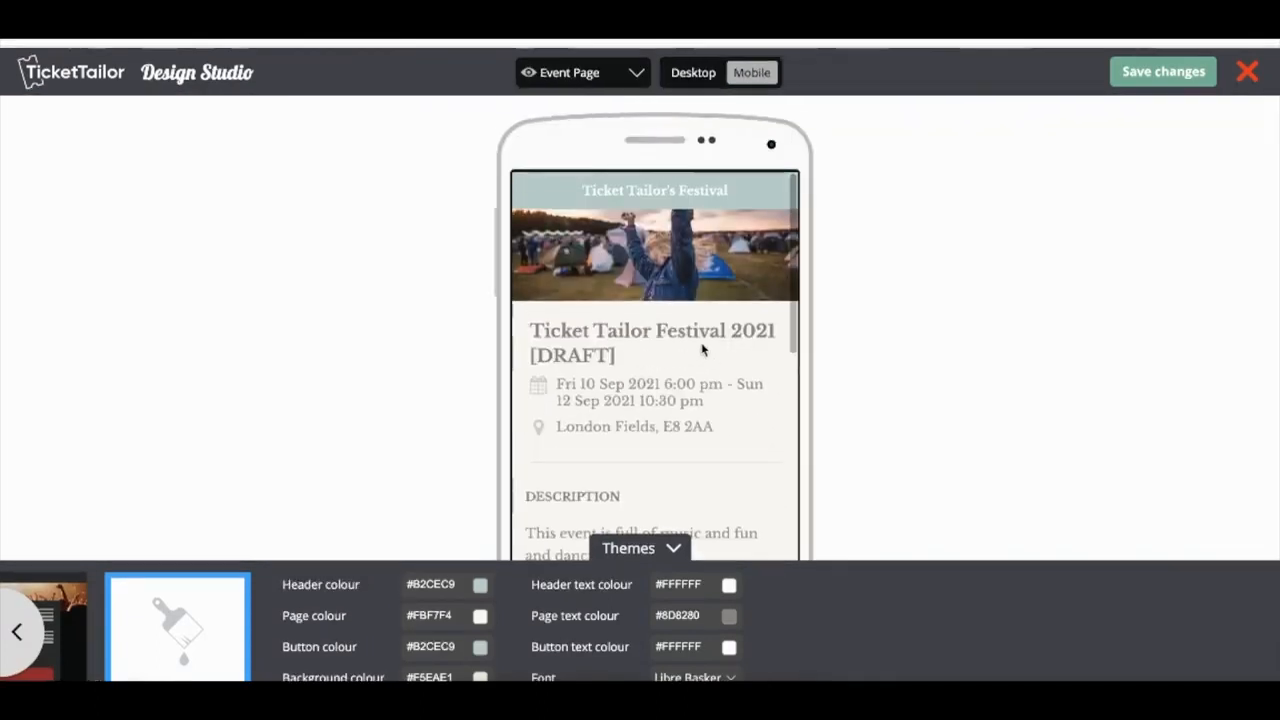
scroll(715, 464, "down", 4)
scroll(715, 464, "down", 5)
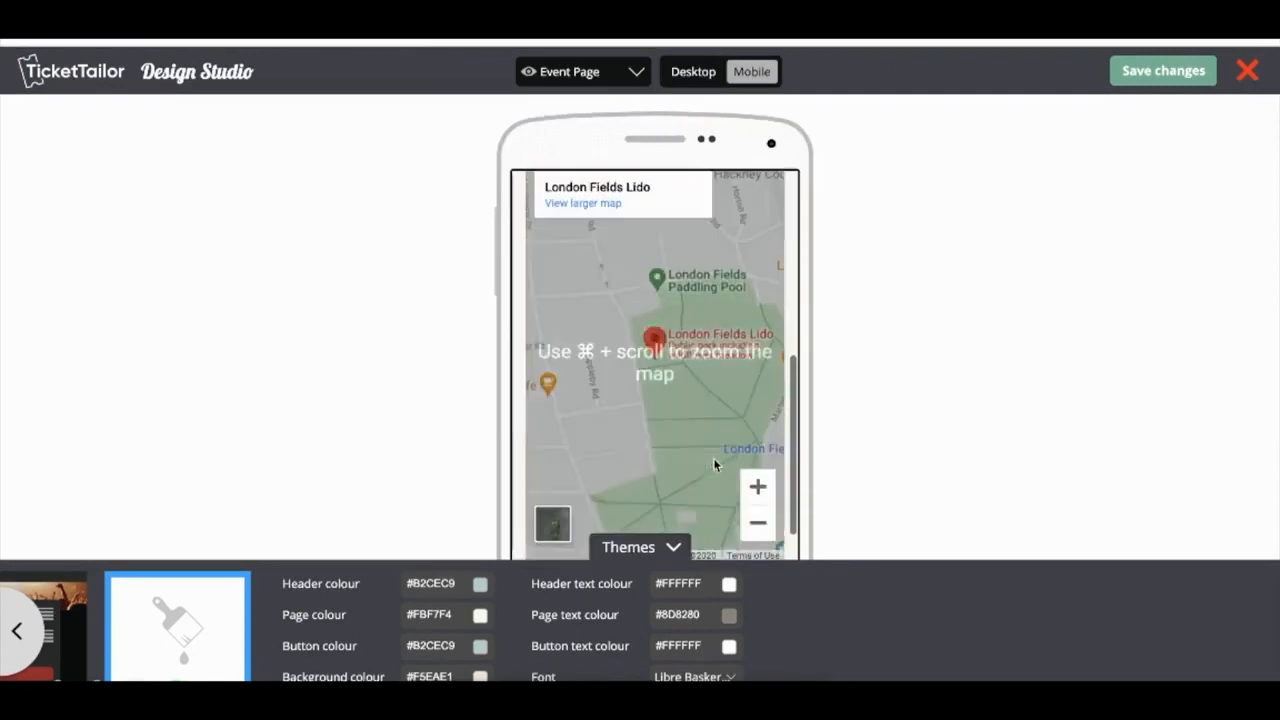
scroll(715, 464, "up", 8)
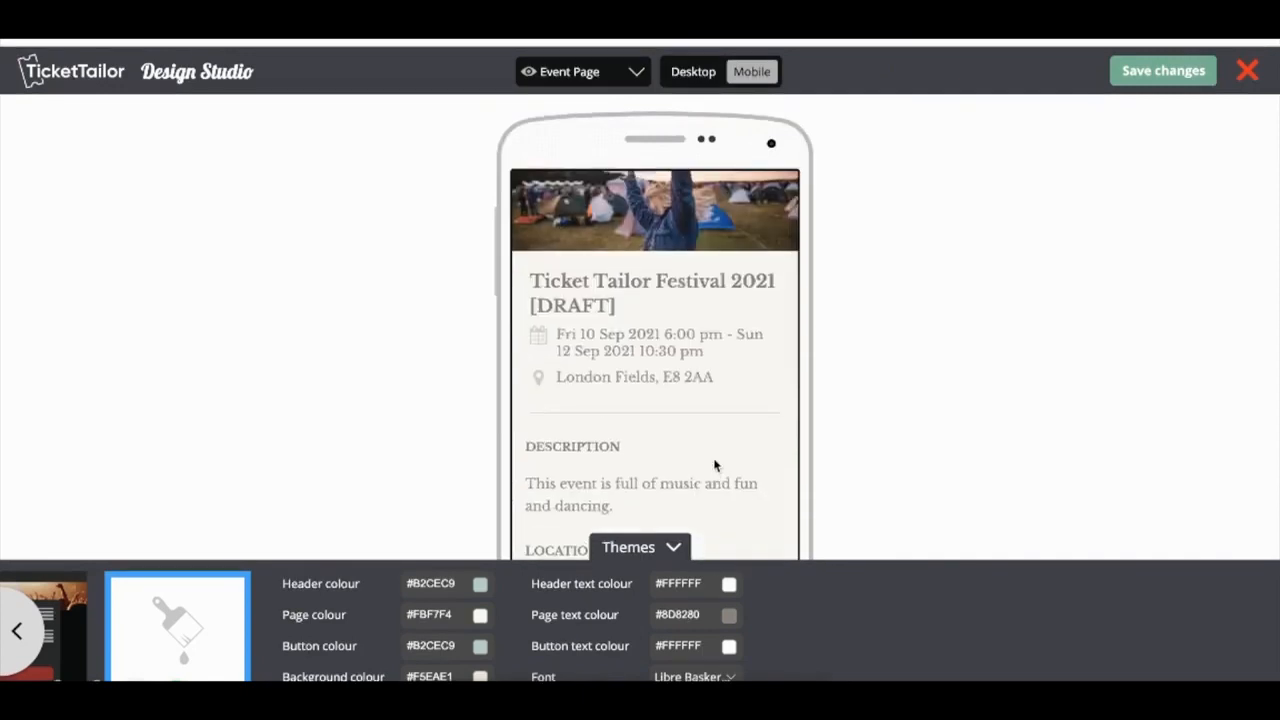
Return the preview to the desktop layout, save the design changes and close Design Studio.
left_click(684, 75)
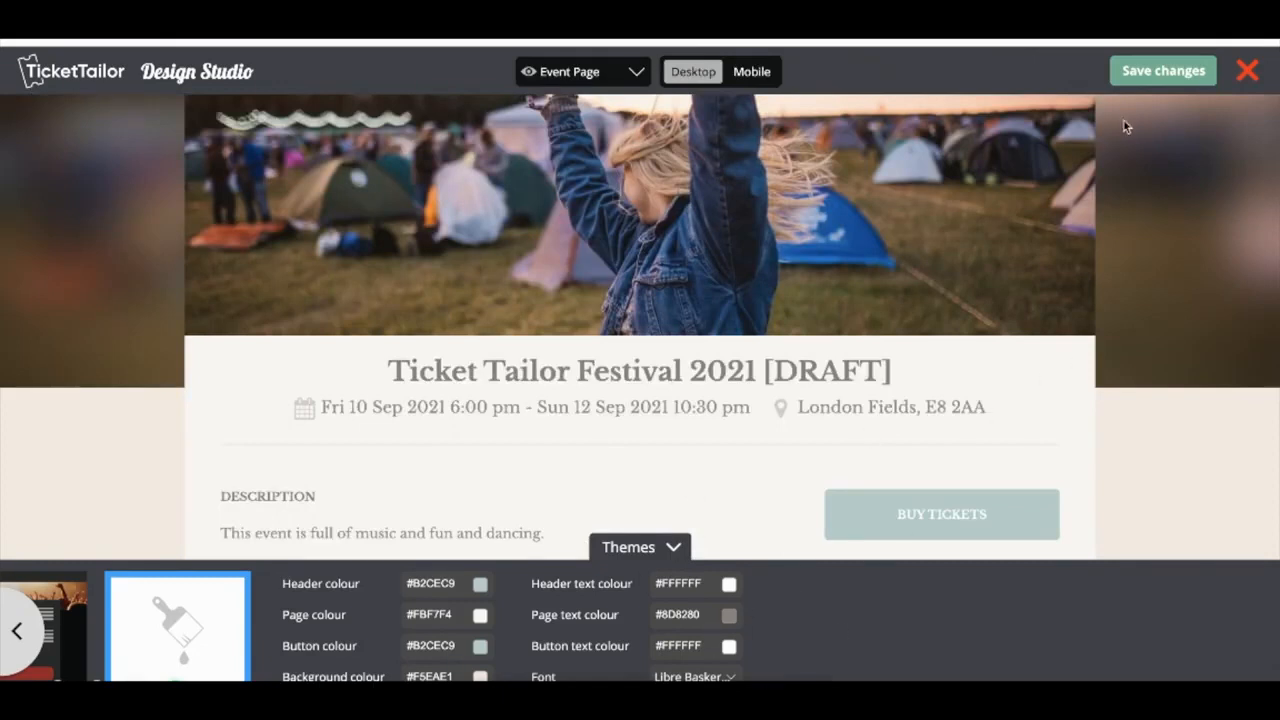
left_click(1170, 71)
left_click(1249, 72)
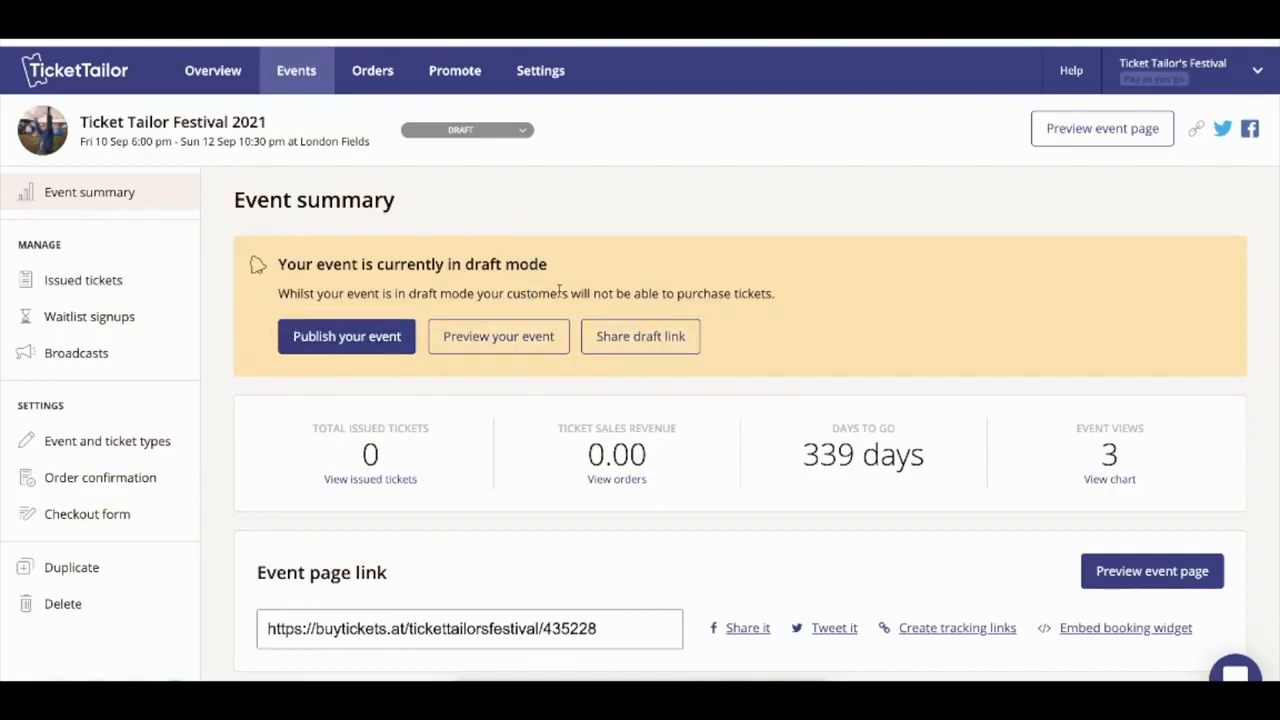
Preview the draft event page with the saved design, open its ticket purchase view, and return to the event summary.
left_click(504, 345)
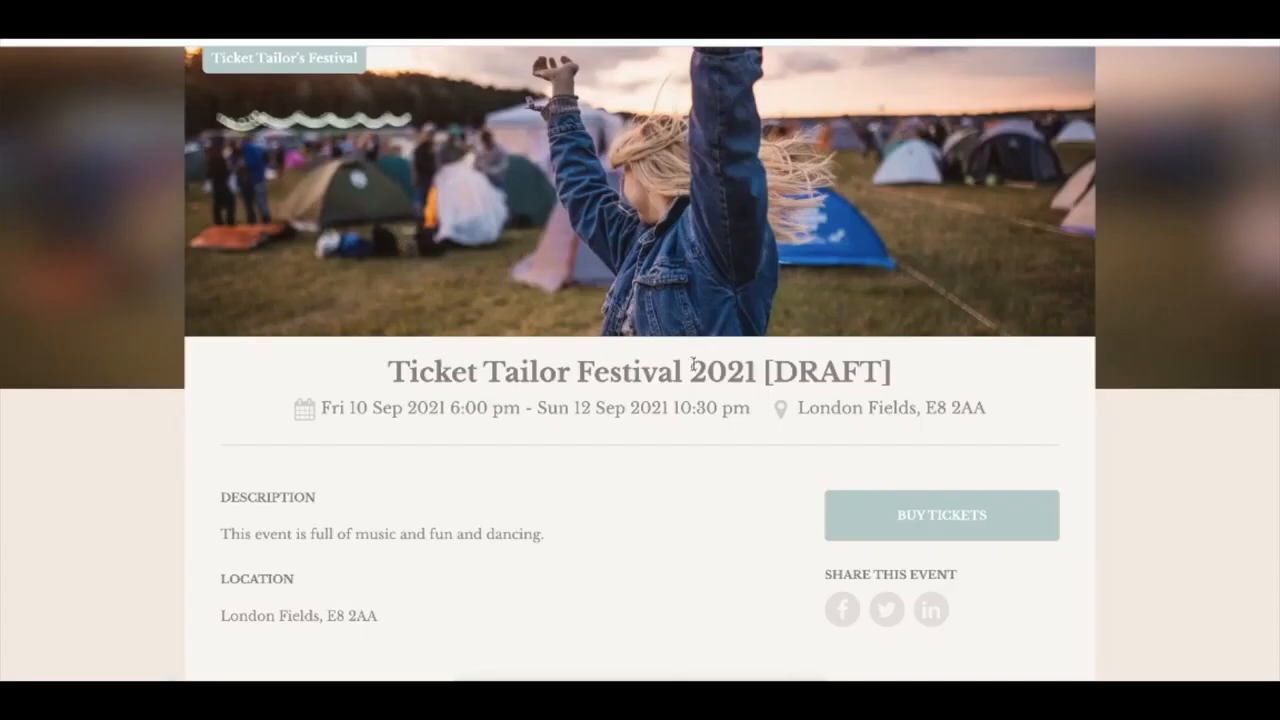
scroll(697, 366, "down", 3)
scroll(697, 366, "up", 1)
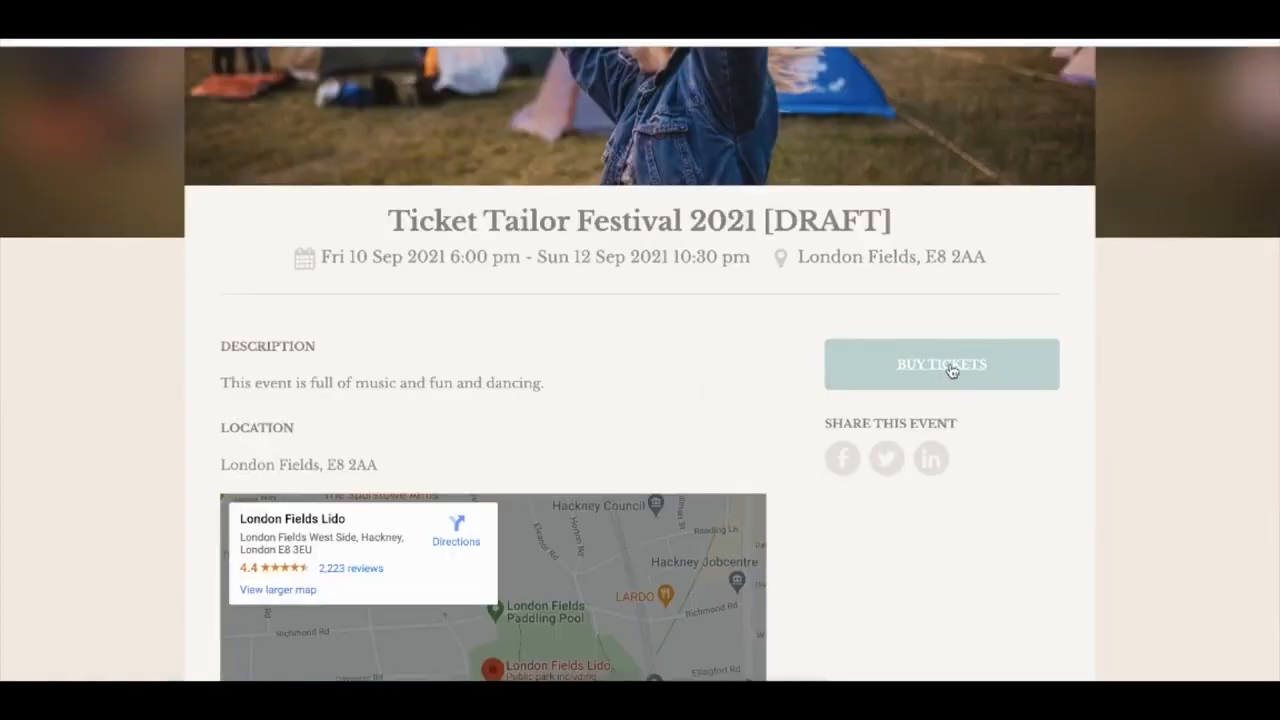
left_click(955, 364)
scroll(666, 406, "down", 3)
scroll(666, 406, "up", 3)
left_click(1025, 94)
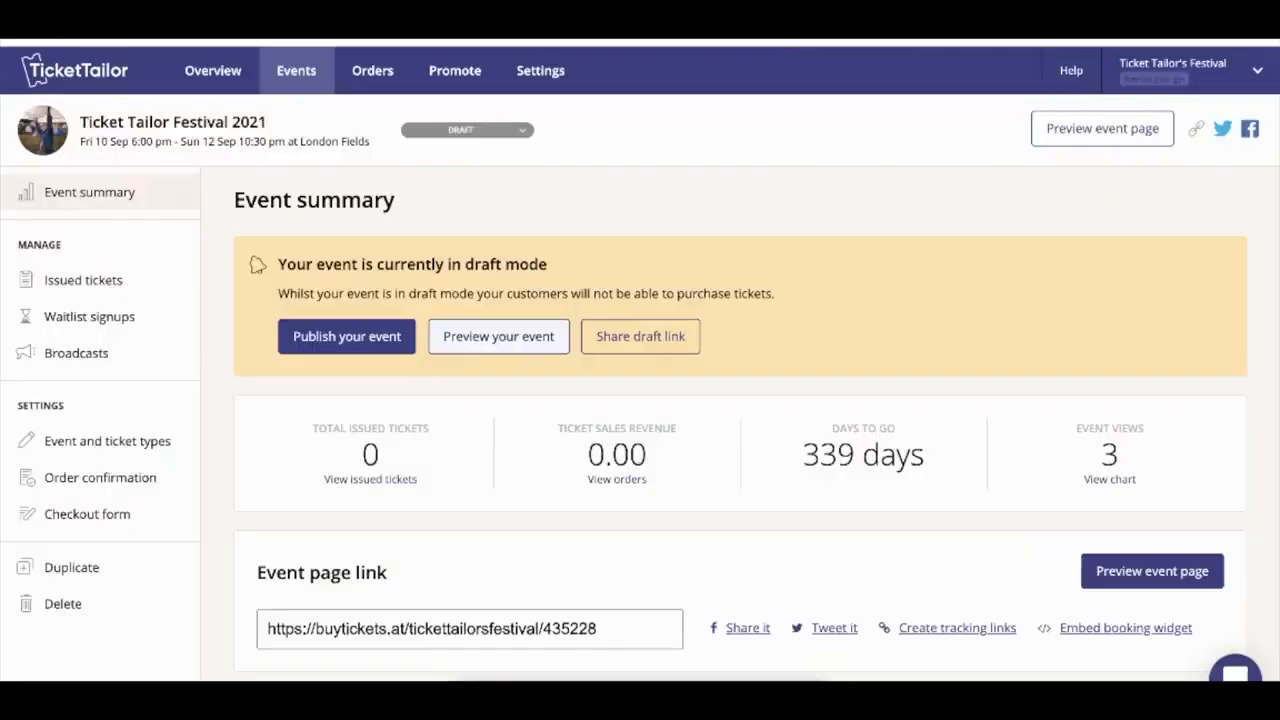
Publish the Ticket Tailor Festival 2021 event and review its event summary.
left_click(358, 343)
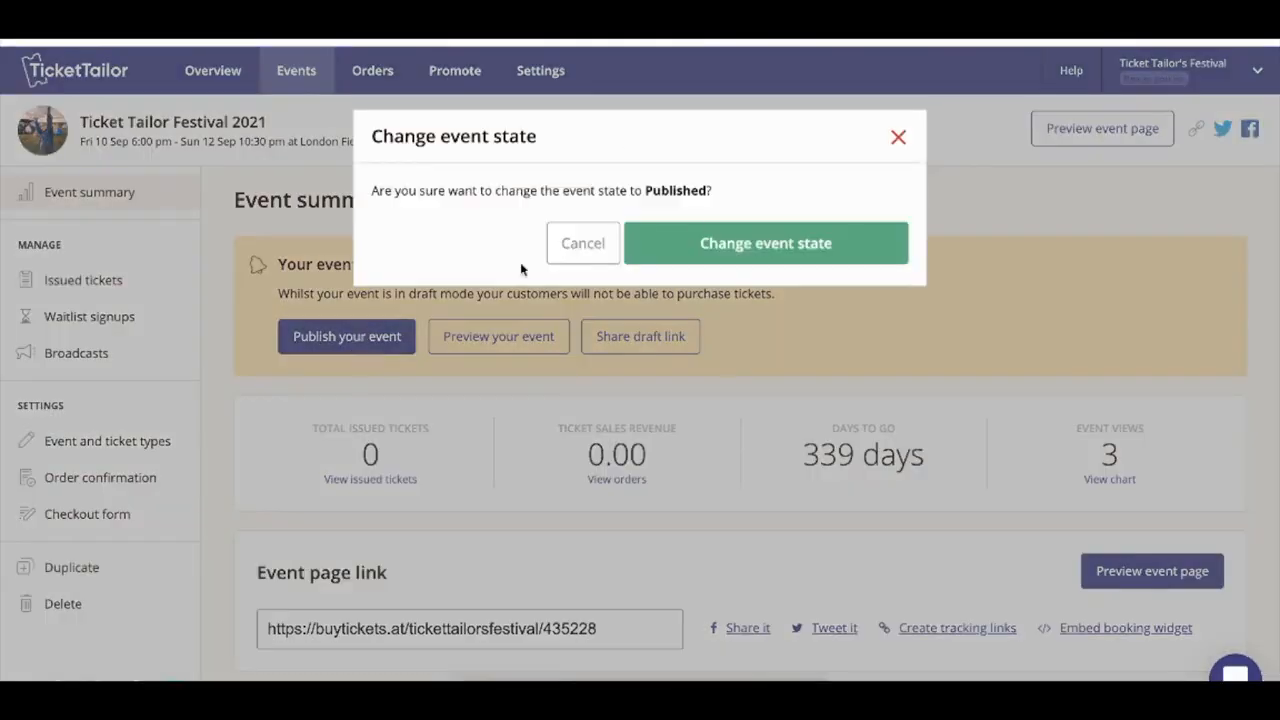
left_click(785, 255)
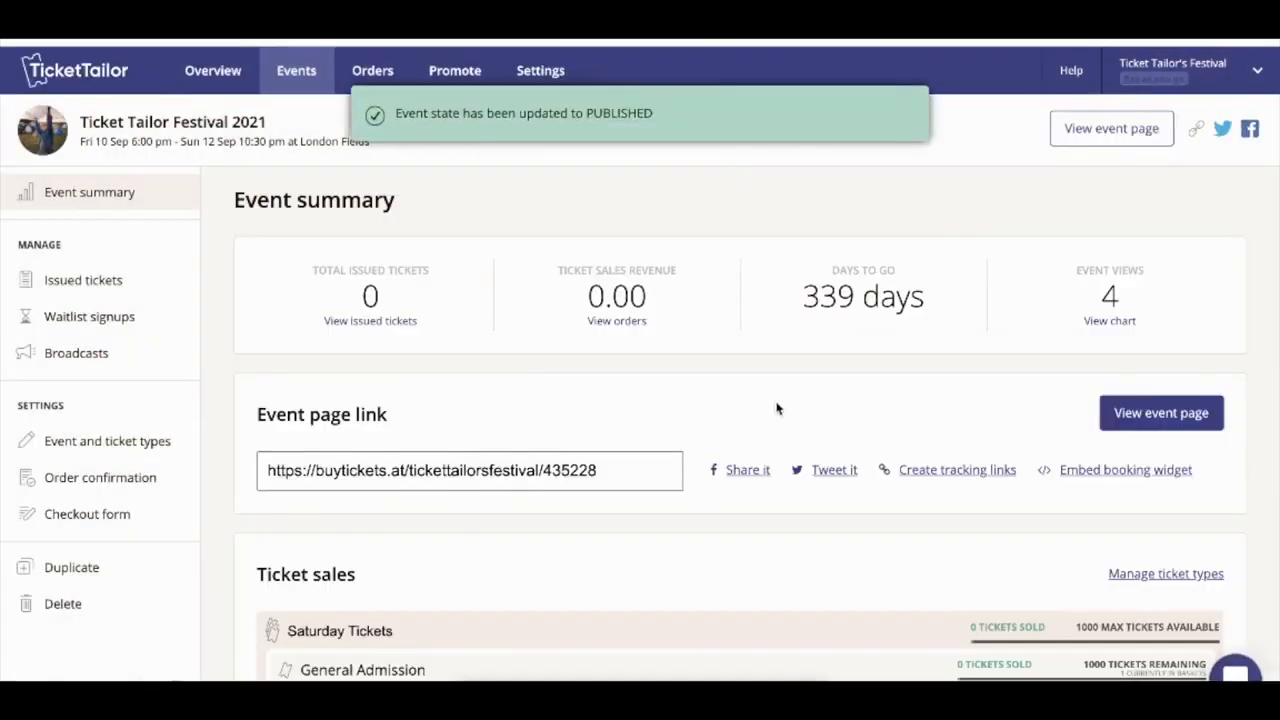
scroll(777, 408, "down", 2)
scroll(777, 408, "down", 10)
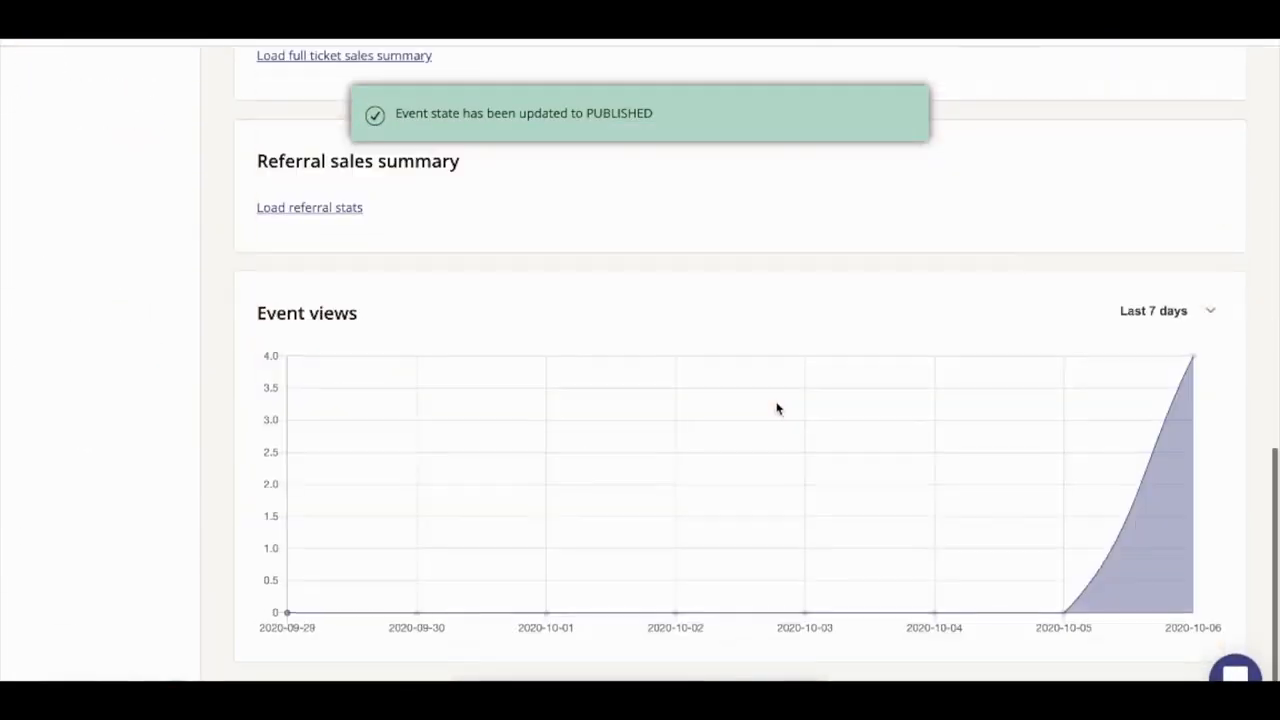
scroll(777, 408, "up", 8)
scroll(777, 408, "up", 5)
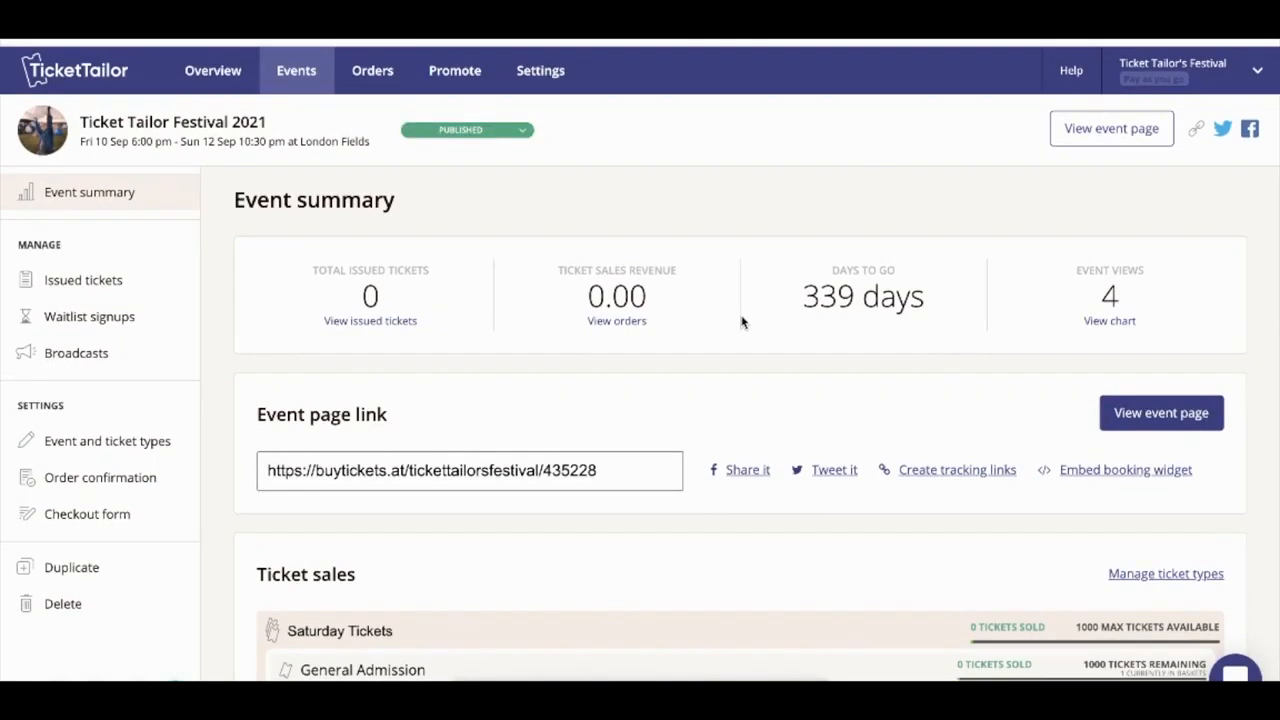
scroll(629, 438, "down", 1)
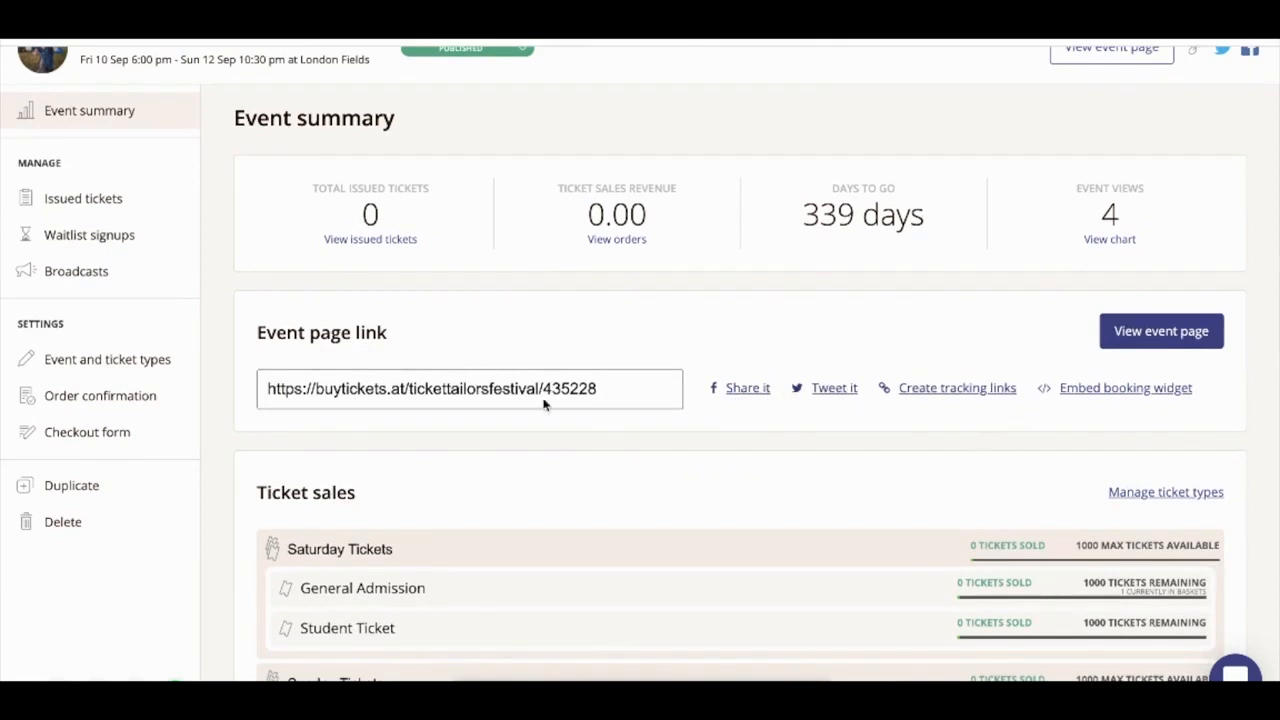
scroll(474, 371, "up", 1)
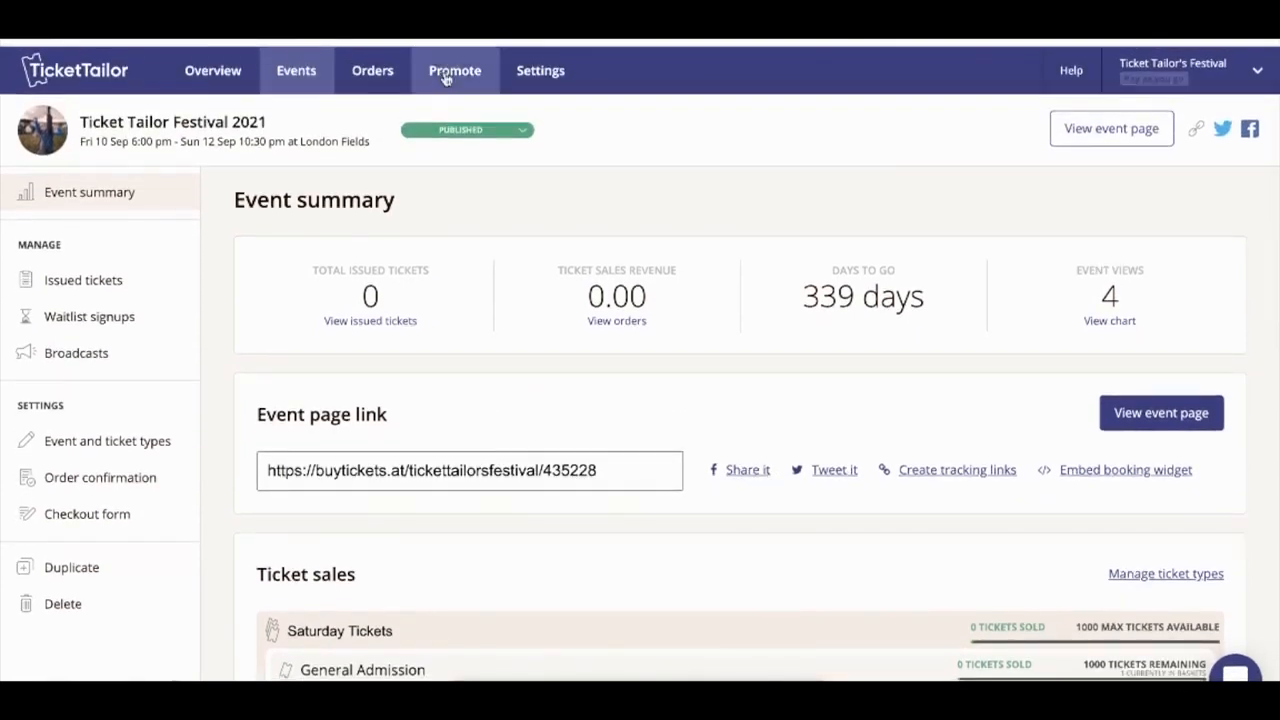
Open the promotional buttons and links, choose Ticket Tailor Festival 2021 for the event link, and check the referral tag field without entering a tag.
left_click(446, 75)
scroll(661, 383, "down", 1)
left_click(1162, 147)
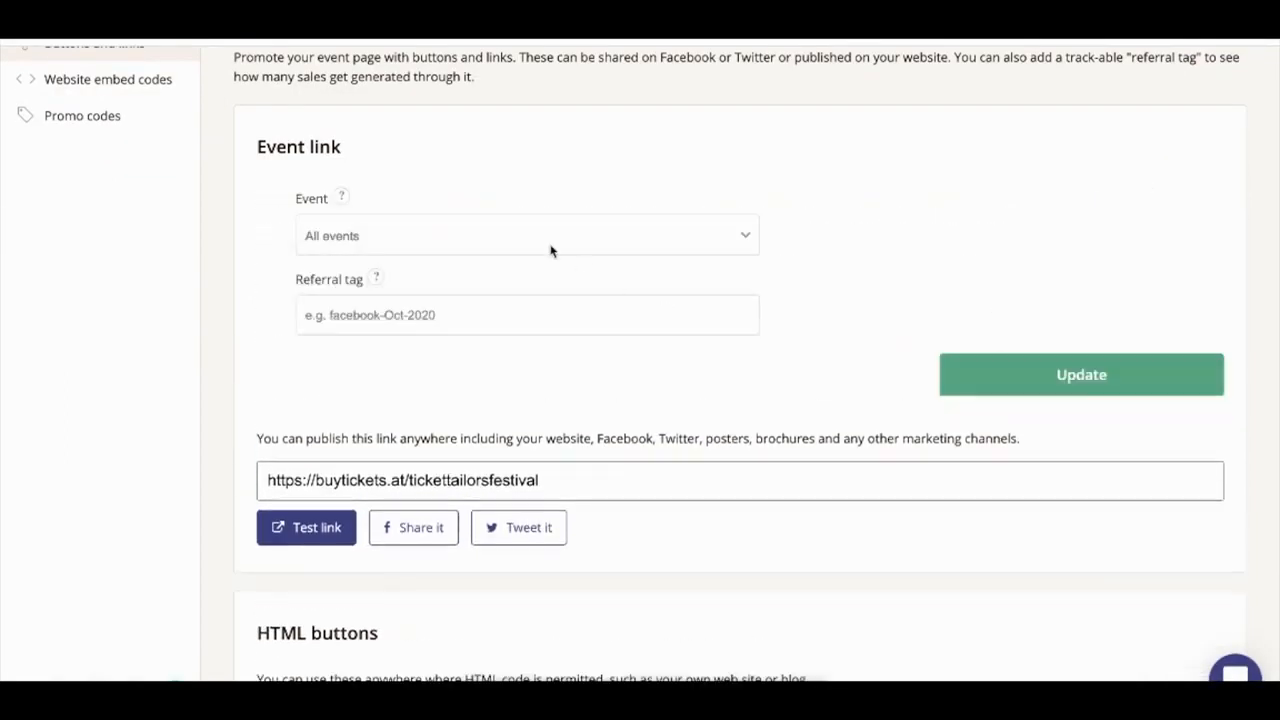
left_click(508, 247)
left_click(509, 251)
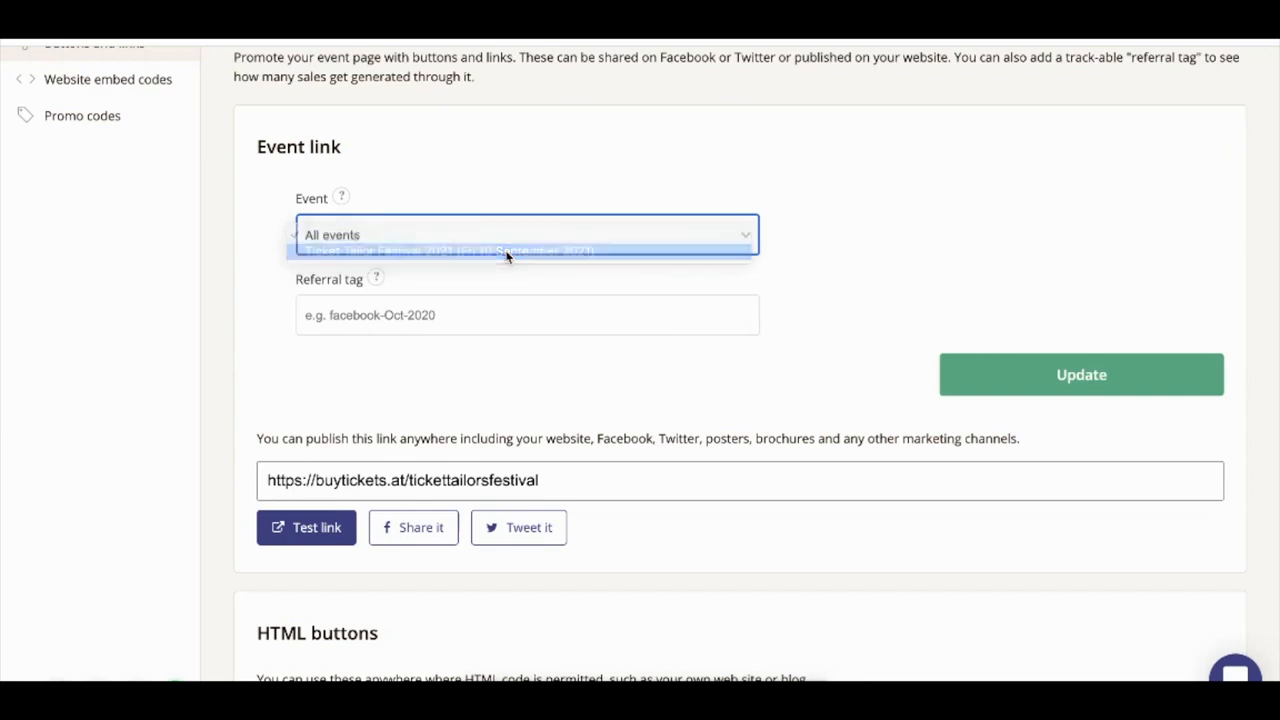
left_click(509, 315)
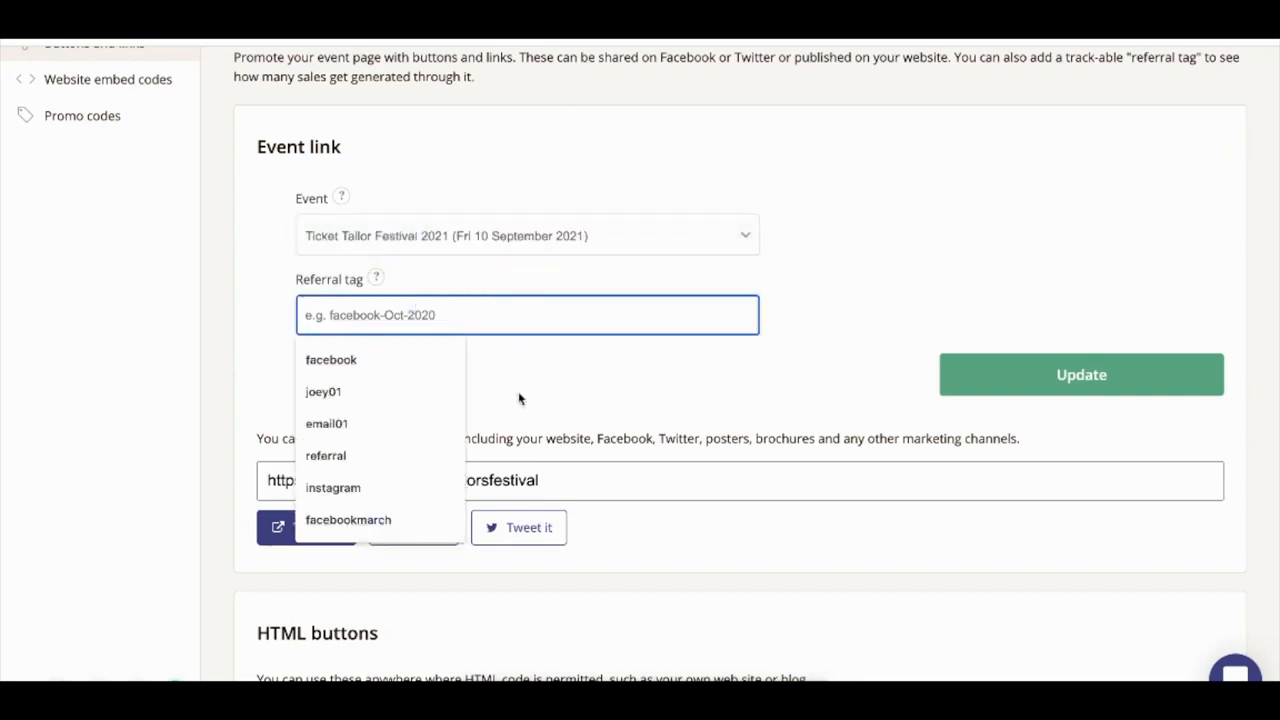
left_click(484, 373)
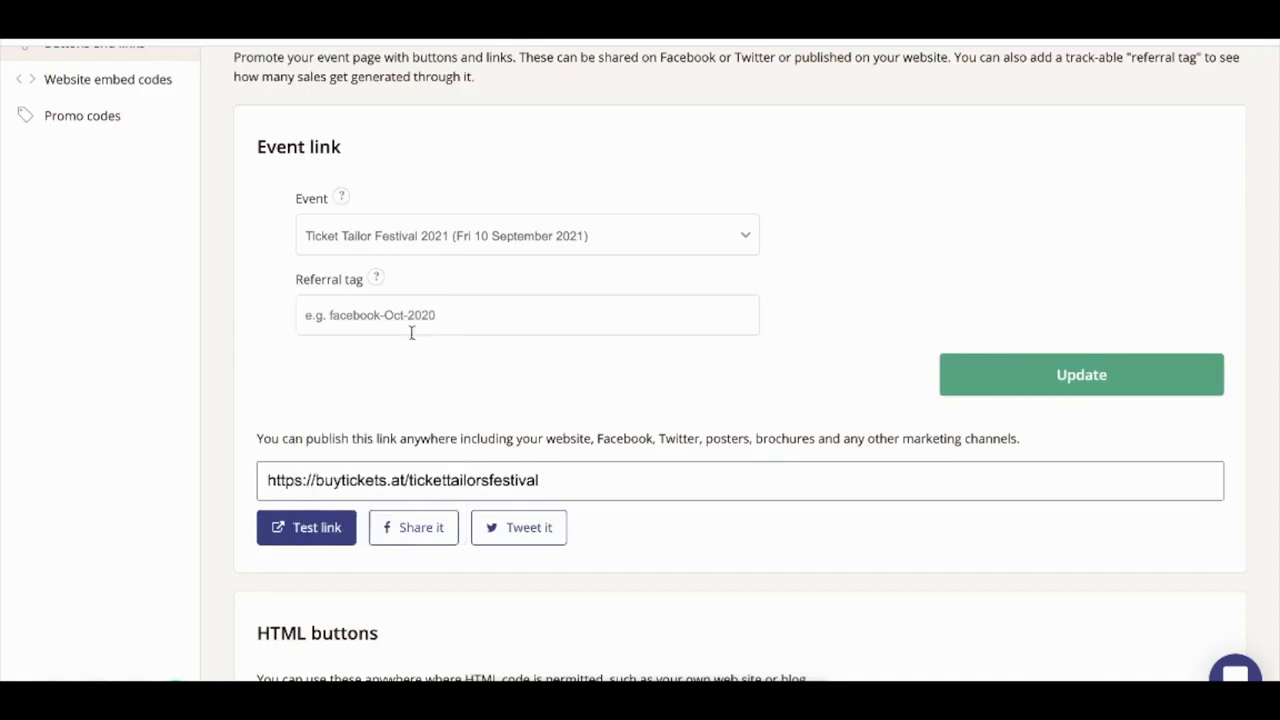
Review the event link's sharing options and the HTML ticket button samples with their copyable code.
scroll(517, 375, "down", 3)
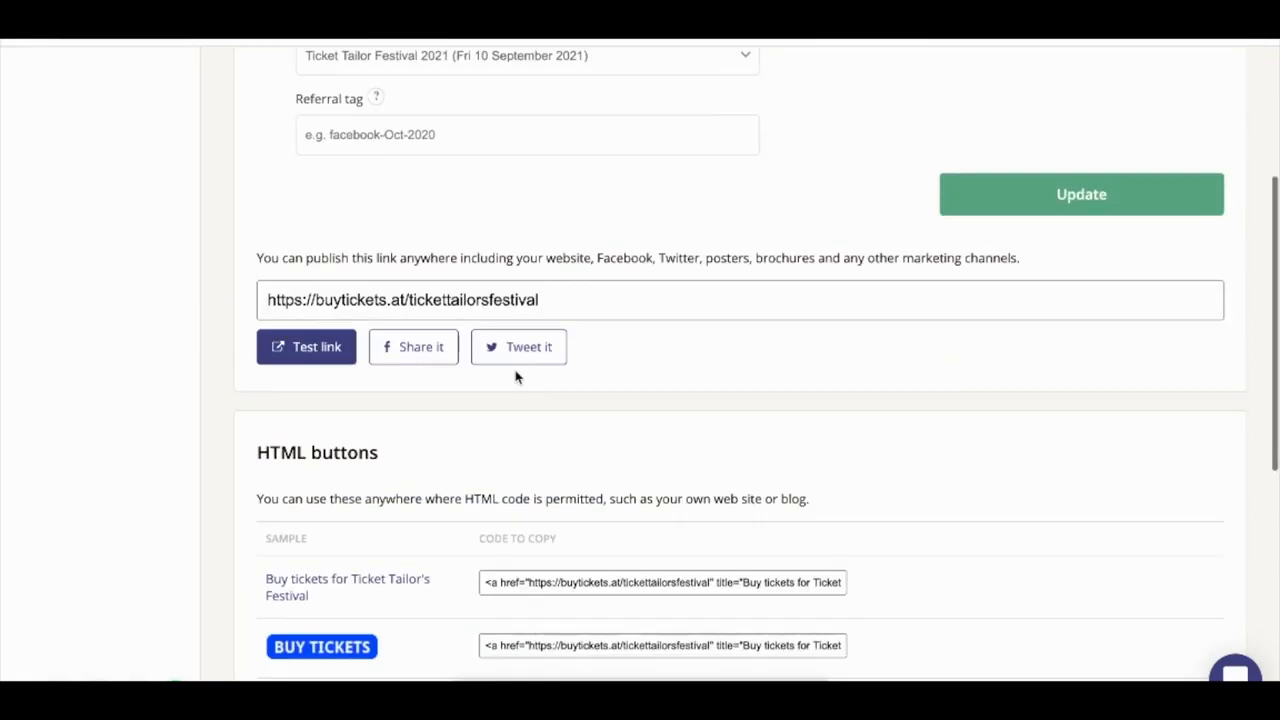
scroll(510, 380, "down", 2)
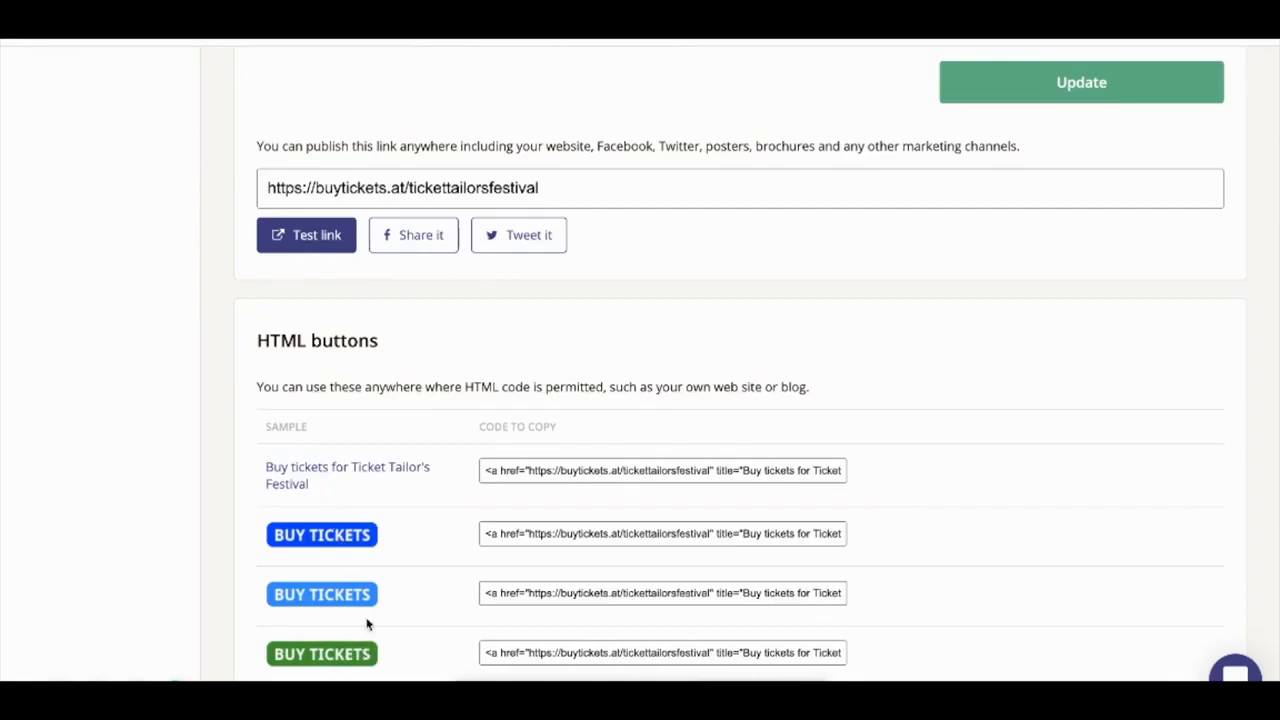
scroll(368, 576, "down", 2)
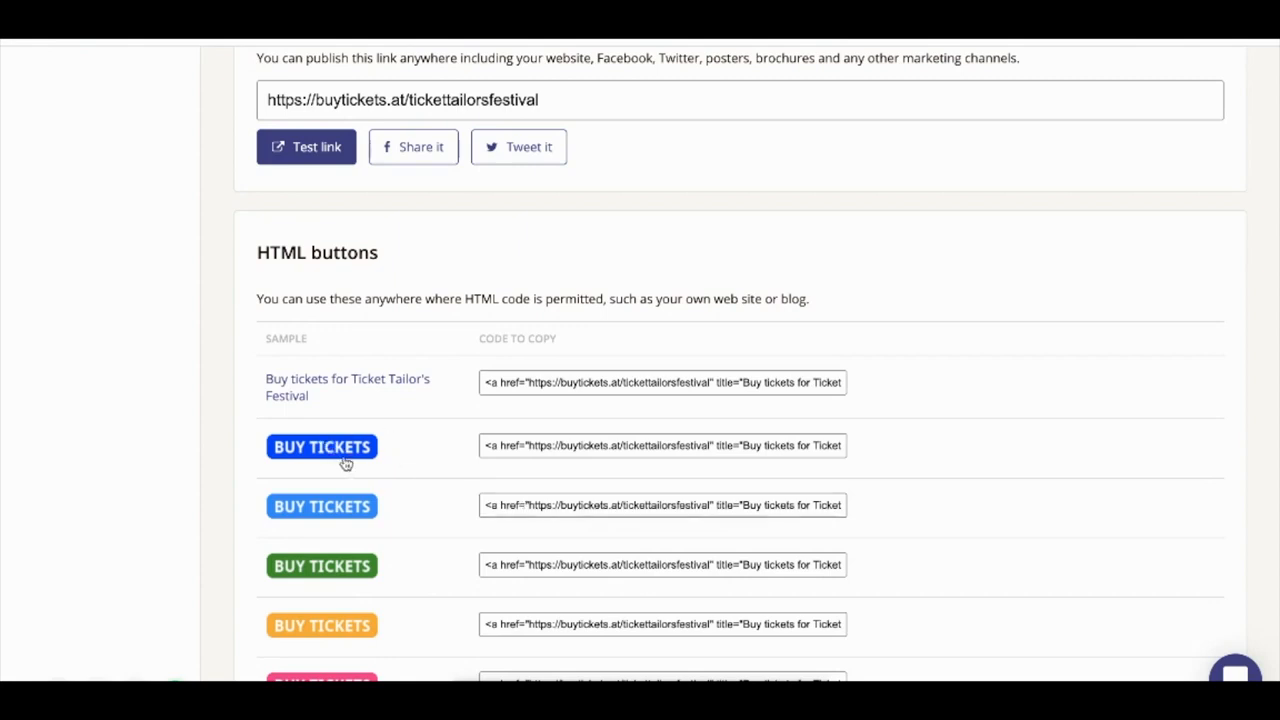
scroll(423, 446, "up", 8)
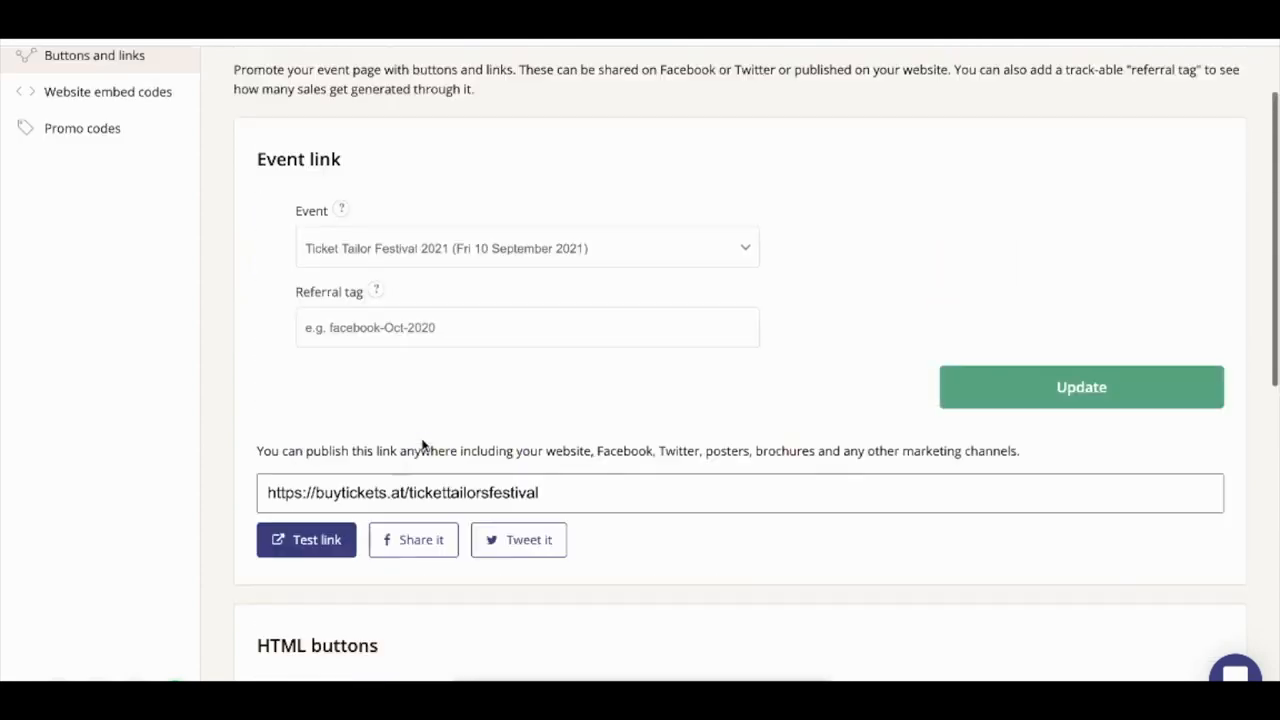
scroll(423, 446, "up", 2)
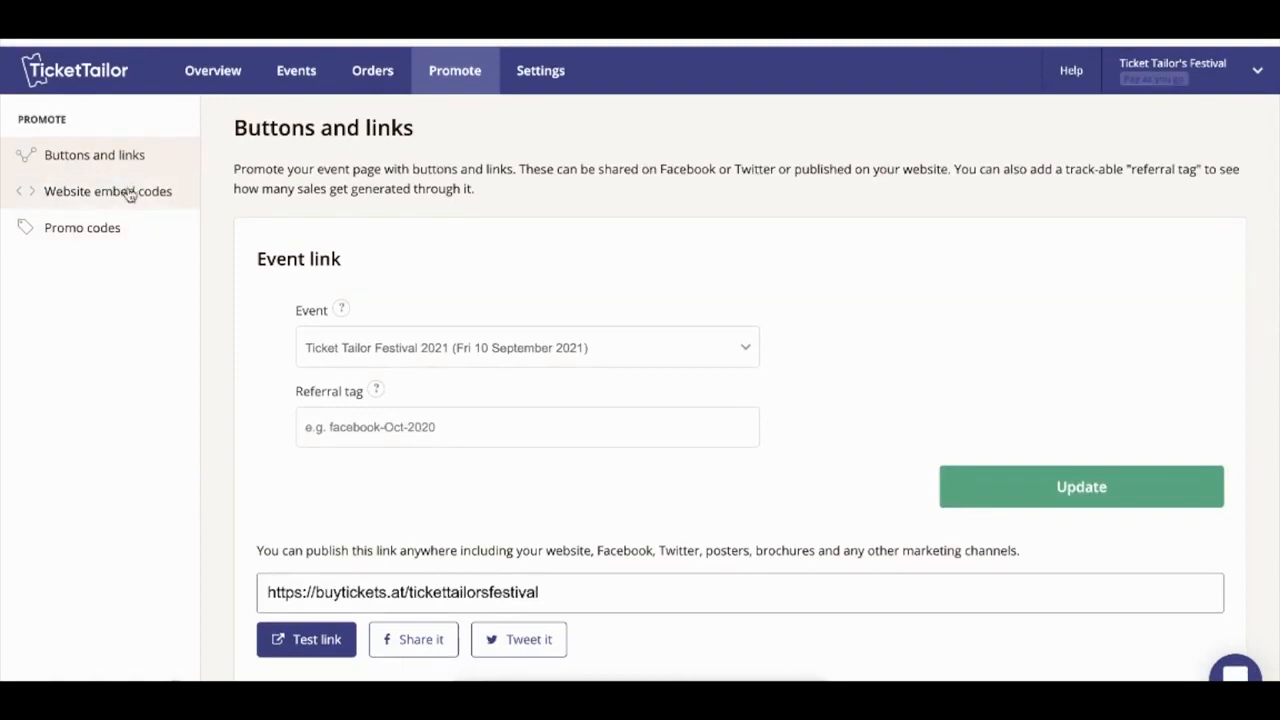
Update the website booking widget with a Transparent Background, hidden header and event description, and Ticket Tailor Festival 2021 as its event.
left_click(130, 195)
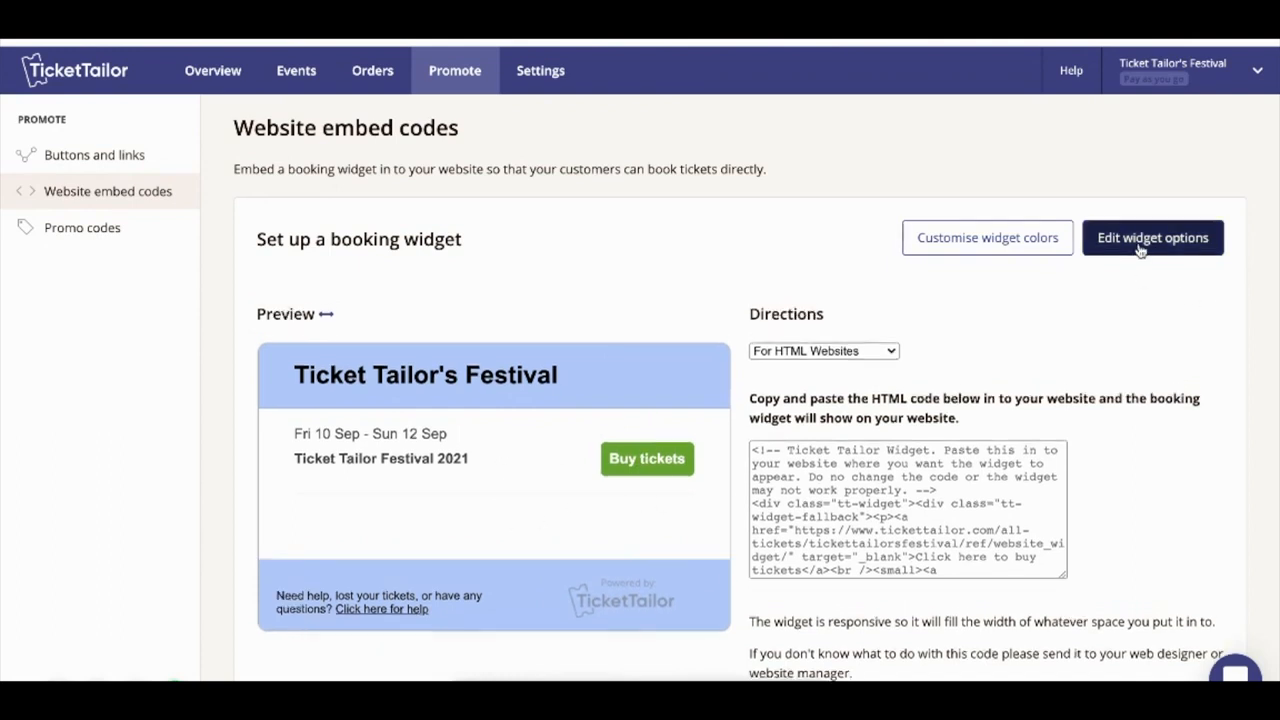
left_click(1140, 248)
left_click(548, 330)
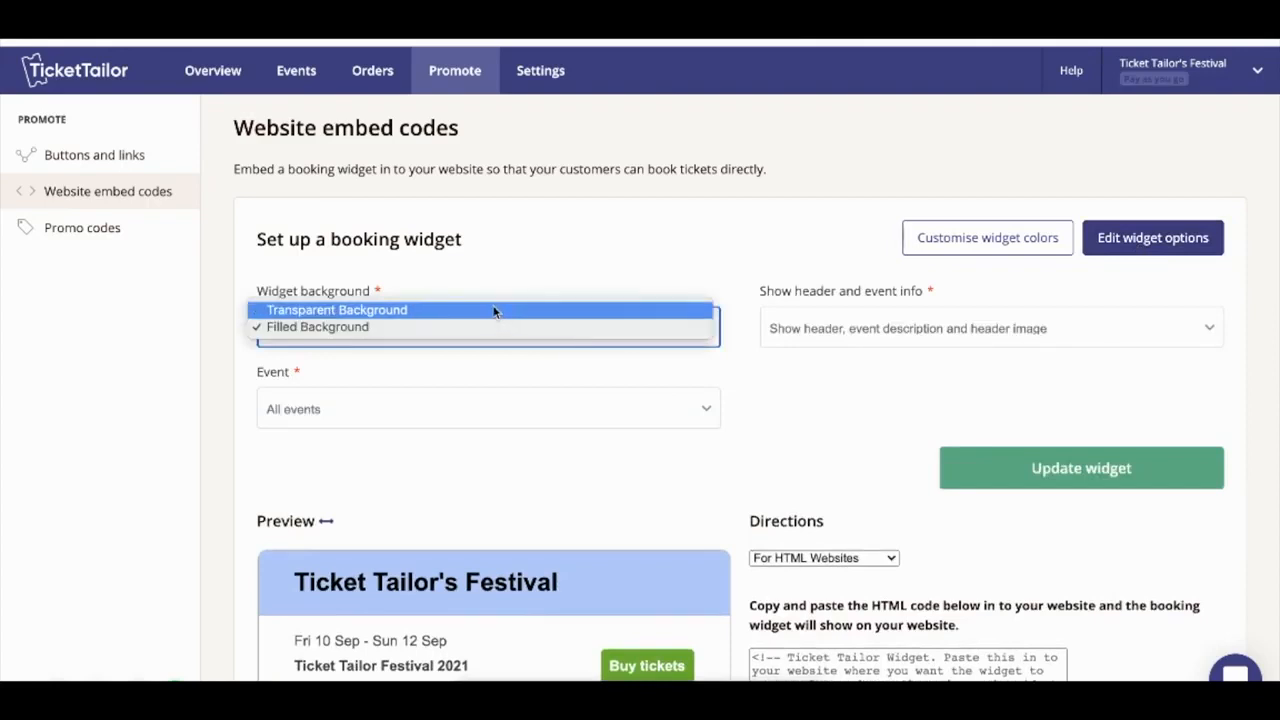
left_click(516, 310)
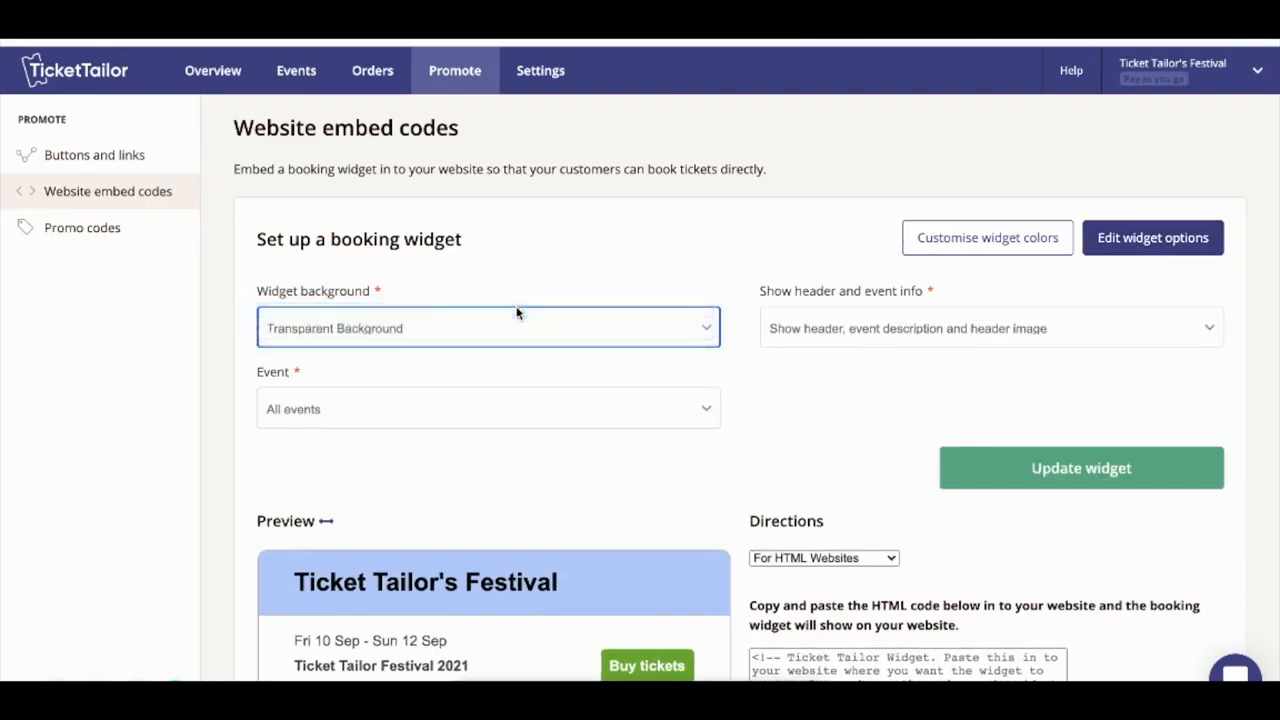
left_click(841, 334)
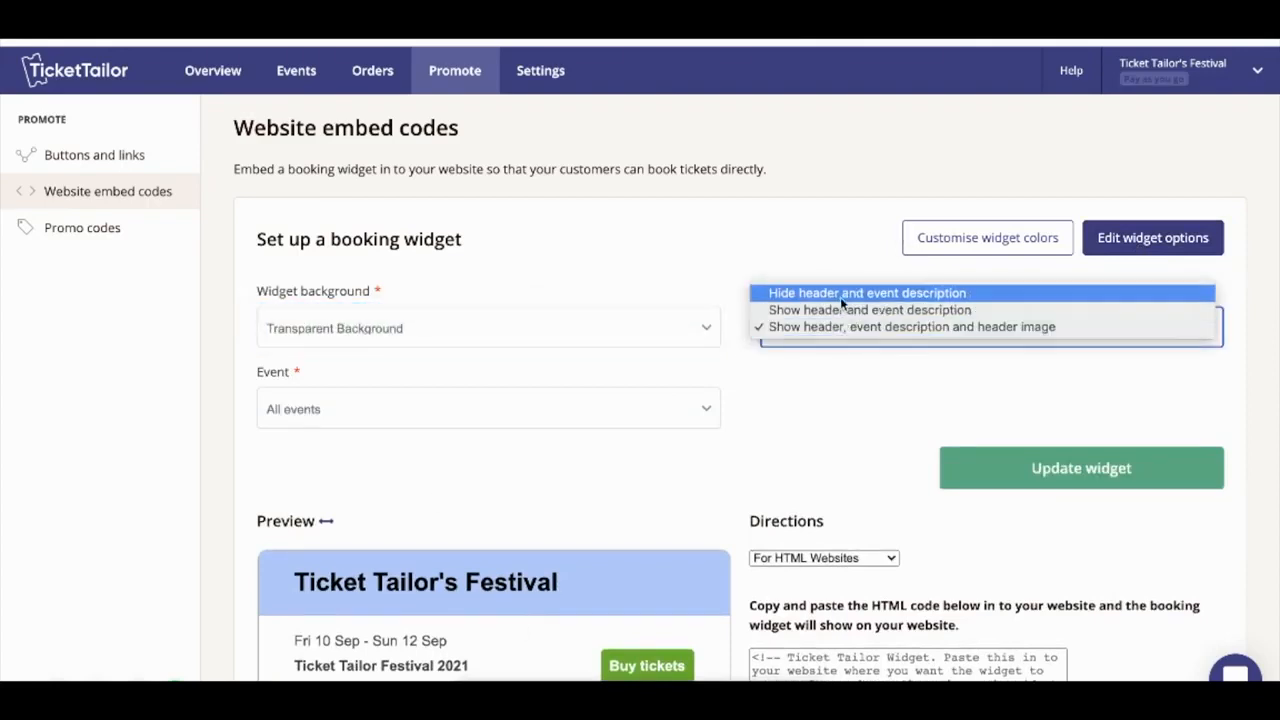
left_click(838, 293)
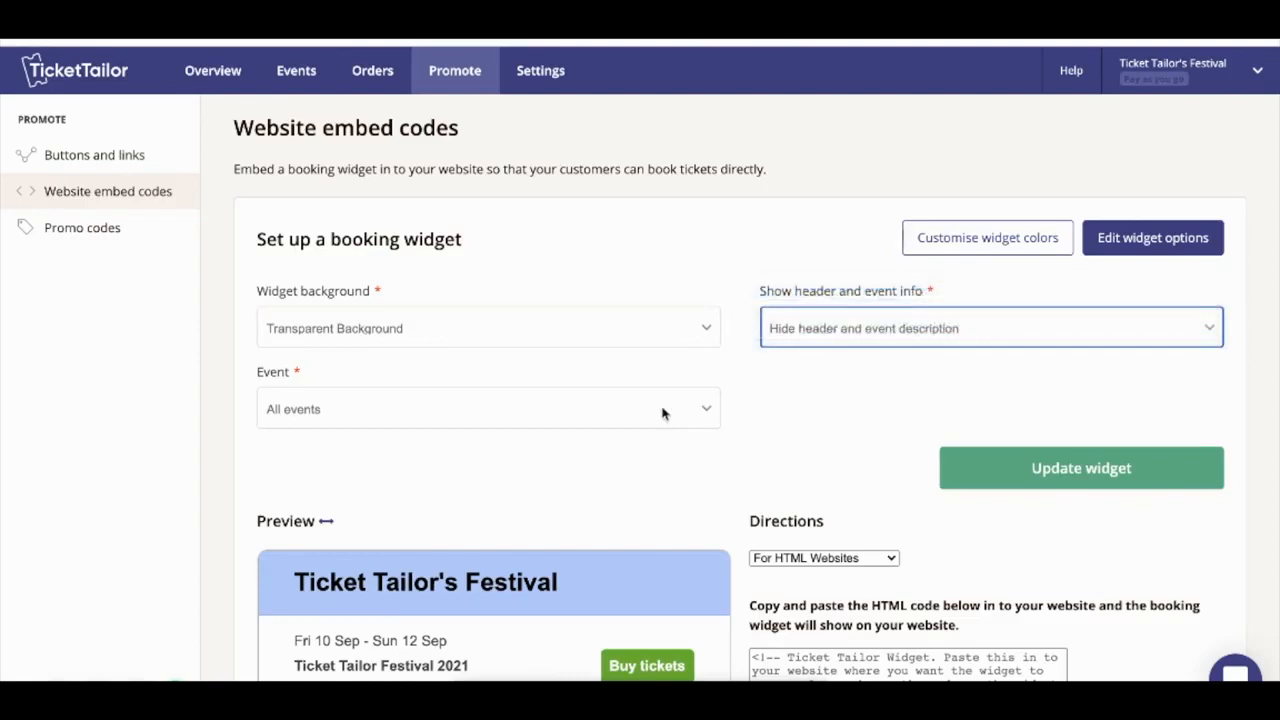
scroll(663, 410, "down", 1)
left_click(633, 345)
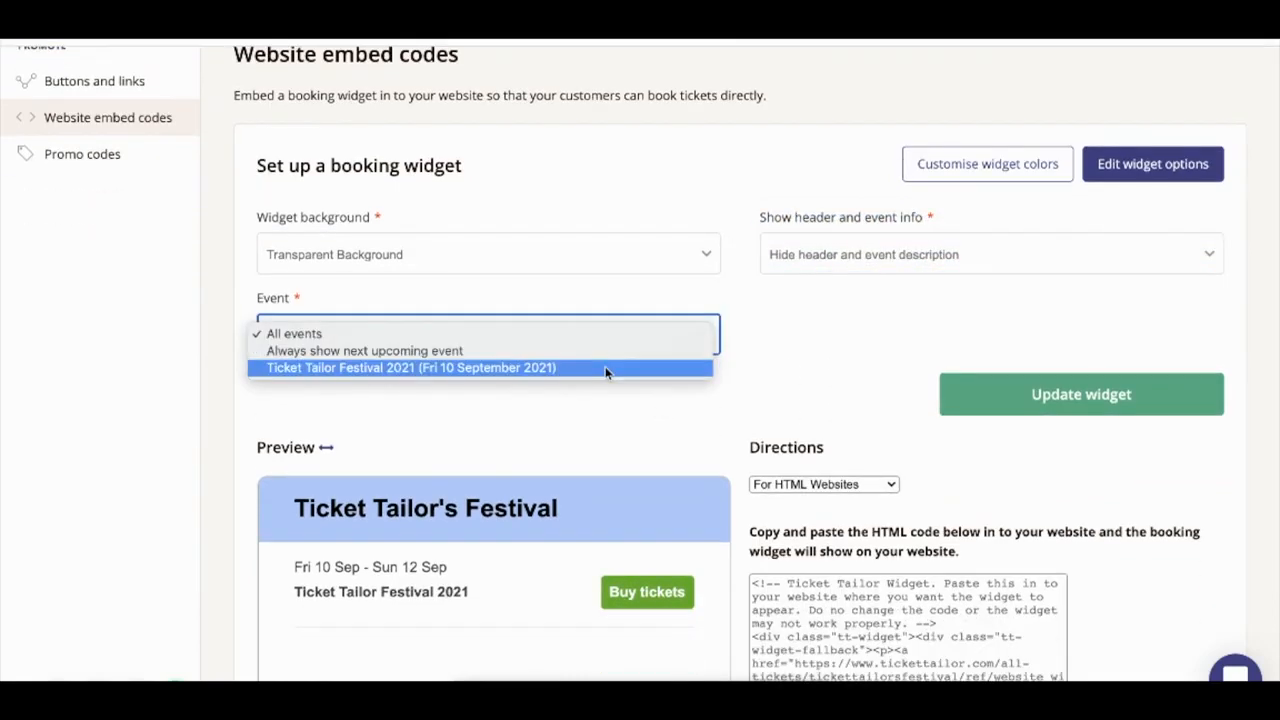
left_click(605, 367)
left_click(1055, 396)
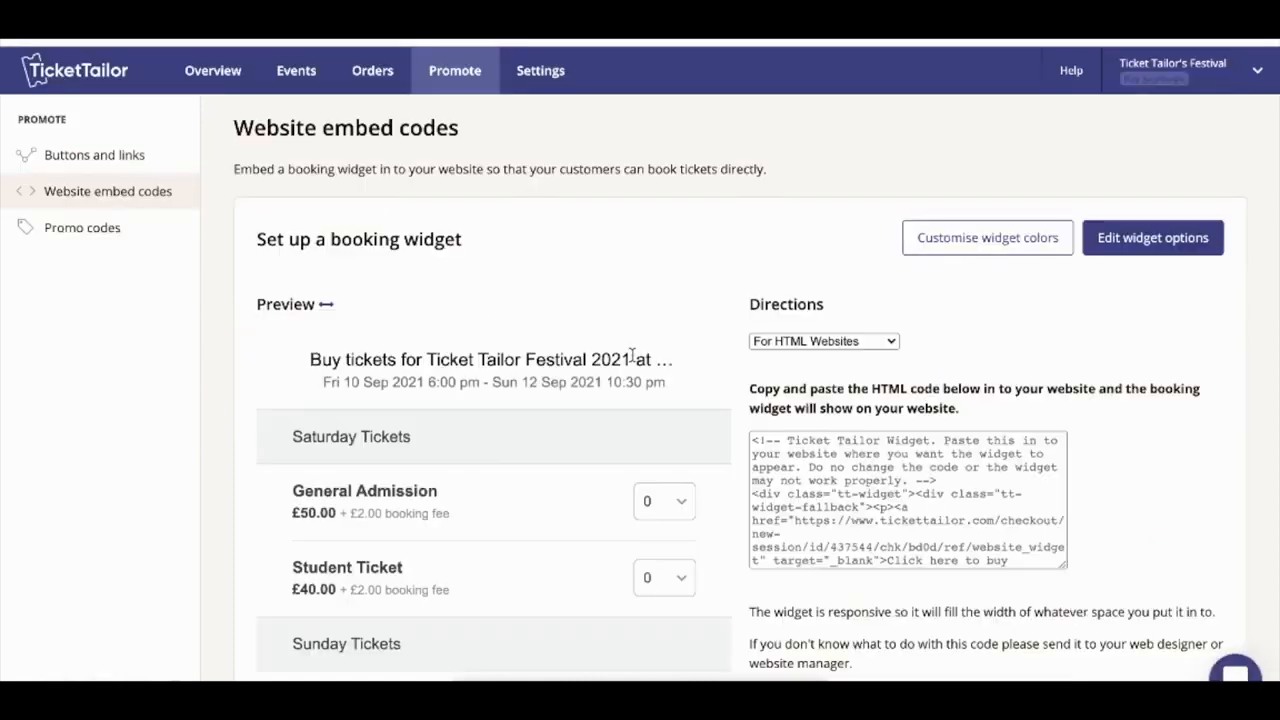
Review the booking widget's ticket preview for the festival and its HTML embed code.
scroll(632, 355, "down", 3)
scroll(632, 355, "down", 4)
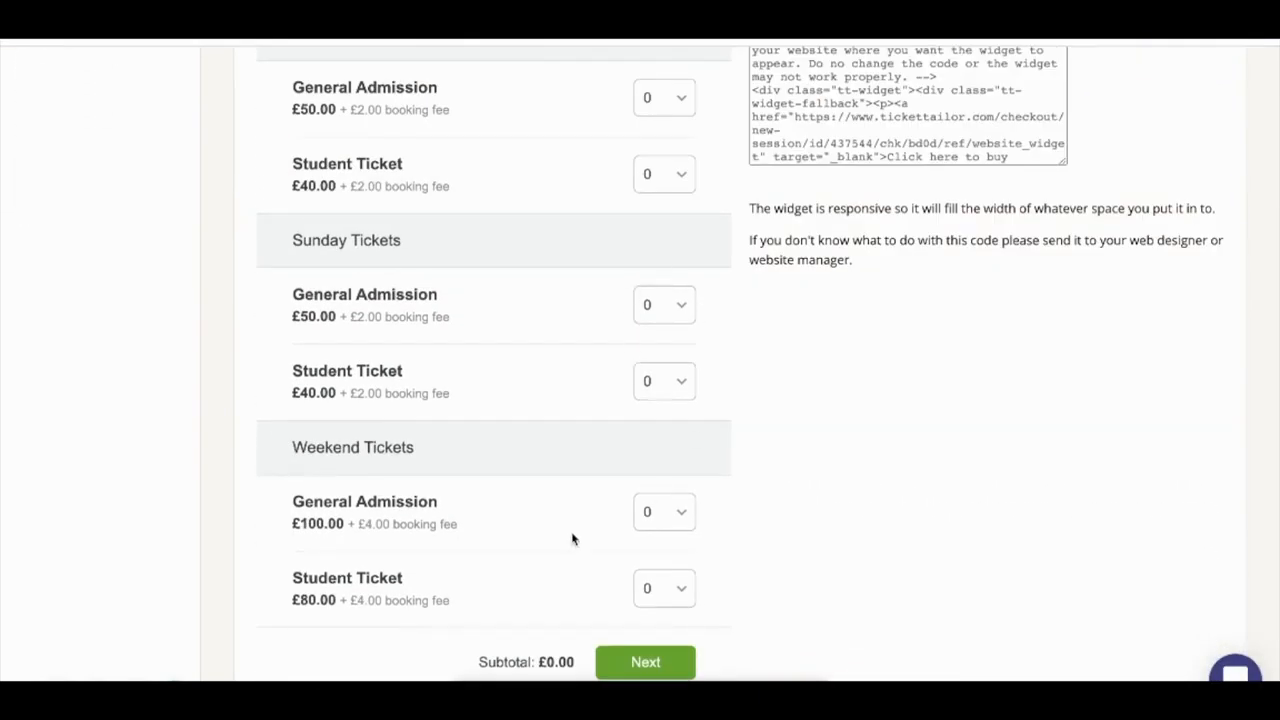
scroll(573, 540, "up", 7)
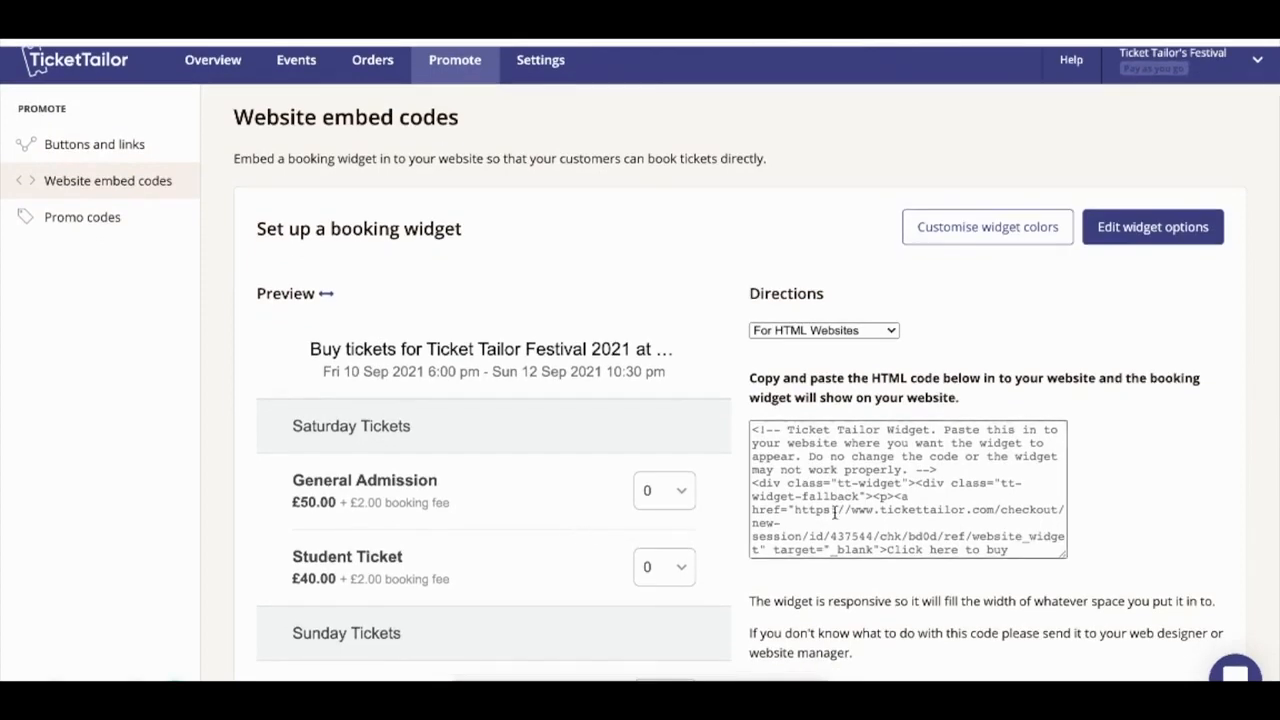
scroll(433, 452, "down", 1)
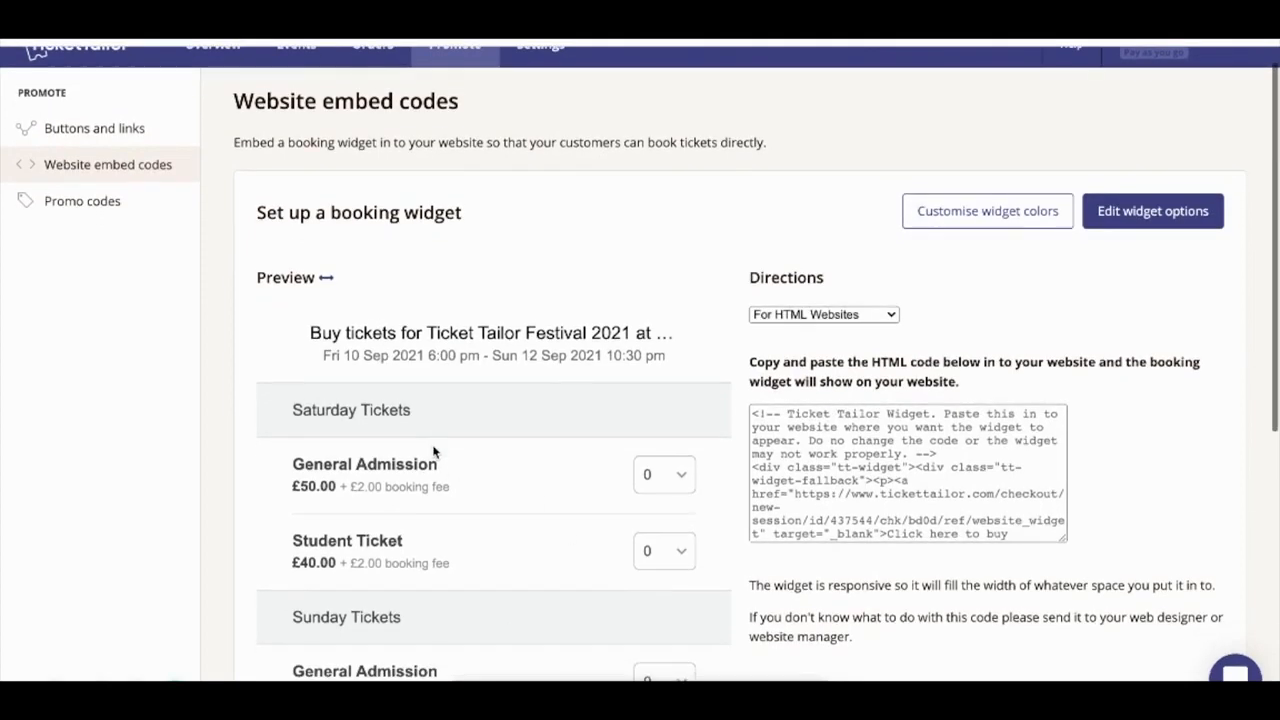
Open the widget colour customisation, save its theme colours, and check the widget preview.
left_click(1010, 233)
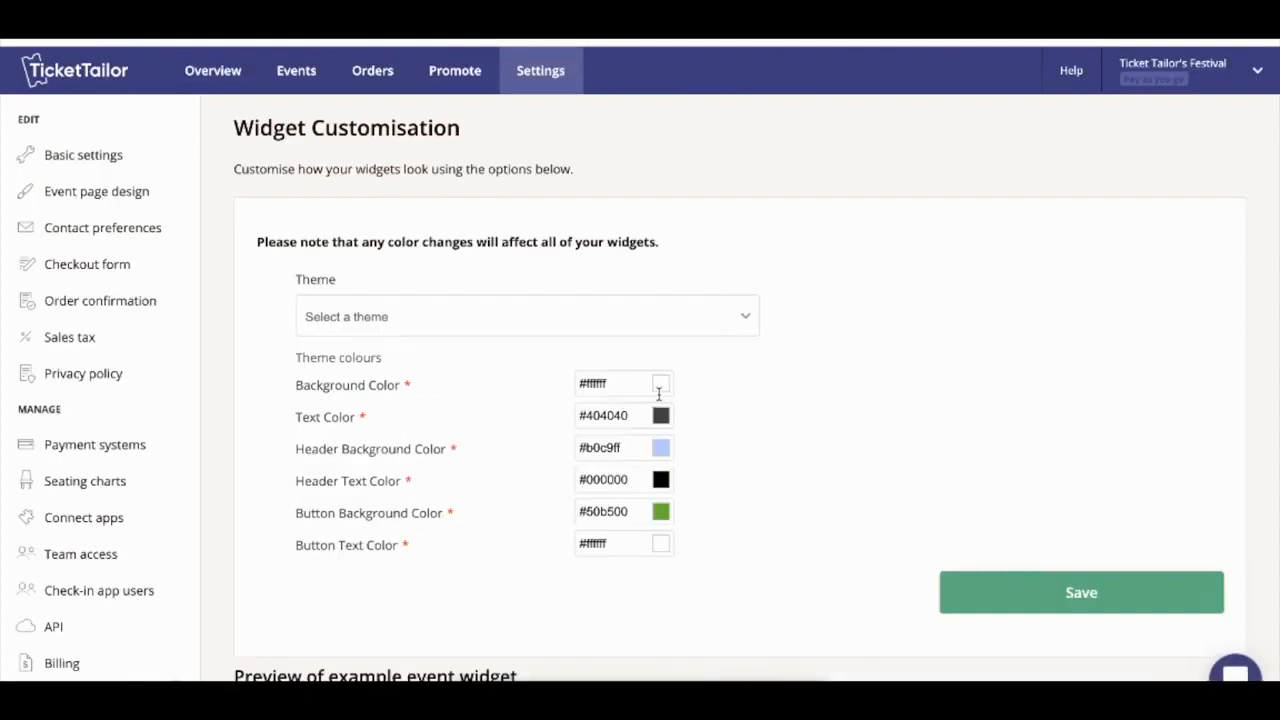
left_click(1066, 602)
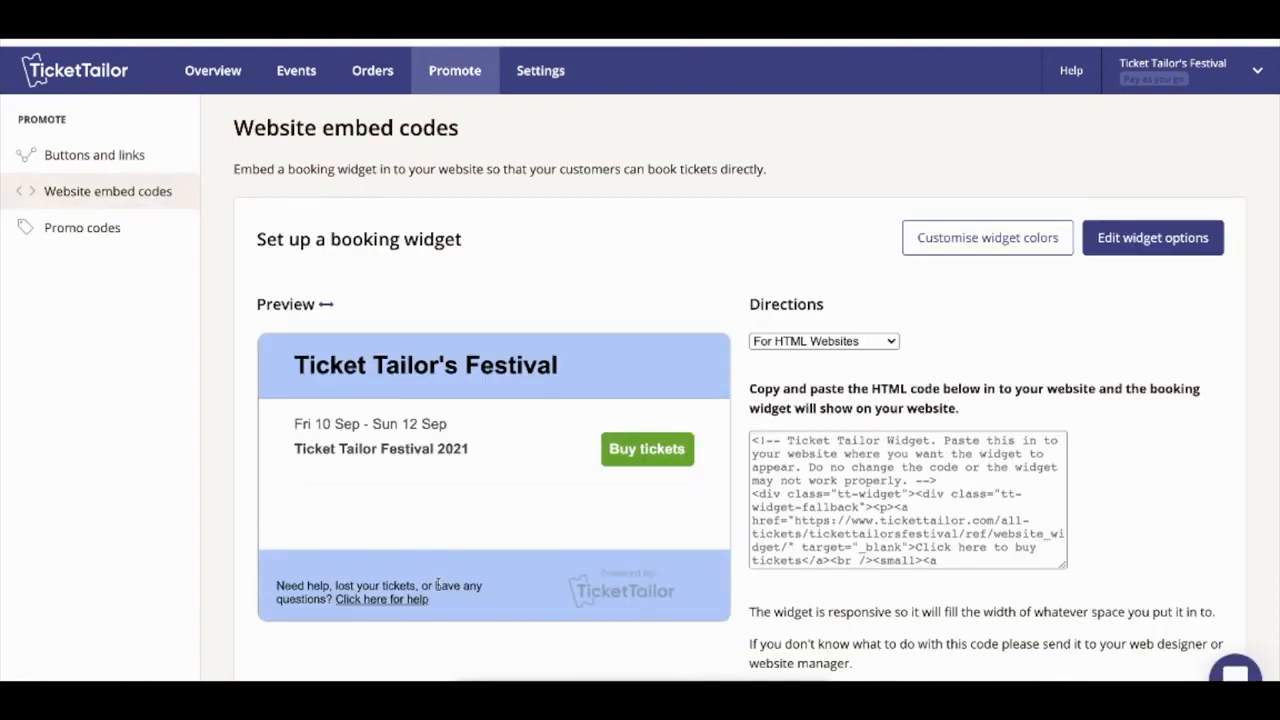
scroll(440, 585, "down", 1)
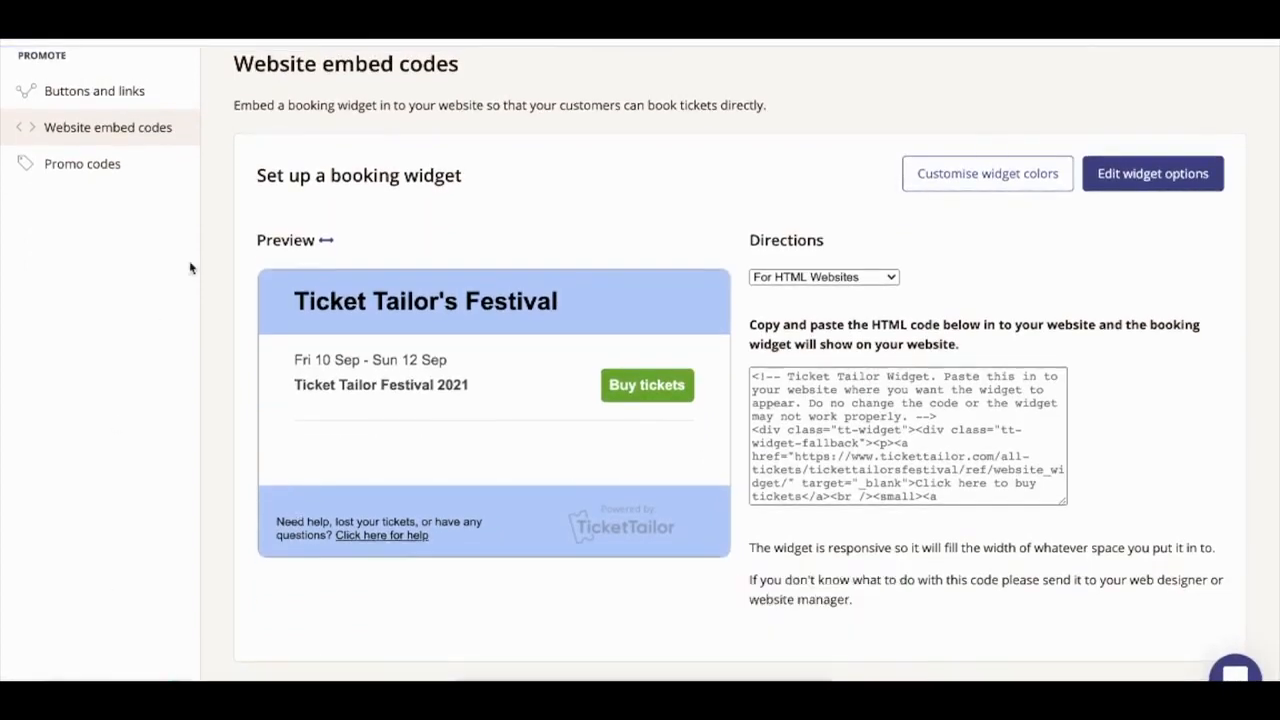
Review the discount code and voucher code sections of the promo codes.
left_click(97, 166)
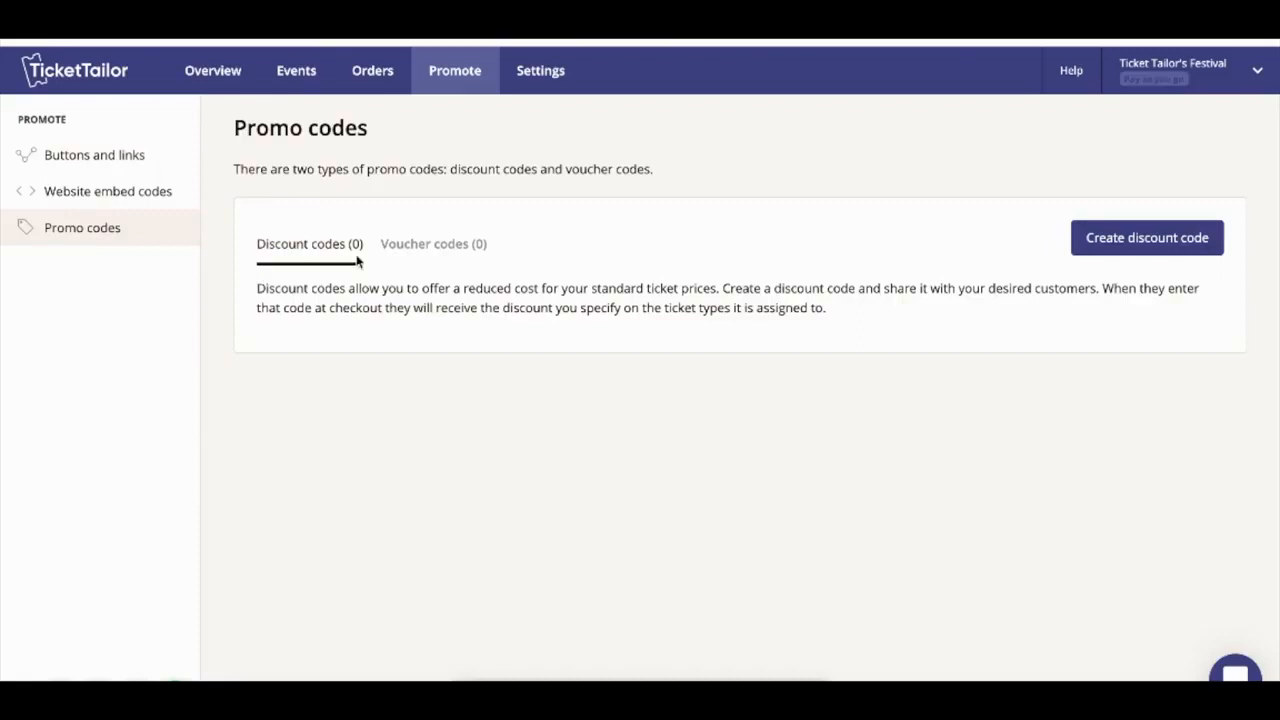
left_click(428, 248)
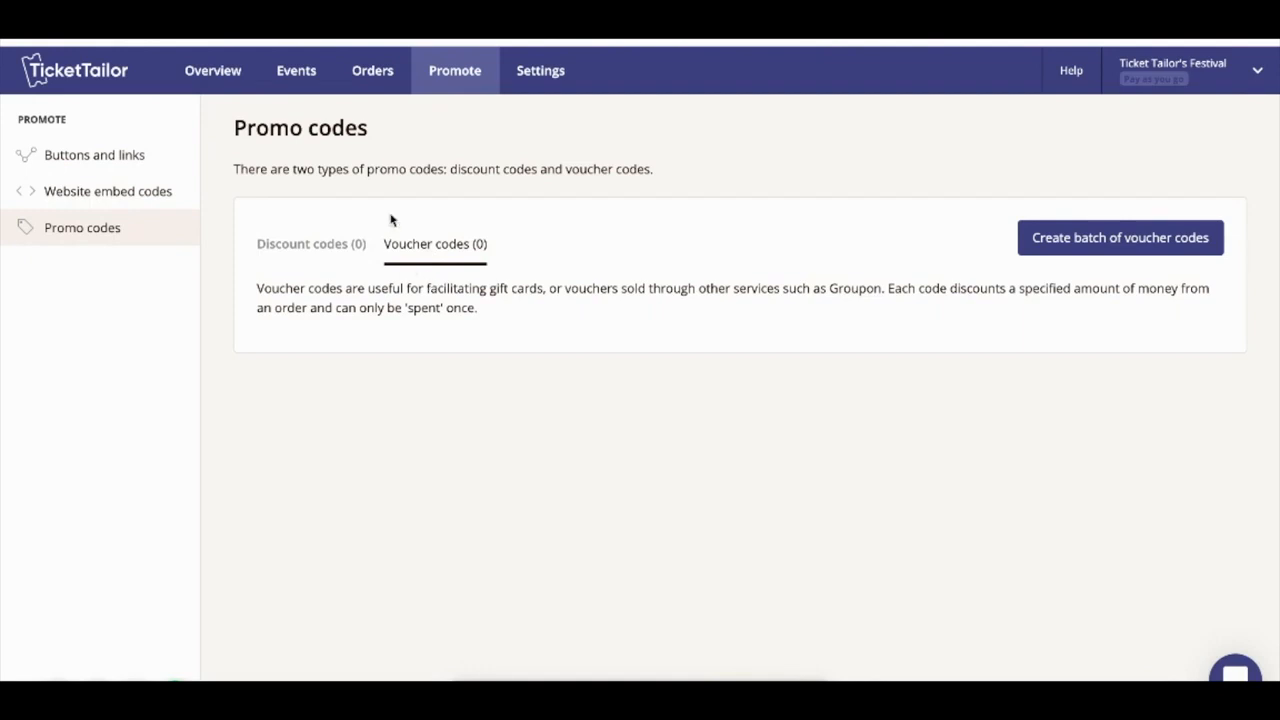
Examine the box office settings and the third-party apps that can be connected, from Facebook and Google Analytics to the Zapier integrations.
left_click(537, 80)
scroll(199, 514, "down", 1)
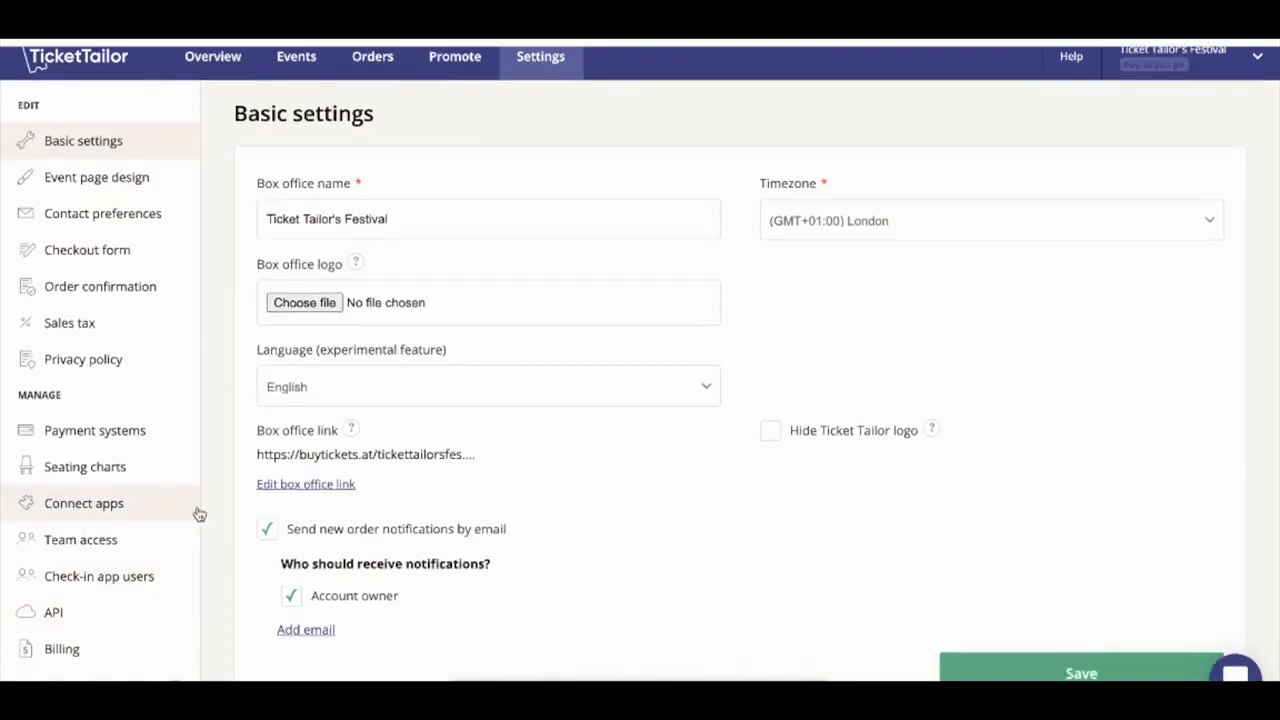
scroll(199, 514, "down", 1)
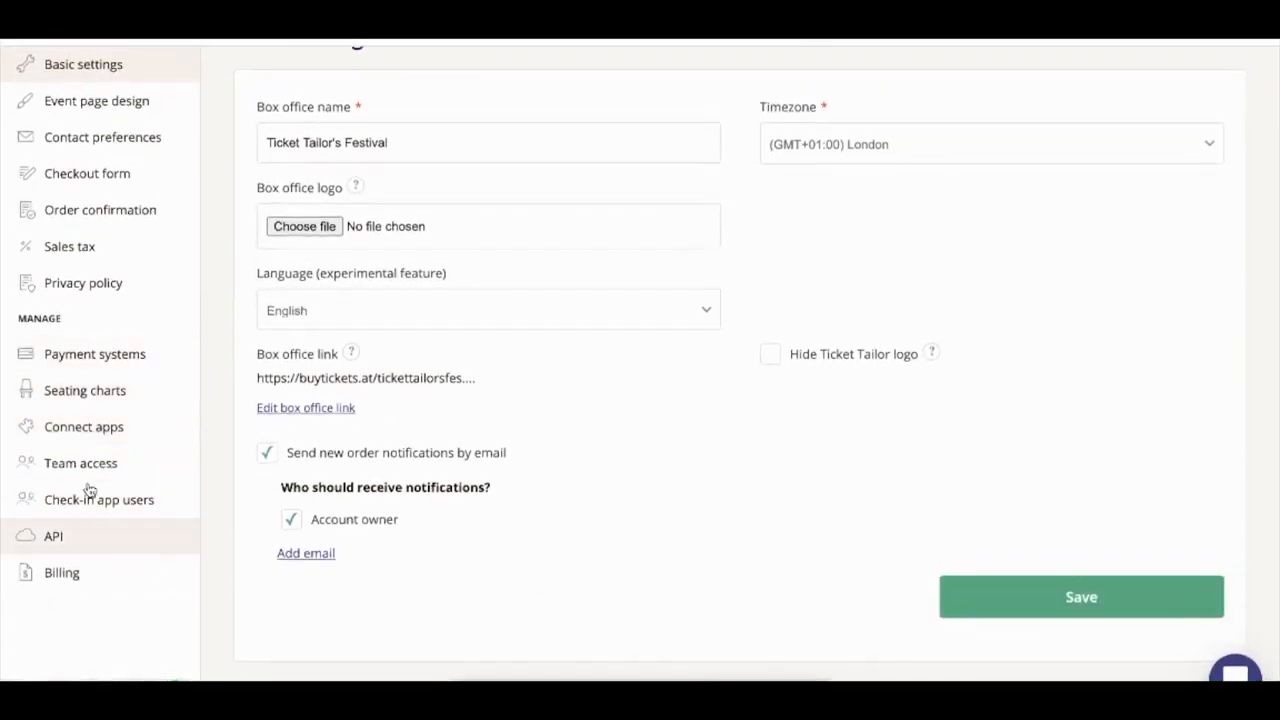
left_click(127, 431)
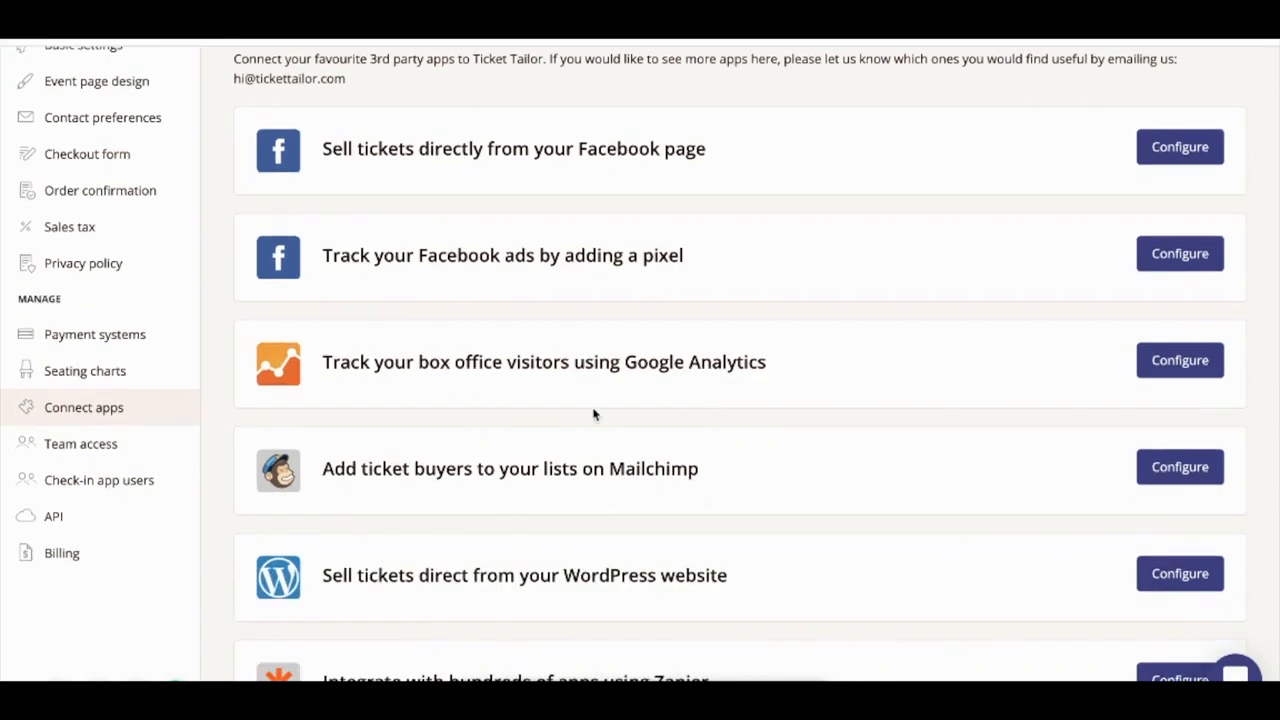
scroll(593, 414, "down", 3)
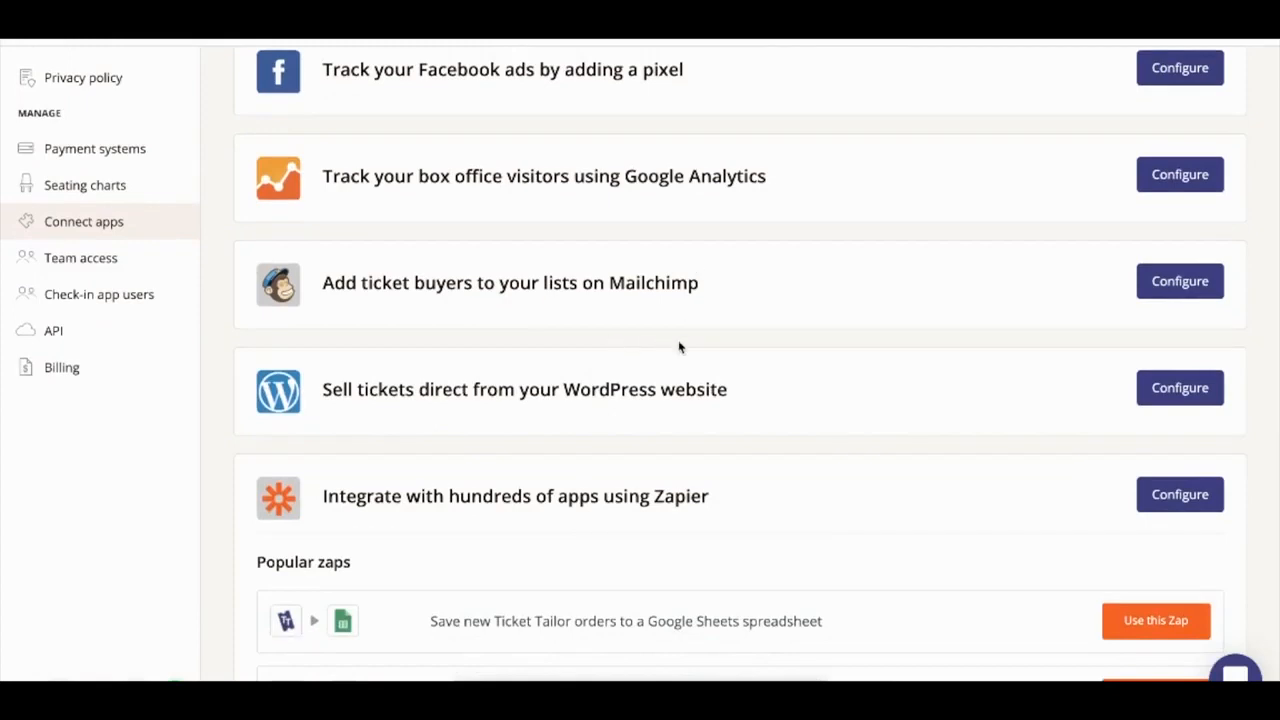
scroll(517, 431, "down", 2)
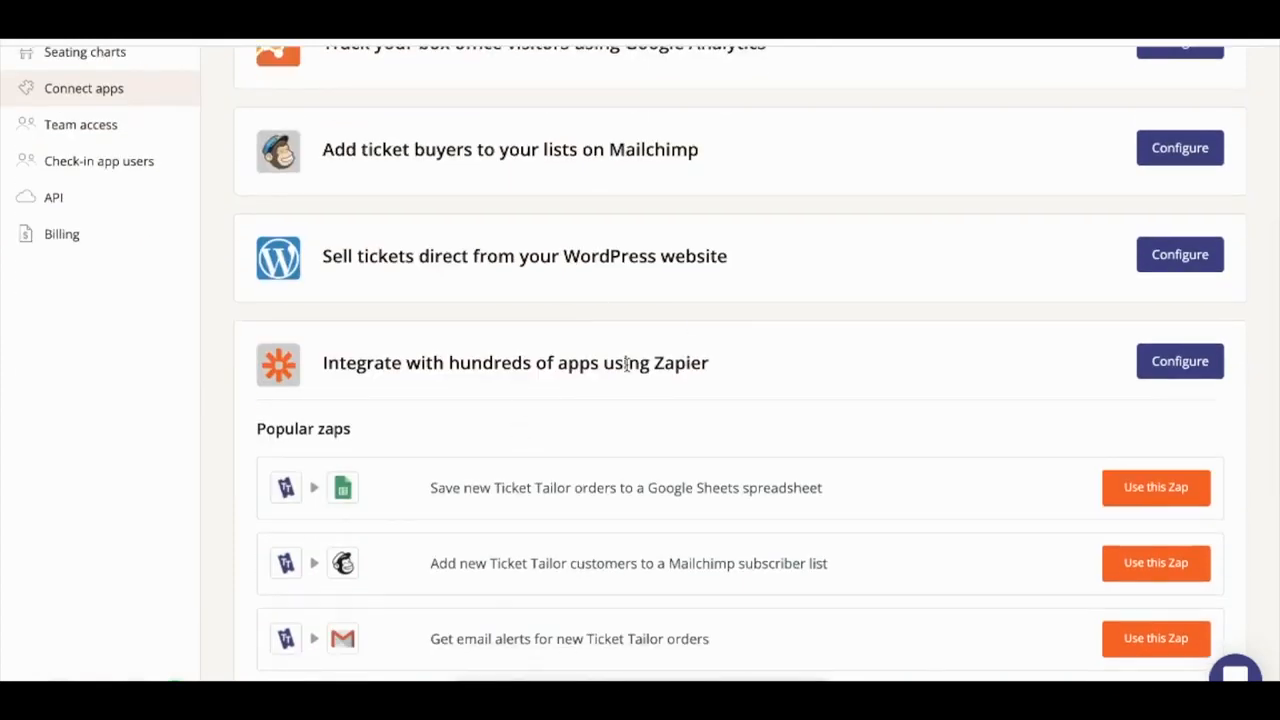
scroll(628, 364, "down", 4)
scroll(686, 403, "up", 7)
scroll(685, 402, "up", 1)
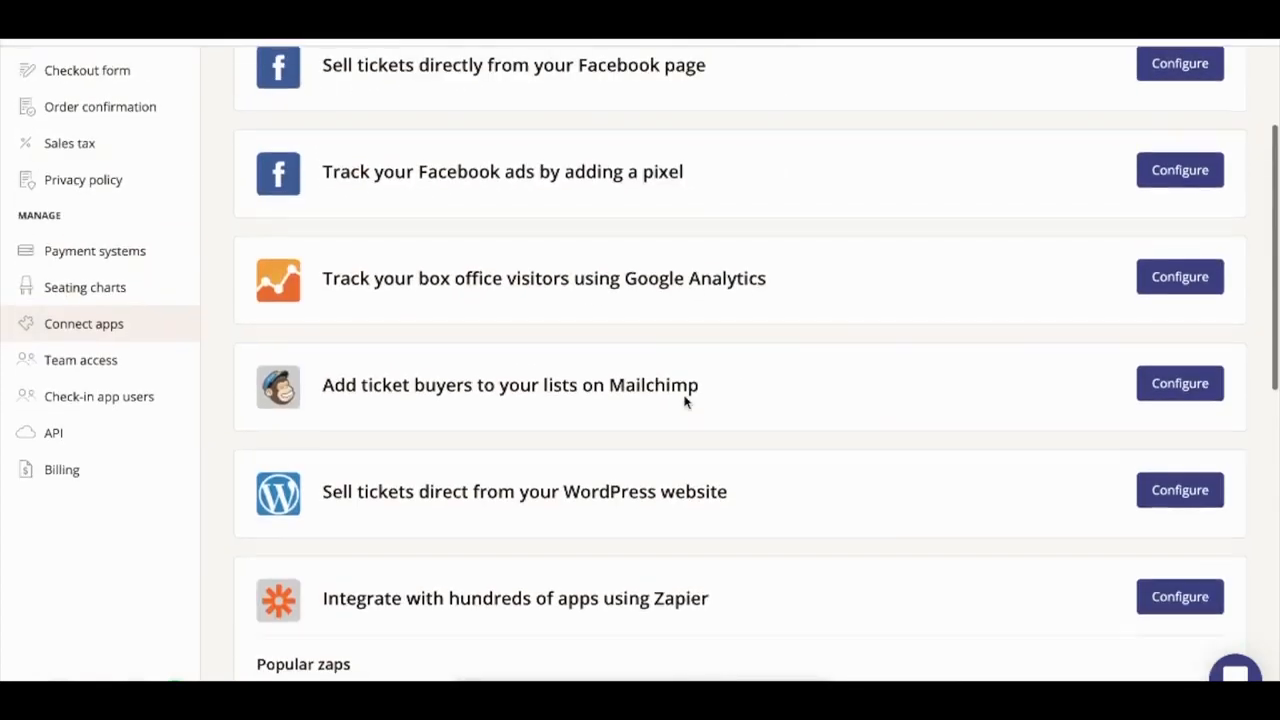
View the team access settings, inspect the roles in the teammate invitation form, and close it without inviting anyone.
left_click(58, 366)
left_click(1201, 261)
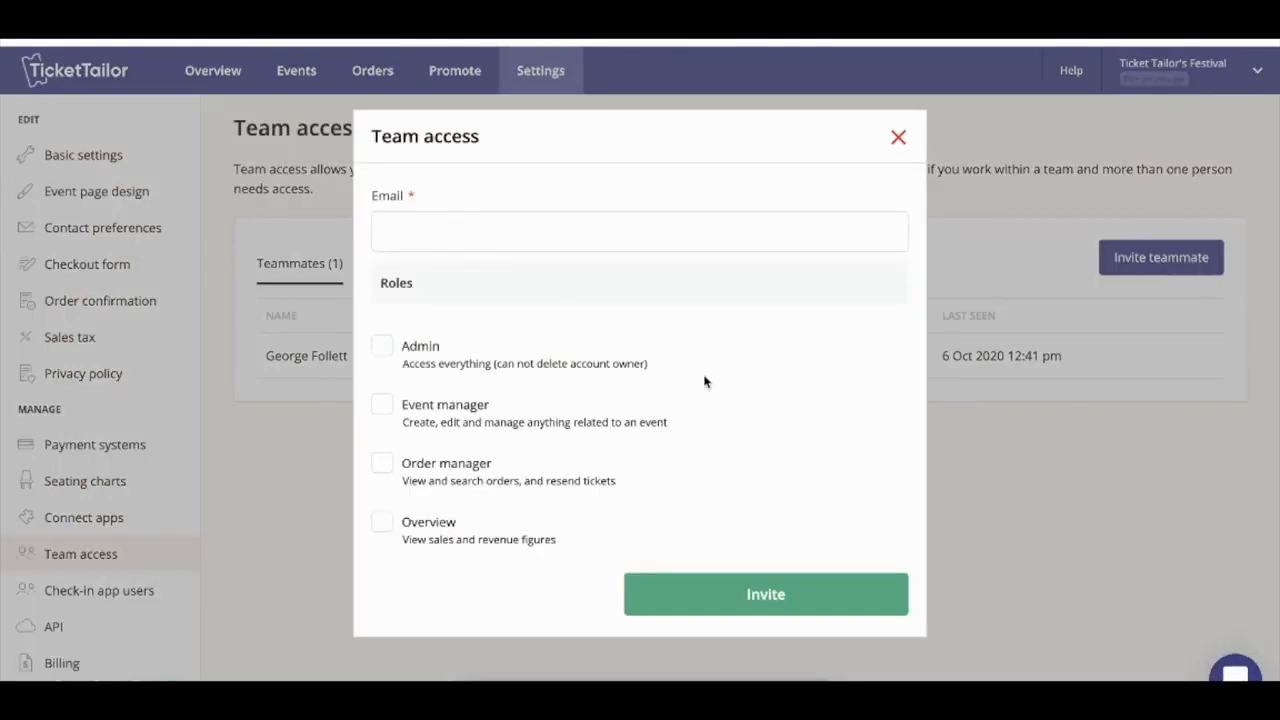
left_click(898, 137)
View the check-in app users settings, inspect the form for adding a user and its event access options, and close it without saving.
scroll(229, 640, "down", 1)
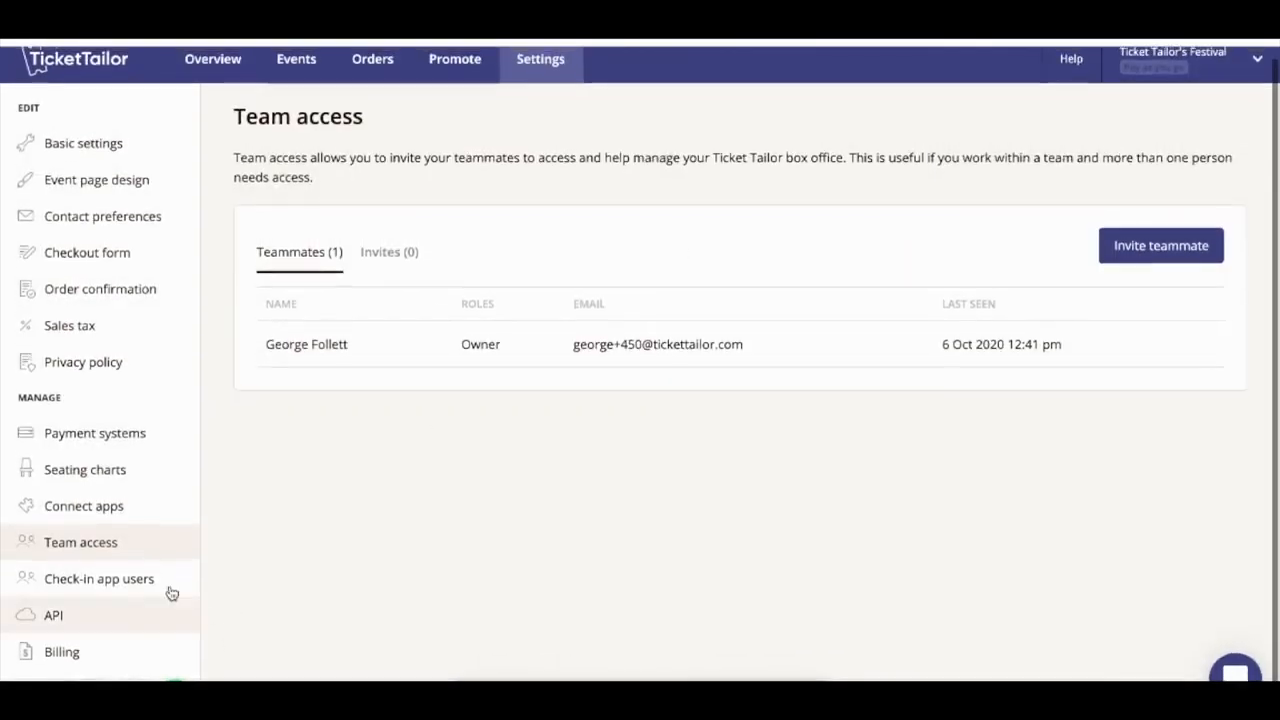
left_click(102, 587)
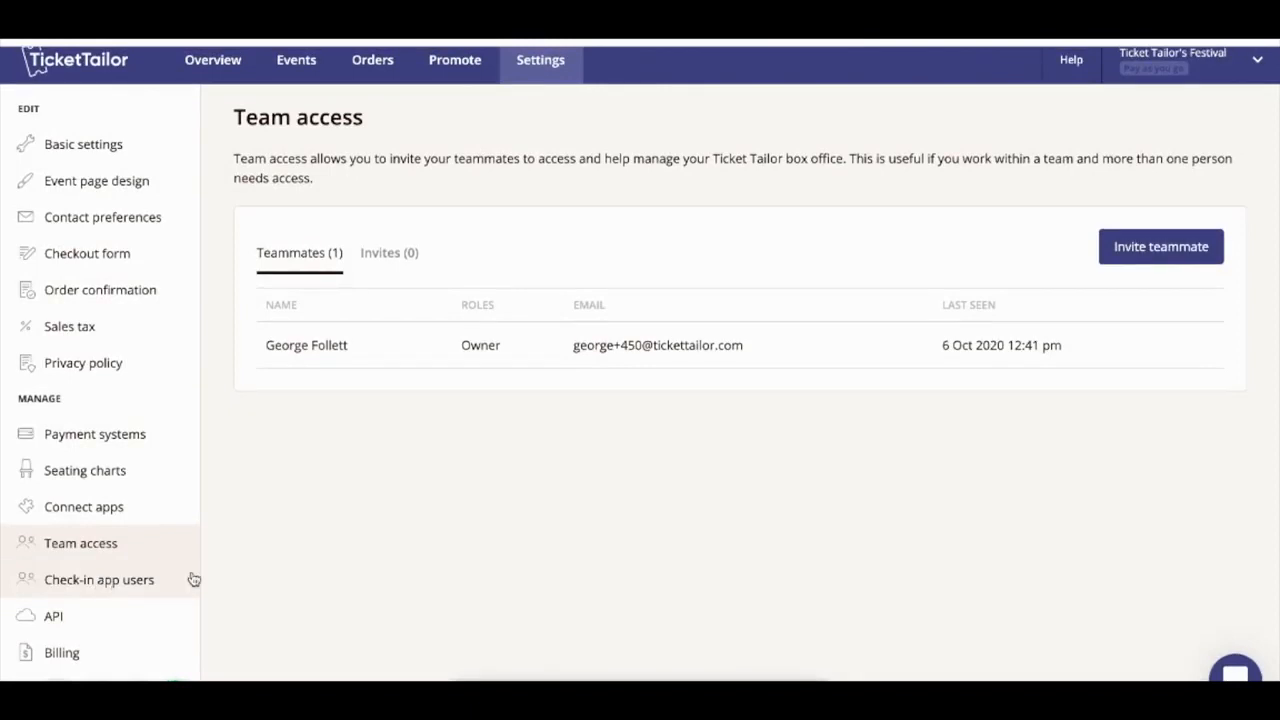
scroll(578, 557, "down", 1)
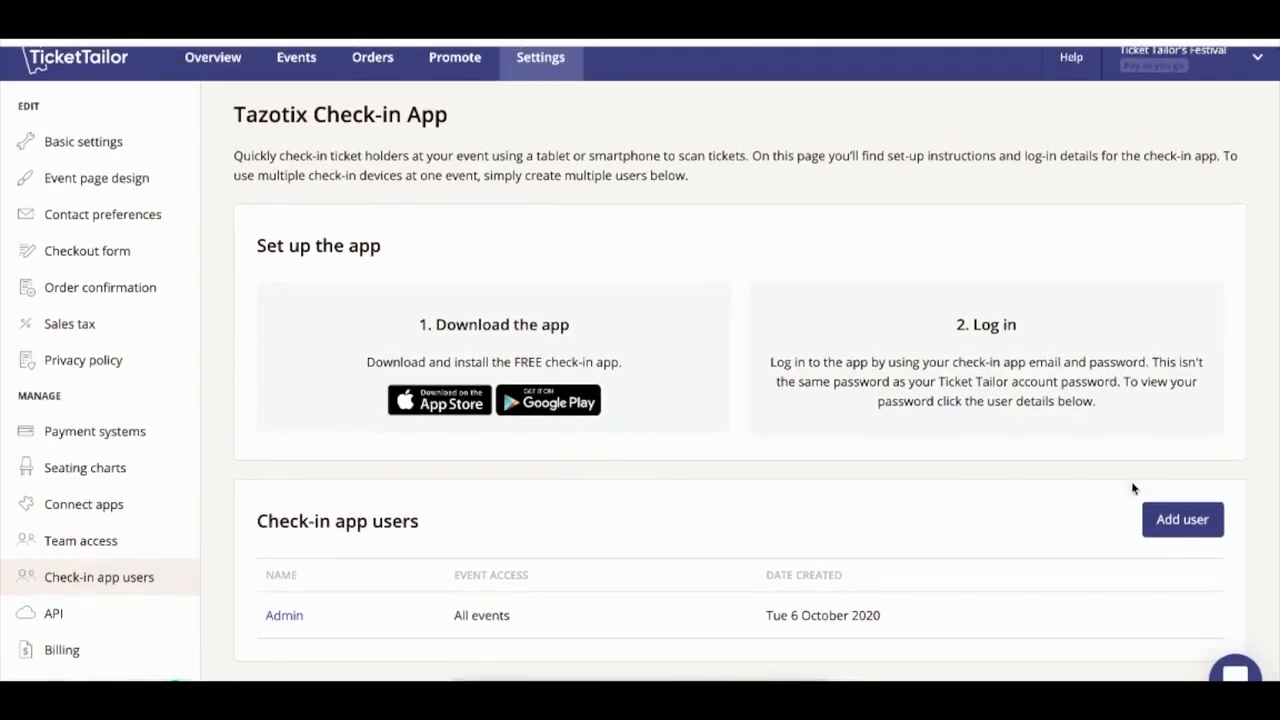
left_click(1187, 521)
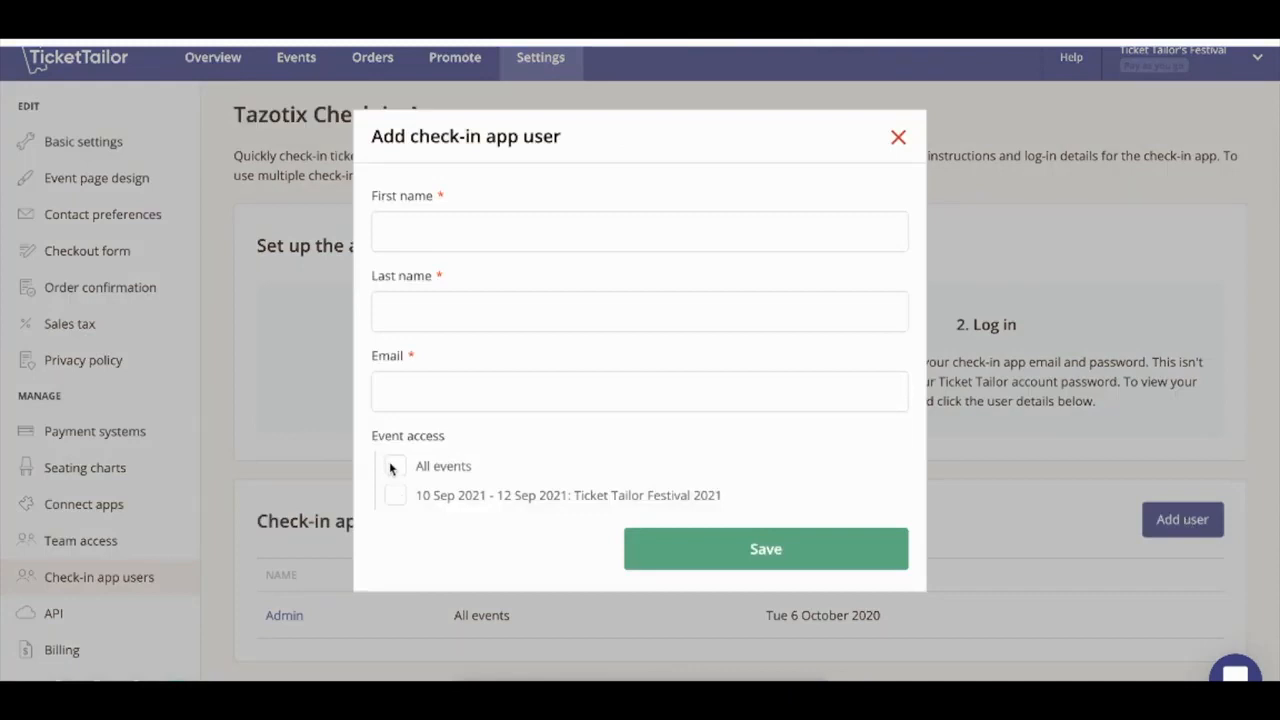
left_click(899, 138)
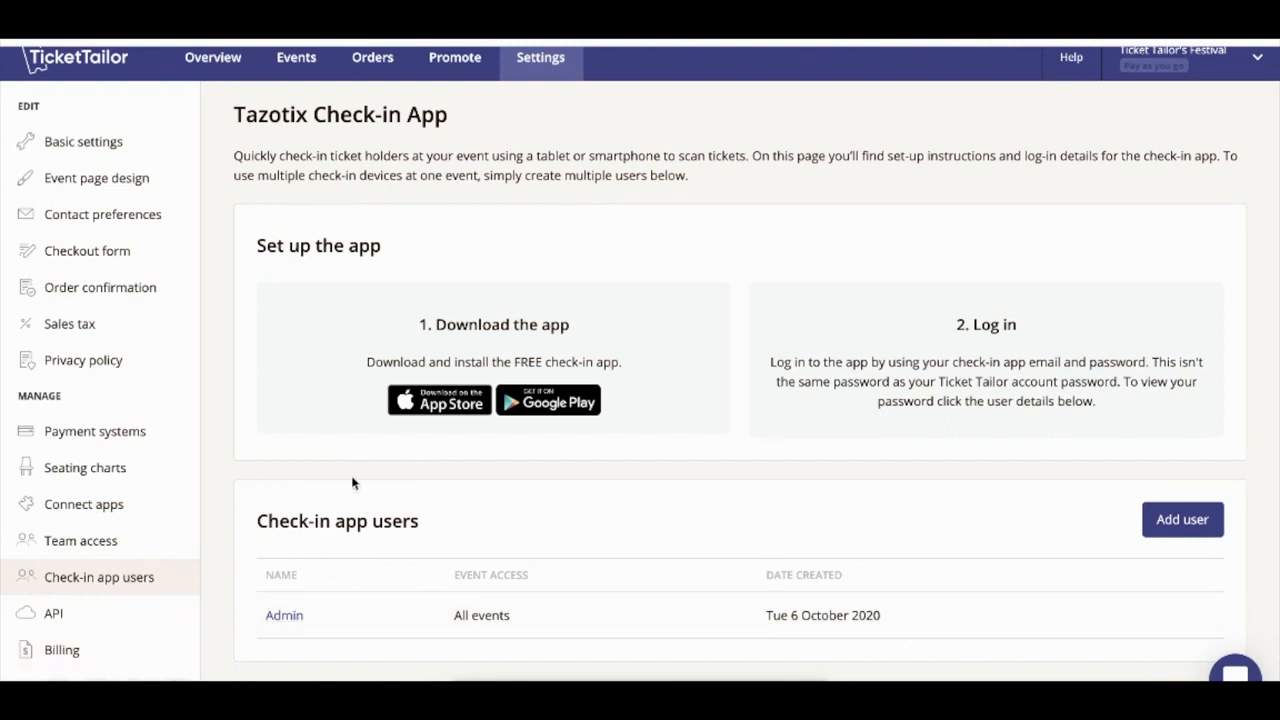
Open the Ticket Tailor Festival 2021 event and review its summary, including the ticket sales by ticket group.
left_click(298, 80)
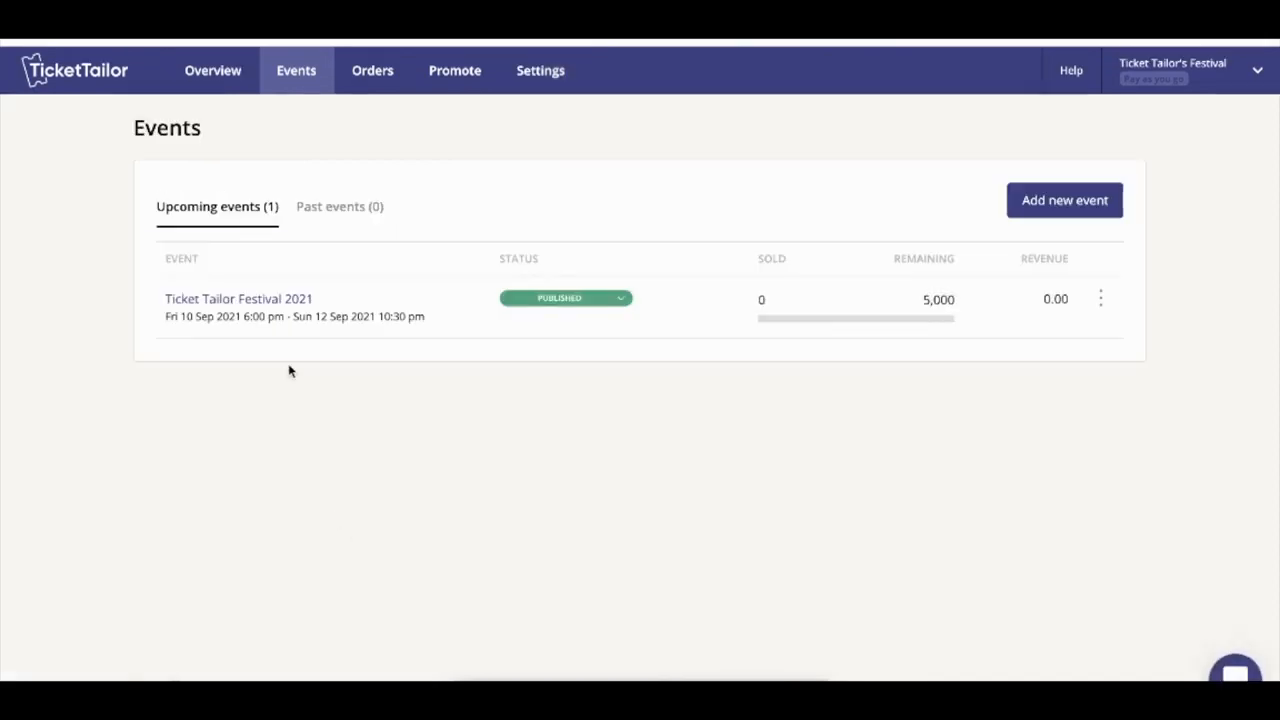
left_click(245, 308)
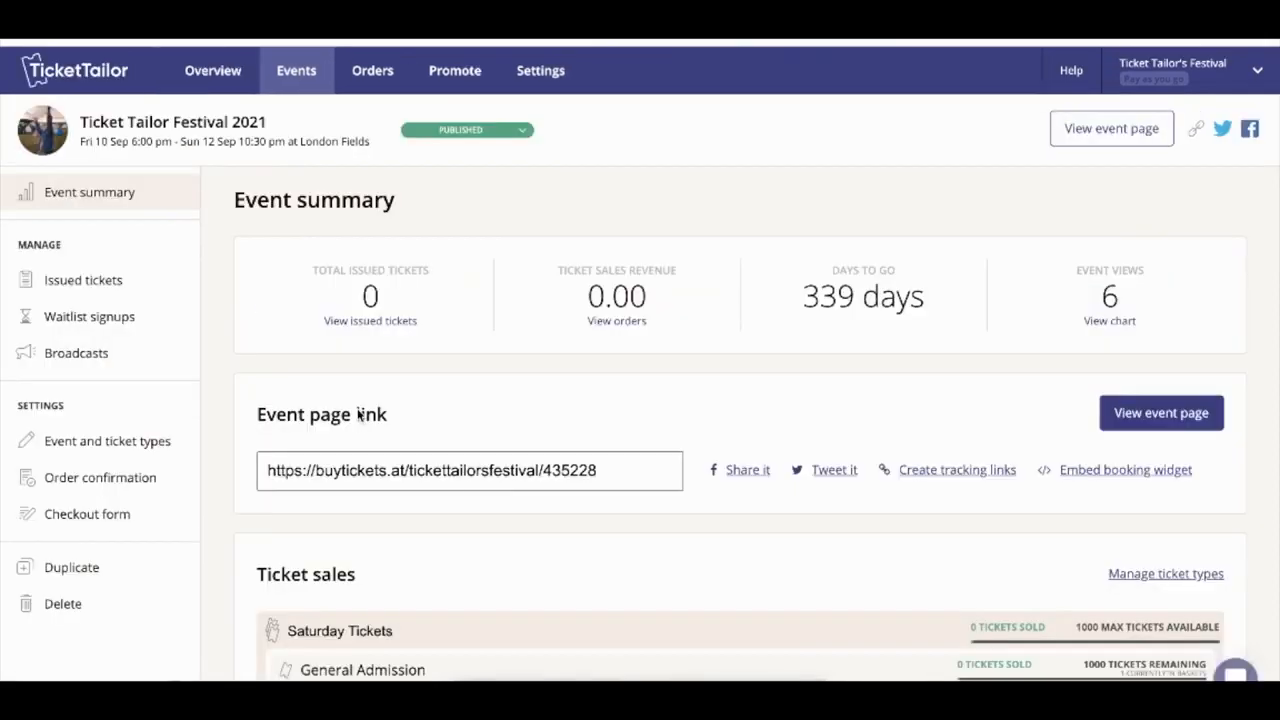
scroll(560, 537, "down", 3)
scroll(560, 540, "down", 5)
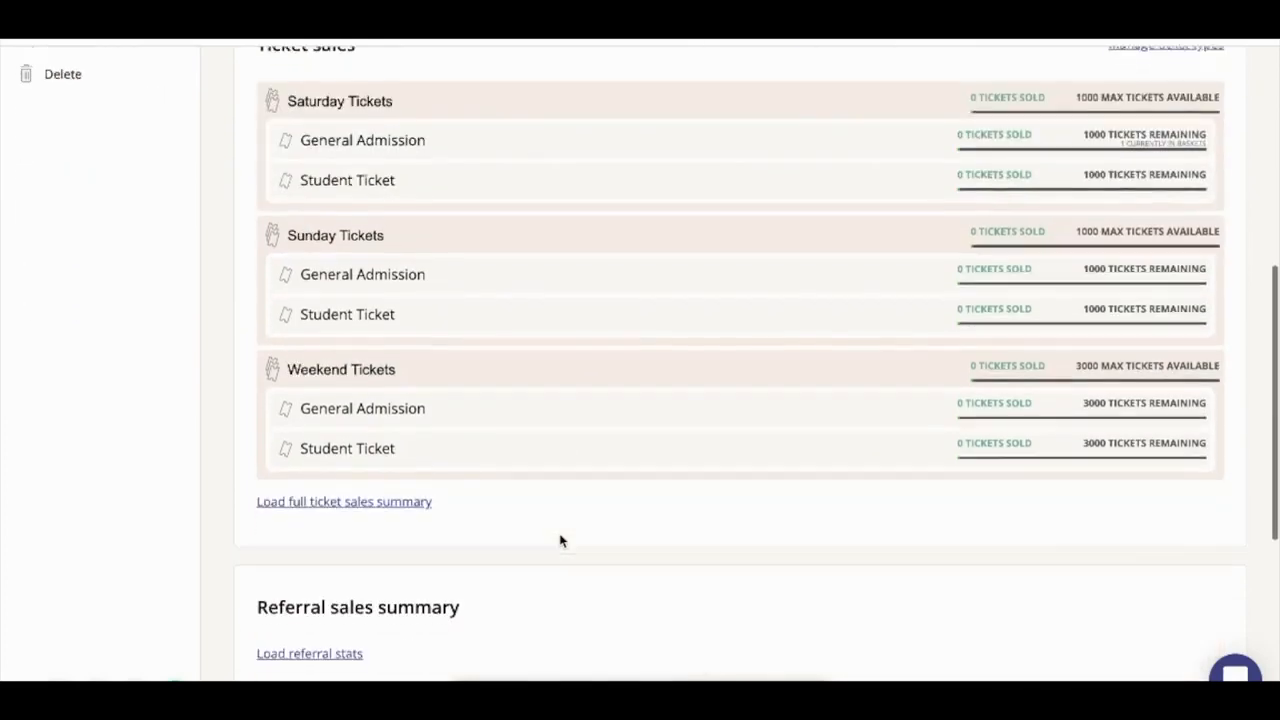
scroll(560, 540, "down", 1)
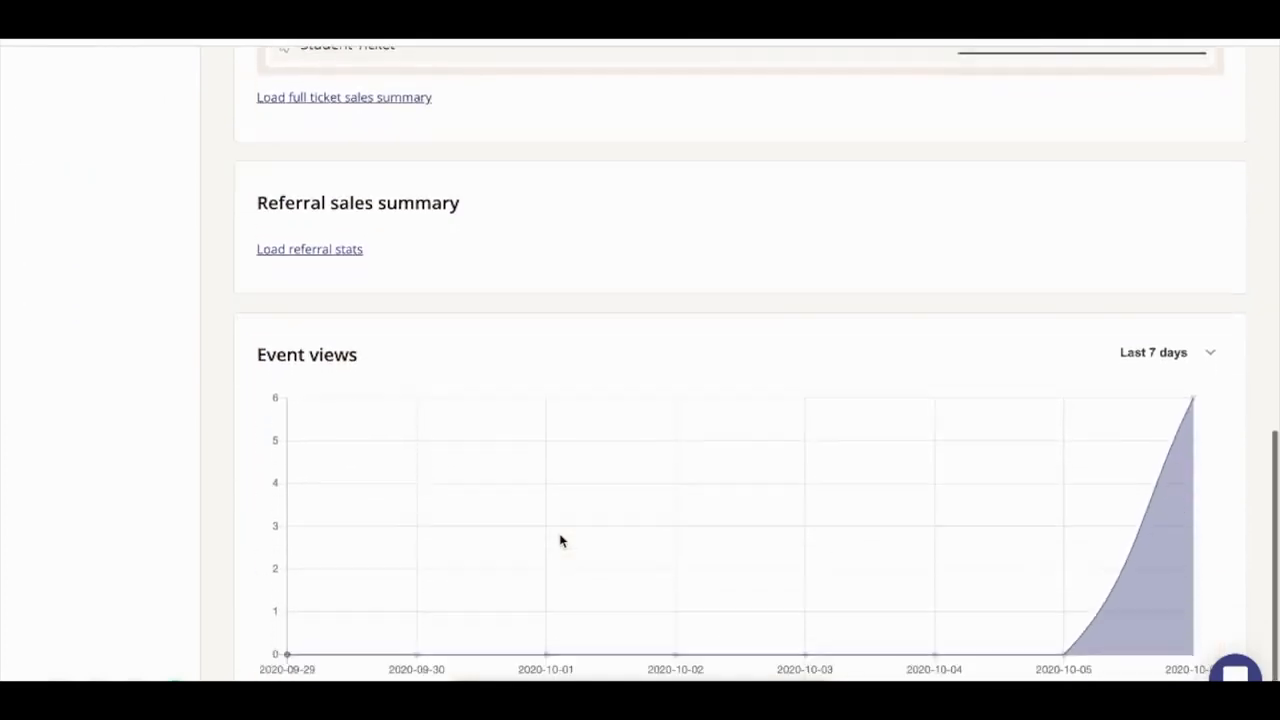
scroll(560, 537, "up", 5)
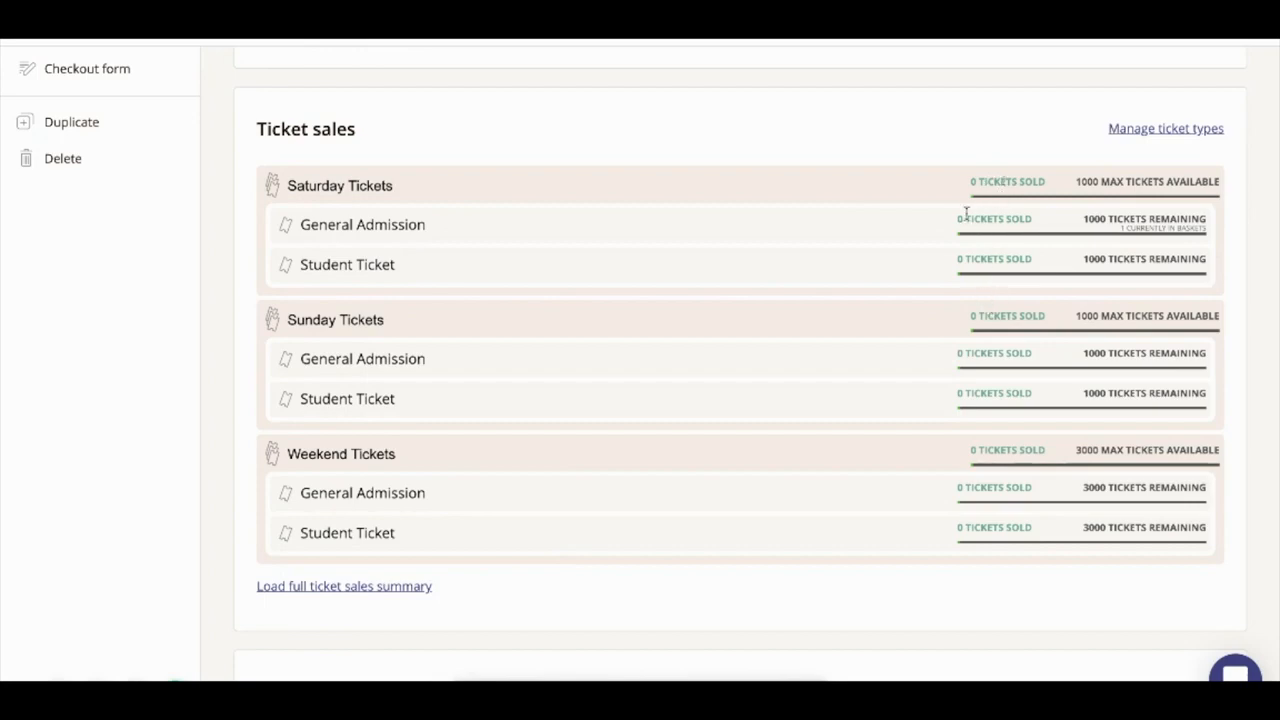
scroll(957, 346, "up", 3)
scroll(955, 349, "down", 3)
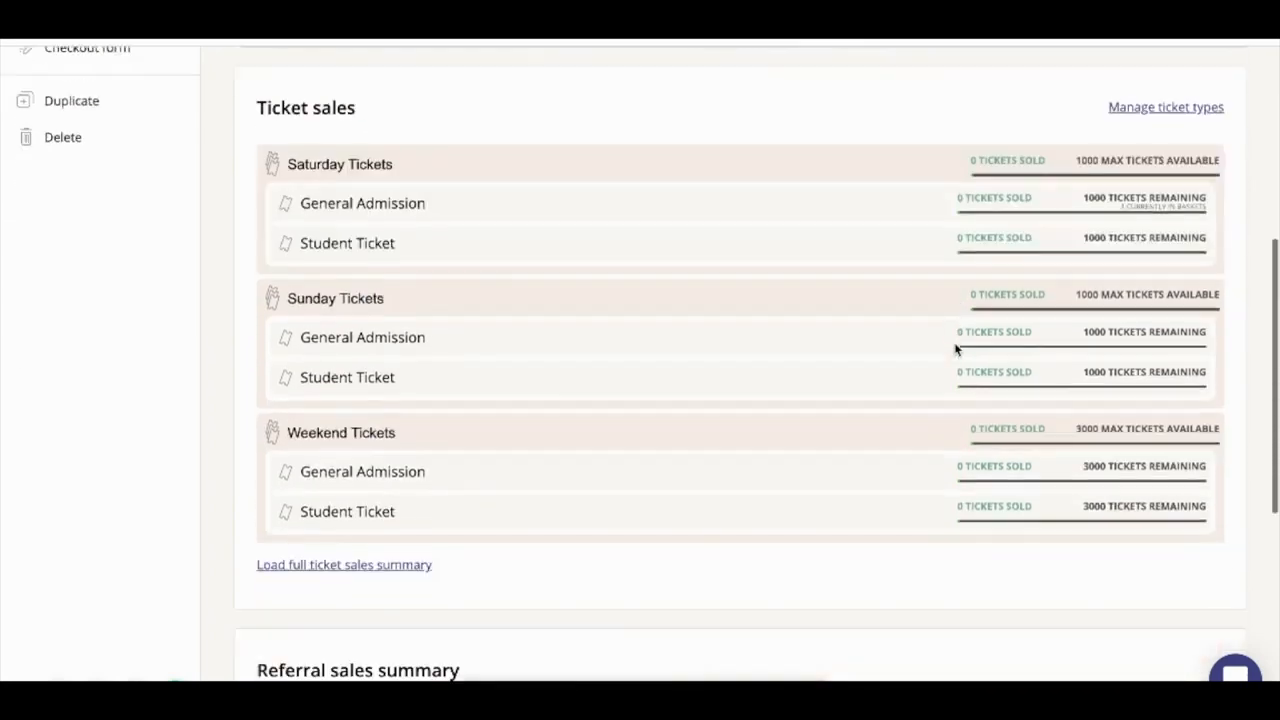
scroll(955, 349, "down", 3)
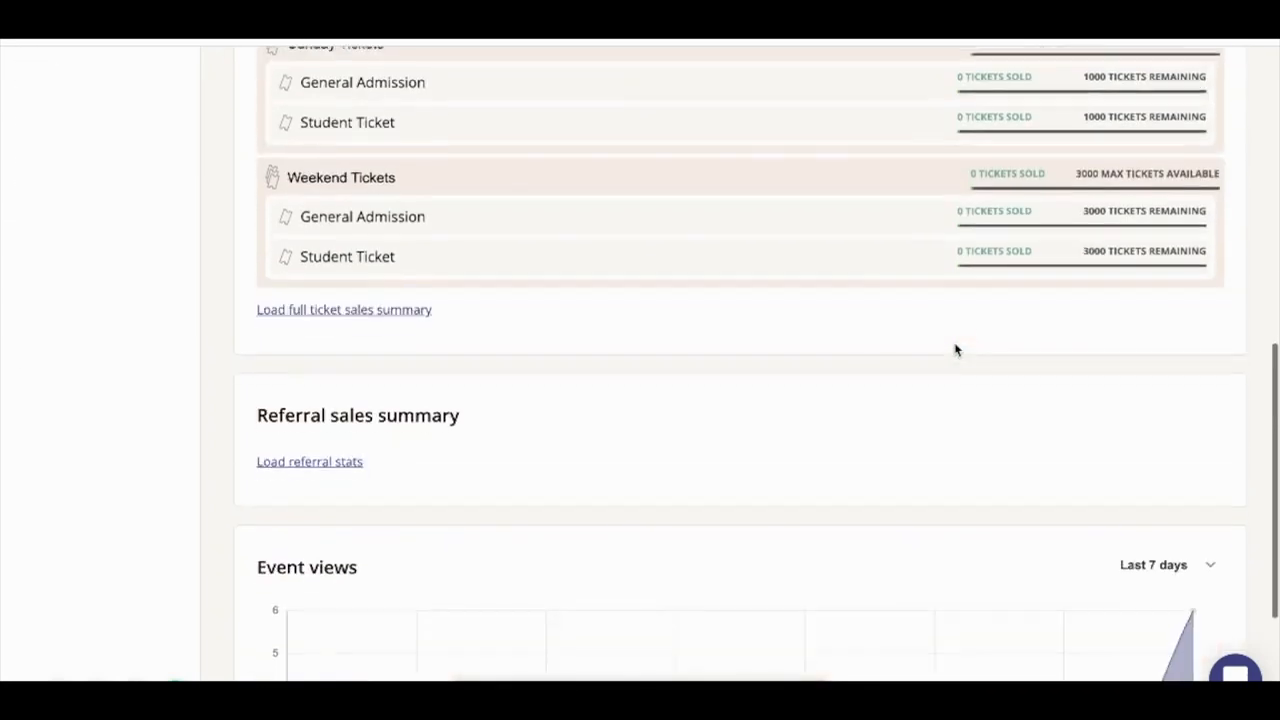
Load the full ticket sales summary and examine its table and chart down to the referral sales summary.
left_click(404, 317)
scroll(528, 471, "down", 3)
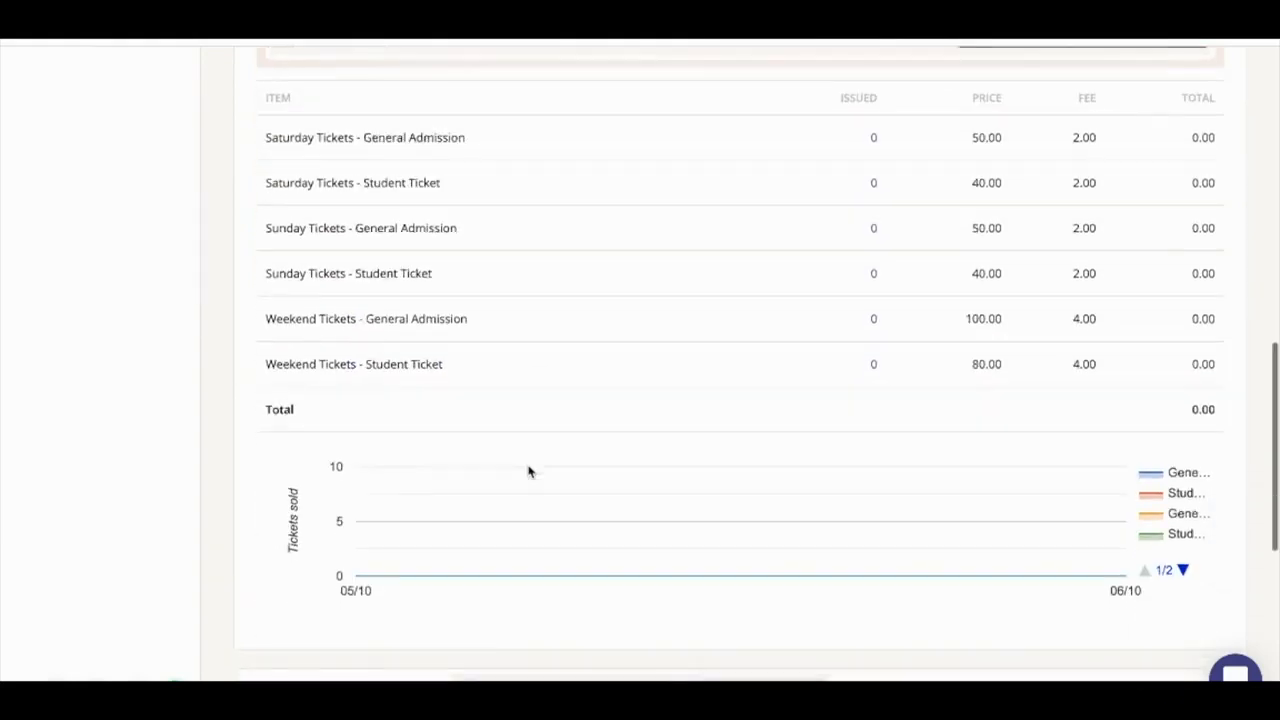
scroll(528, 471, "down", 2)
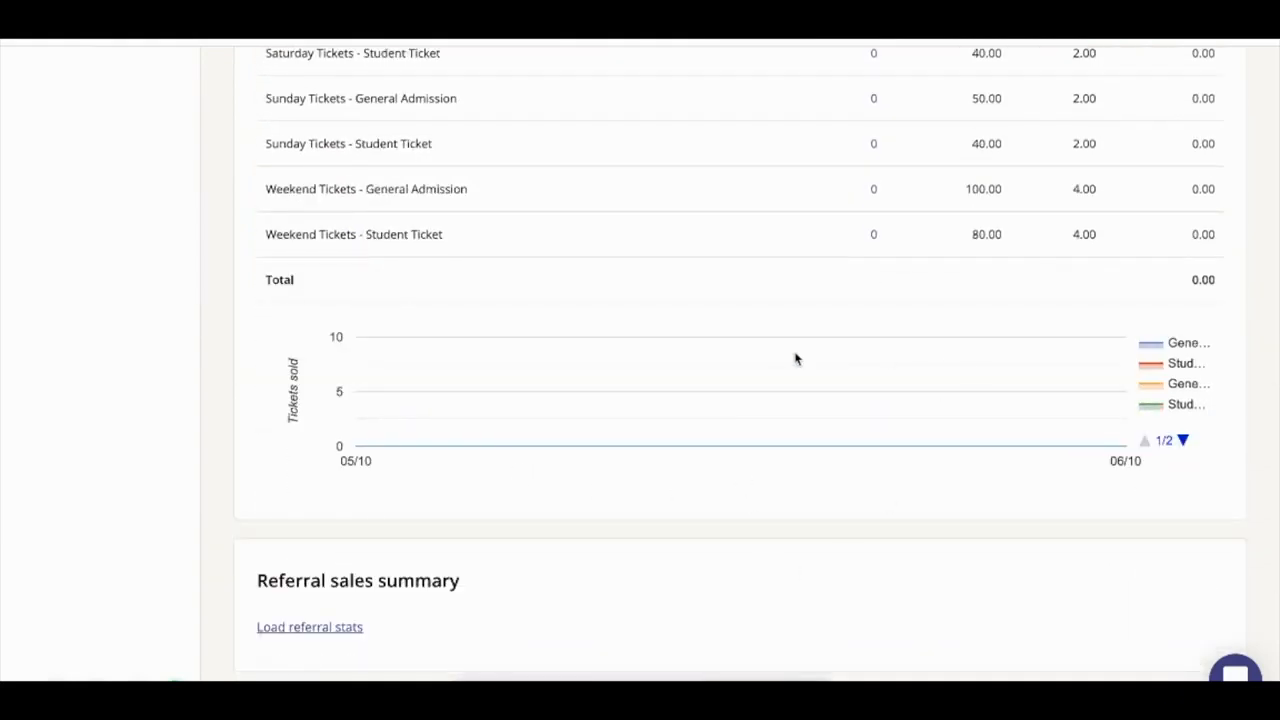
scroll(796, 358, "down", 3)
mouse_move(260, 346)
left_mouse_down()
mouse_move(463, 362)
mouse_move(260, 353)
left_mouse_up()
left_click(464, 361)
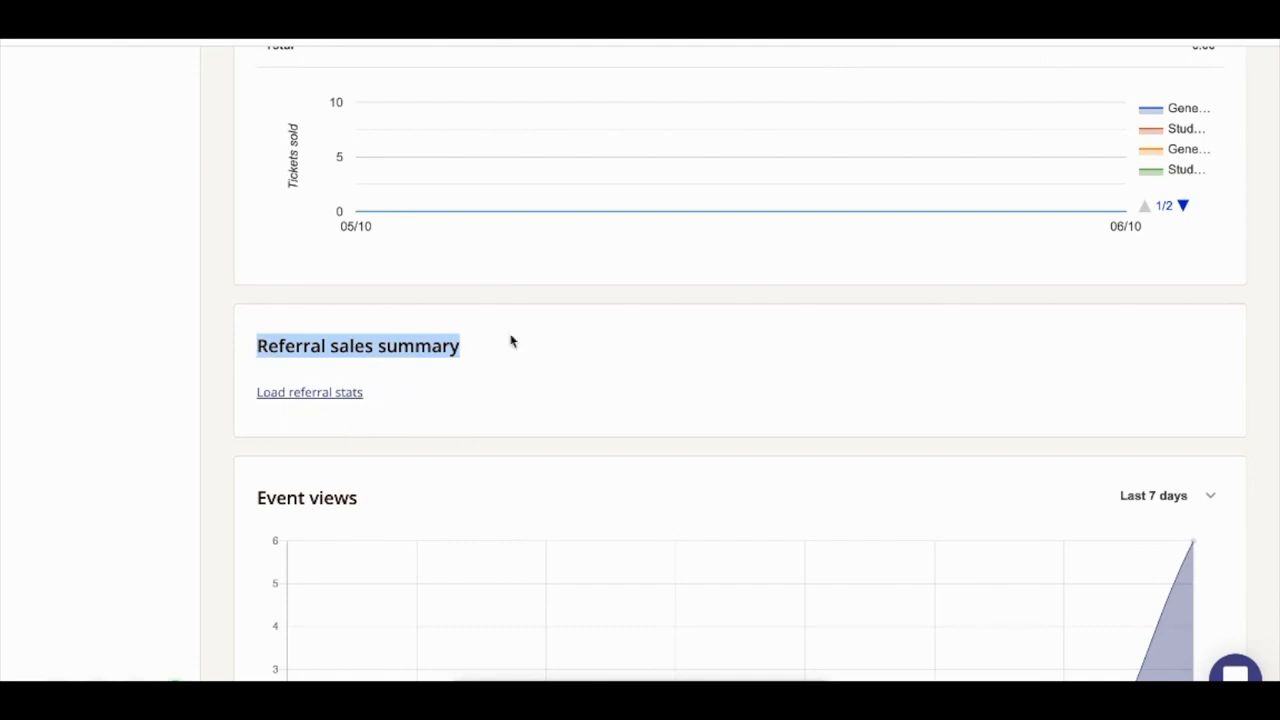
Examine the event views chart and its available date ranges, leaving the range at the last 7 days.
scroll(760, 407, "down", 1)
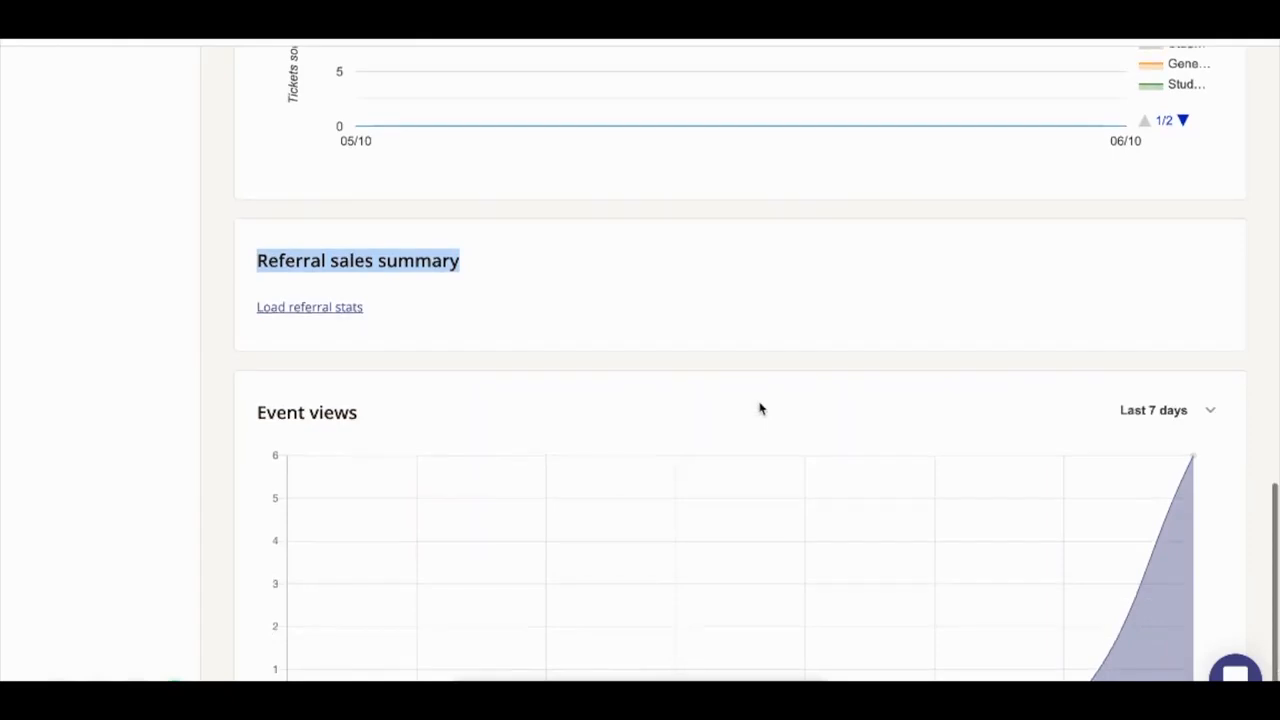
scroll(760, 408, "down", 1)
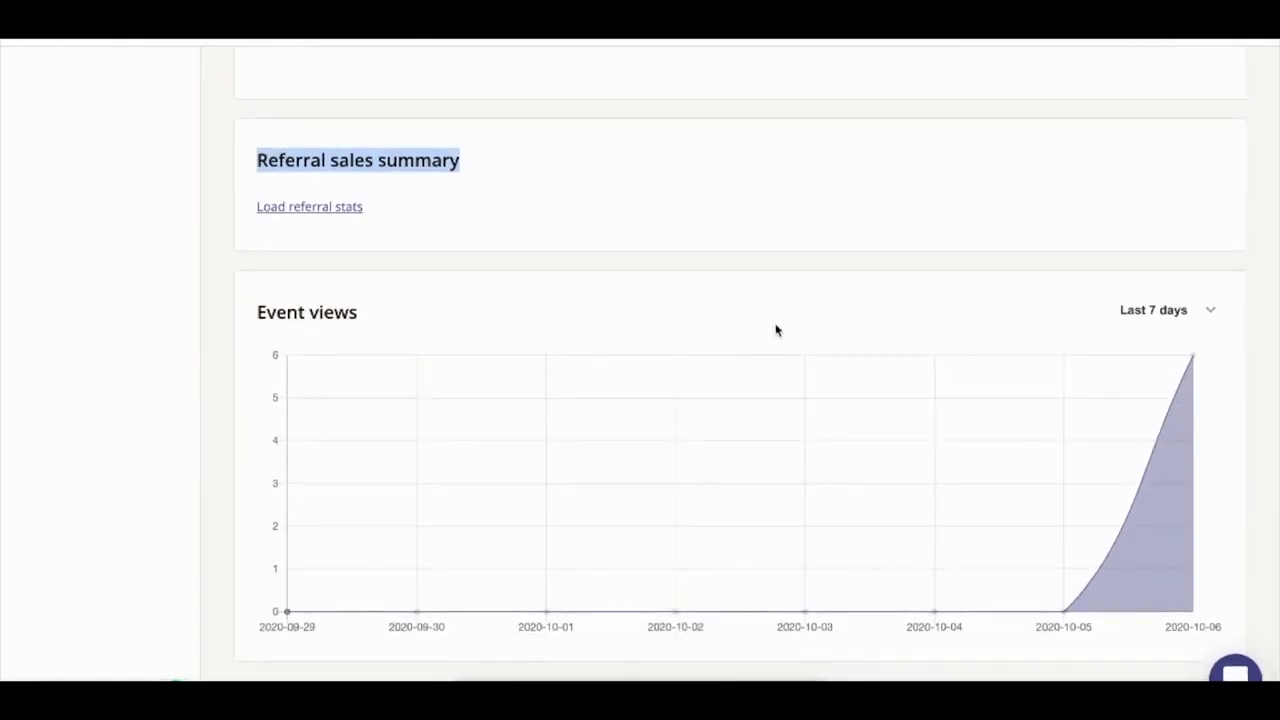
left_click(1185, 314)
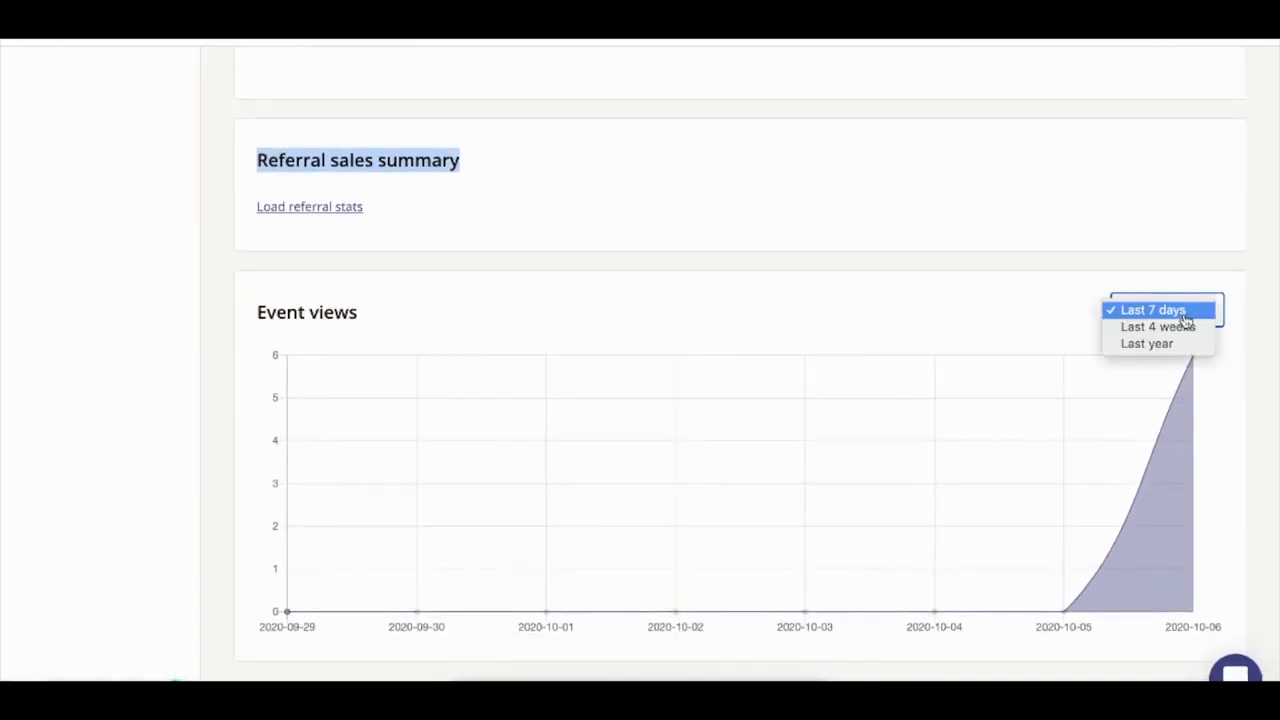
left_click(1019, 273)
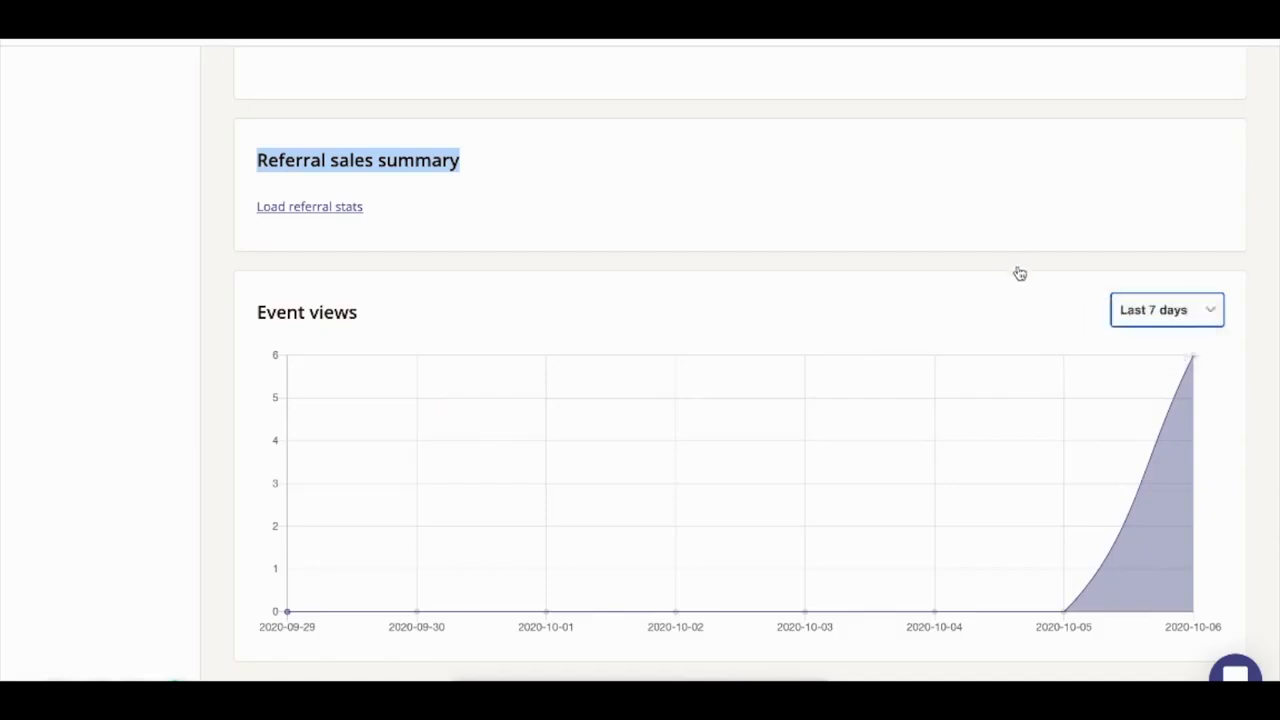
scroll(766, 487, "up", 10)
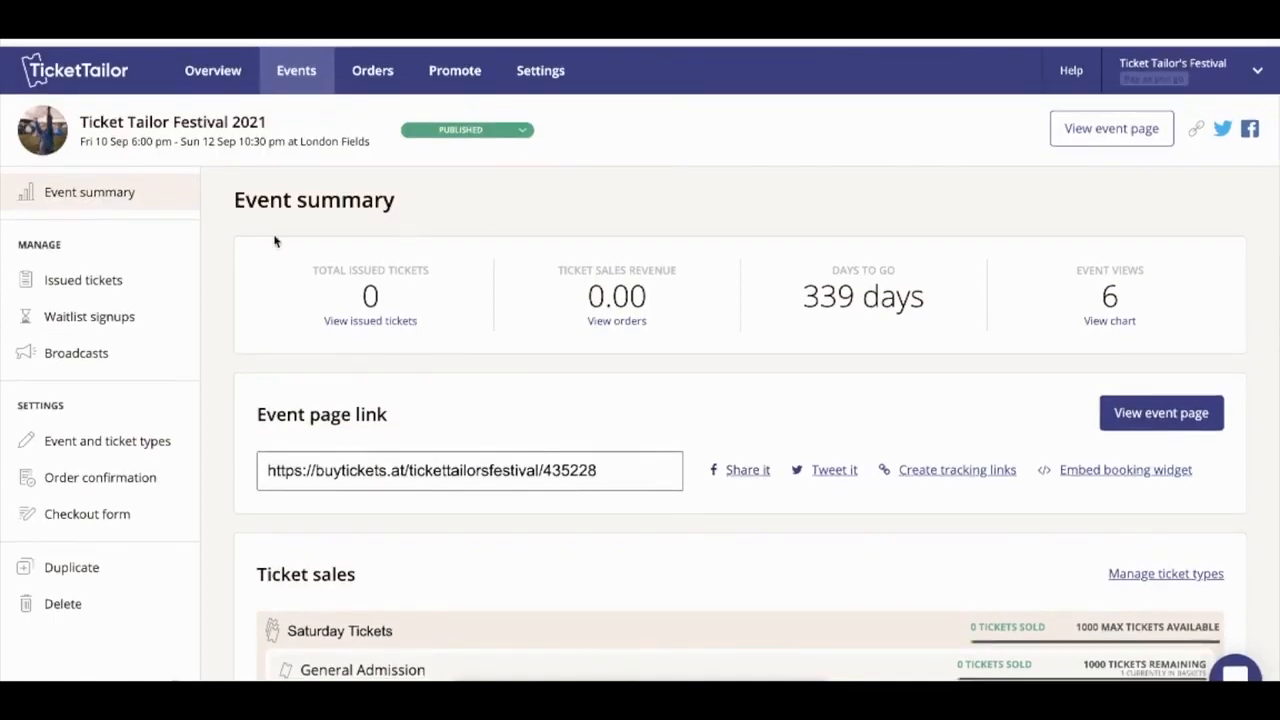
Review the event's issued tickets with their search and filter options, and its waitlist signups.
left_click(118, 289)
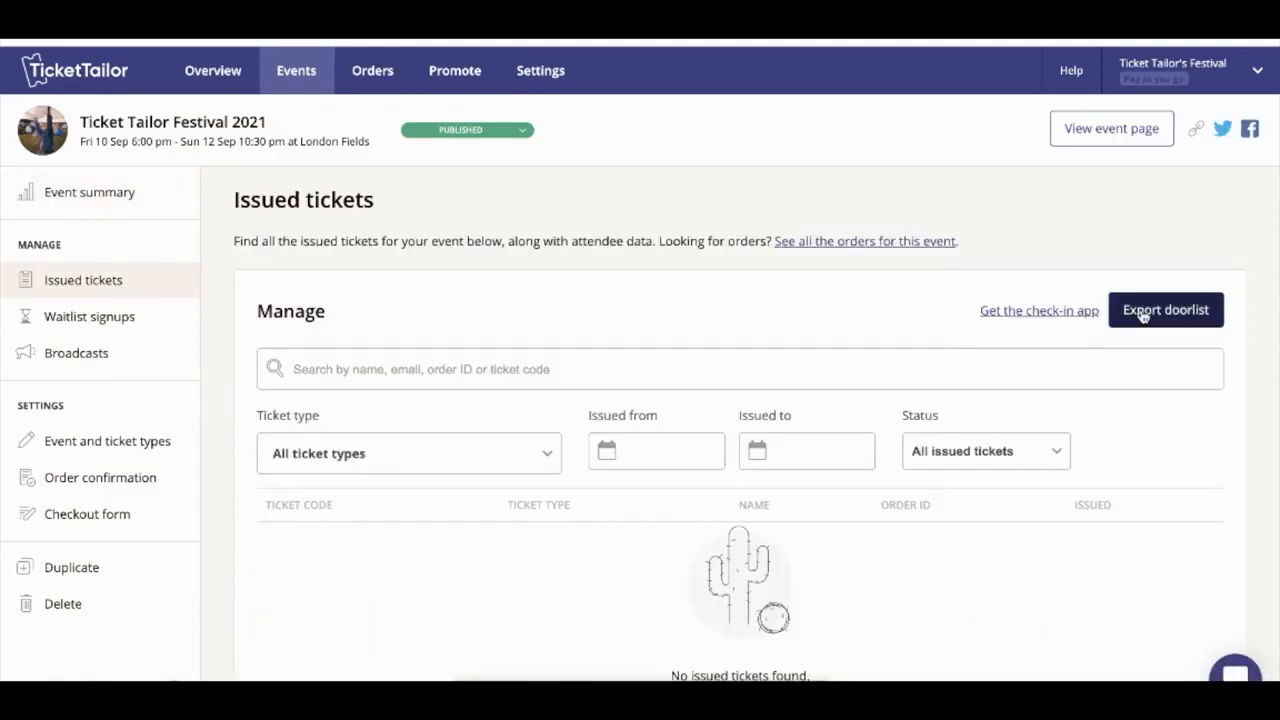
left_click(585, 362)
left_click(600, 308)
left_click(115, 321)
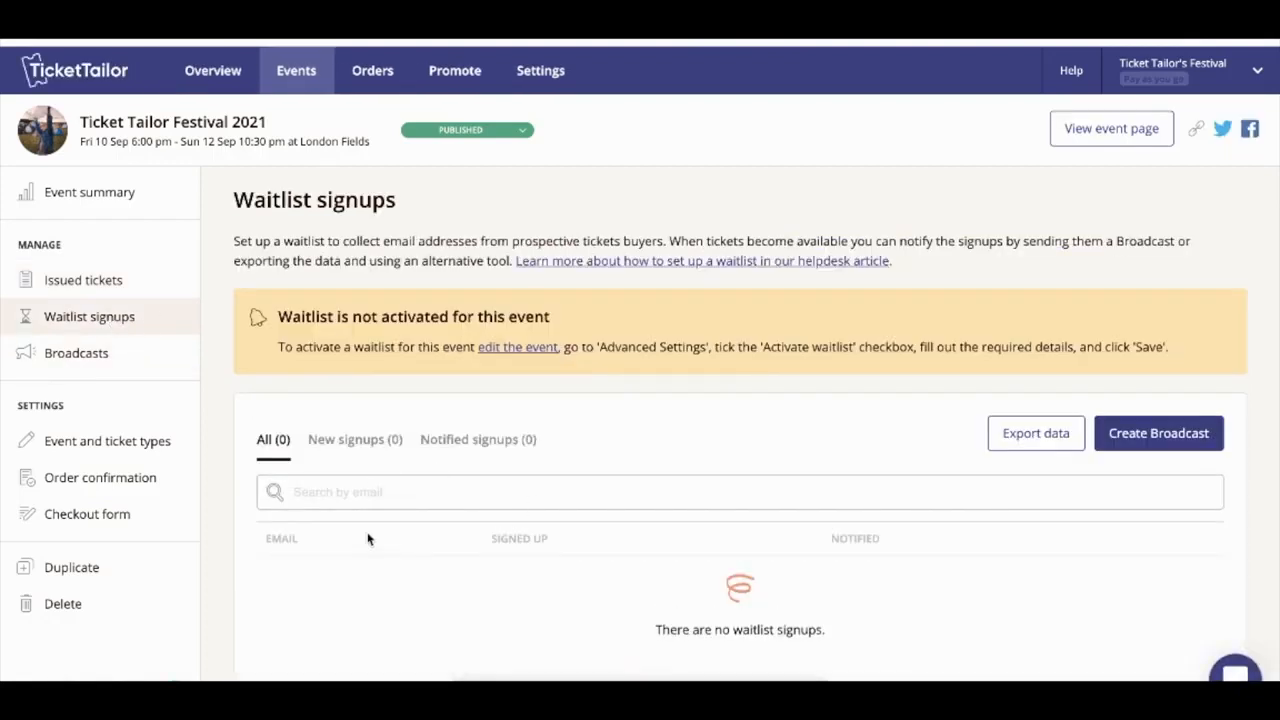
scroll(354, 471, "down", 1)
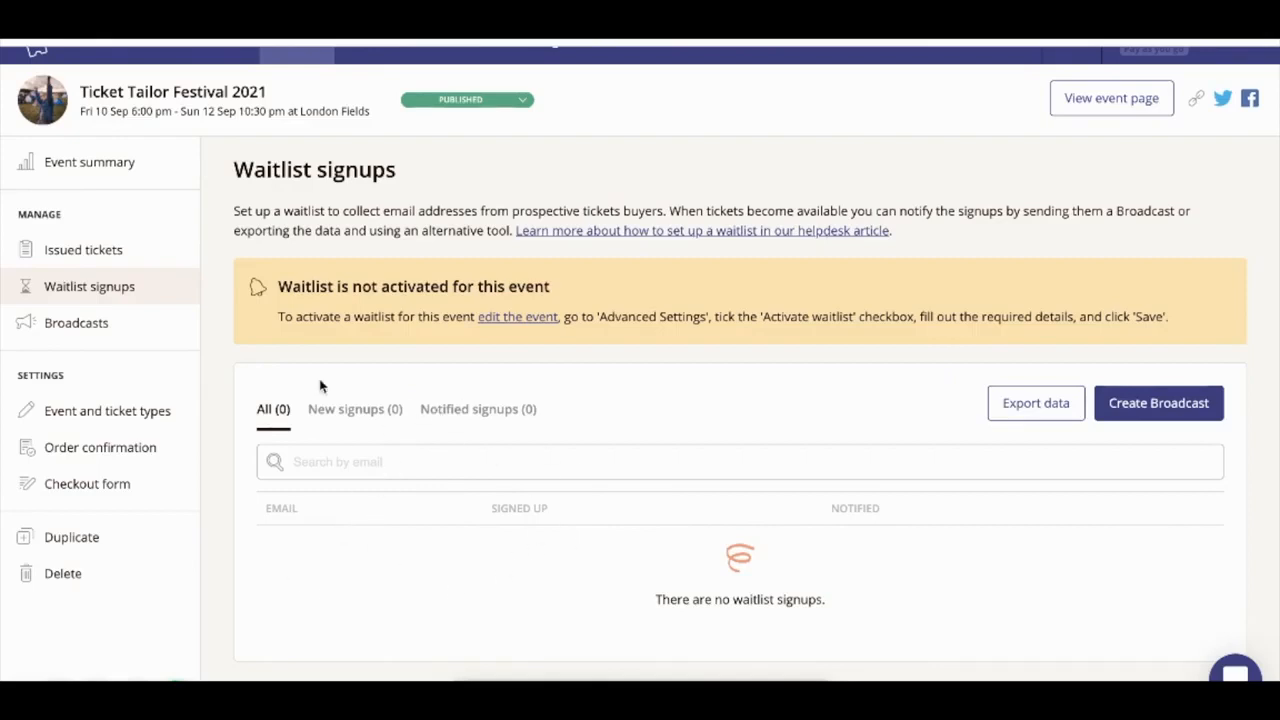
Start a new broadcast for the event with all ticket buyers as recipients, and place the cursor in the message body.
left_click(110, 334)
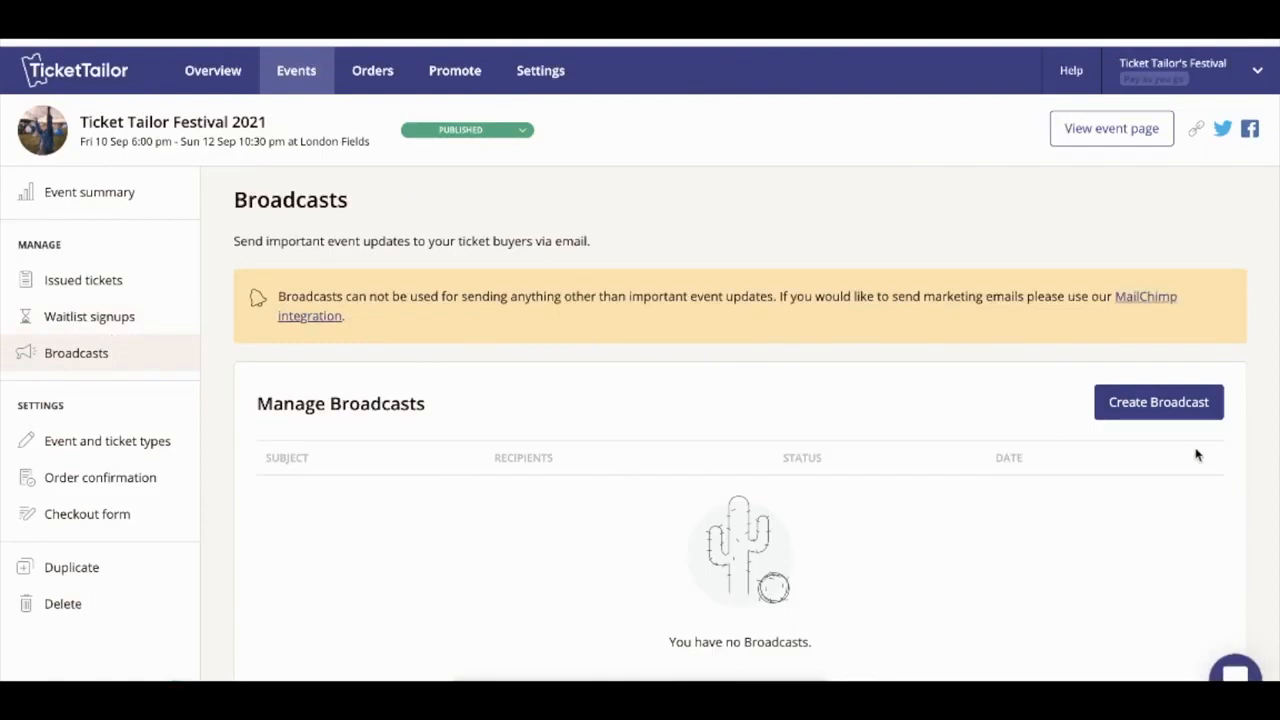
left_click(1163, 405)
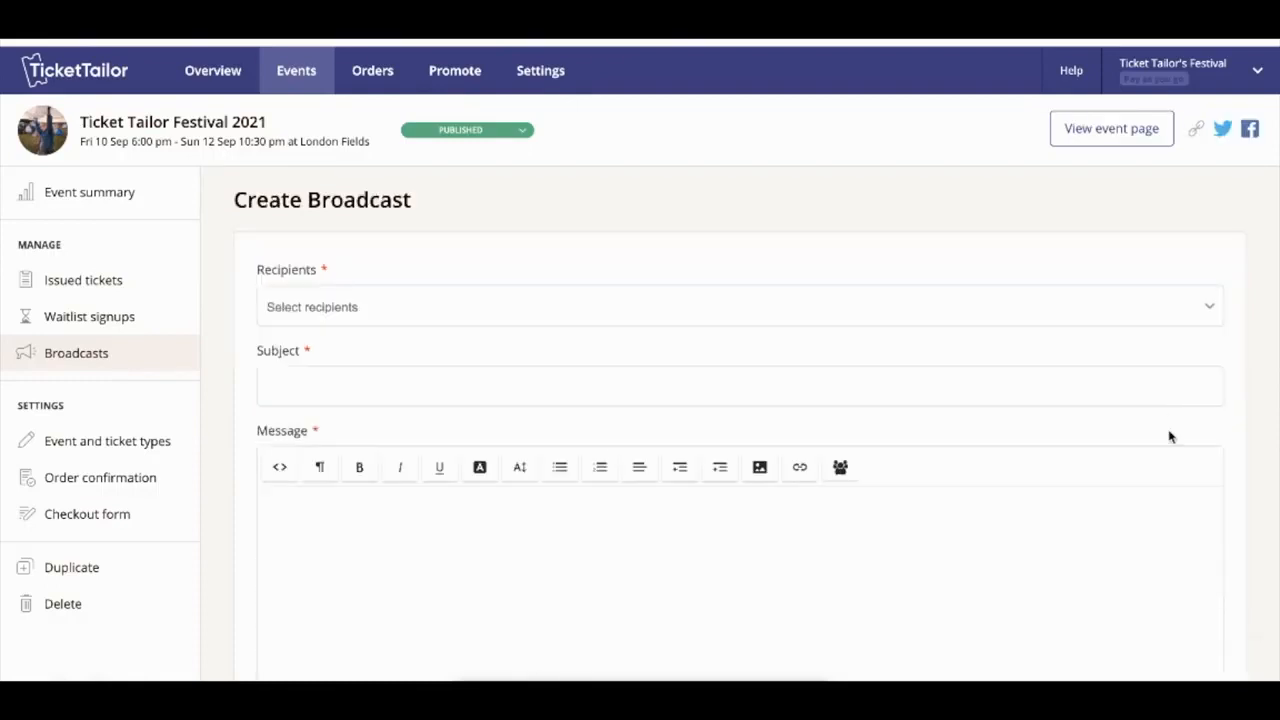
left_click(534, 305)
left_click(517, 323)
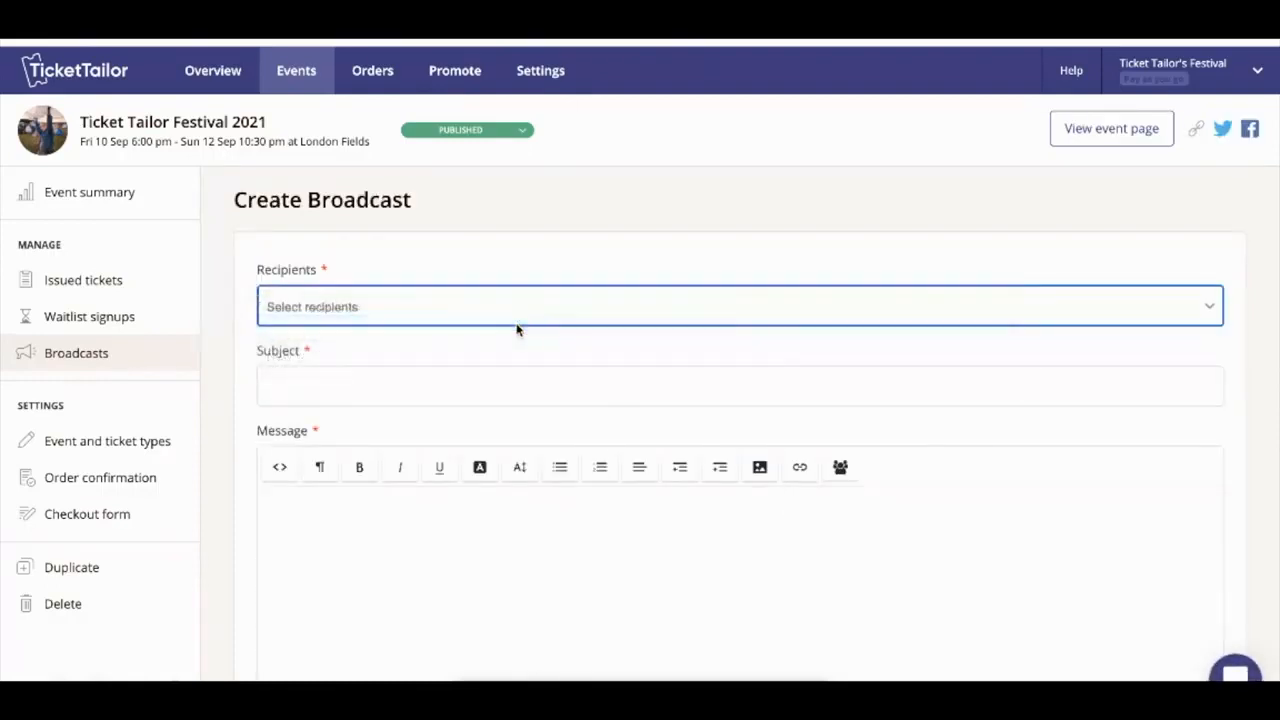
left_click(453, 395)
left_click(724, 530)
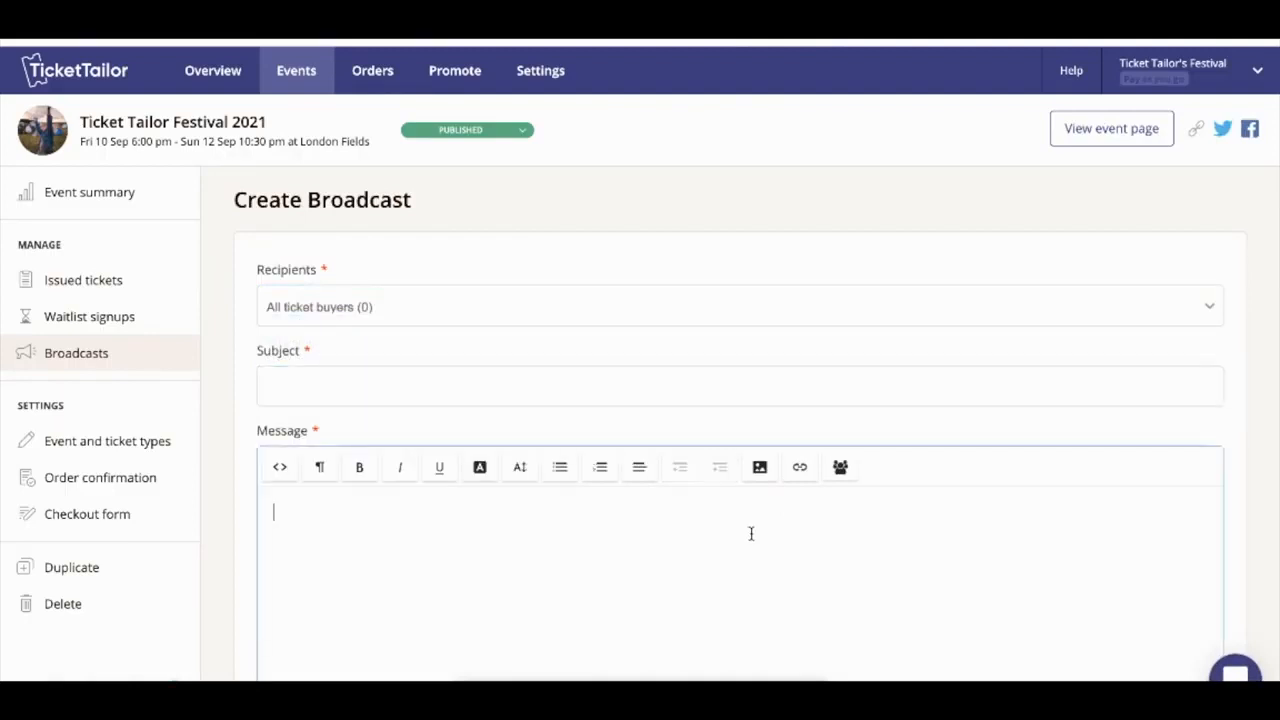
Inspect the broadcast's send timing options and terms, keeping it set to send immediately.
scroll(534, 546, "down", 2)
scroll(527, 548, "down", 1)
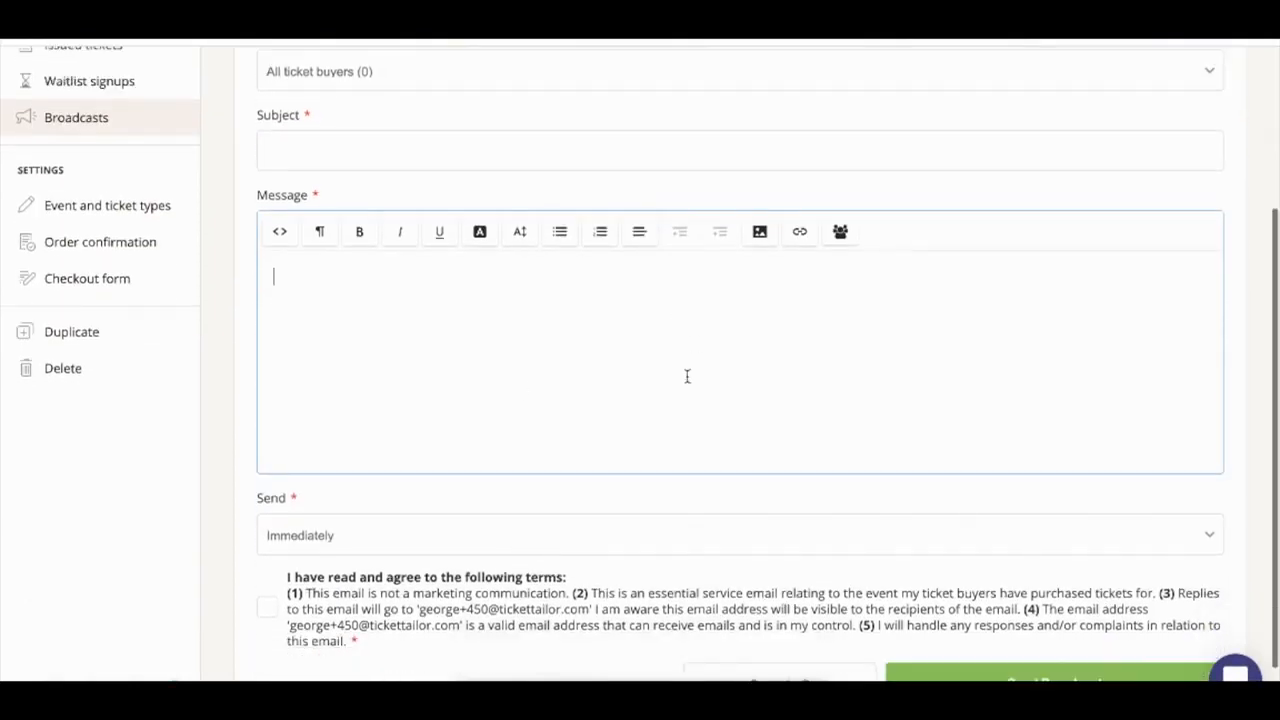
scroll(488, 494, "down", 1)
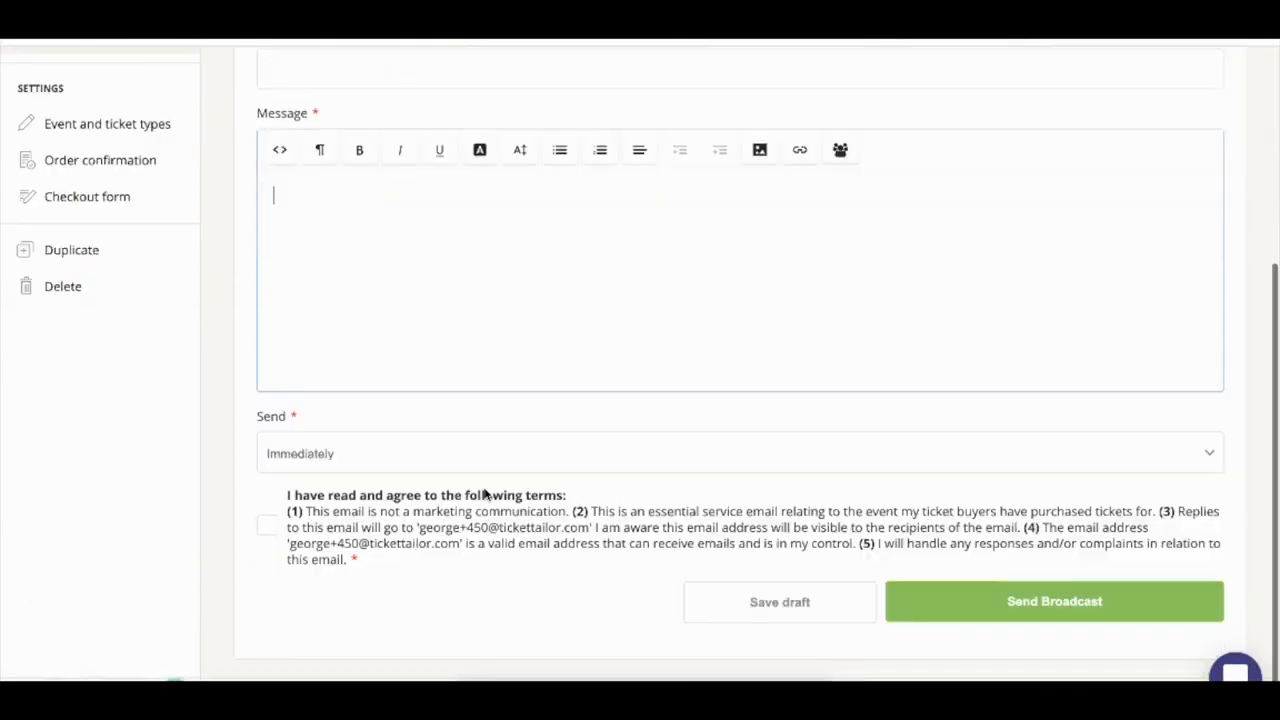
left_click(483, 458)
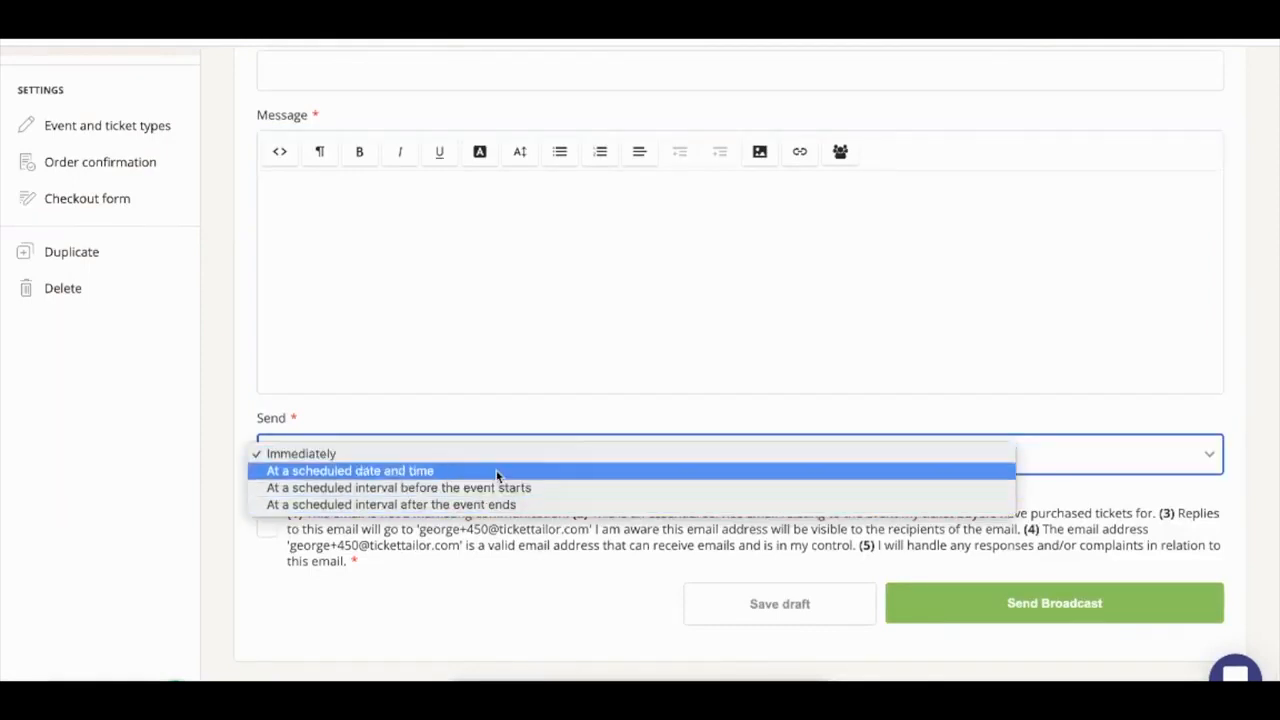
left_click(512, 410)
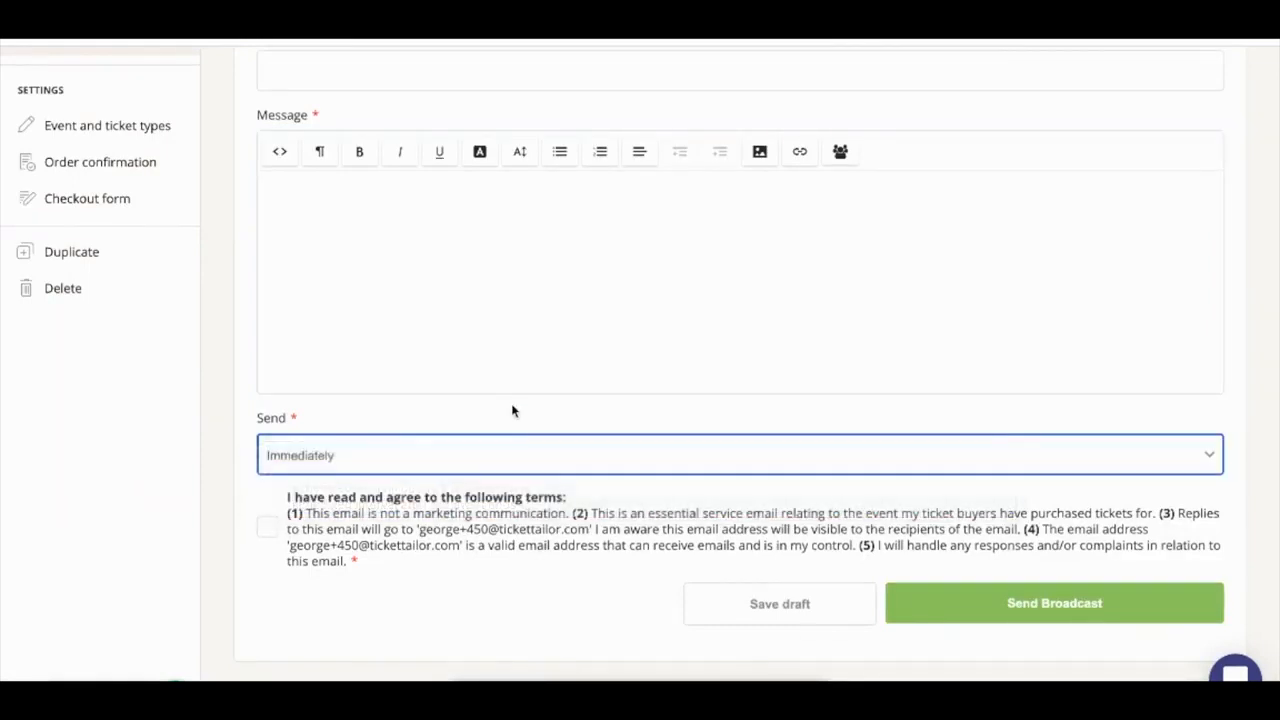
left_click(300, 424)
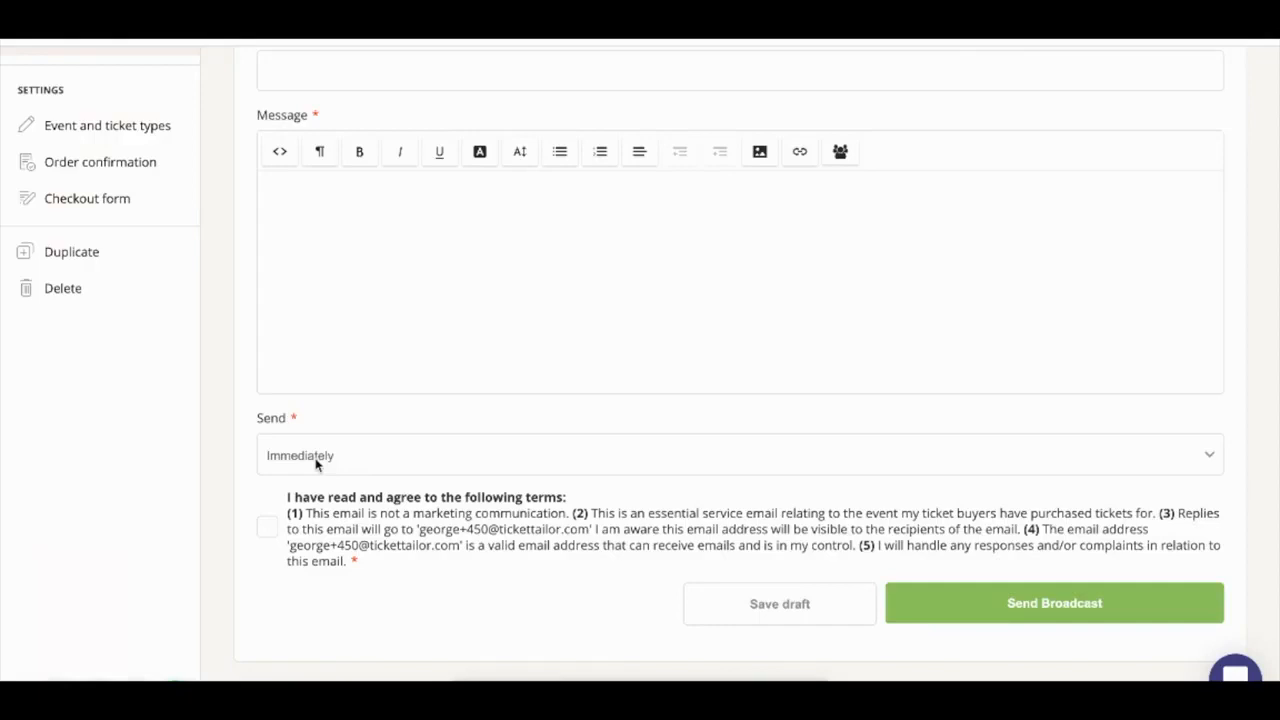
Open the support chat from the broadcast creation page.
scroll(510, 520, "up", 3)
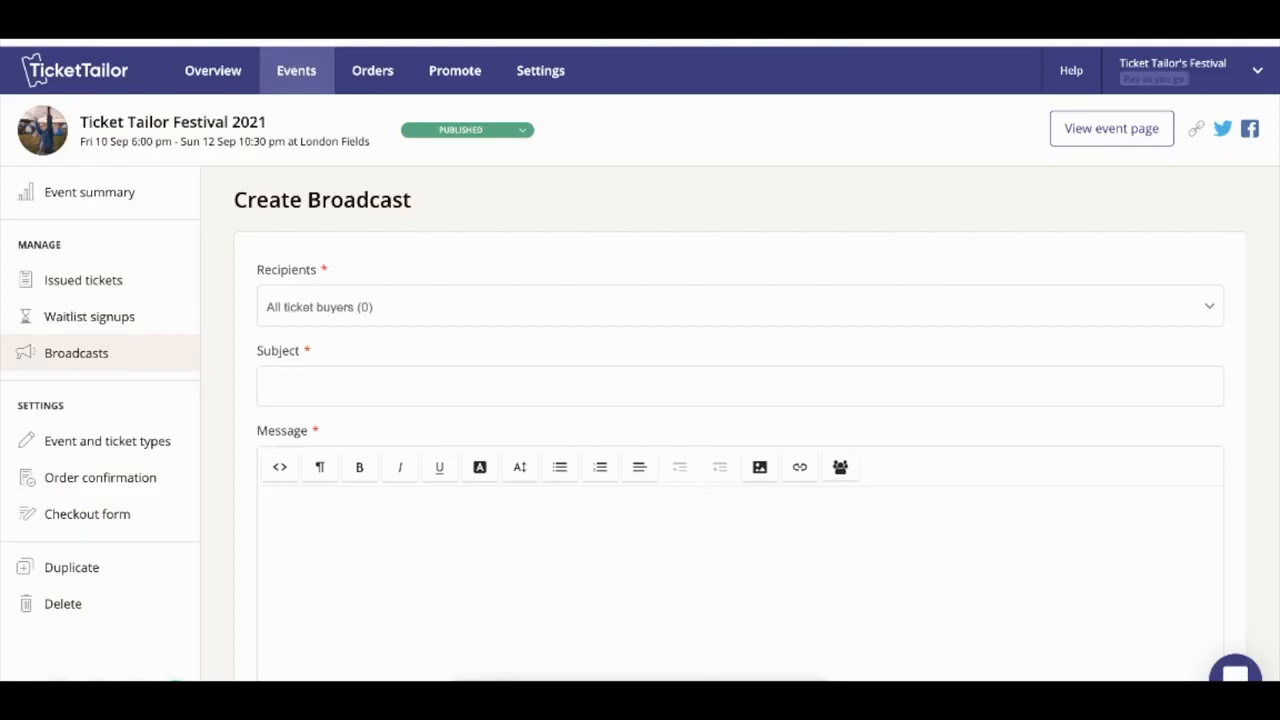
left_click(1235, 672)
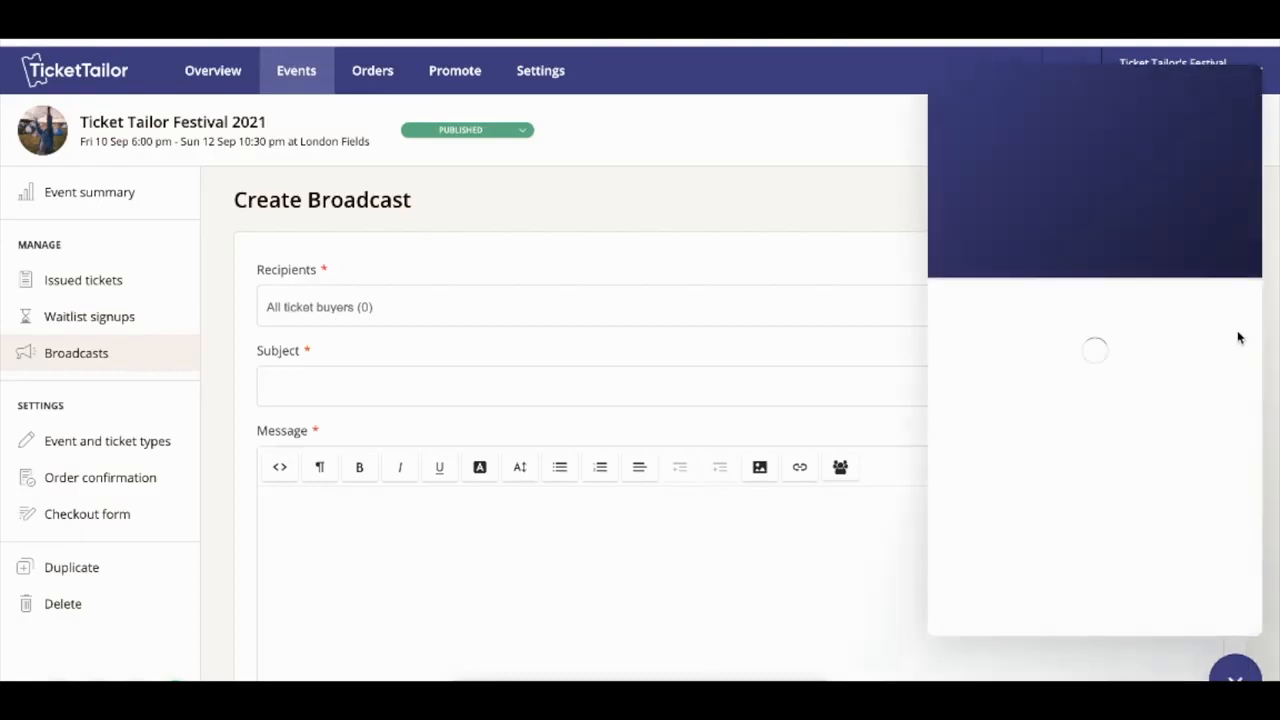